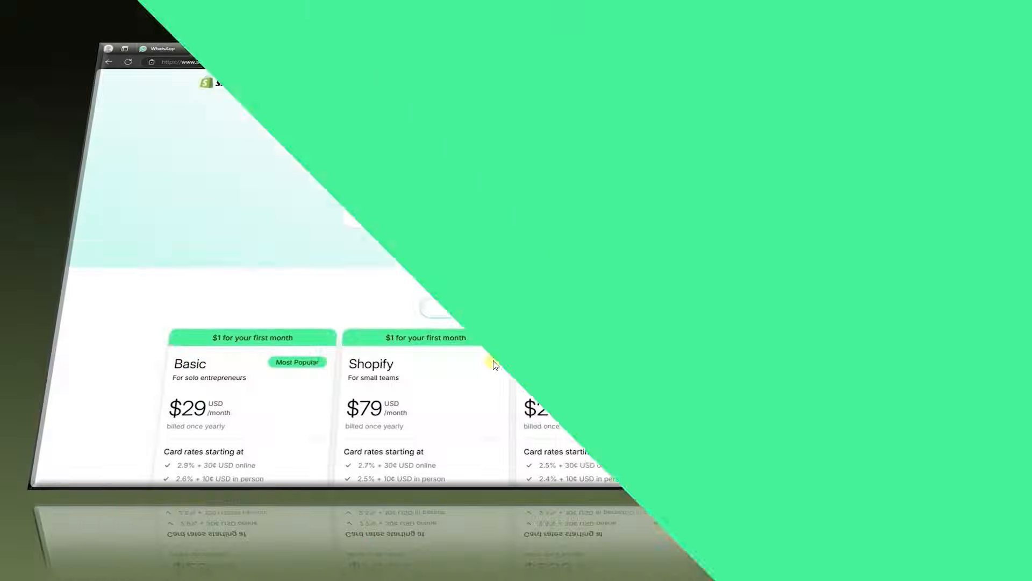
# Start the Shopify free trial from the pricing page using the account email address.
pyautogui.moveTo(388, 142); pyautogui.dragTo(652, 174)
pyautogui.click(652, 175)
pyautogui.click(416, 217)
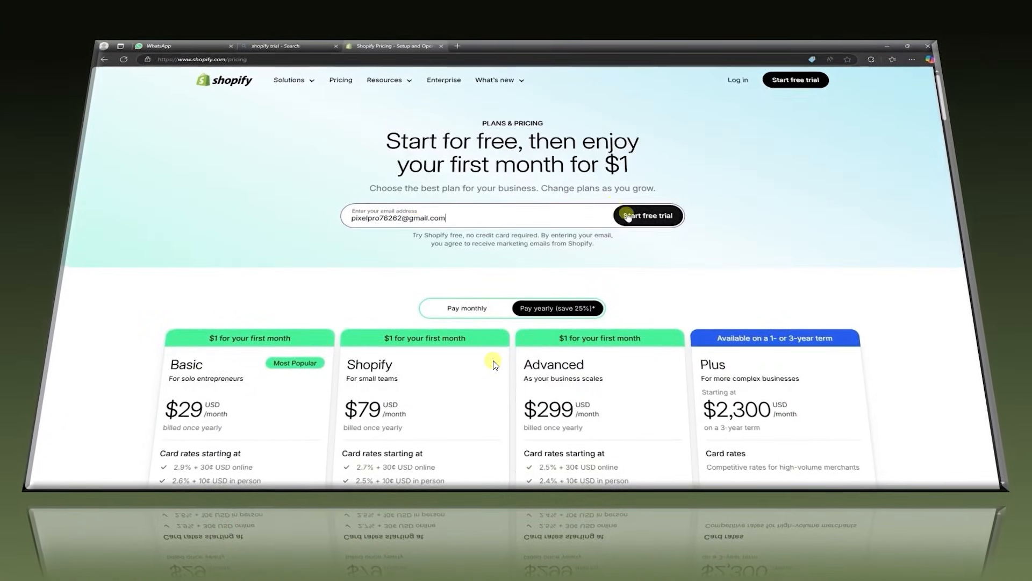
pyautogui.click(628, 216)
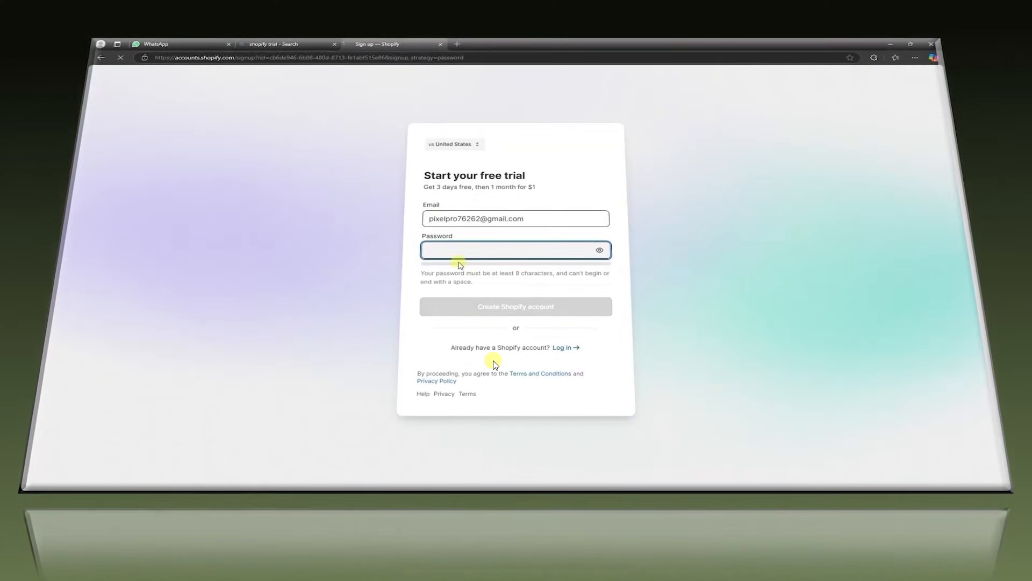
# Enter the account password on the free trial sign-up form and create the Shopify account.
pyautogui.hotkey('ctrl', 'v')
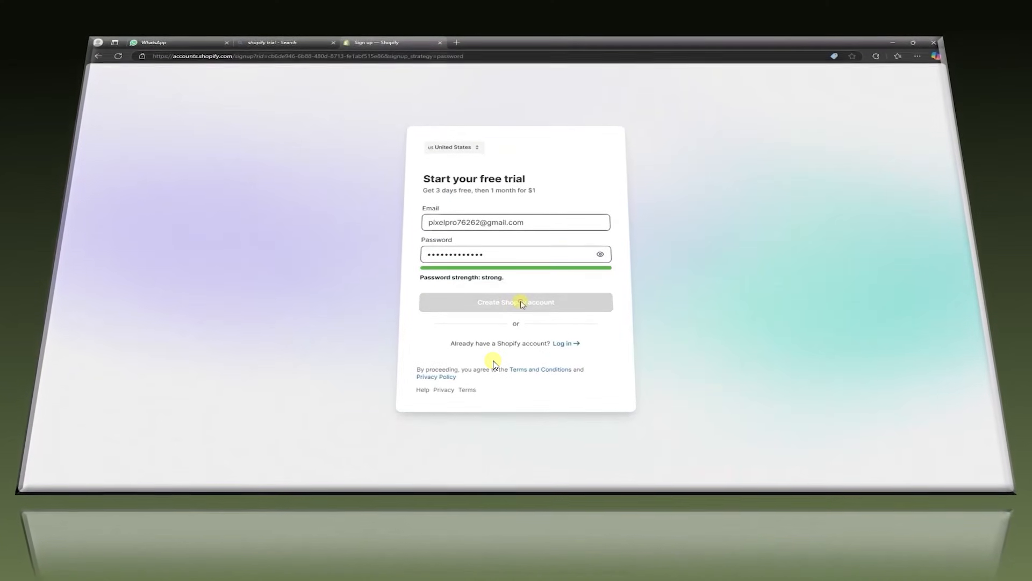
pyautogui.click(521, 304)
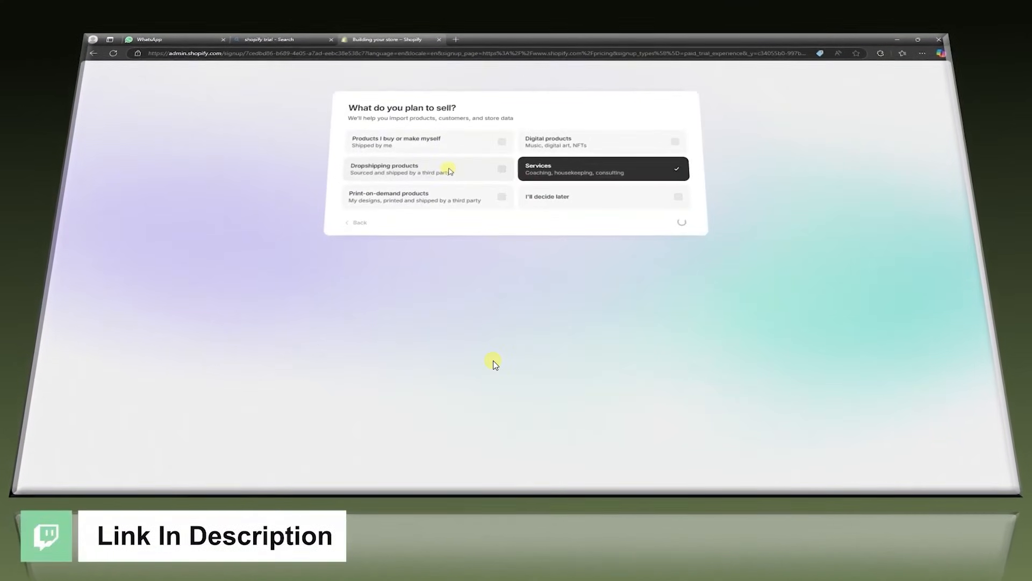
pyautogui.click(733, 345)
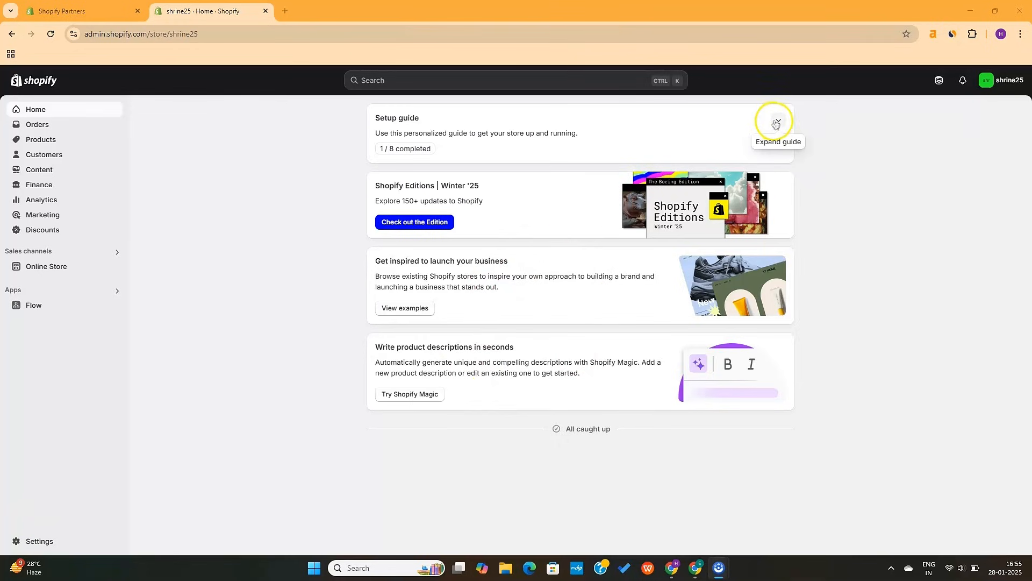
# Expand the setup guide, look through its Store settings and Launch your online store sections, and collapse it.
pyautogui.click(766, 125)
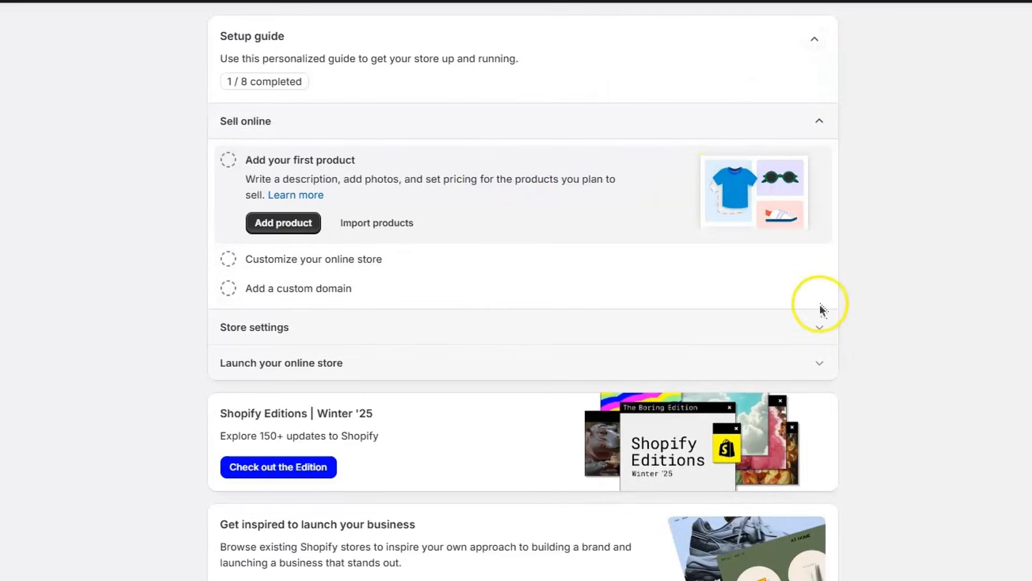
pyautogui.click(823, 328)
pyautogui.click(822, 352)
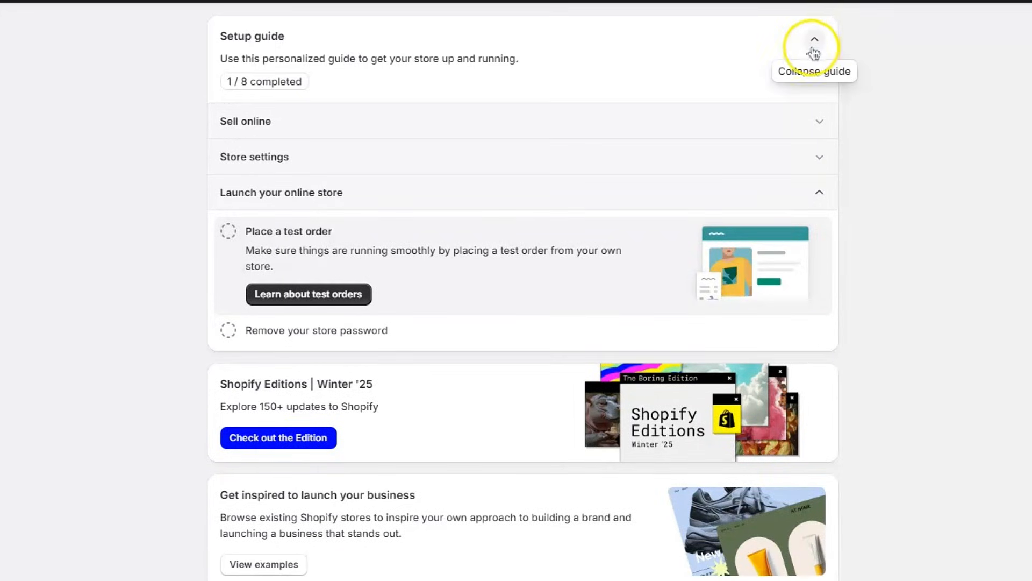
pyautogui.click(814, 51)
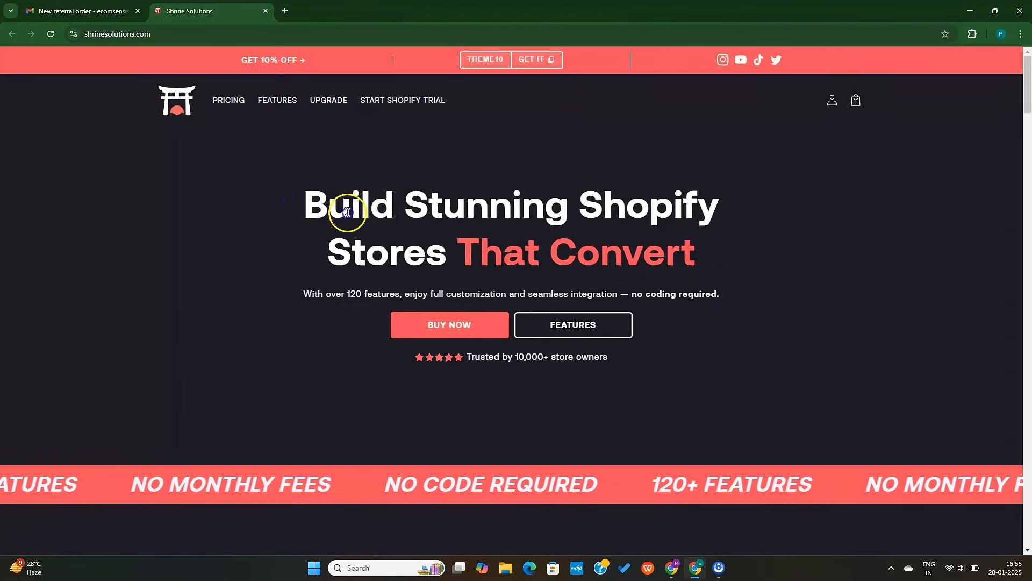
# Look over the Shrine Solutions homepage and go to the theme's pricing tiers through its purchase link.
pyautogui.moveTo(347, 212); pyautogui.dragTo(726, 276)
pyautogui.click(715, 267)
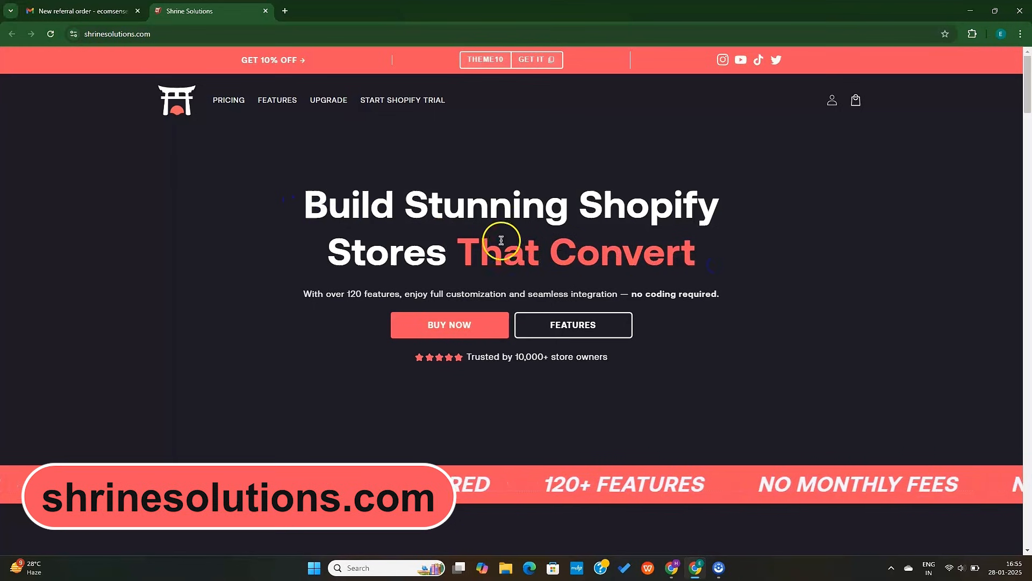
pyautogui.scroll(-6, 450, 244)
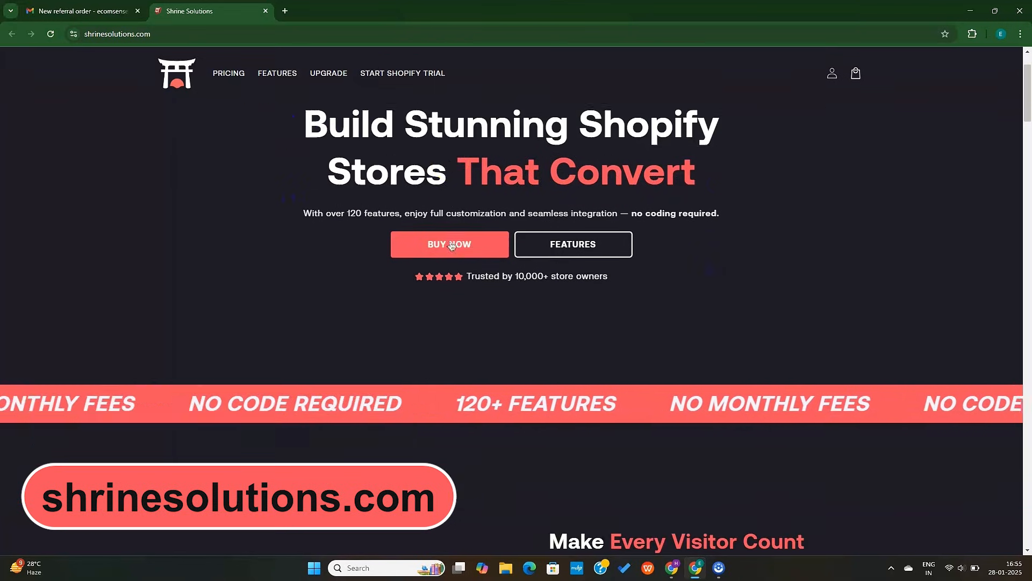
pyautogui.scroll(4, 451, 246)
pyautogui.scroll(2, 451, 246)
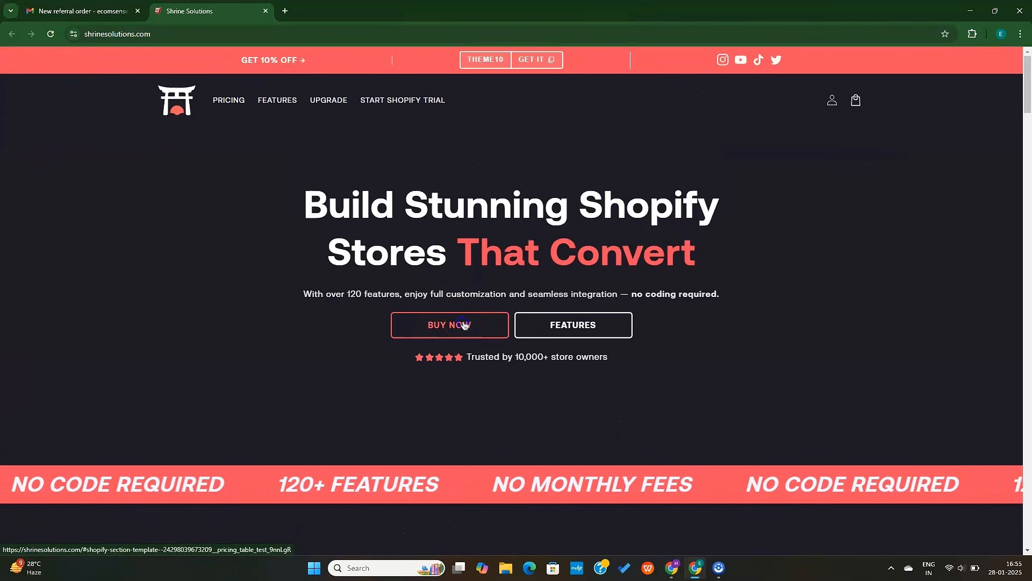
pyautogui.click(464, 324)
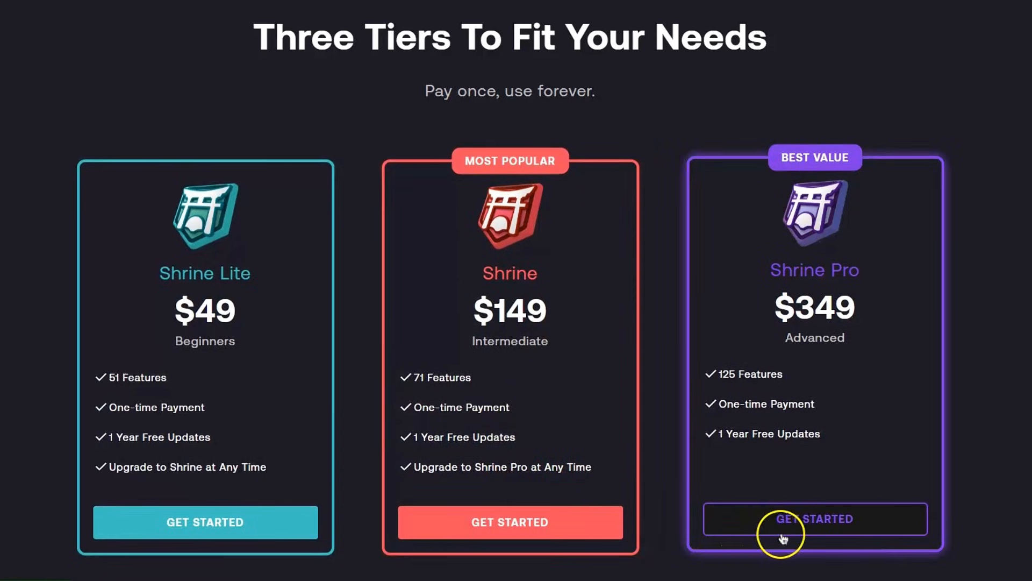
# Choose the Shrine Pro tier, look over its product page, and add 1 license to the cart.
pyautogui.click(826, 528)
pyautogui.scroll(-8, 661, 228)
pyautogui.scroll(10, 662, 229)
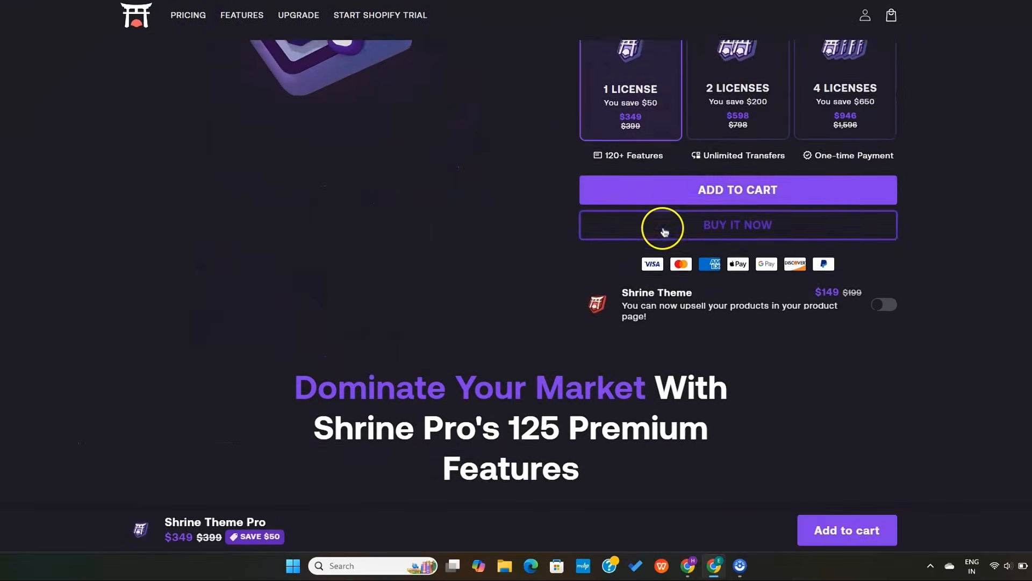
pyautogui.scroll(-5, 662, 228)
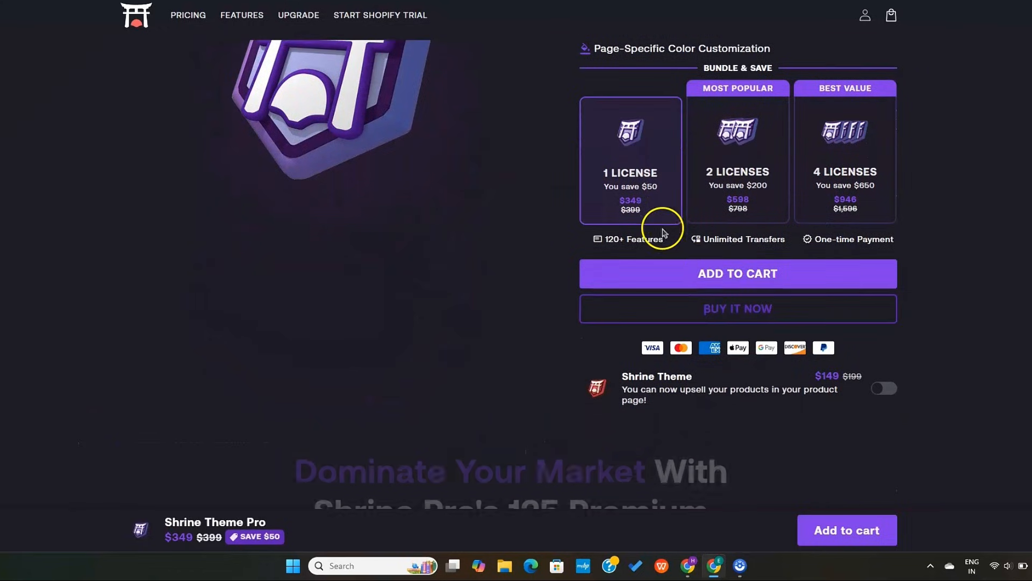
pyautogui.click(729, 283)
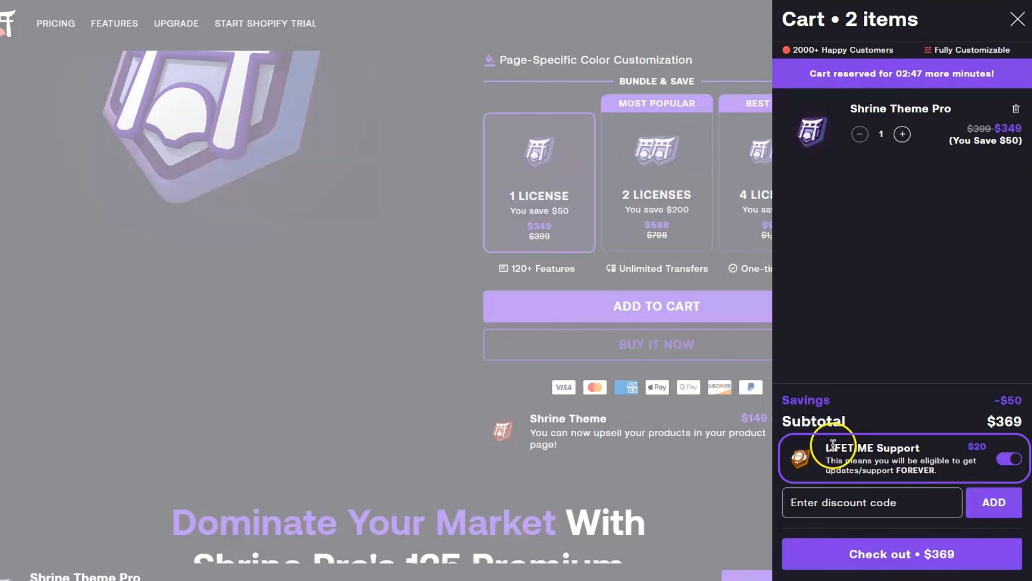
# Keep the LIFETIME Support add-on enabled in the cart and apply the discount code ecomsensei.
pyautogui.click(1005, 464)
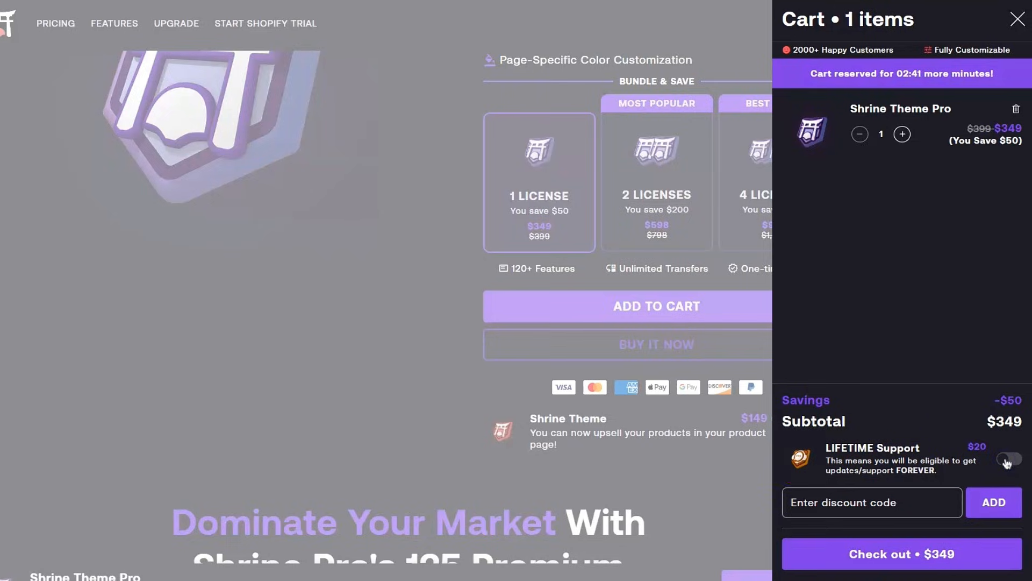
pyautogui.click(892, 464)
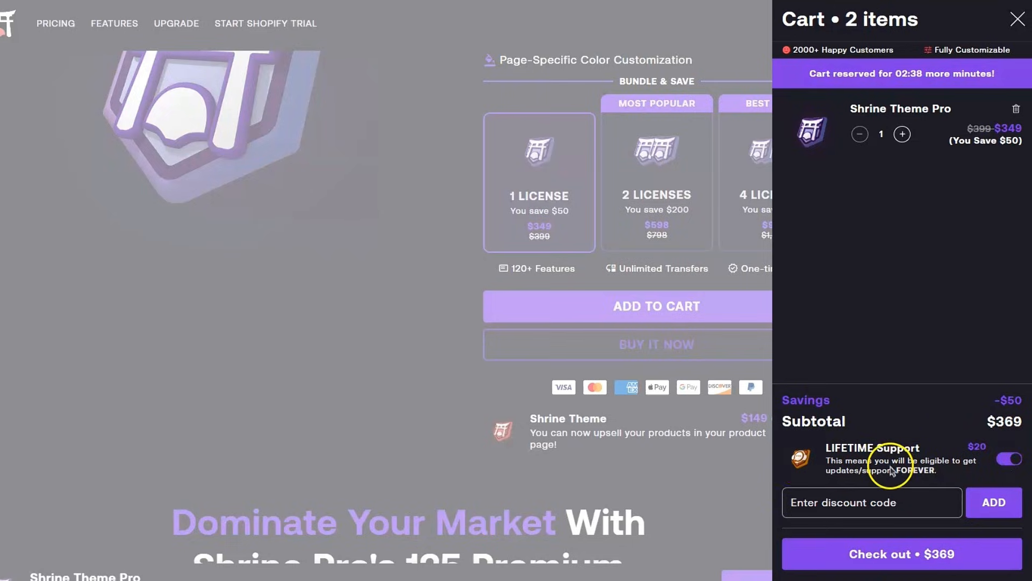
pyautogui.click(857, 499)
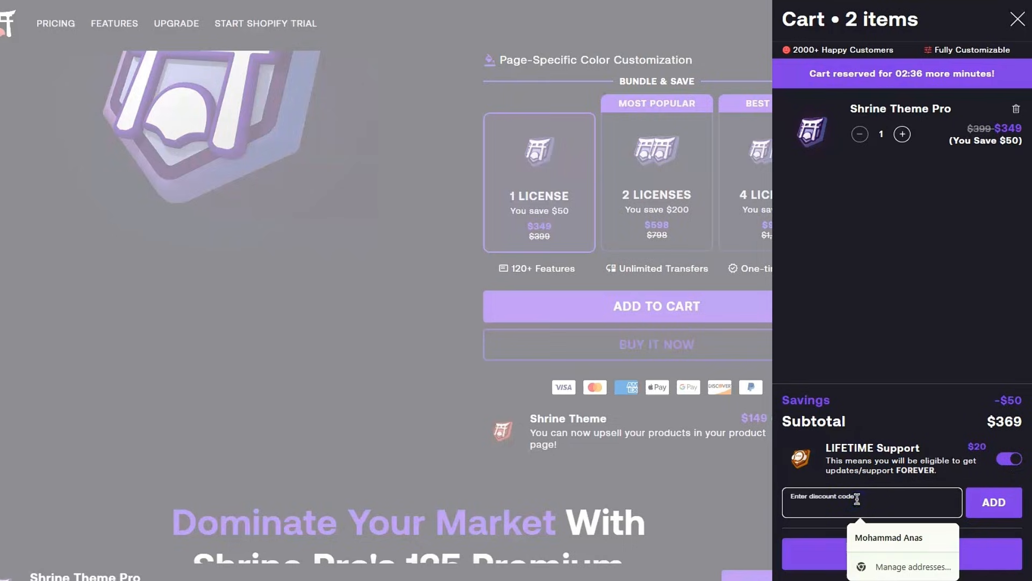
pyautogui.write('ecomsensei')
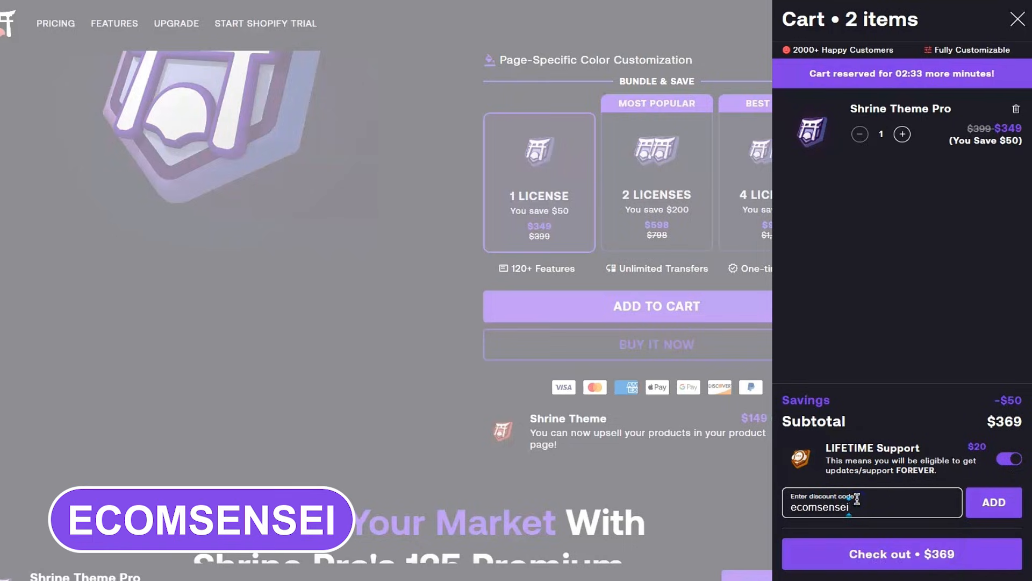
pyautogui.click(995, 508)
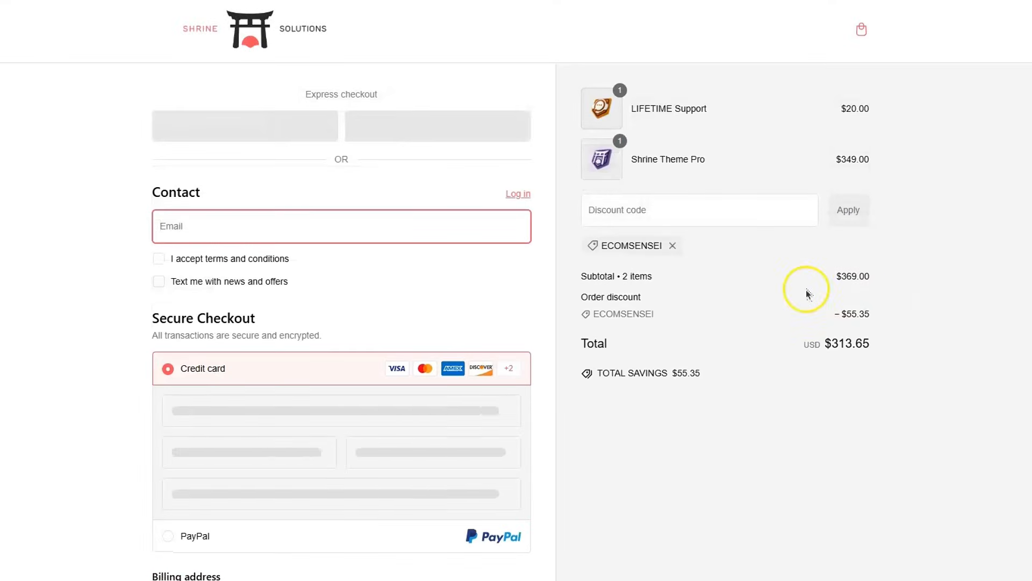
# Review the applied discount and the contact, payment and billing sections of the checkout page.
pyautogui.doubleClick(627, 247)
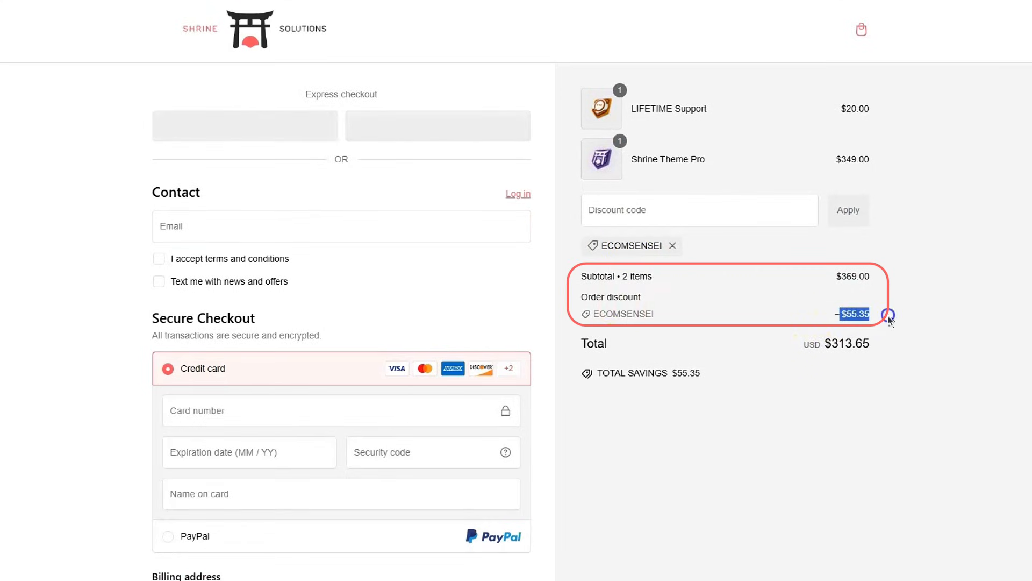
pyautogui.scroll(-3, 281, 364)
pyautogui.scroll(-10, 241, 450)
pyautogui.scroll(8, 241, 450)
pyautogui.scroll(5, 241, 450)
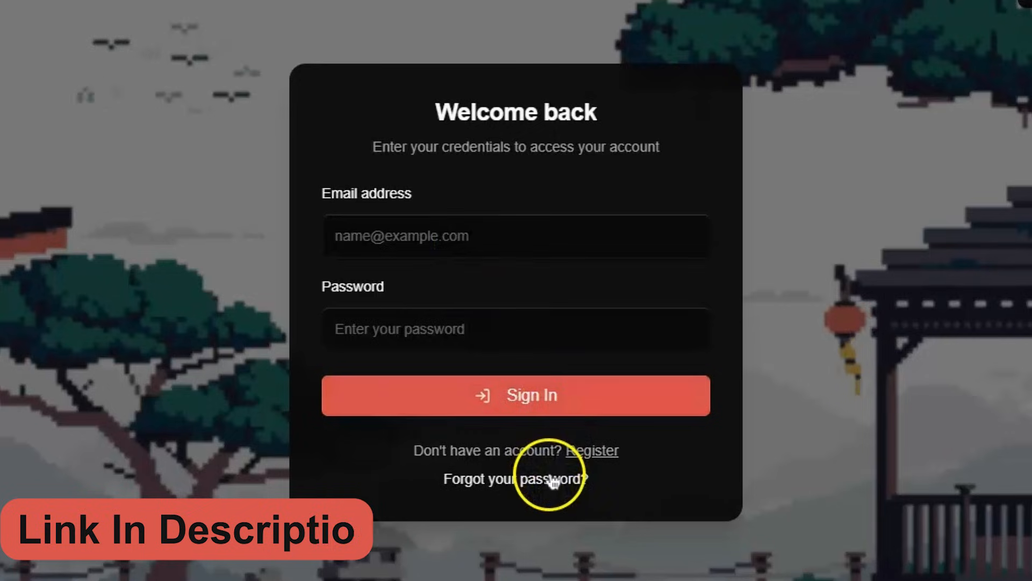
# Register a Shrine dashboard account by filling in the email address, password and password confirmation.
pyautogui.click(589, 454)
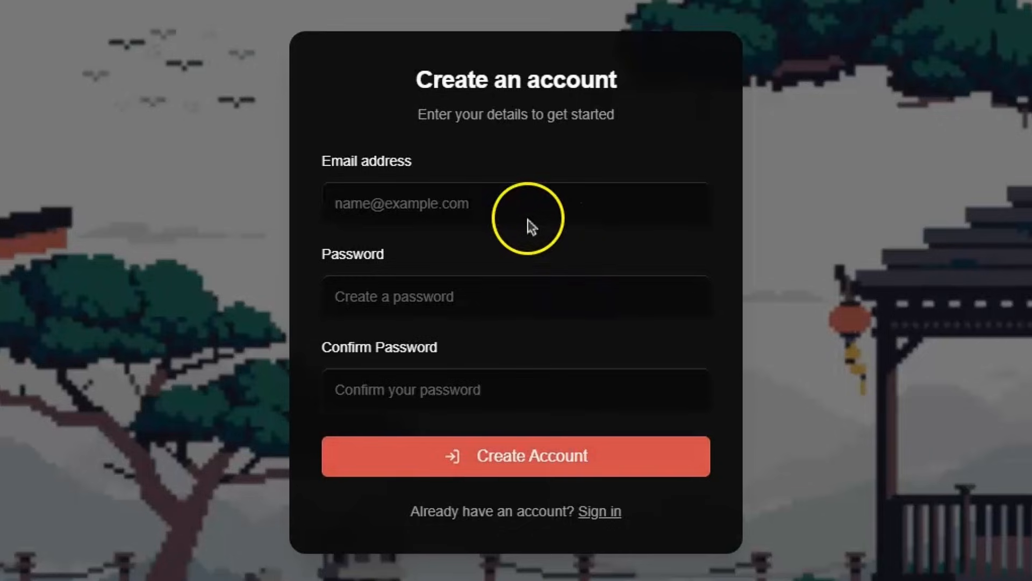
pyautogui.click(508, 214)
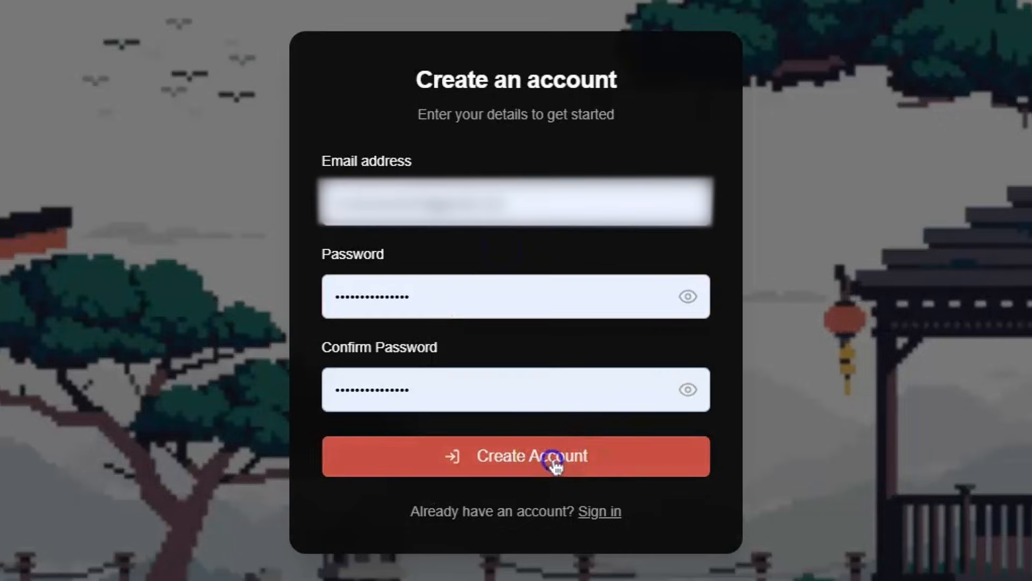
pyautogui.click(552, 457)
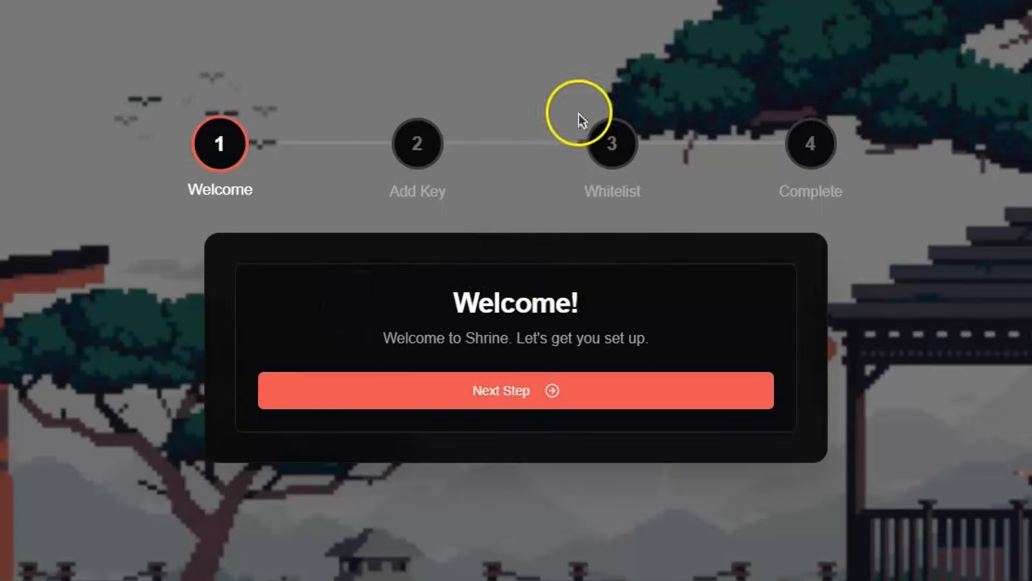
# Continue past the Welcome stage, paste the license key from the Gmail message, and add it to the Shrine account.
pyautogui.click(547, 397)
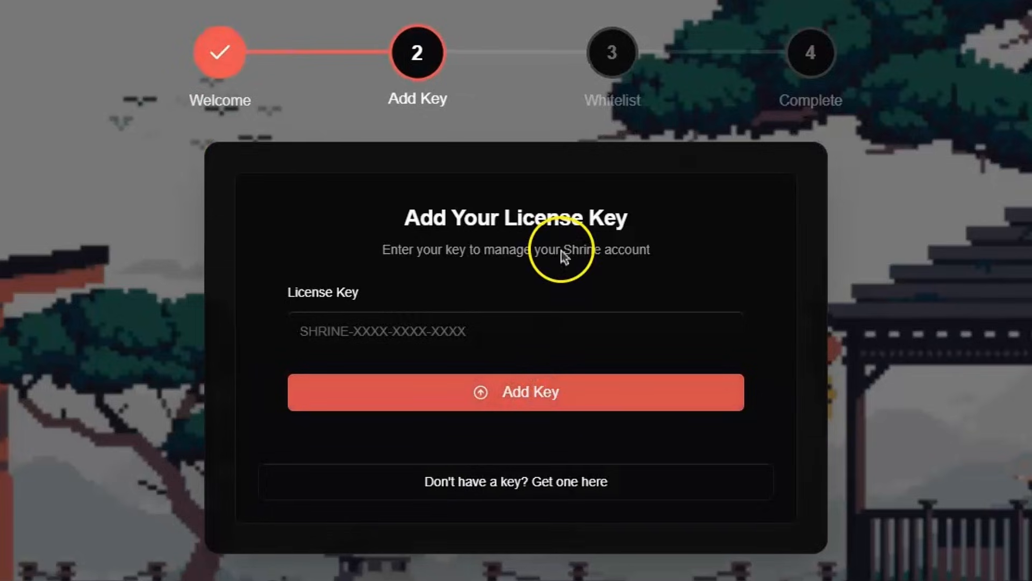
pyautogui.click(336, 328)
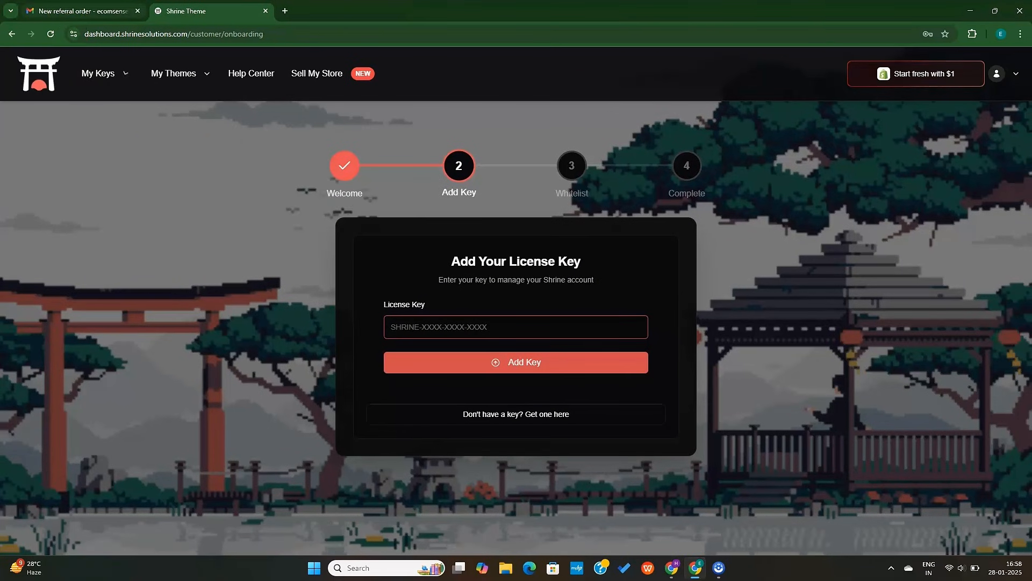
pyautogui.click(80, 10)
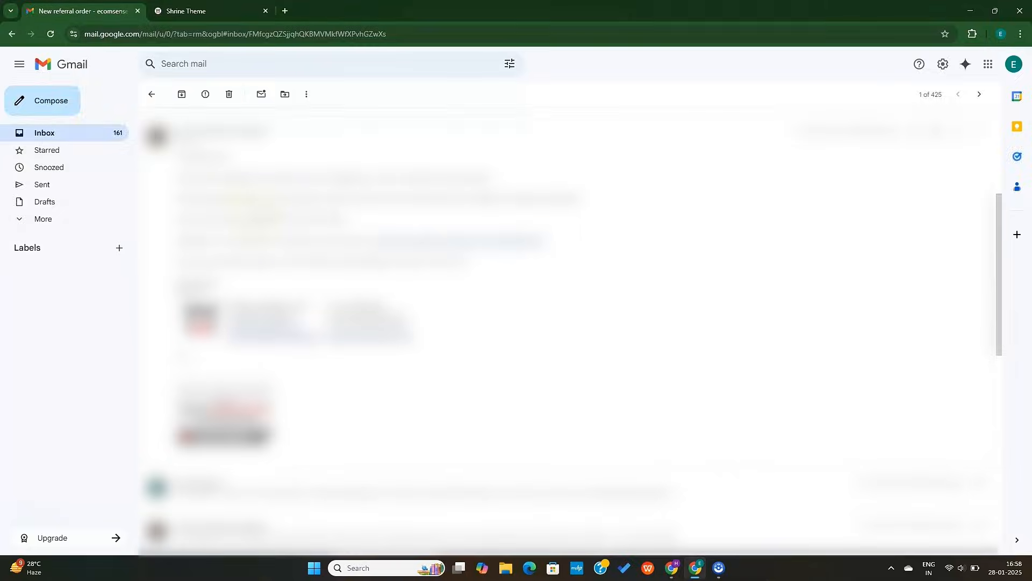
pyautogui.click(202, 11)
pyautogui.hotkey('ctrl', 'v')
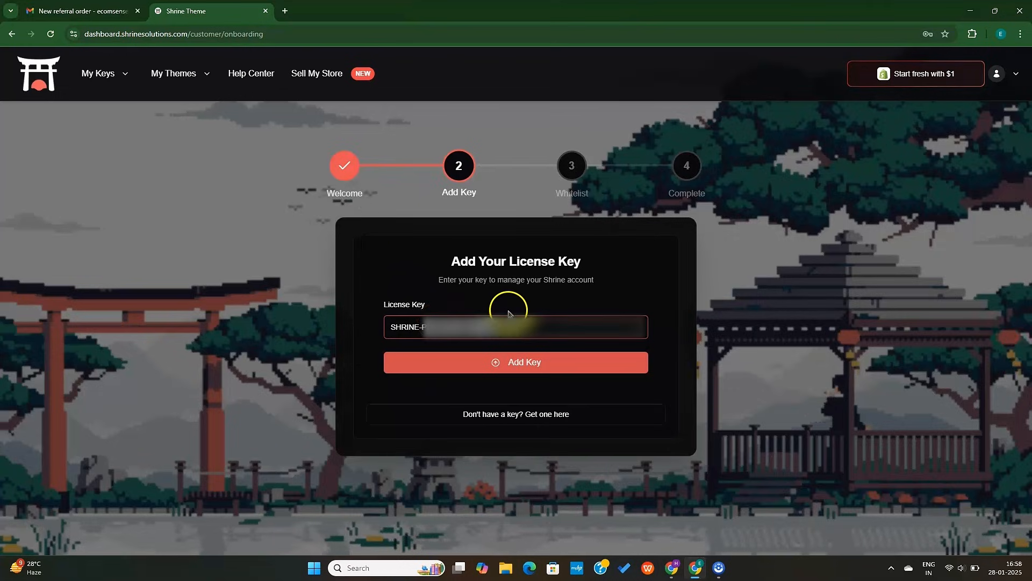
pyautogui.click(515, 355)
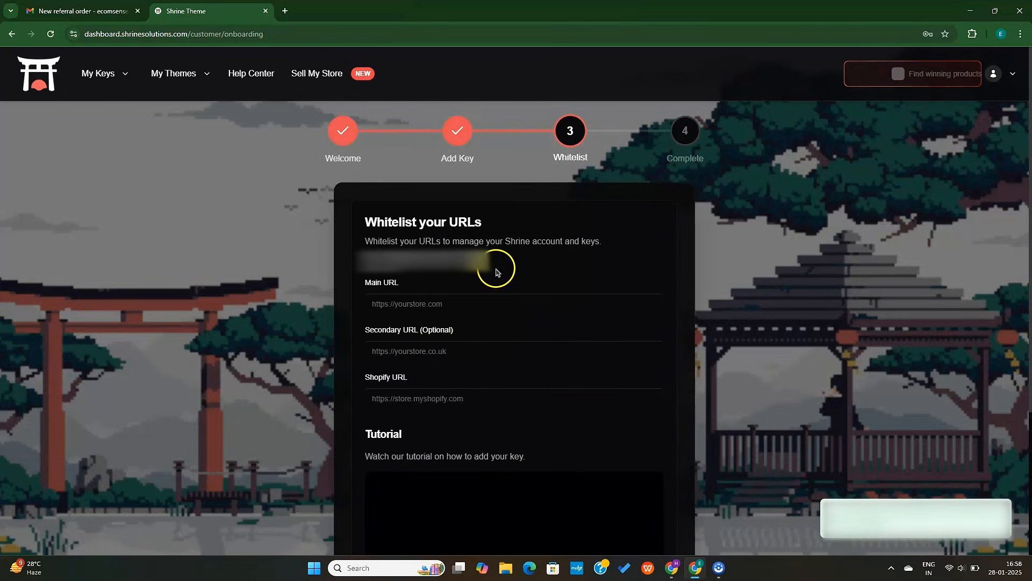
# Review the Main URL, Secondary URL and Shopify URL fields and the tutorial section of the Whitelist your URLs form.
pyautogui.moveTo(353, 241); pyautogui.dragTo(488, 264)
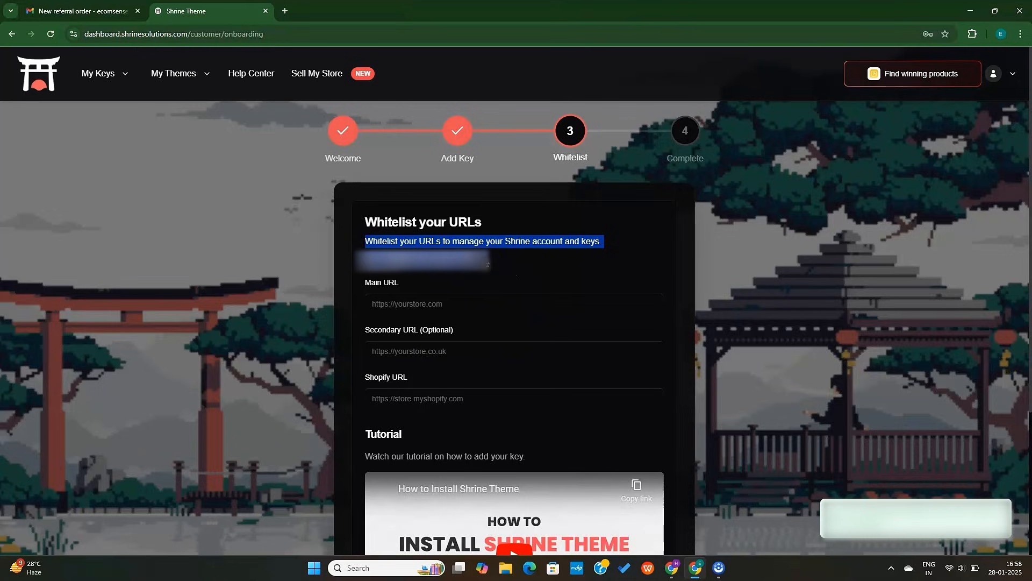
pyautogui.click(492, 312)
pyautogui.scroll(-2, 497, 319)
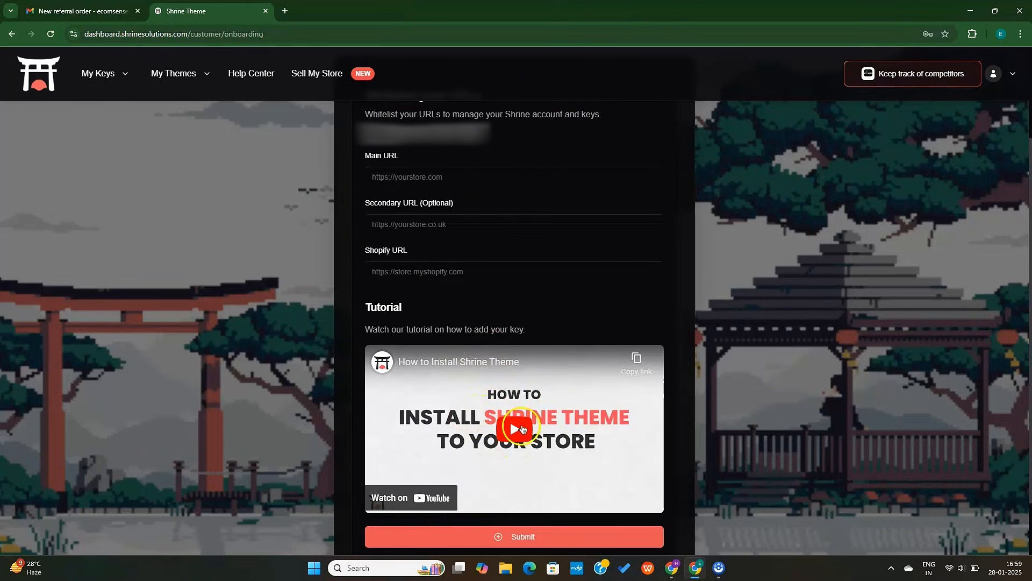
pyautogui.scroll(2, 540, 385)
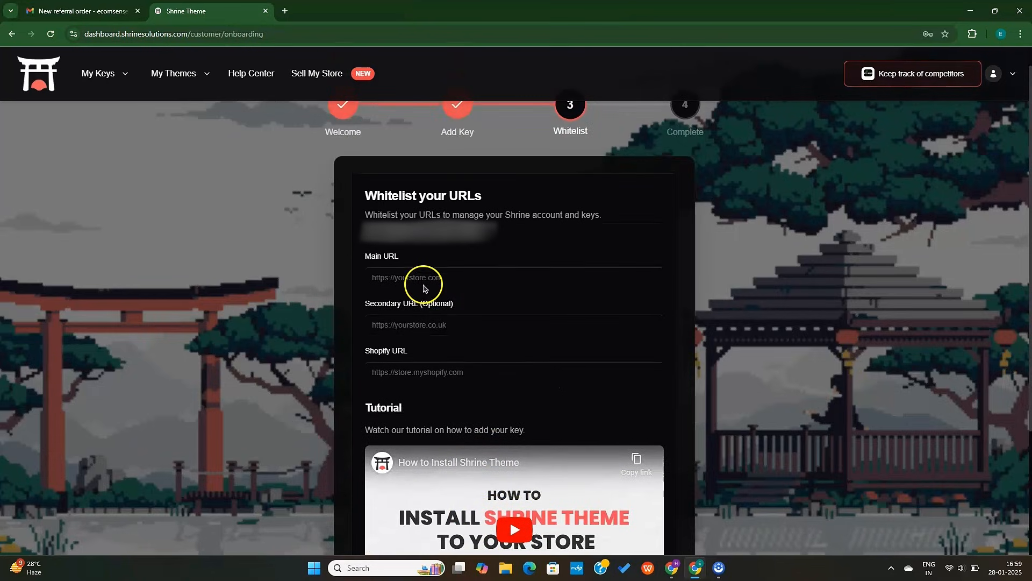
pyautogui.click(419, 281)
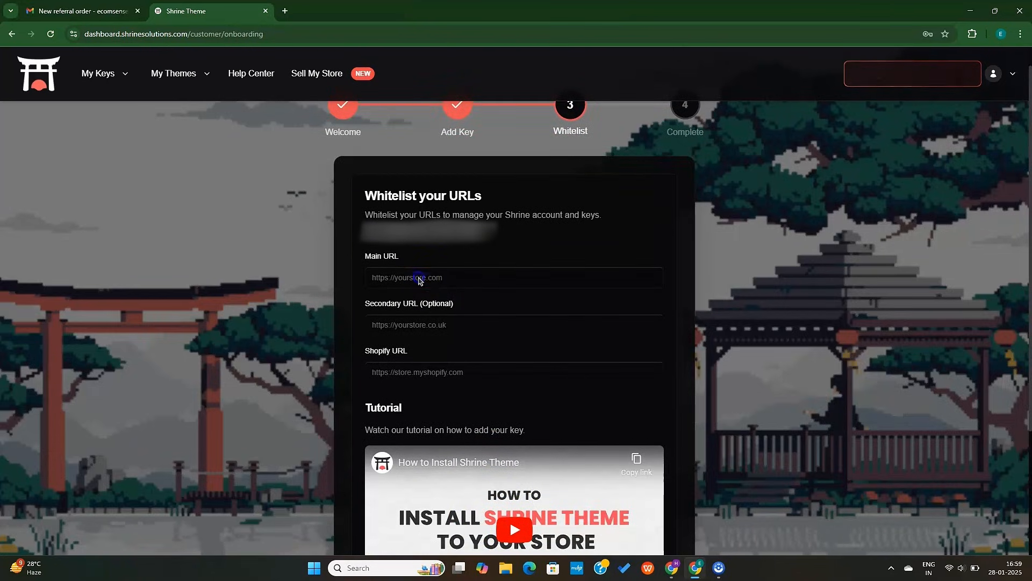
# Switch to the Shopify admin and open the shrine25.myshopify.com domain in the store's domain settings.
pyautogui.click(432, 377)
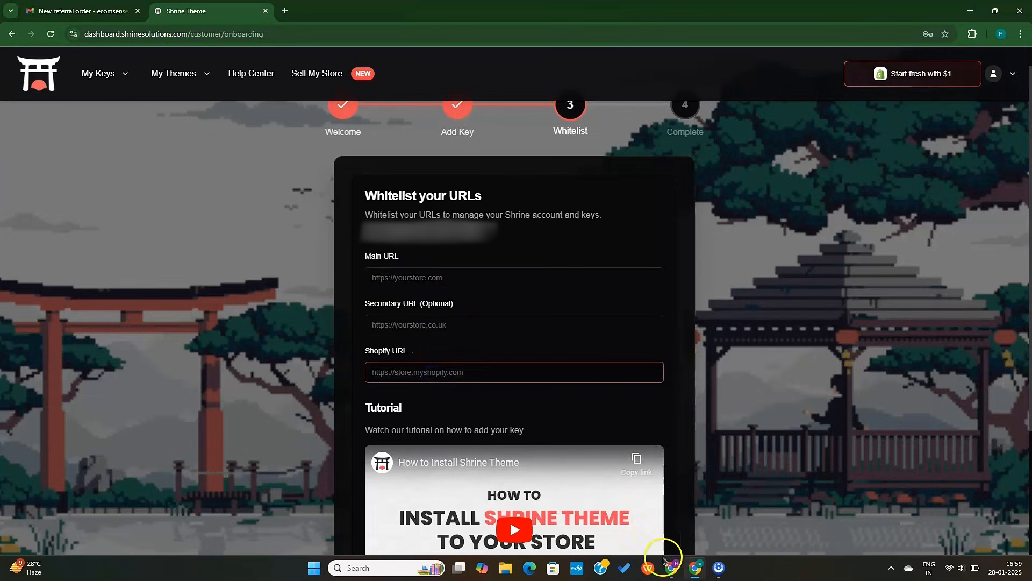
pyautogui.click(672, 570)
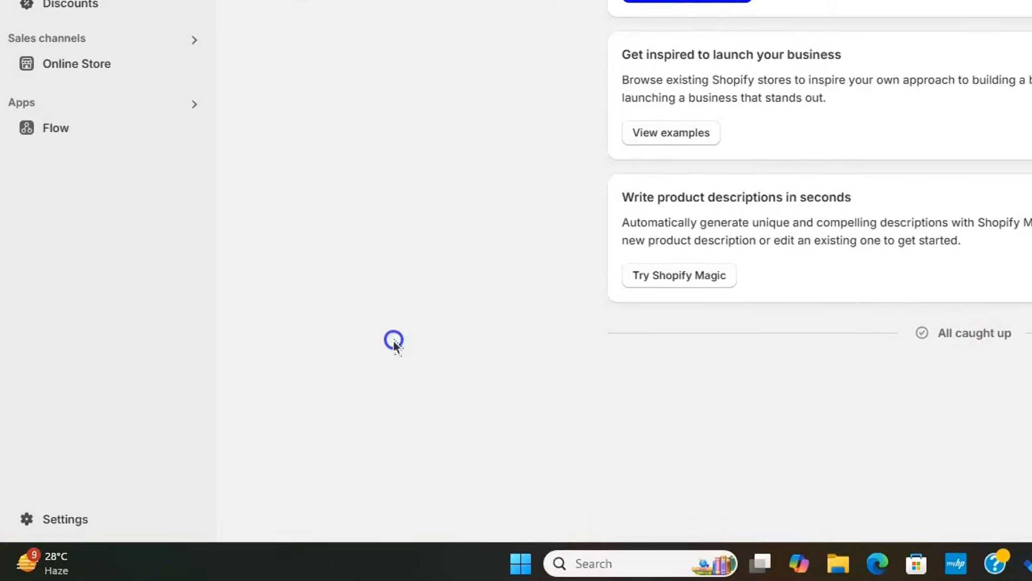
pyautogui.click(78, 524)
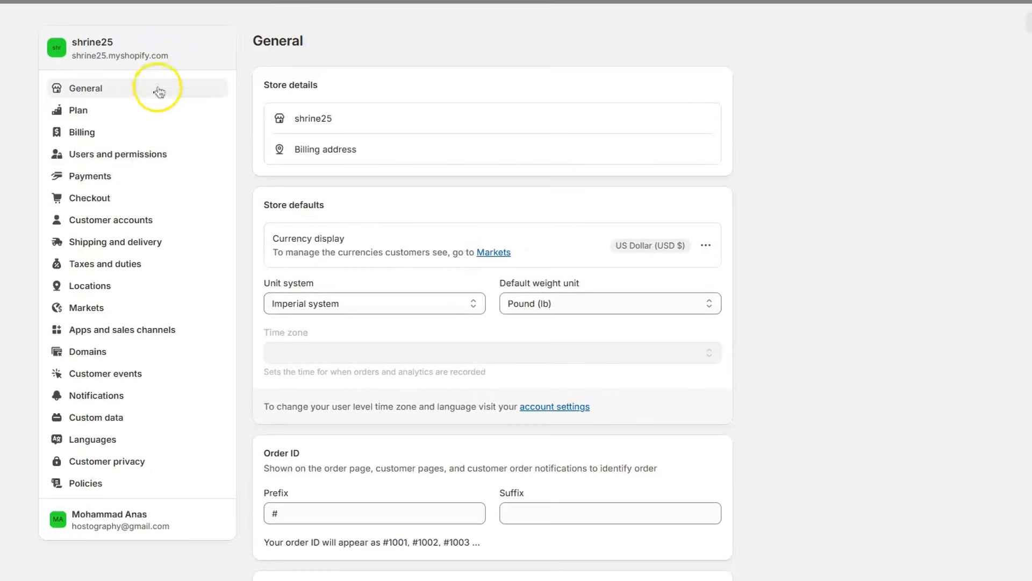
pyautogui.click(101, 353)
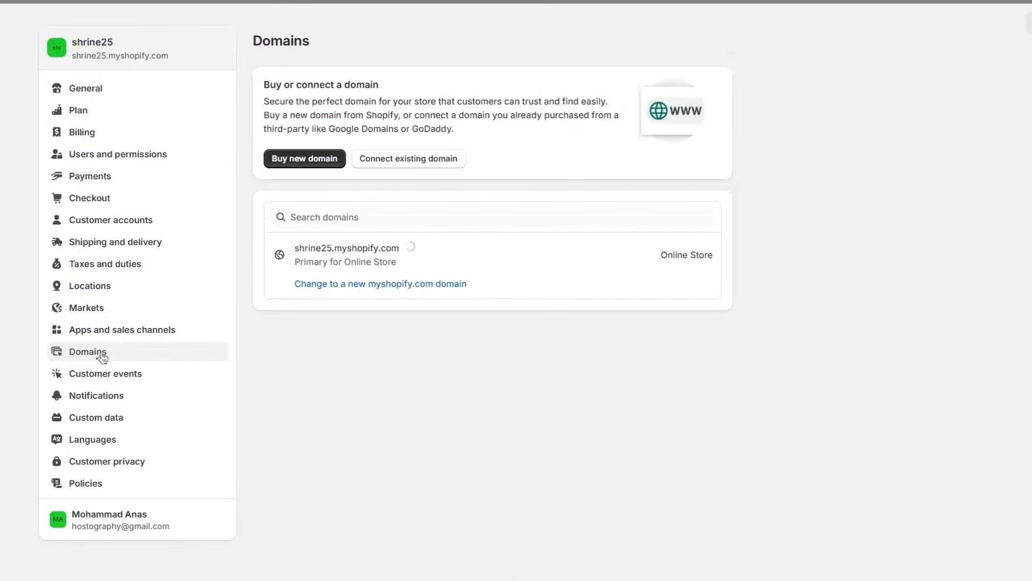
pyautogui.click(363, 250)
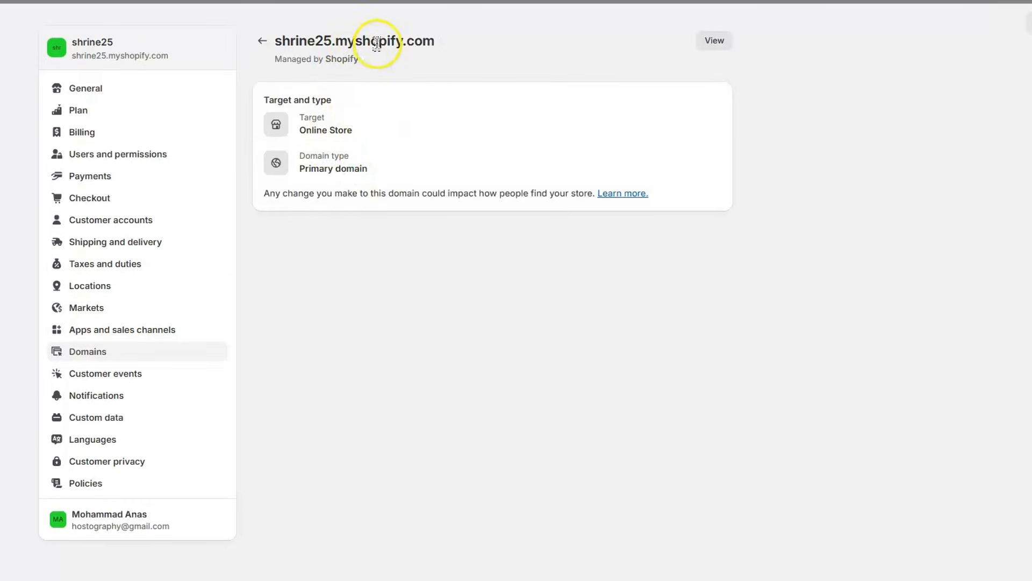
# Copy the shrine25.myshopify.com domain and paste it as the Shopify URL in the Shrine dashboard's whitelist form.
pyautogui.moveTo(276, 44); pyautogui.dragTo(441, 47)
pyautogui.hotkey('ctrl', 'c')
pyautogui.click(695, 568)
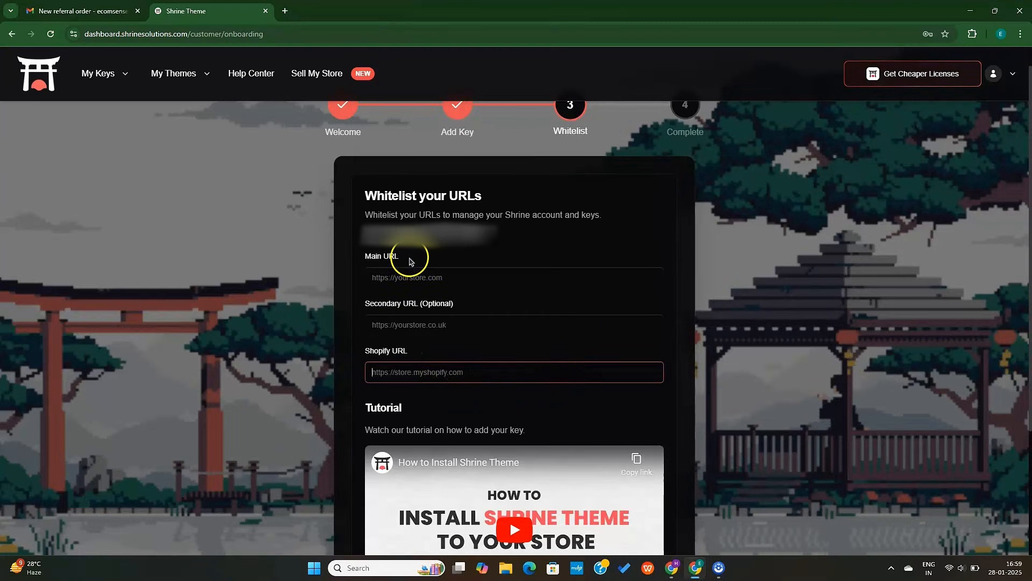
pyautogui.hotkey('ctrl', 'v')
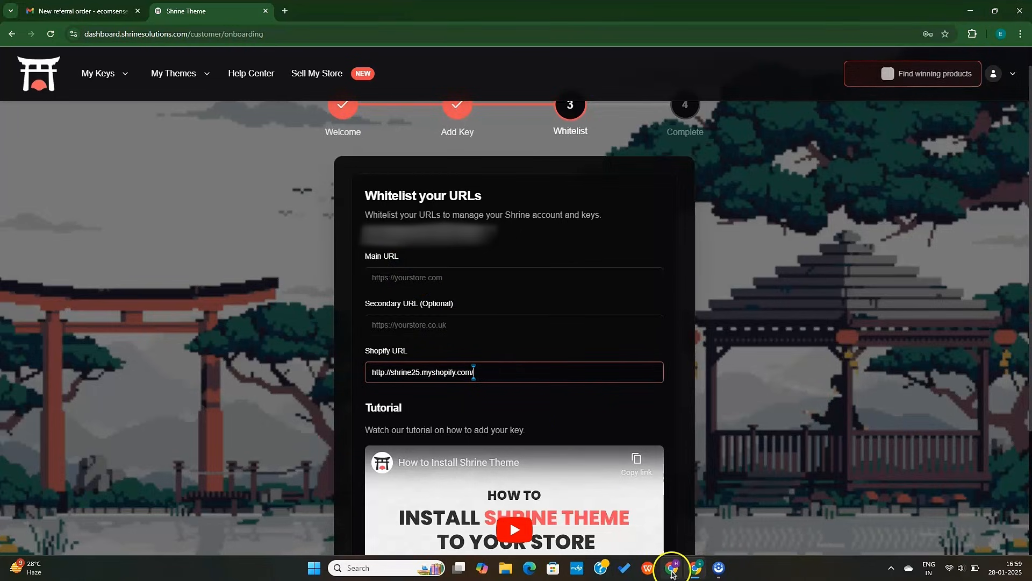
pyautogui.click(672, 571)
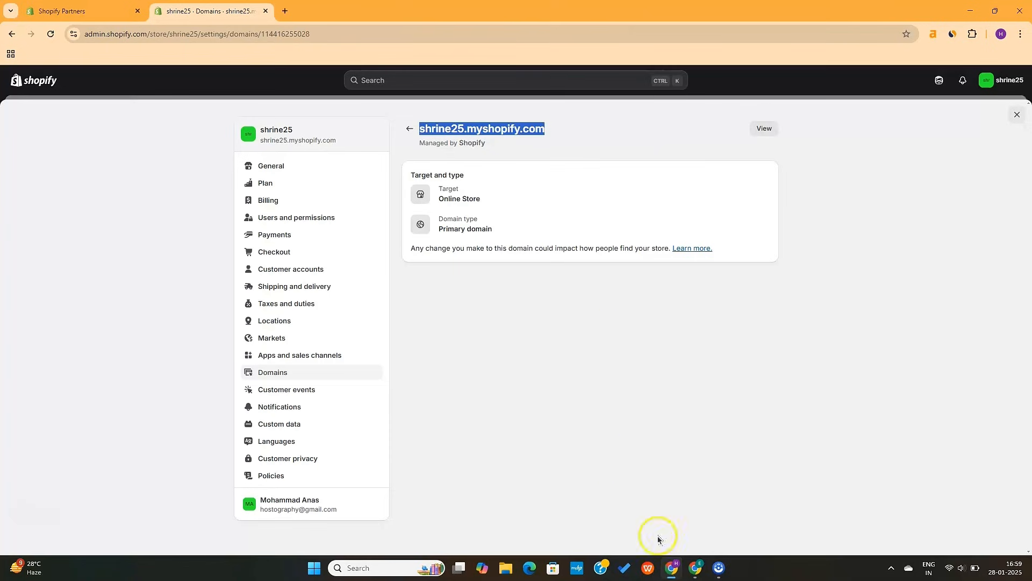
pyautogui.click(411, 129)
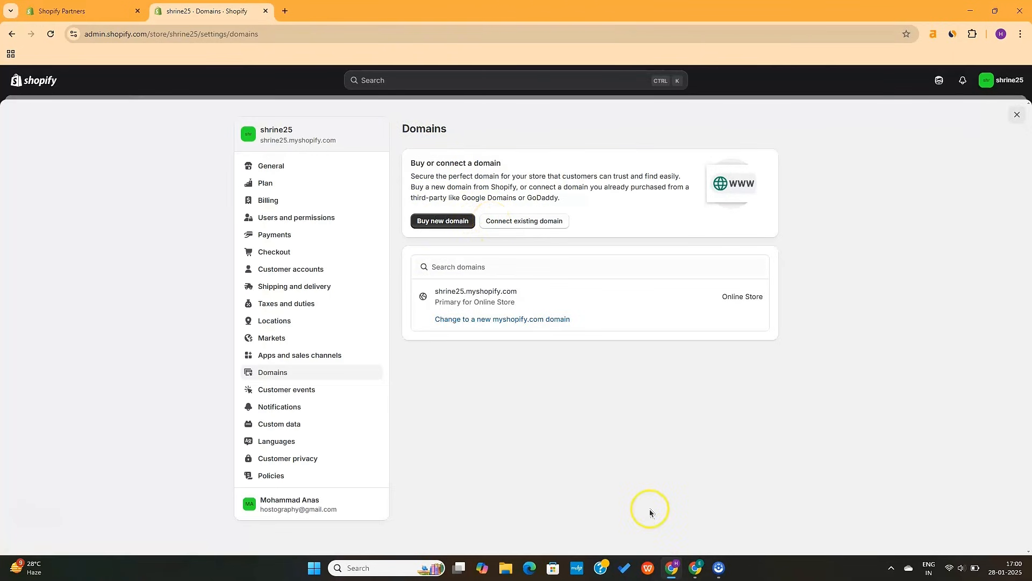
pyautogui.click(695, 569)
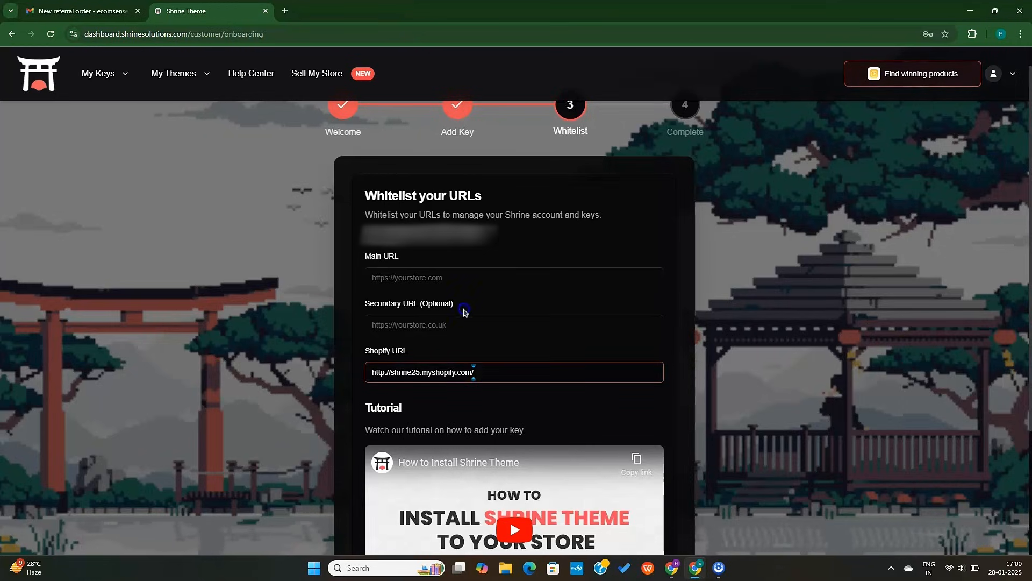
pyautogui.click(406, 279)
pyautogui.hotkey('ctrl', 'v')
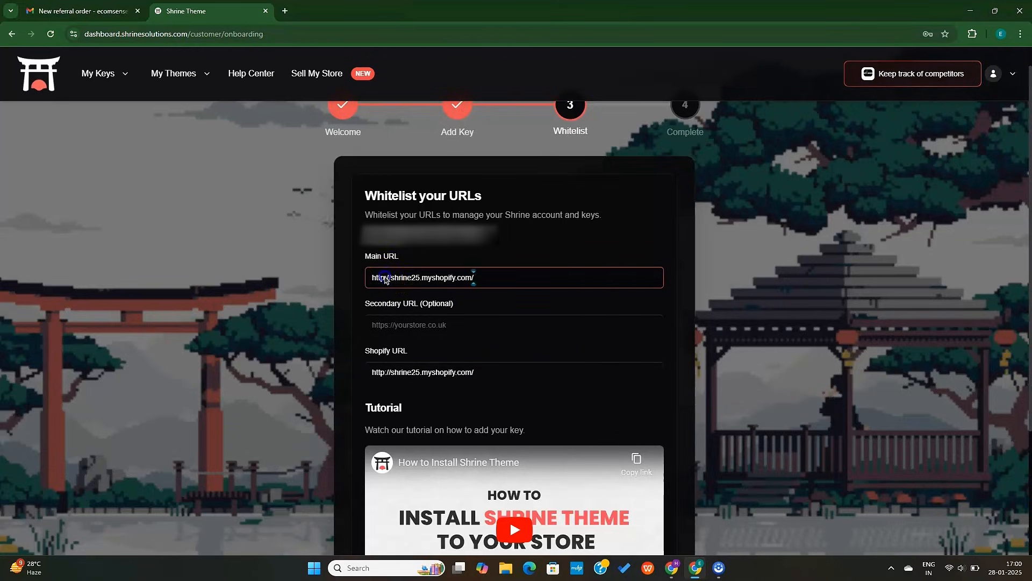
pyautogui.write('s')
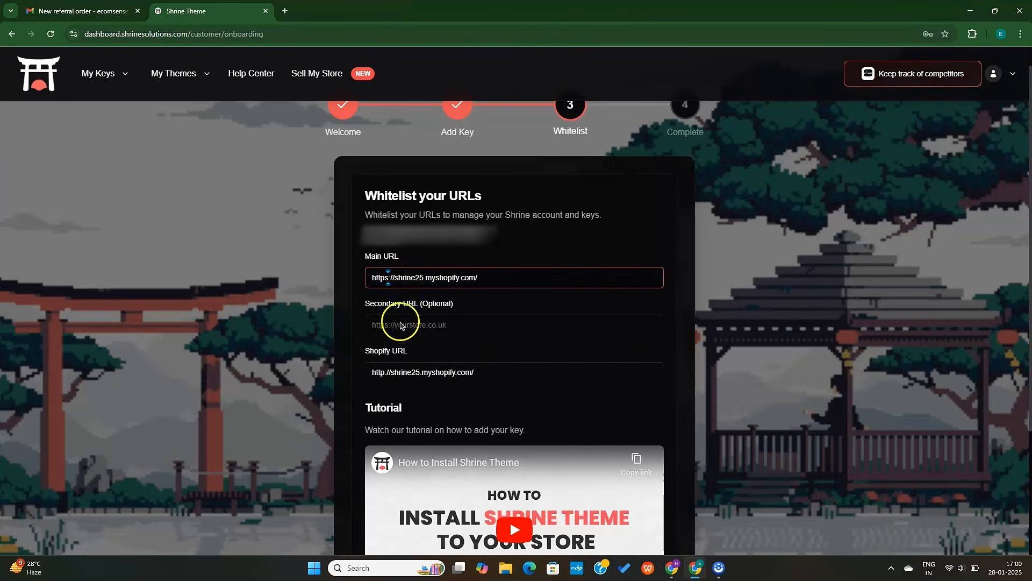
pyautogui.click(386, 374)
pyautogui.write('s')
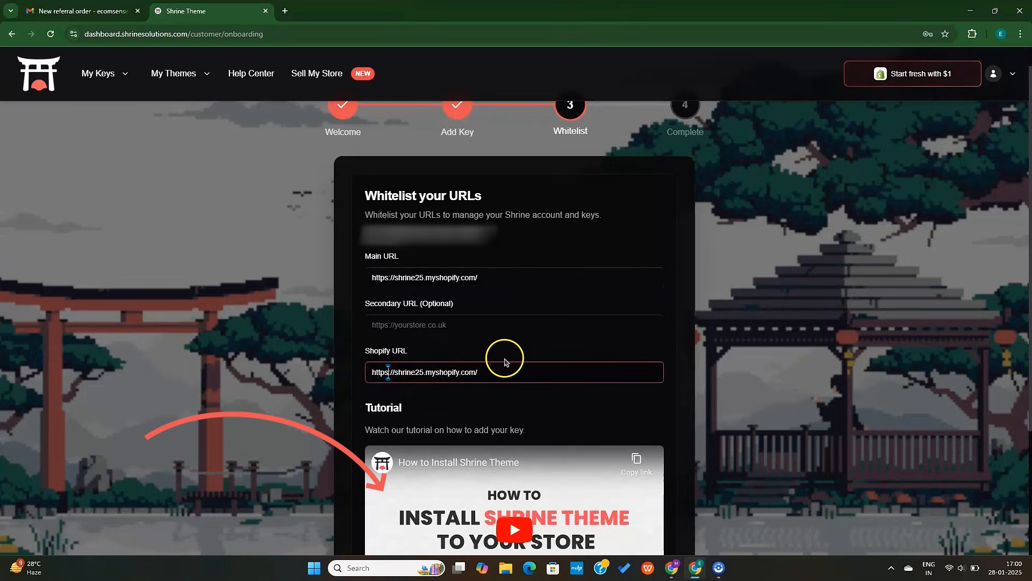
pyautogui.click(432, 326)
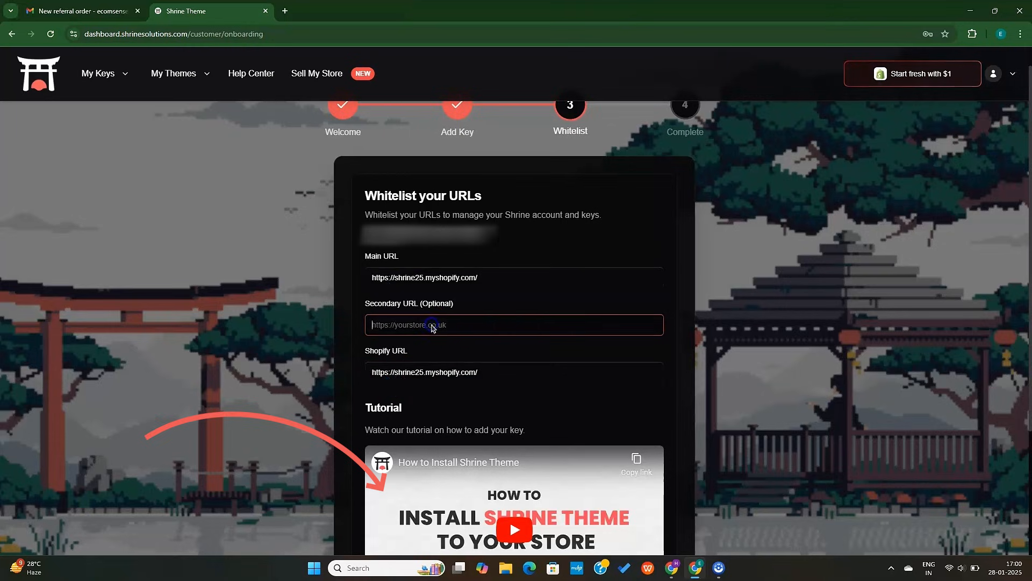
pyautogui.scroll(-1, 505, 355)
pyautogui.scroll(-3, 505, 355)
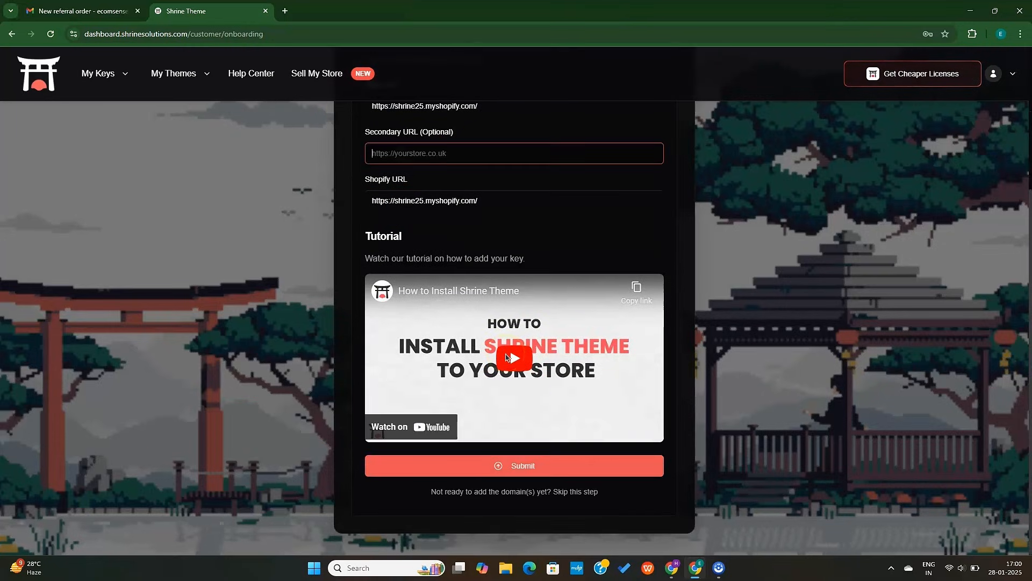
pyautogui.click(506, 468)
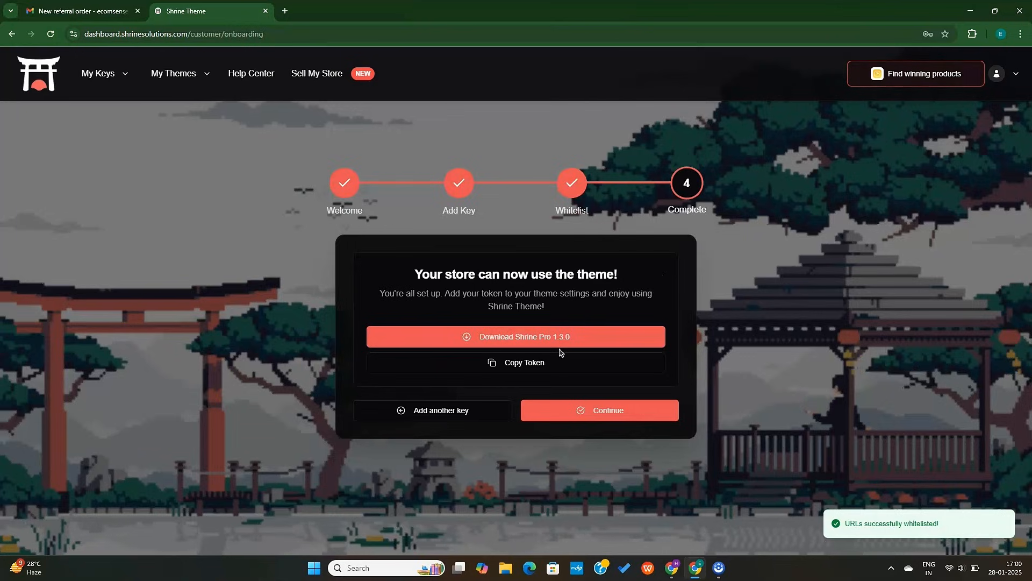
# Download Shrine Pro 1.3.0 and open the shrine25 store's Themes page in the Shopify admin.
pyautogui.click(554, 338)
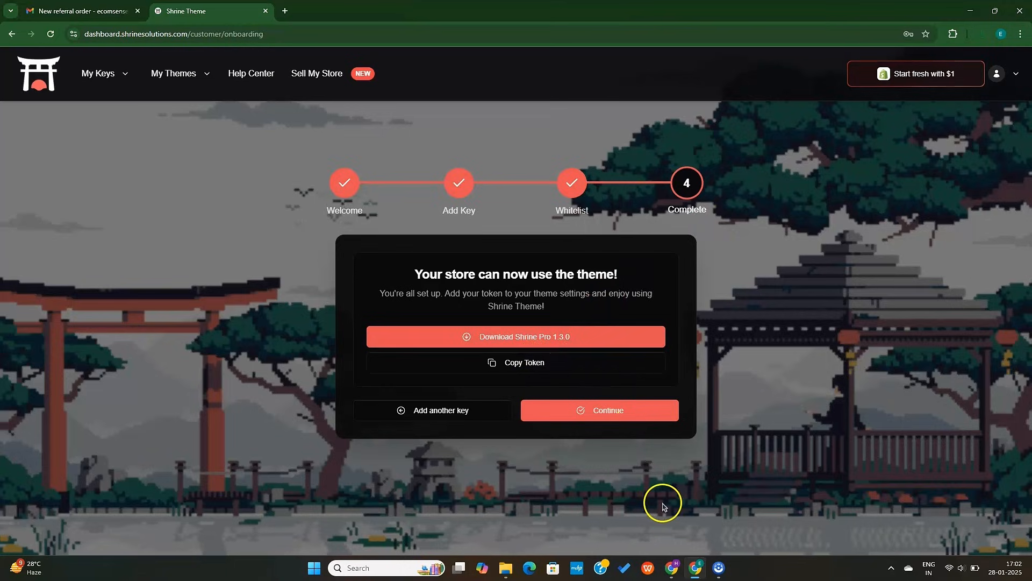
pyautogui.click(670, 563)
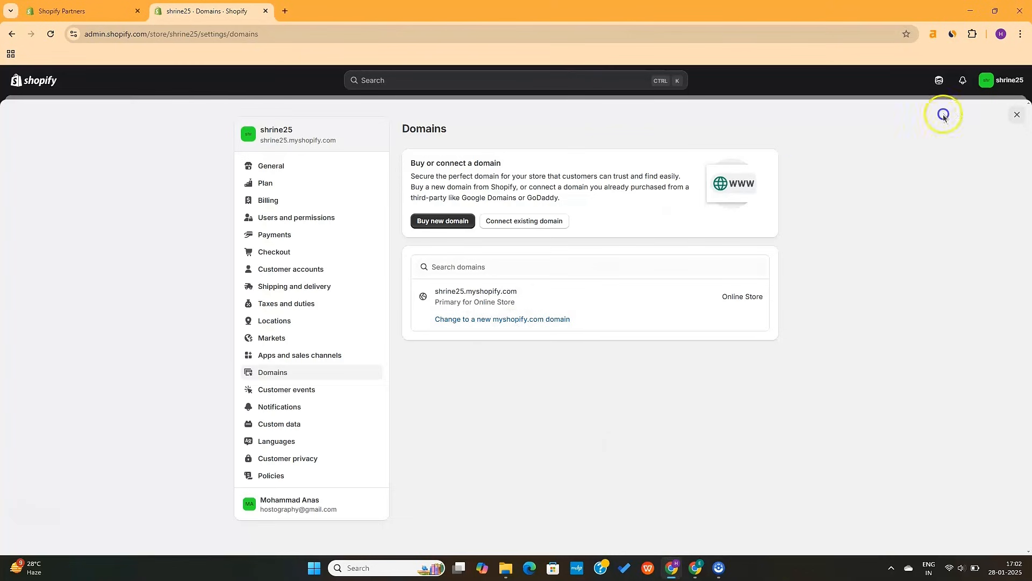
pyautogui.click(1016, 115)
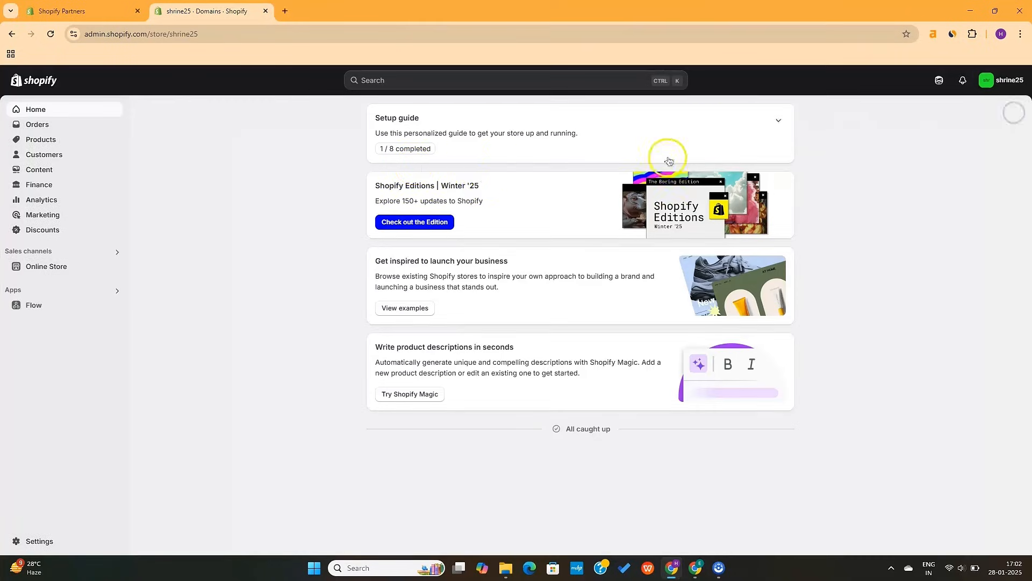
pyautogui.click(58, 265)
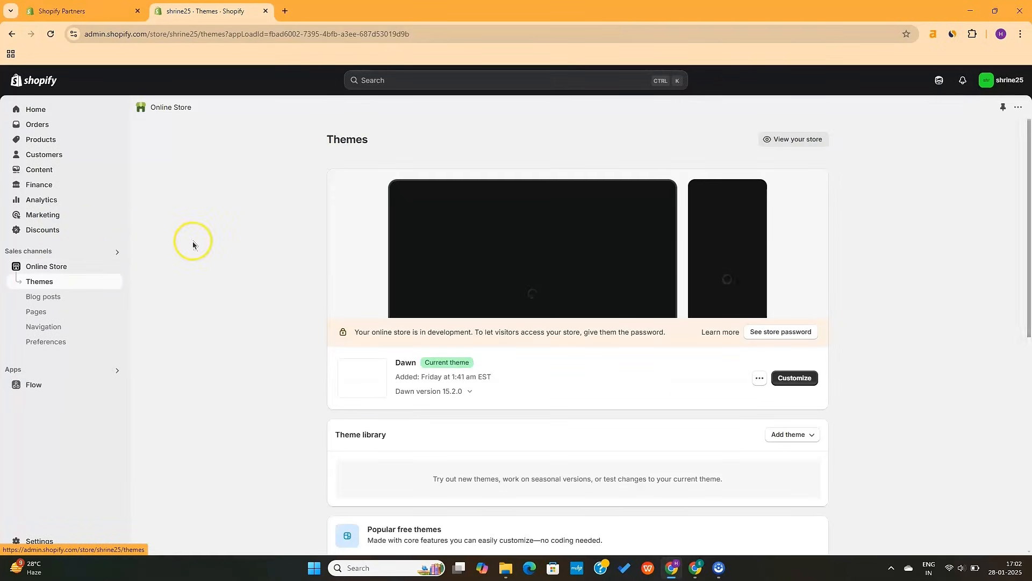
pyautogui.scroll(-2, 518, 288)
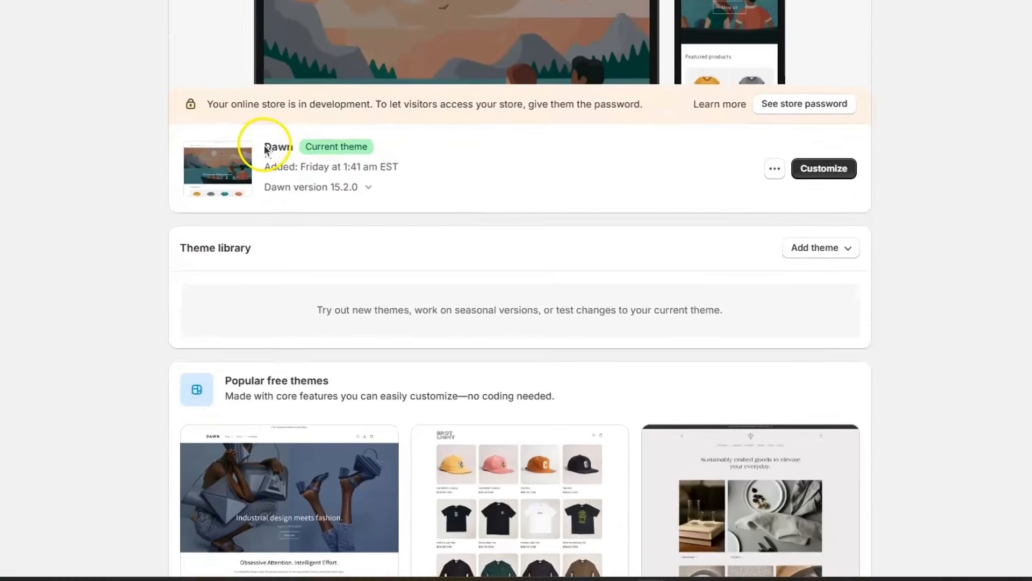
pyautogui.moveTo(396, 248); pyautogui.dragTo(412, 246)
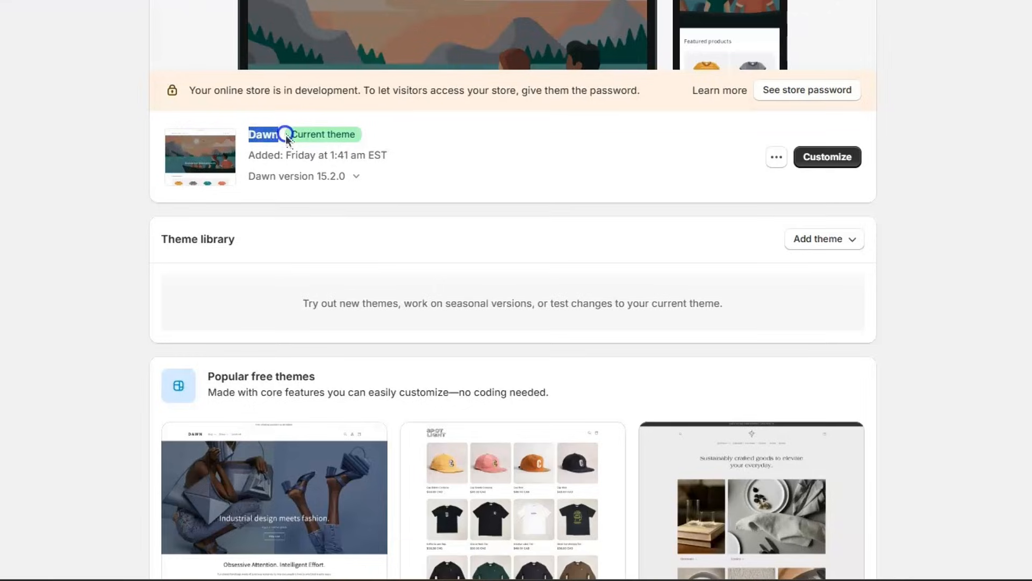
pyautogui.click(467, 129)
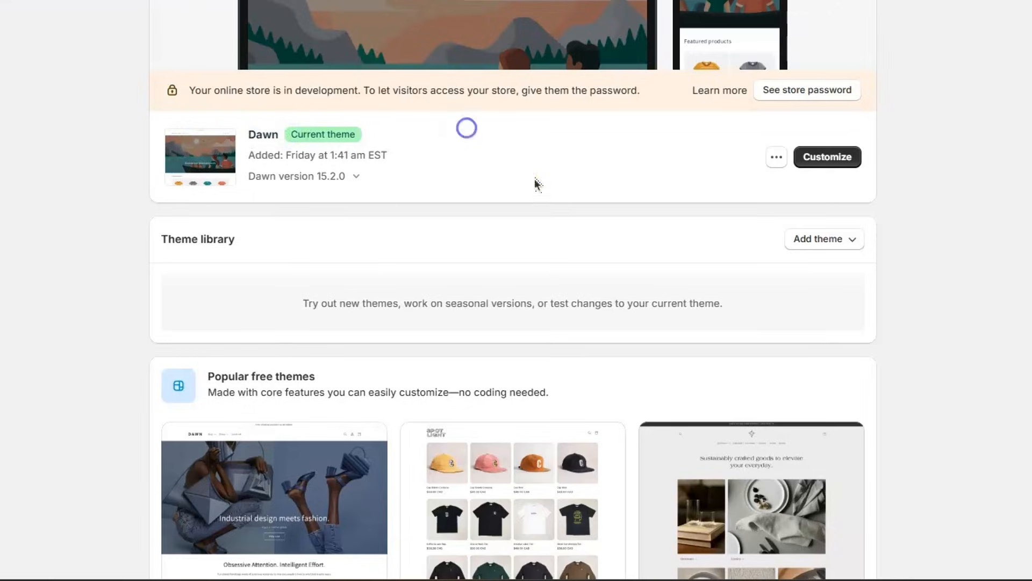
# Upload Shrine_Theme_Pro.zip to the store's theme library.
pyautogui.click(805, 241)
pyautogui.click(811, 307)
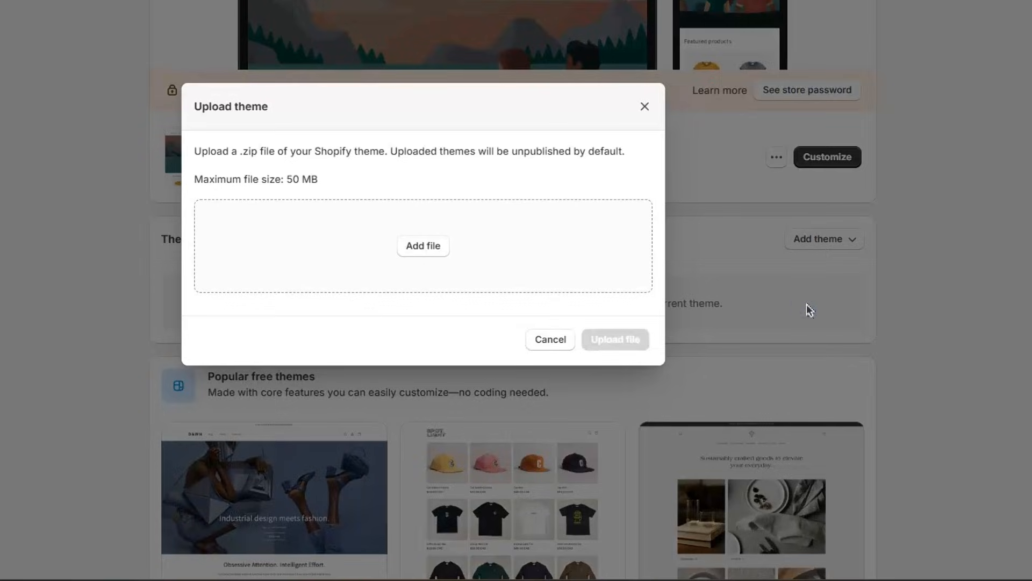
pyautogui.click(418, 251)
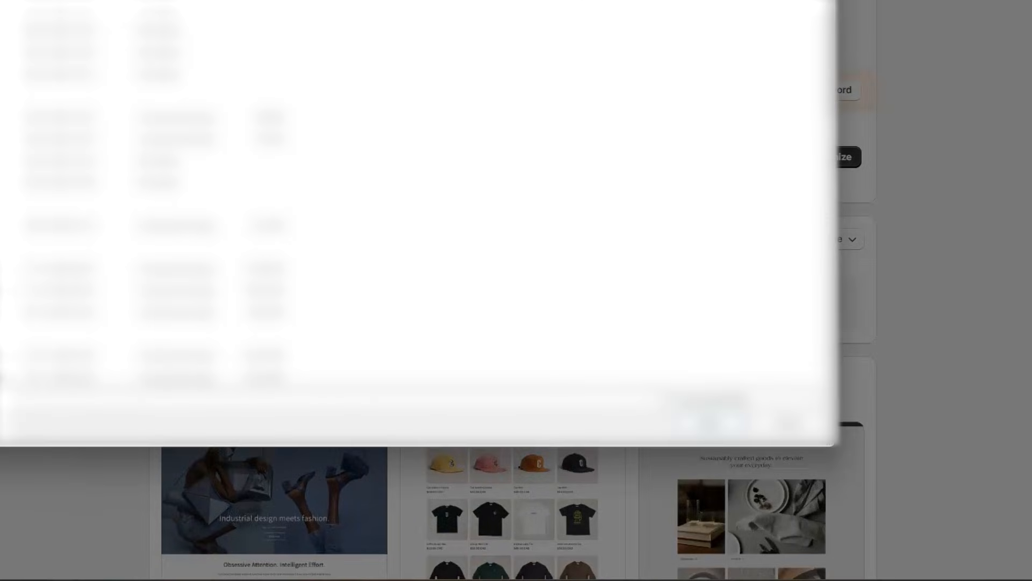
pyautogui.doubleClick(71, 2)
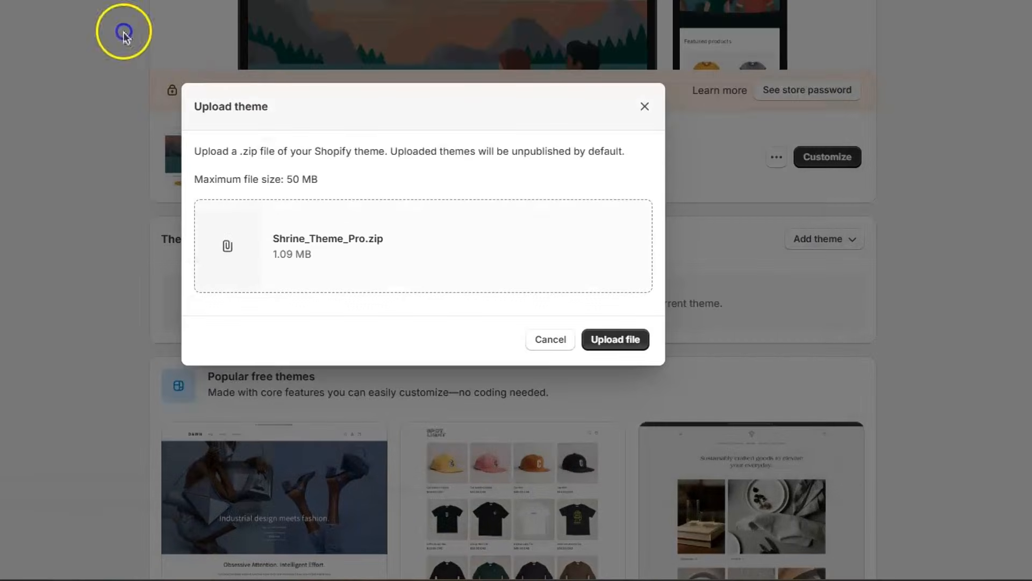
pyautogui.click(615, 338)
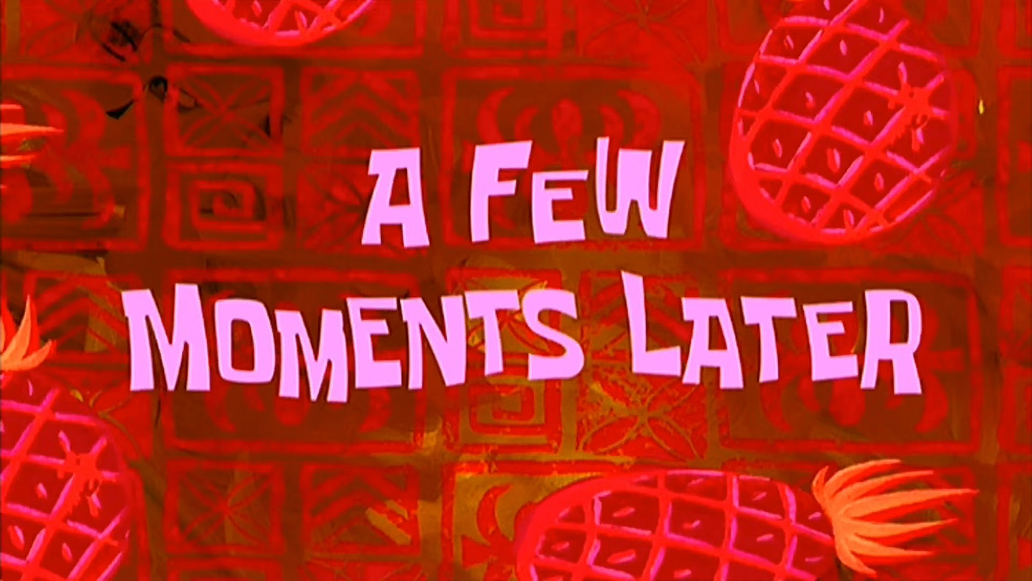
pyautogui.click(377, 343)
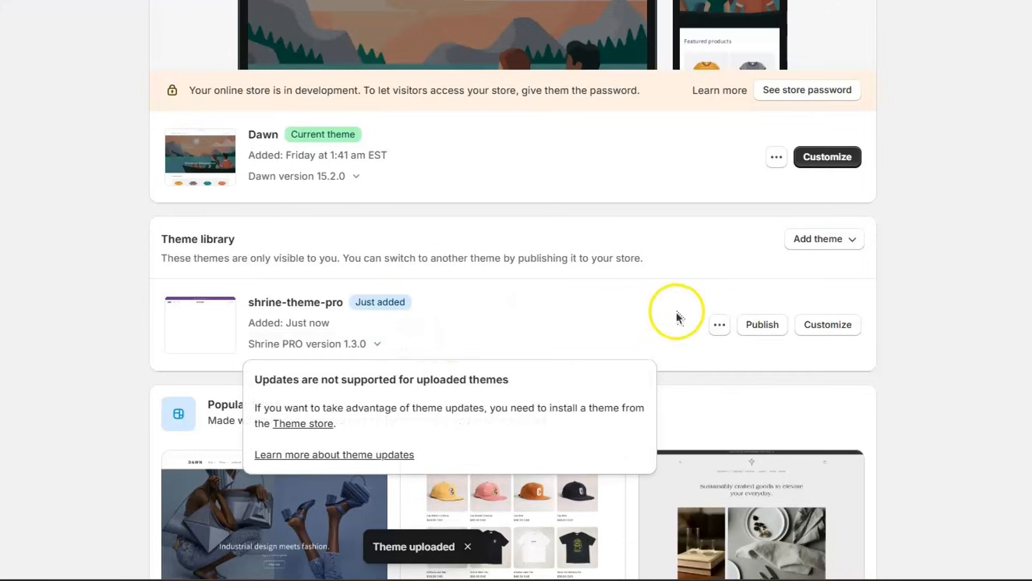
# Open shrine-theme-pro in the theme editor and copy the authentication token from the Shrine dashboard.
pyautogui.click(829, 325)
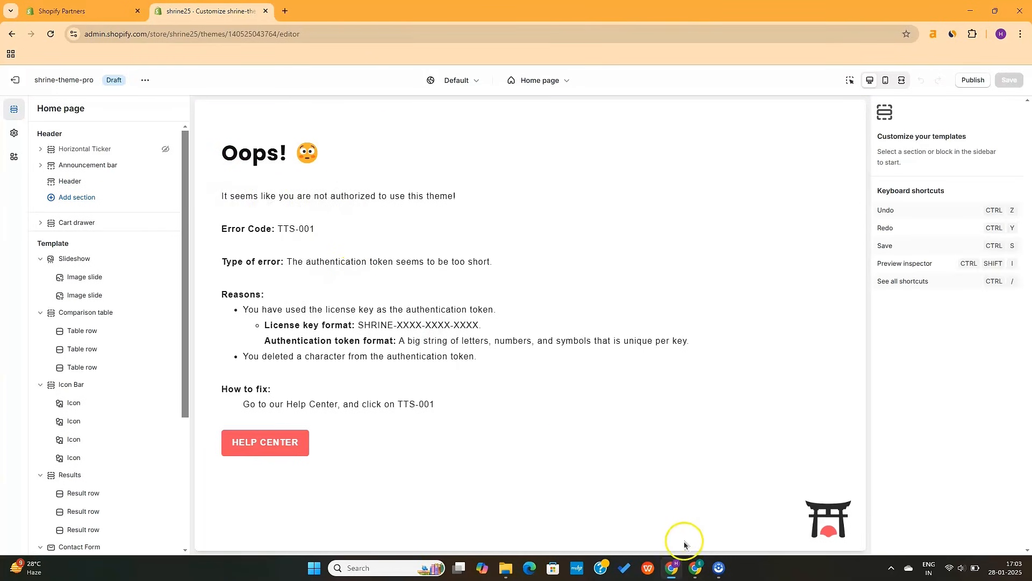
pyautogui.click(695, 568)
pyautogui.click(545, 396)
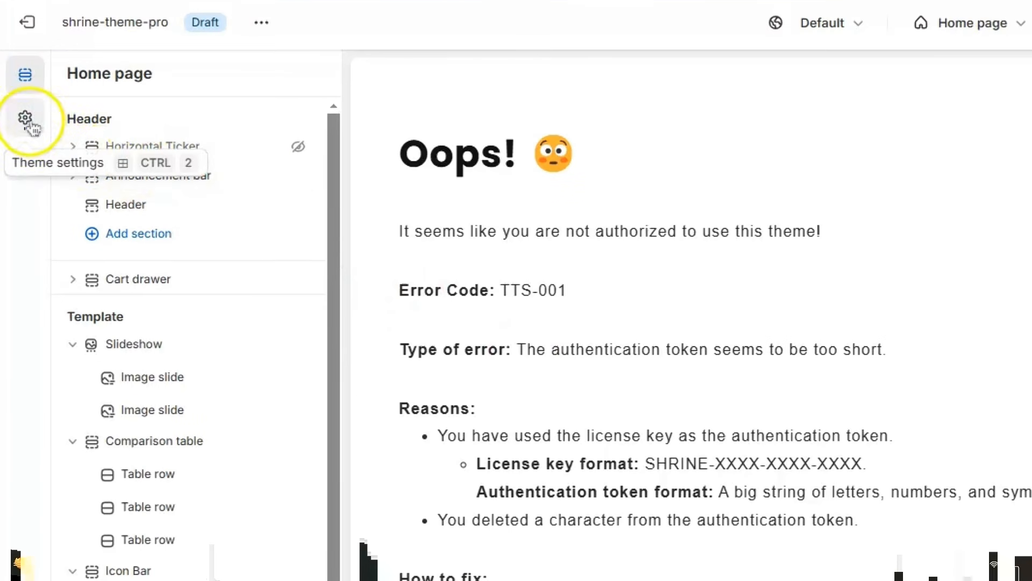
# Paste the authentication token into the theme's Authentication settings, check the home page preview, and save the theme.
pyautogui.click(27, 119)
pyautogui.click(129, 124)
pyautogui.click(138, 194)
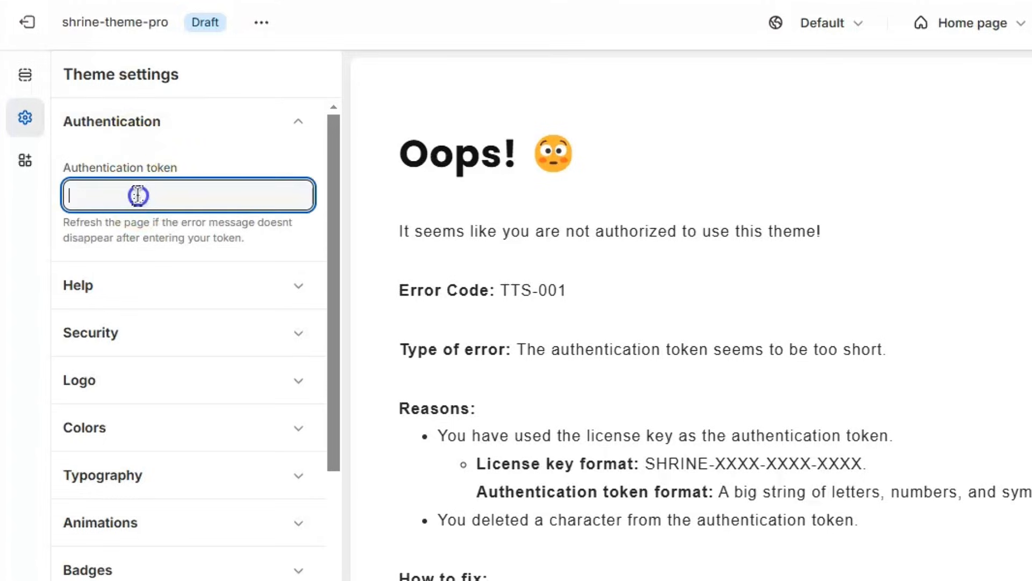
pyautogui.hotkey('ctrl', 'v')
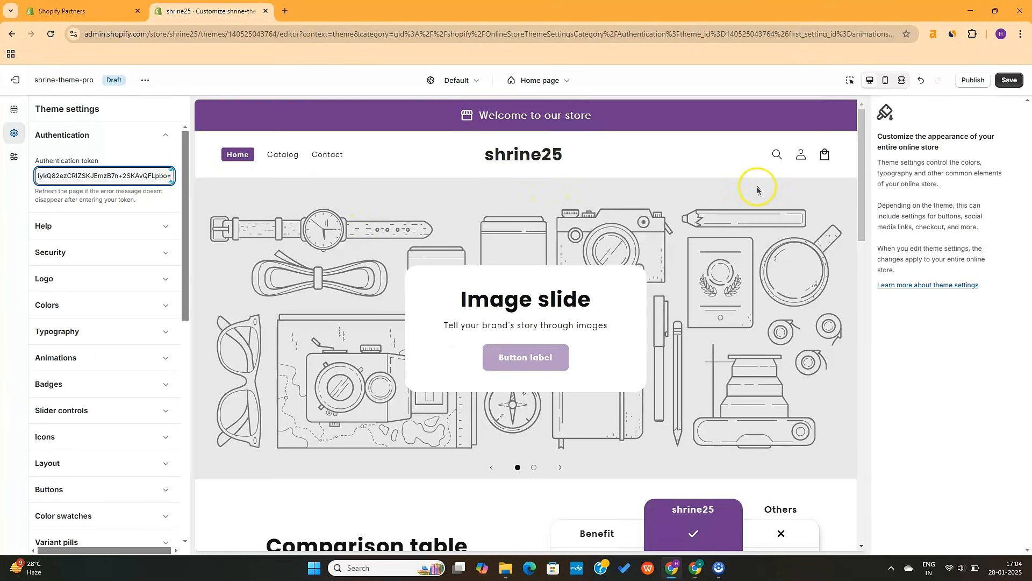
pyautogui.scroll(-8, 711, 268)
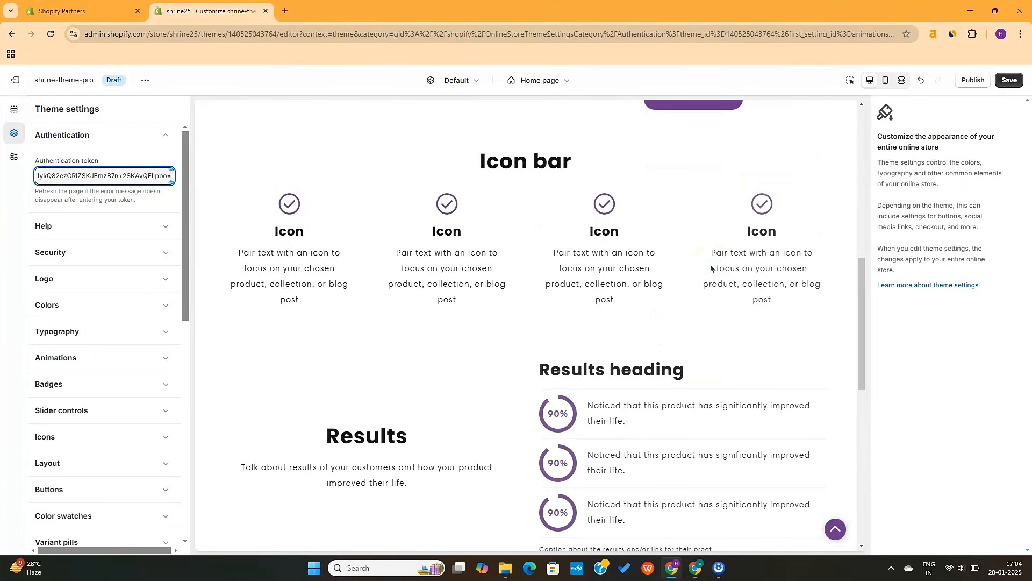
pyautogui.scroll(5, 710, 268)
pyautogui.click(1004, 85)
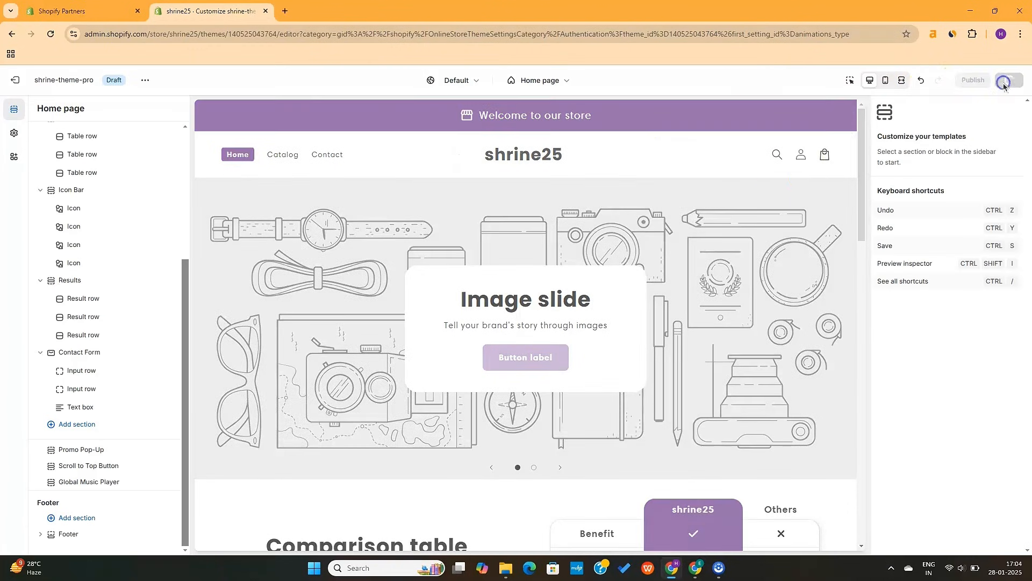
pyautogui.scroll(4, 97, 233)
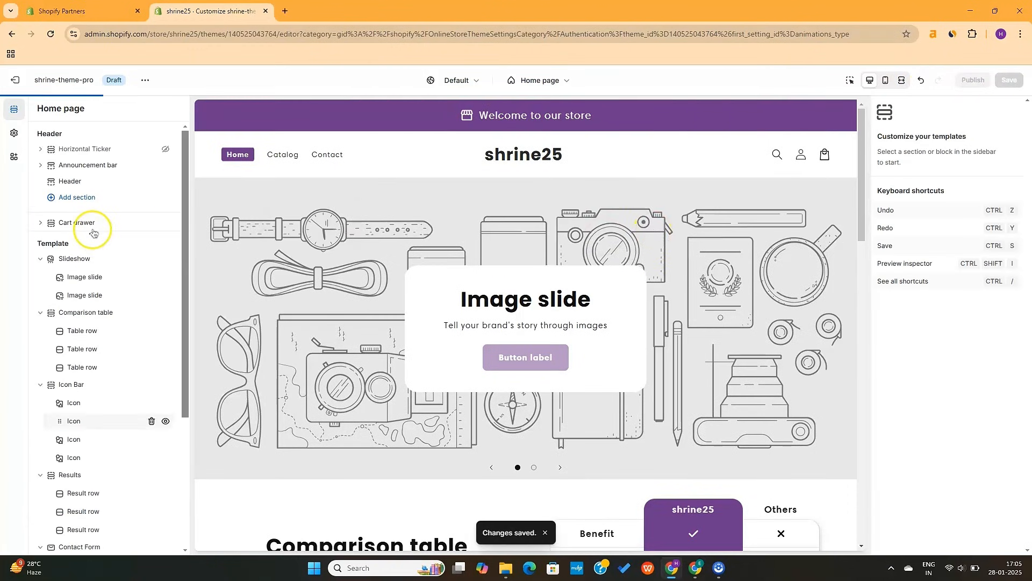
# Publish shrine-theme-pro as the store's current theme in place of Dawn.
pyautogui.click(969, 81)
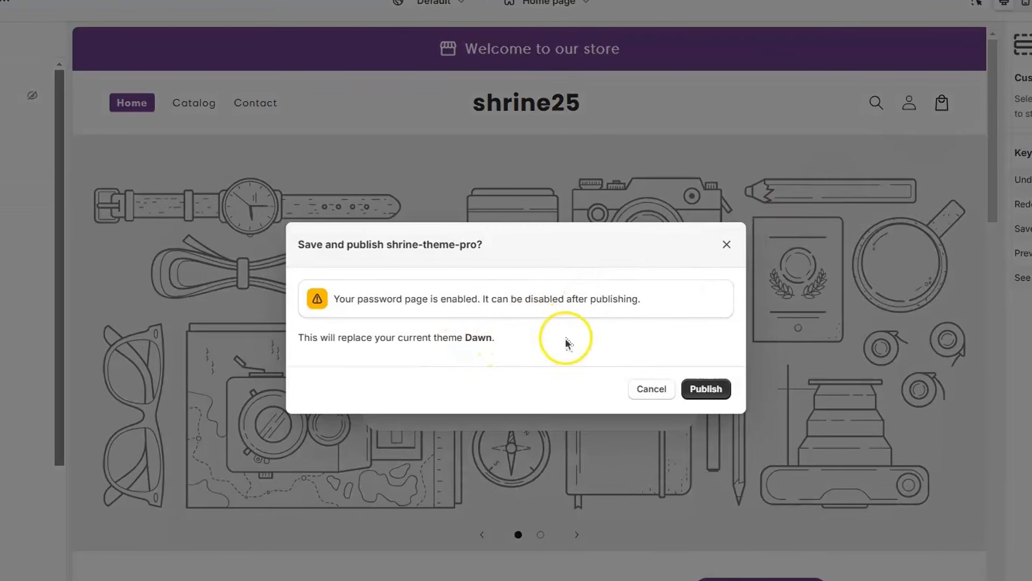
pyautogui.click(707, 389)
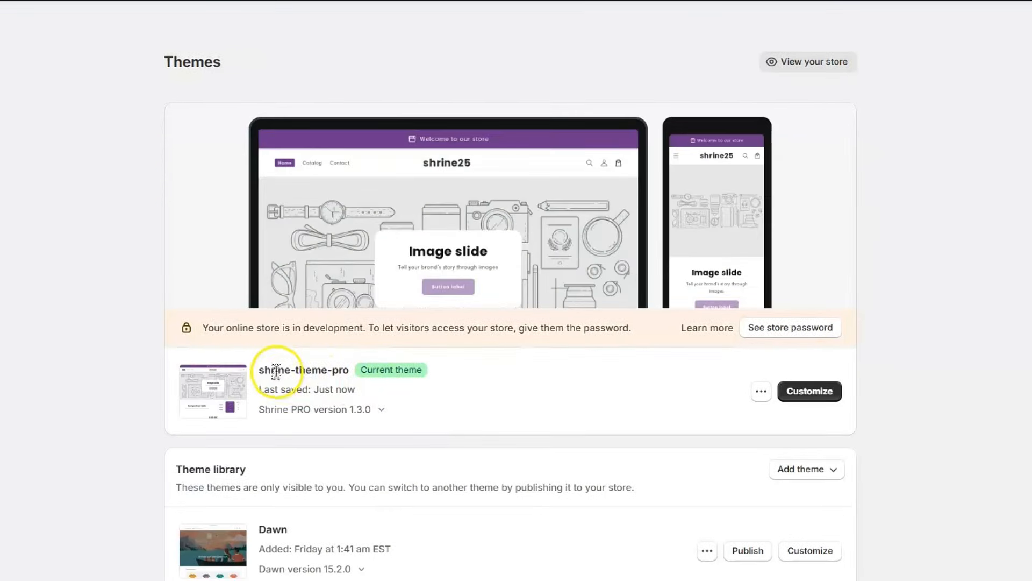
pyautogui.moveTo(276, 371); pyautogui.dragTo(343, 371)
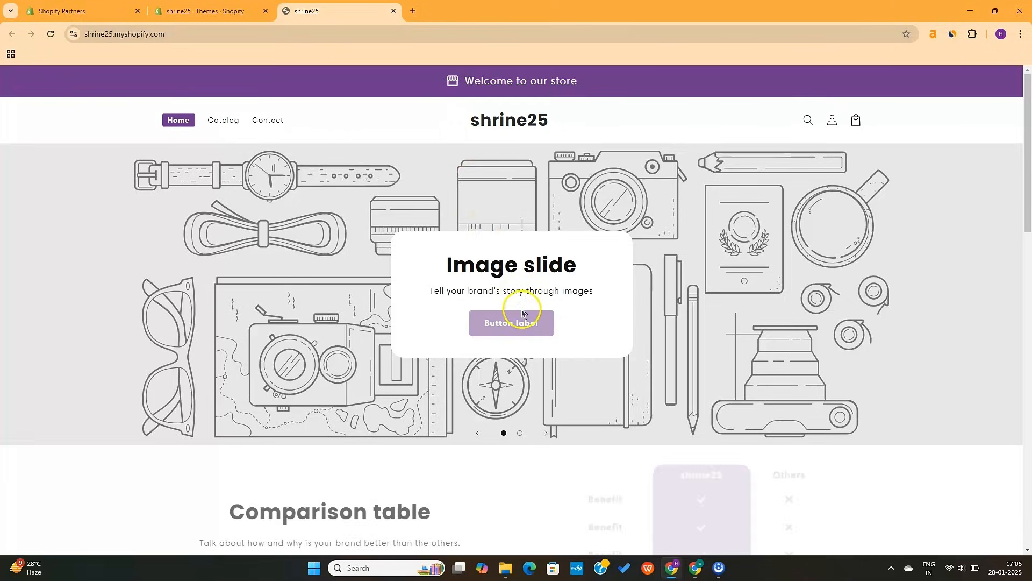
# Look through the live storefront's home page down to the footer and its Catalog page.
pyautogui.scroll(-20, 524, 309)
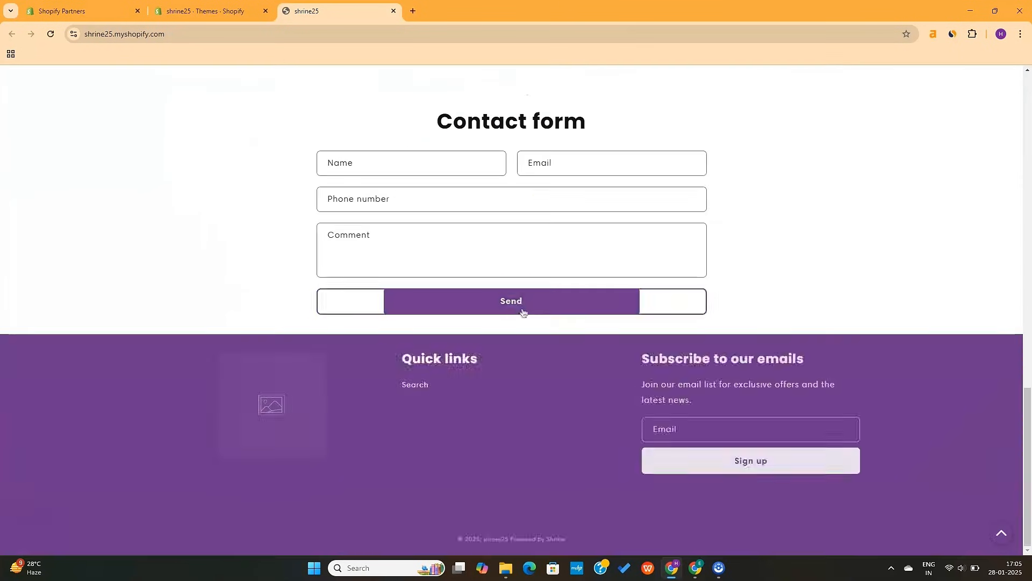
pyautogui.scroll(20, 522, 311)
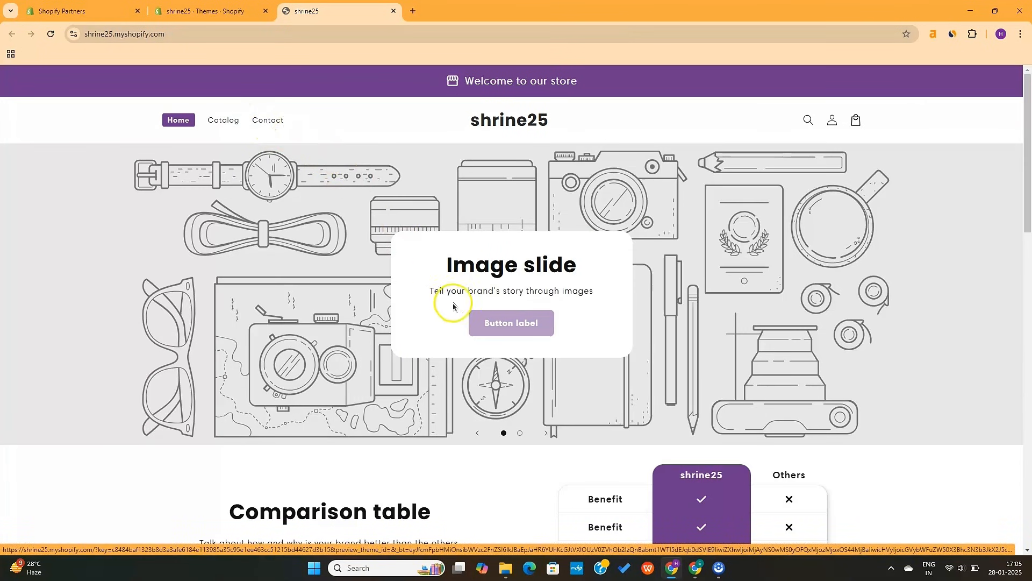
pyautogui.click(234, 120)
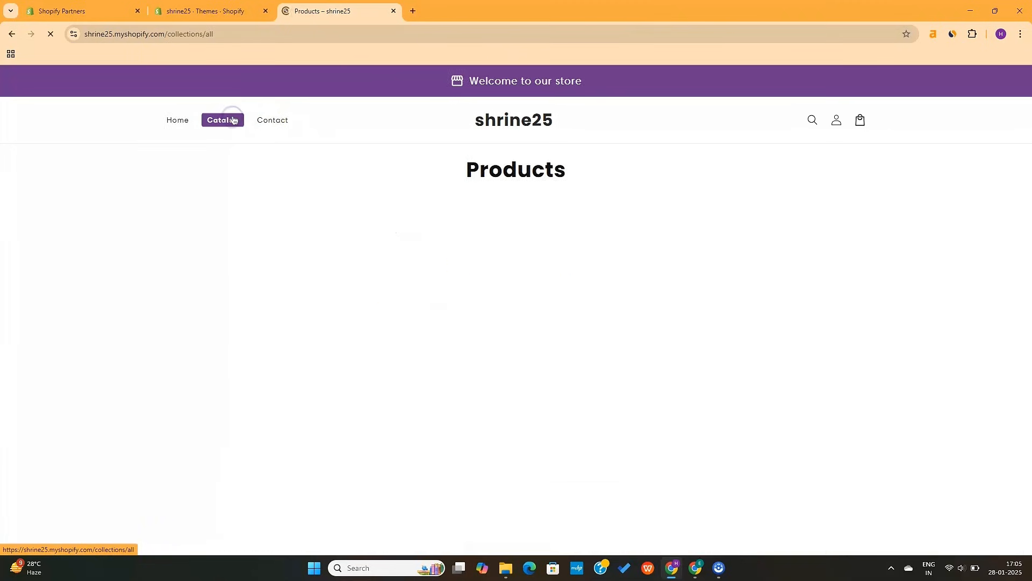
pyautogui.scroll(-1, 450, 265)
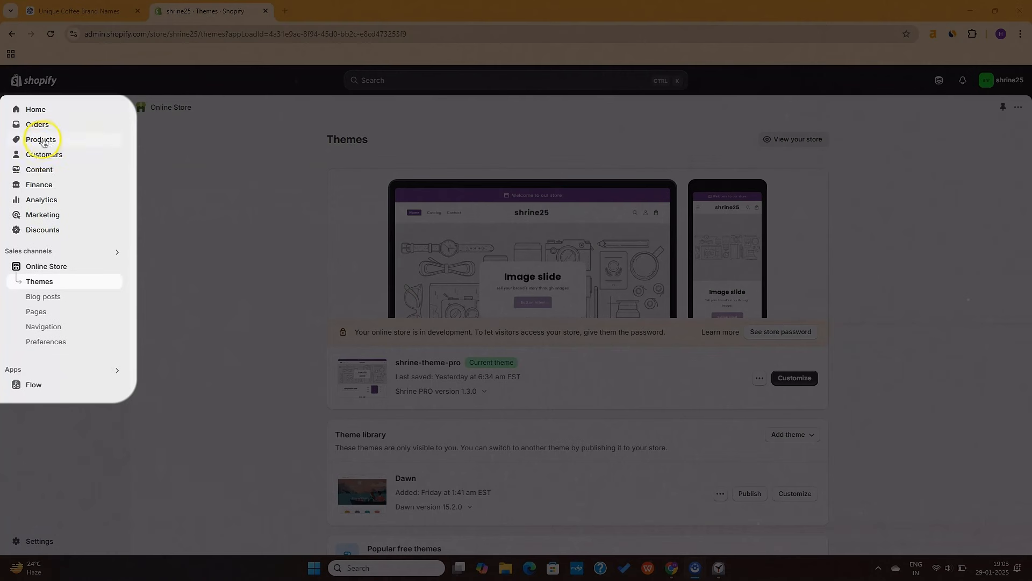
# Start a new product in the shrine25 store and look over its title, description, media and pricing fields.
pyautogui.click(42, 140)
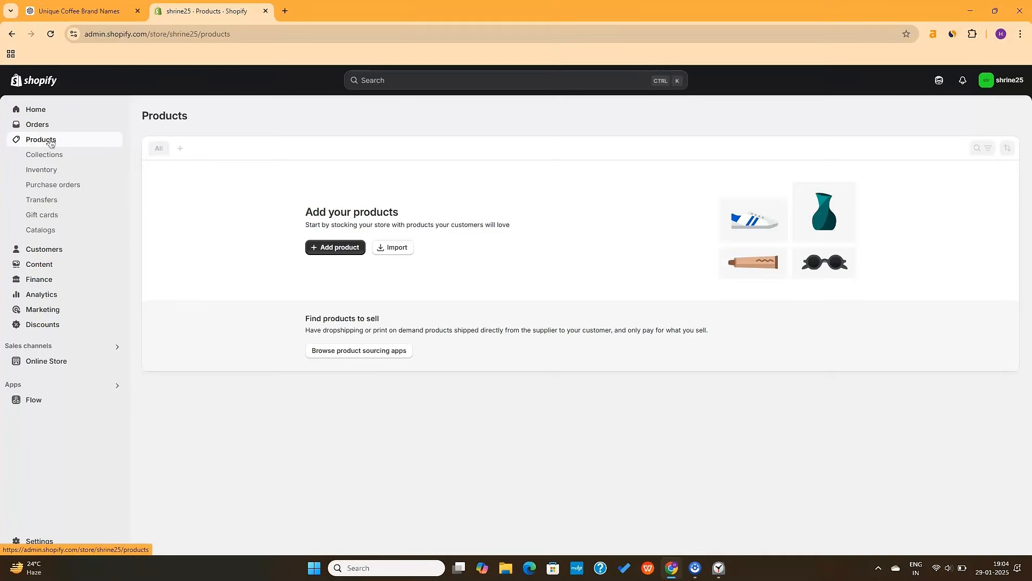
pyautogui.click(334, 249)
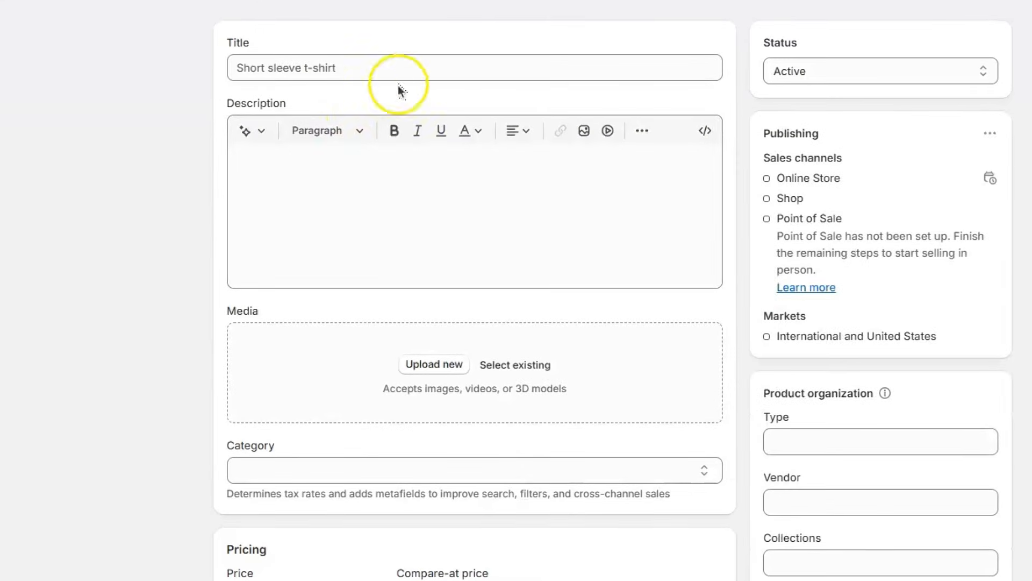
pyautogui.click(435, 65)
pyautogui.click(352, 171)
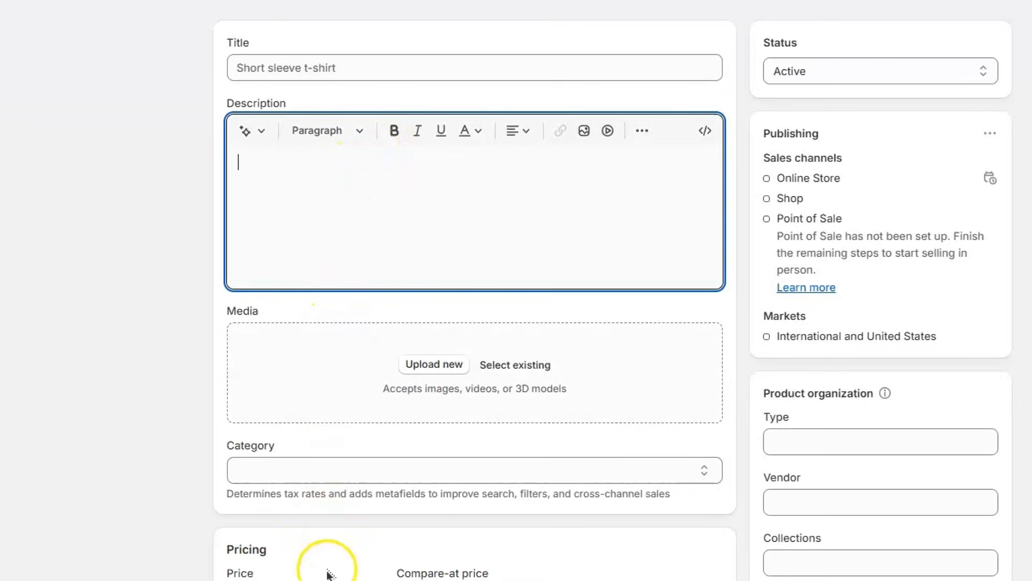
pyautogui.scroll(-3, 348, 479)
pyautogui.scroll(2, 350, 518)
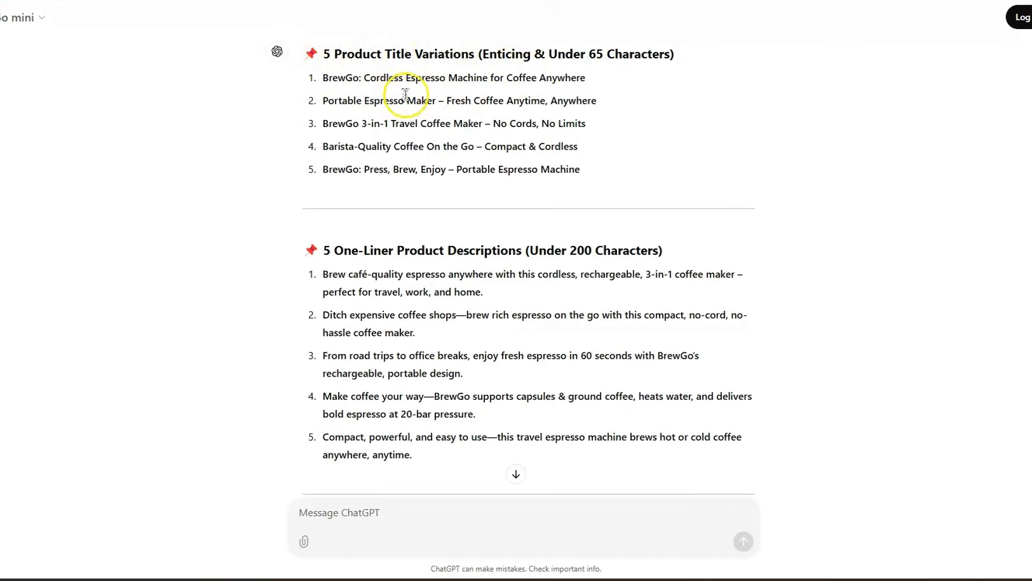
# Title the product "BrewGo: Press, Brew, Enjoy – Portable Espresso Machine" and copy ChatGPT's third one-liner, "From road trips to office breaks…", into the description.
pyautogui.moveTo(323, 169); pyautogui.dragTo(584, 169)
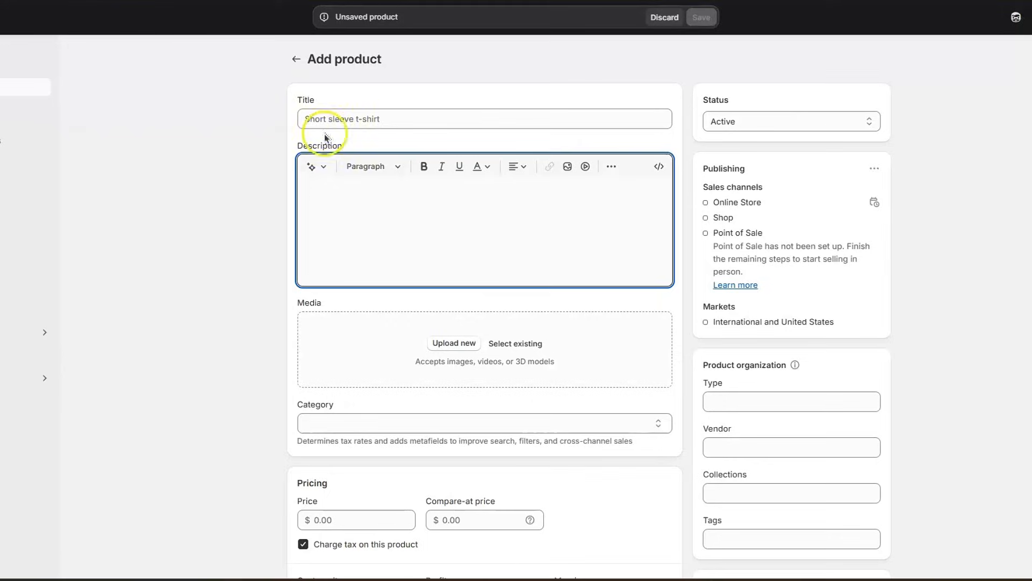
pyautogui.write('BrewGo: Press, Brew, Enjoy – Portable Espresso Machine')
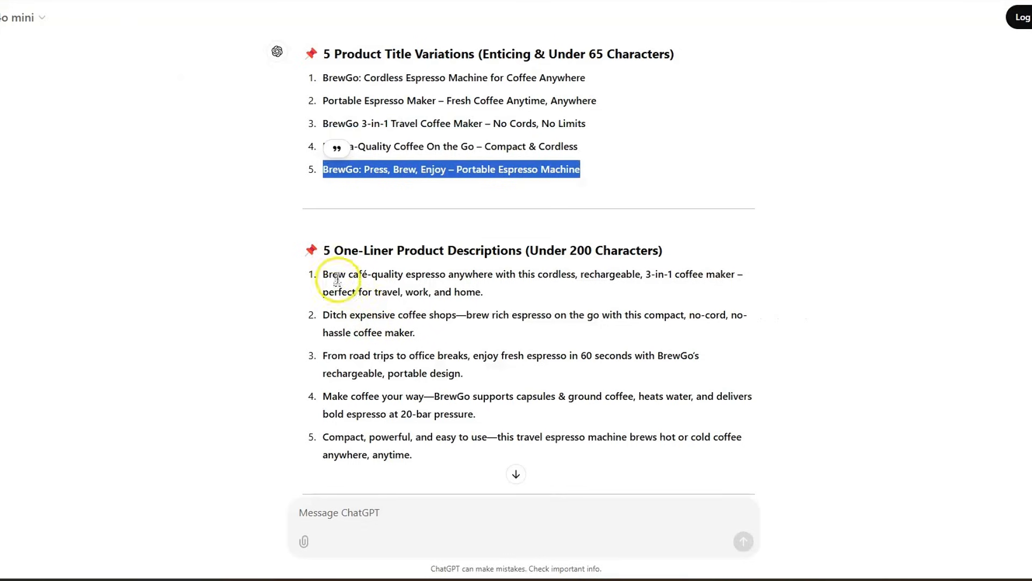
pyautogui.scroll(-1, 427, 329)
pyautogui.moveTo(327, 289); pyautogui.dragTo(457, 304)
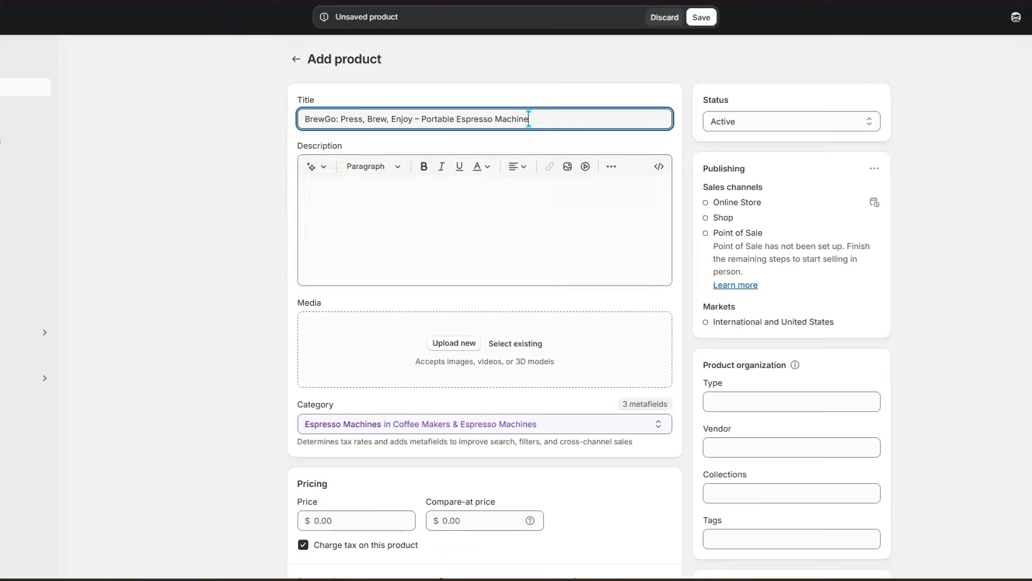
pyautogui.click(338, 192)
pyautogui.write('rom road trips to office breaks, enjoy fresh espresso in 60 seconds with BrewGo’s rechargeable, portable design.')
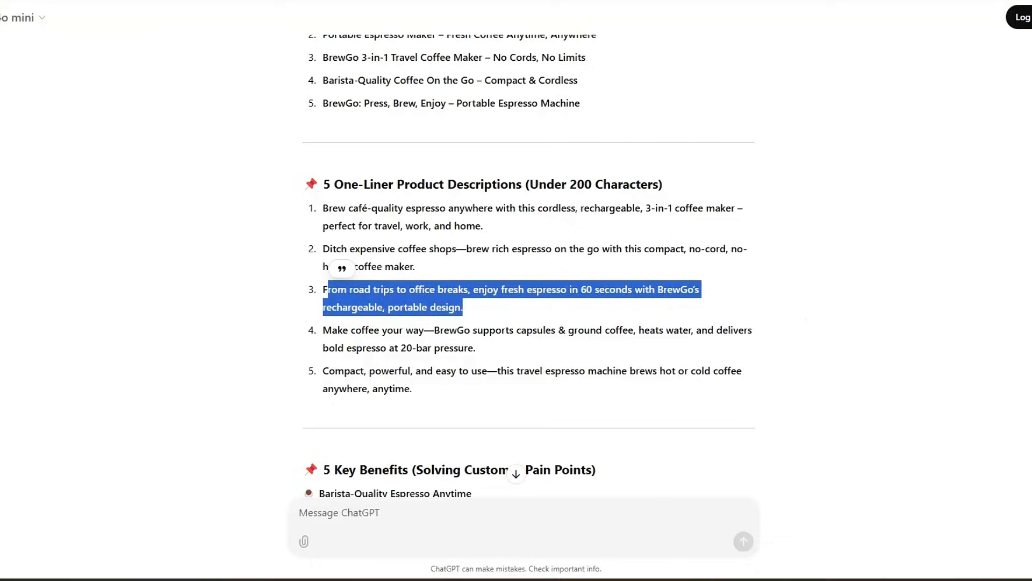
# Add ChatGPT's benefit headings "Brew Anywhere, Anytime", "Barista-Quality Espresso Anytime" and "Cordless & Hassle-Free Brewing" to the product description.
pyautogui.scroll(-5, 371, 173)
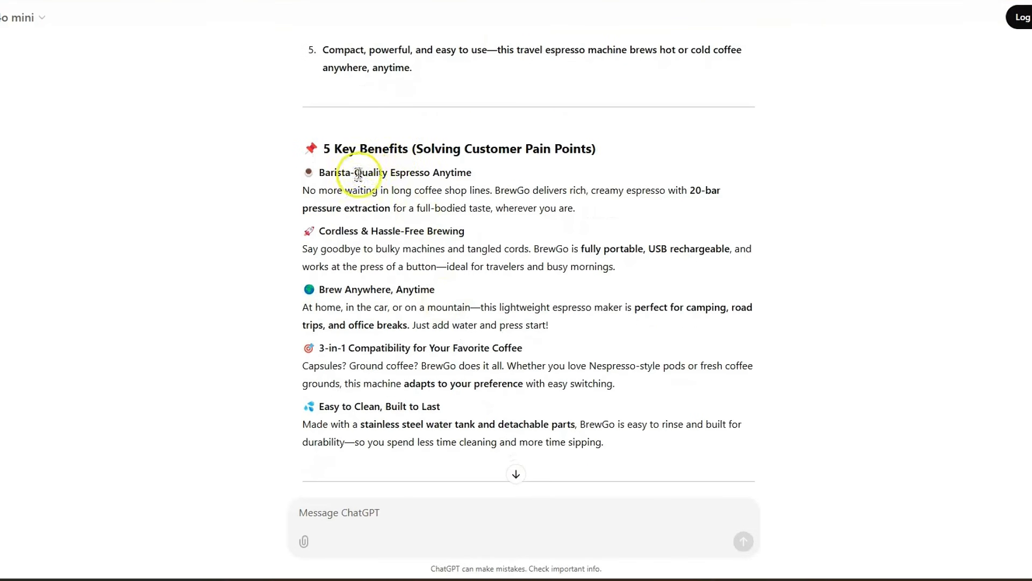
pyautogui.moveTo(303, 285); pyautogui.dragTo(423, 281)
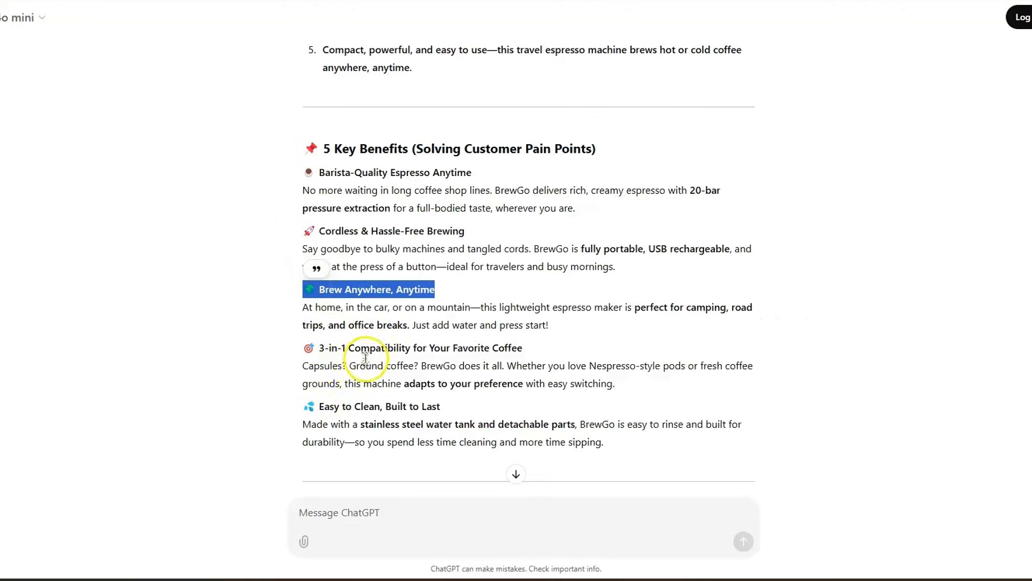
pyautogui.moveTo(302, 406); pyautogui.dragTo(440, 407)
pyautogui.moveTo(302, 172); pyautogui.dragTo(476, 173)
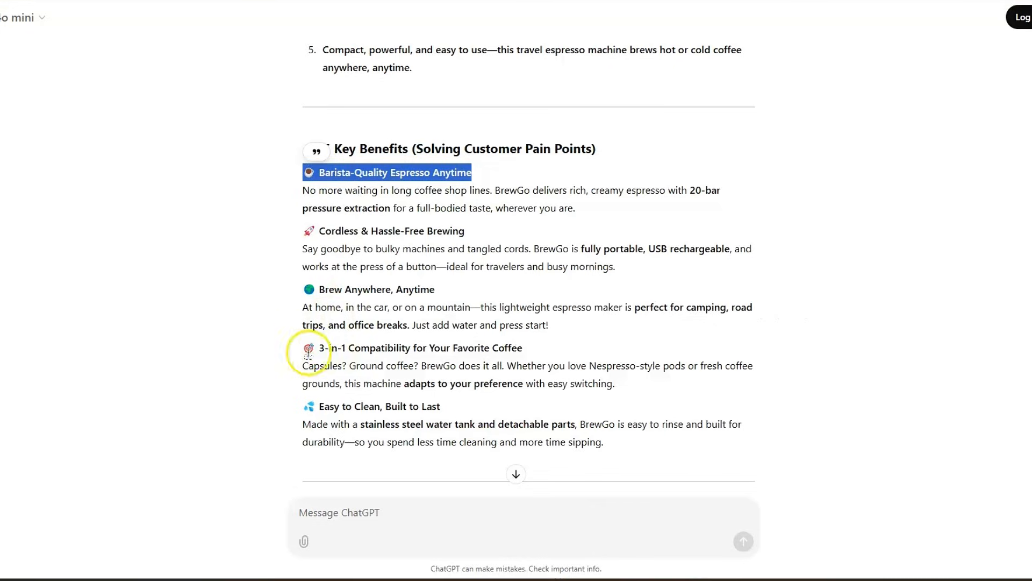
pyautogui.moveTo(304, 348); pyautogui.dragTo(527, 347)
pyautogui.moveTo(304, 231); pyautogui.dragTo(467, 232)
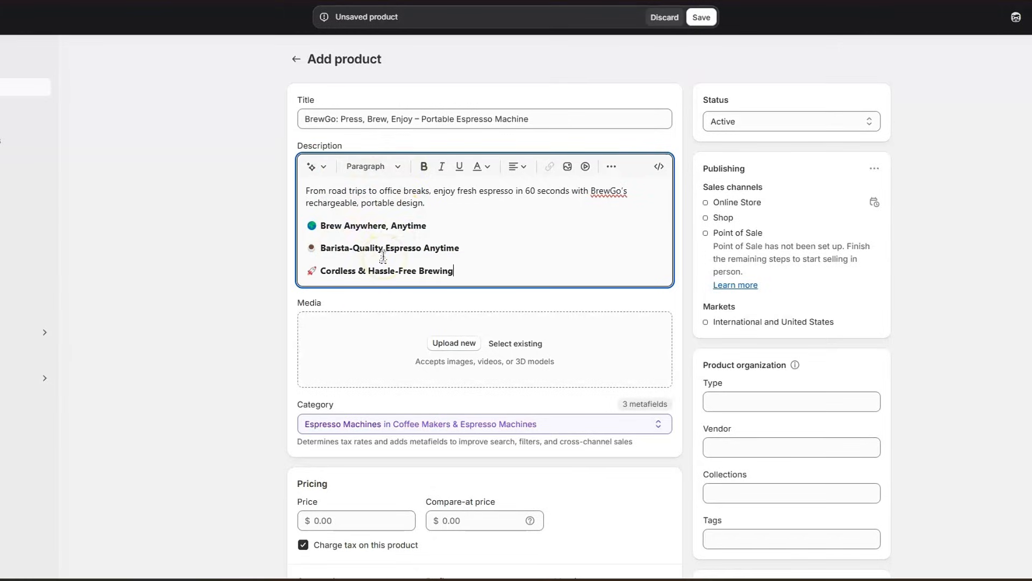
# Upload the eight product images and reorder them so the black machine with the 60ML water tank comes first.
pyautogui.click(455, 347)
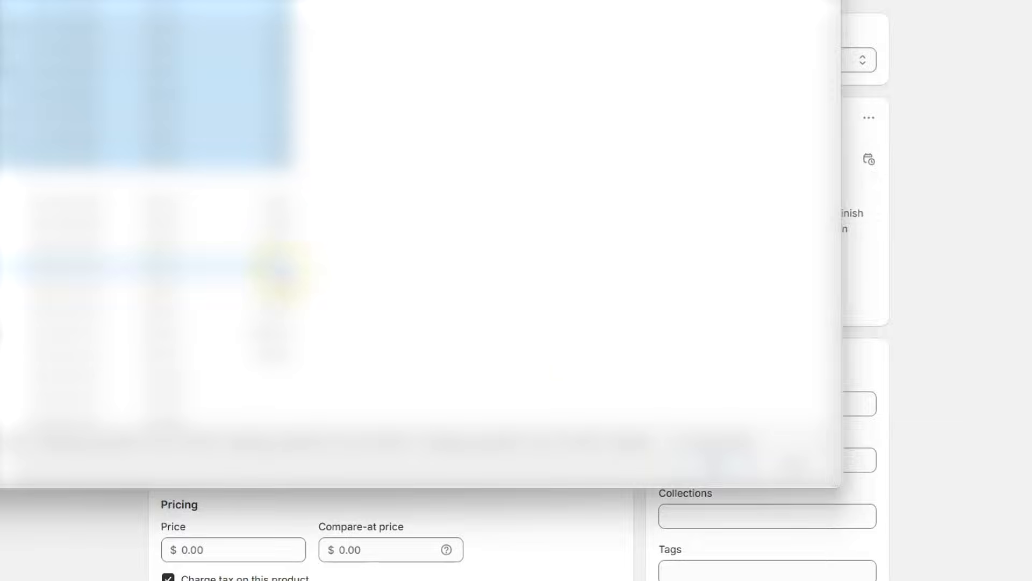
pyautogui.click(707, 466)
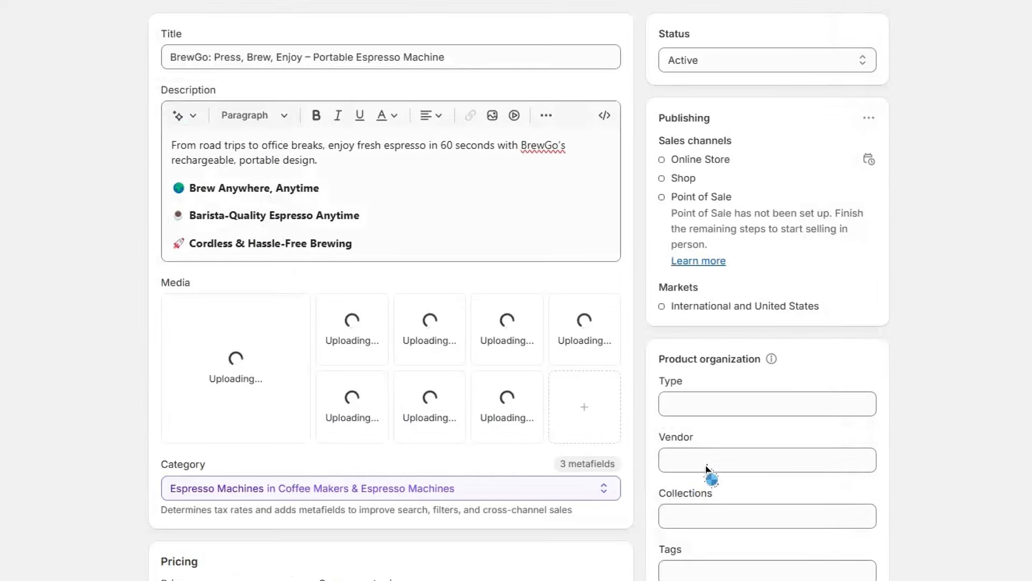
pyautogui.moveTo(332, 412); pyautogui.dragTo(238, 389)
pyautogui.moveTo(425, 407); pyautogui.dragTo(248, 373)
pyautogui.moveTo(488, 397); pyautogui.dragTo(252, 371)
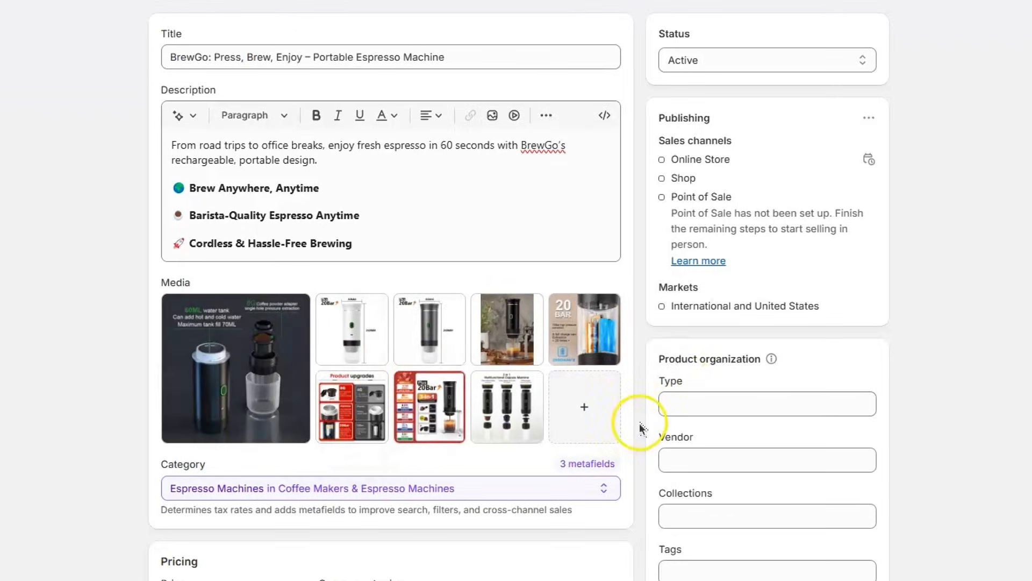
# Set the product's price to $39.00, compare-at price to $79.00 and cost per item to $18.00.
pyautogui.scroll(-5, 640, 423)
pyautogui.click(243, 359)
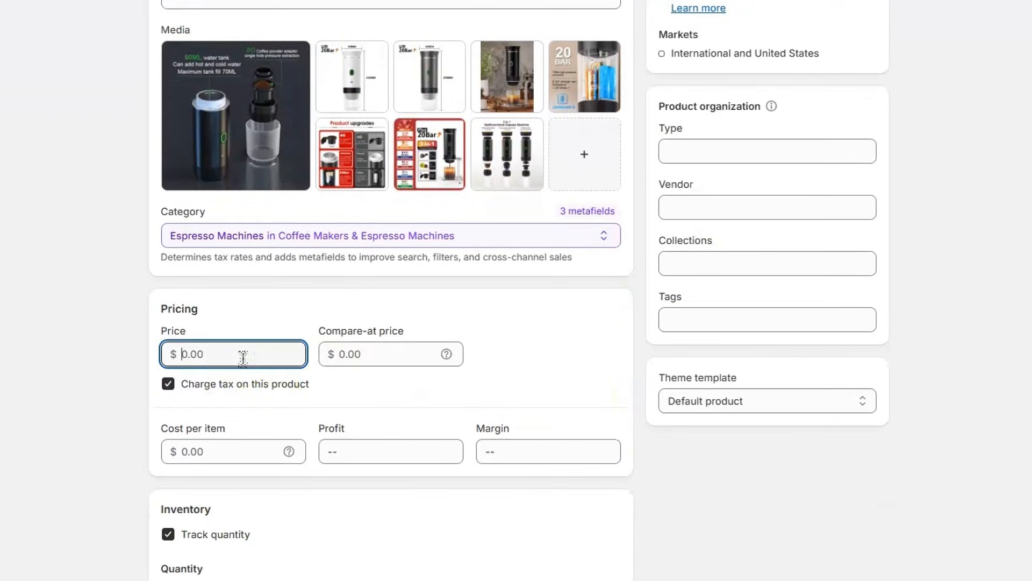
pyautogui.write('9')
pyautogui.click(584, 363)
pyautogui.scroll(-2, 584, 363)
pyautogui.click(252, 353)
pyautogui.write('18')
pyautogui.click(309, 365)
# Set the shop location's stock quantity to 500 and check the shipping, variant and category metafield sections.
pyautogui.scroll(-1, 334, 371)
pyautogui.click(537, 424)
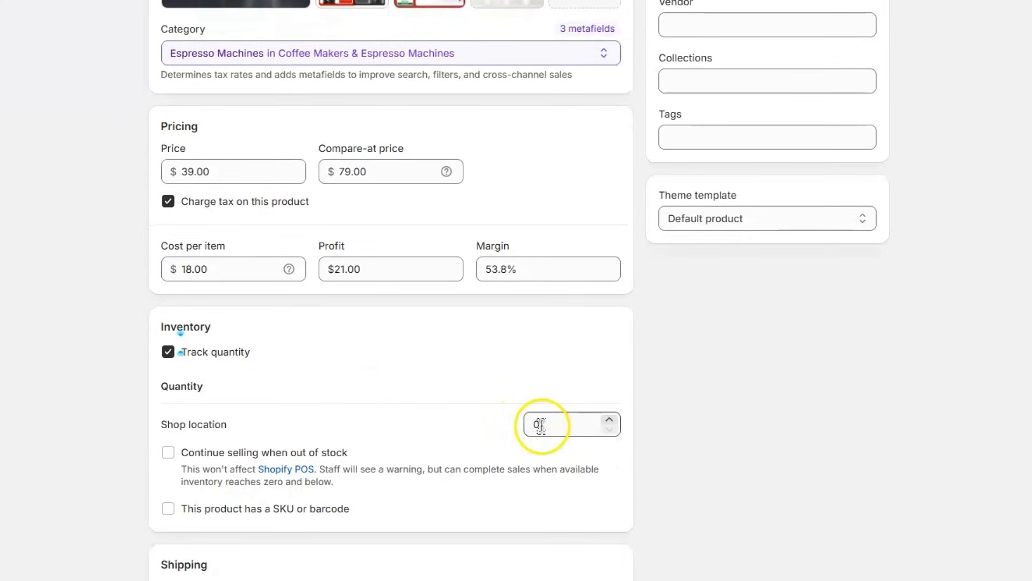
pyautogui.click(572, 308)
pyautogui.scroll(-5, 627, 362)
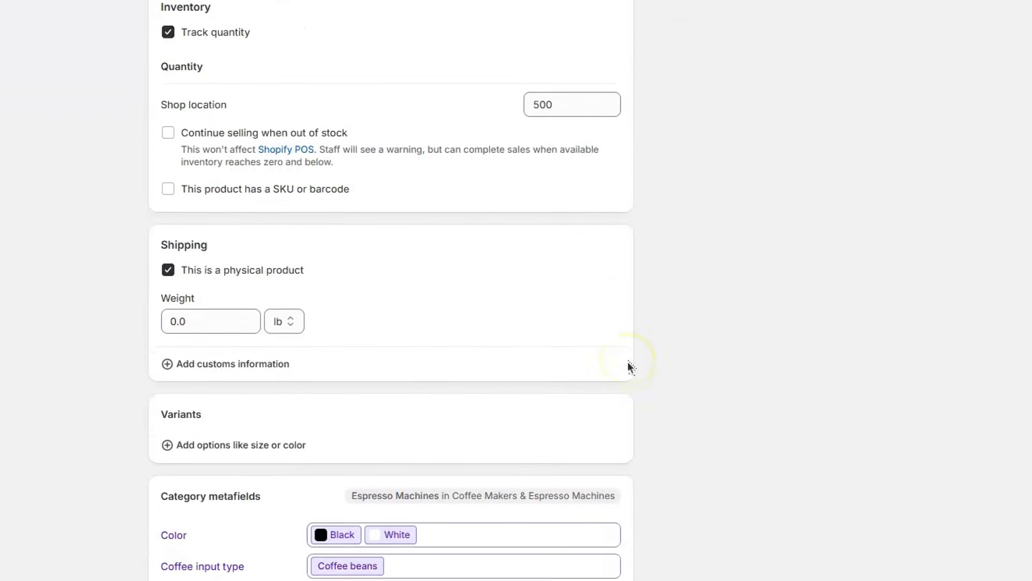
pyautogui.click(204, 316)
pyautogui.click(465, 316)
pyautogui.scroll(-4, 467, 317)
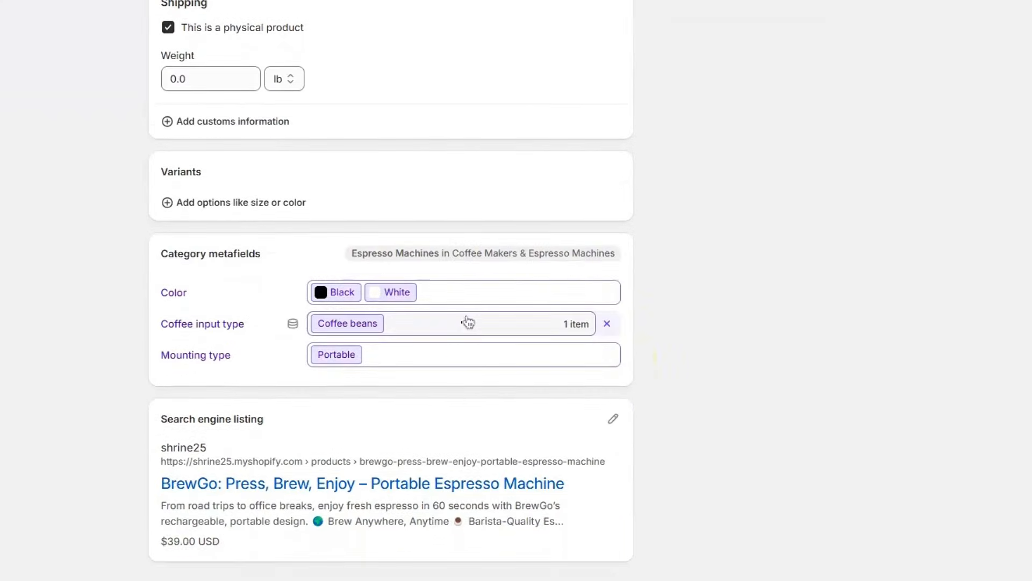
# Save the new BrewGo product and open its storefront preview.
pyautogui.scroll(15, 468, 323)
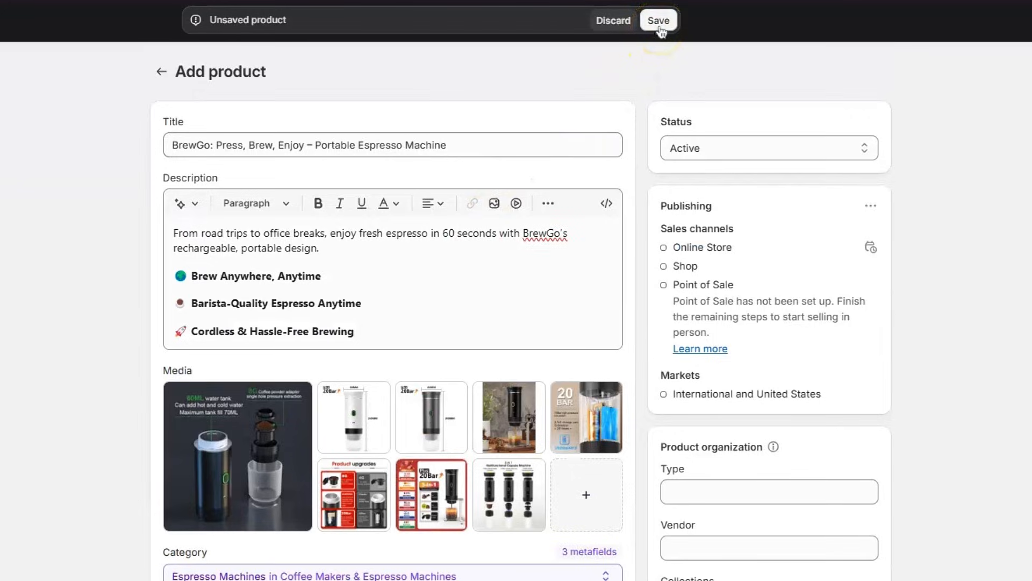
pyautogui.click(660, 24)
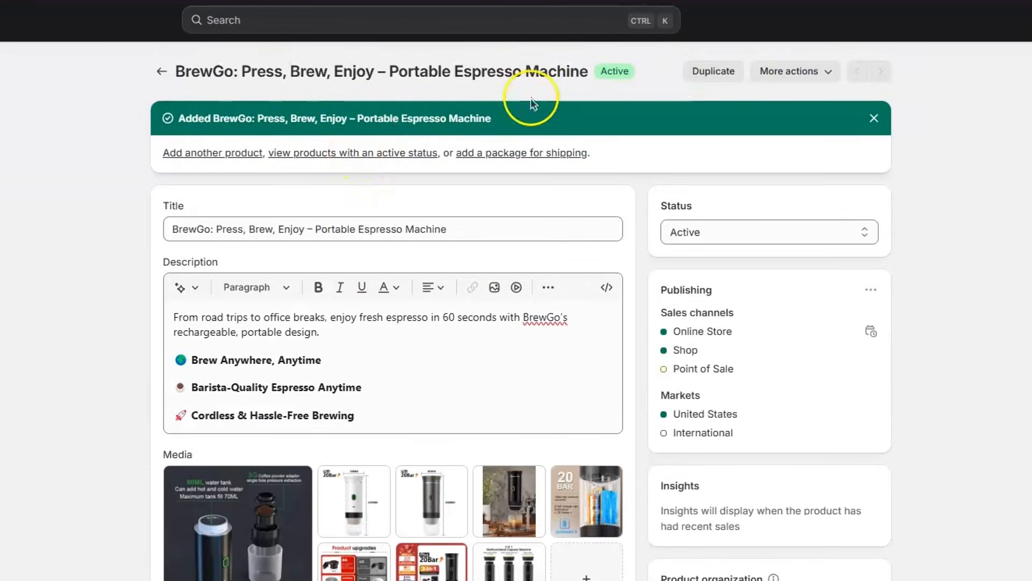
pyautogui.click(809, 72)
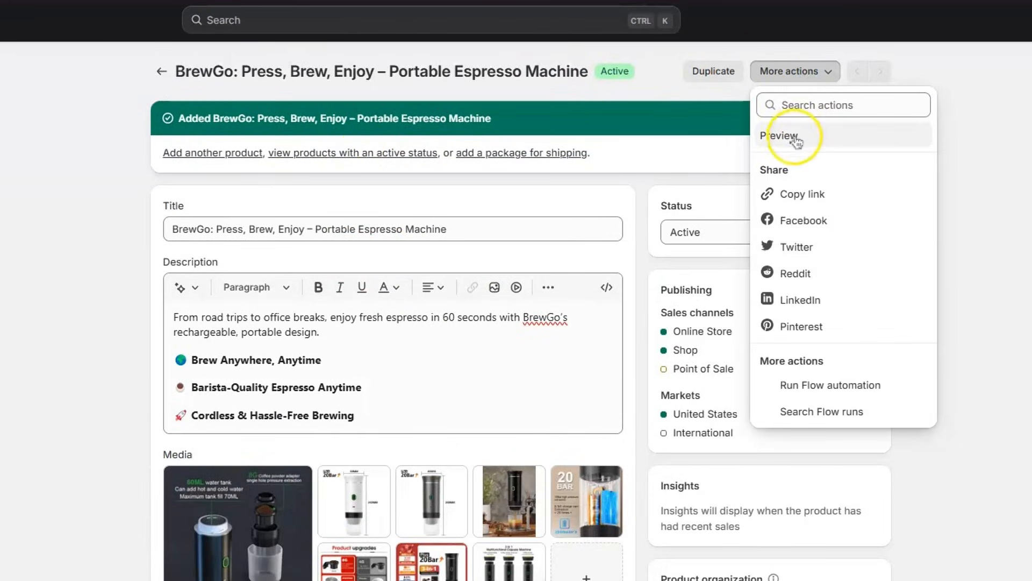
pyautogui.click(794, 137)
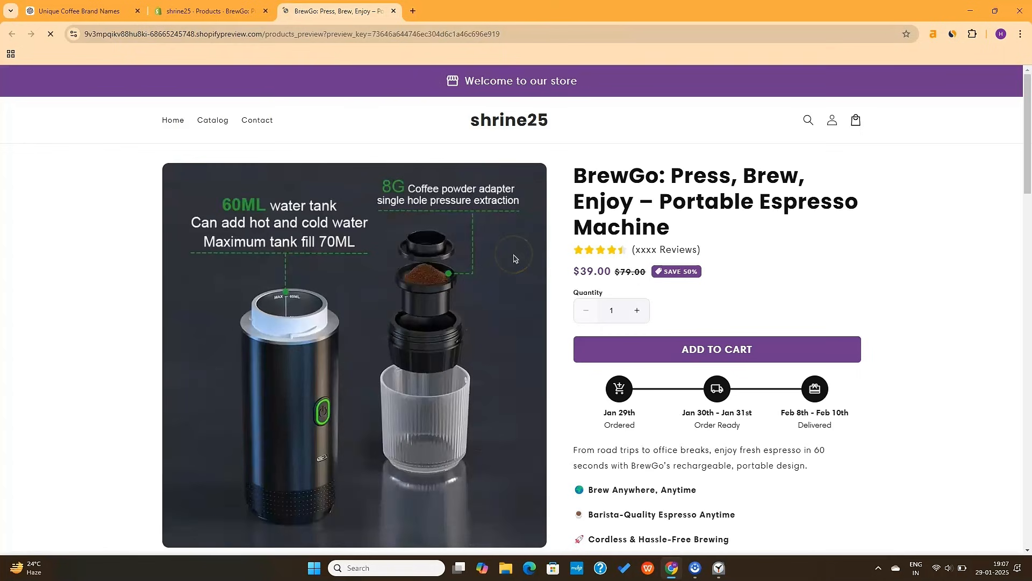
# Look through the BrewGo product's storefront preview from the product details to the testimonials, and close the preview.
pyautogui.scroll(-1, 513, 258)
pyautogui.scroll(-8, 514, 258)
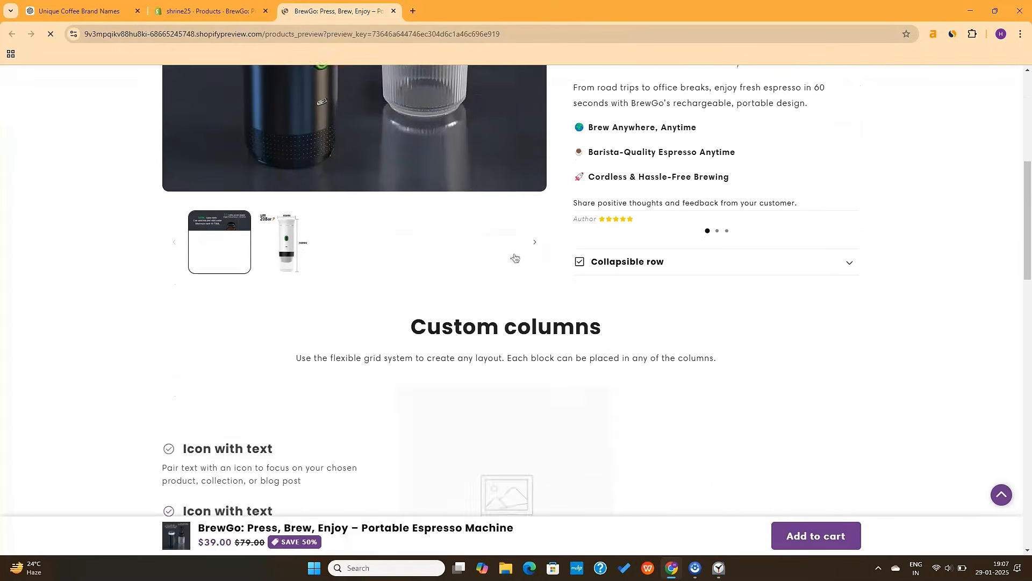
pyautogui.scroll(-15, 514, 259)
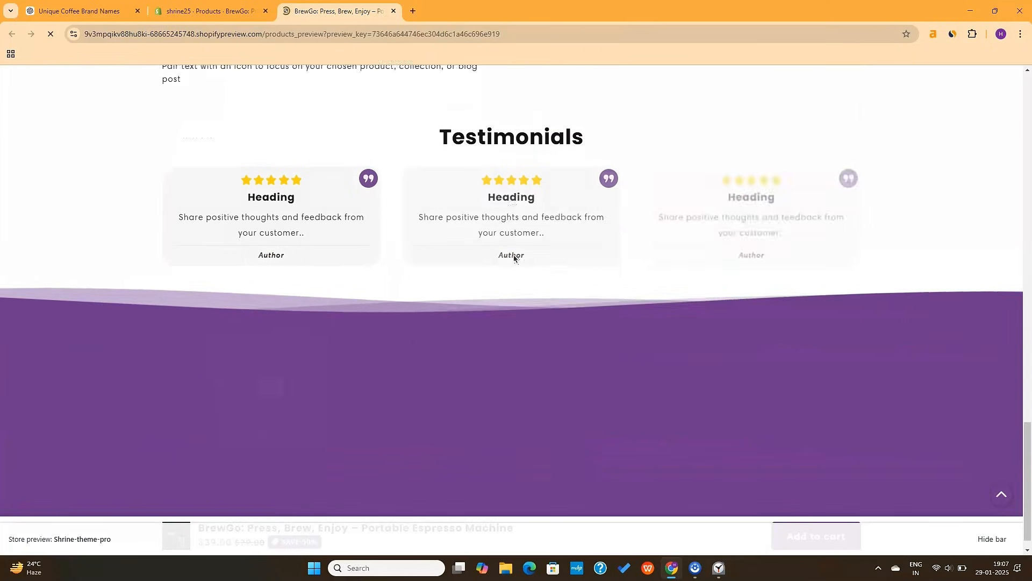
pyautogui.scroll(20, 514, 259)
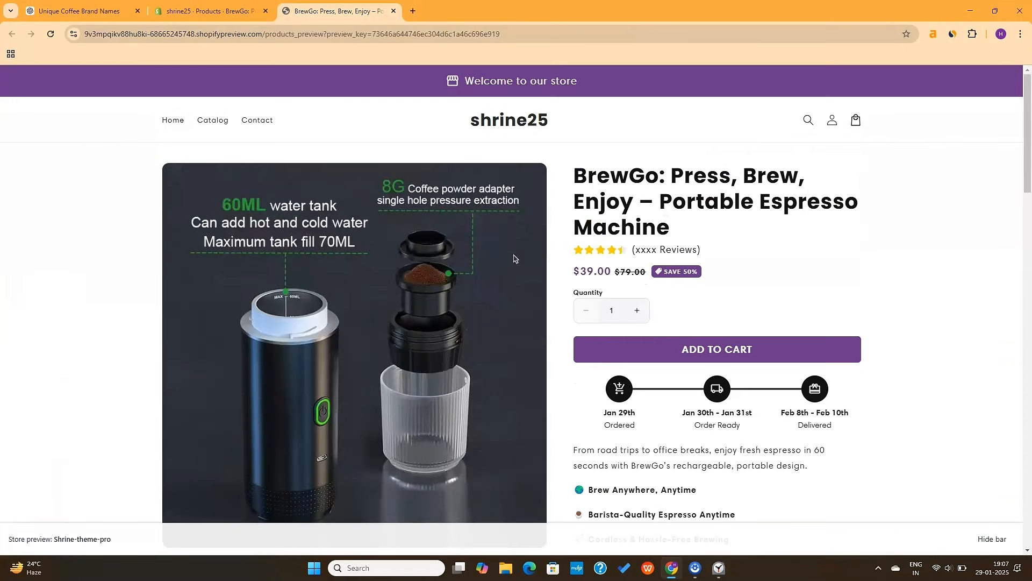
pyautogui.click(394, 11)
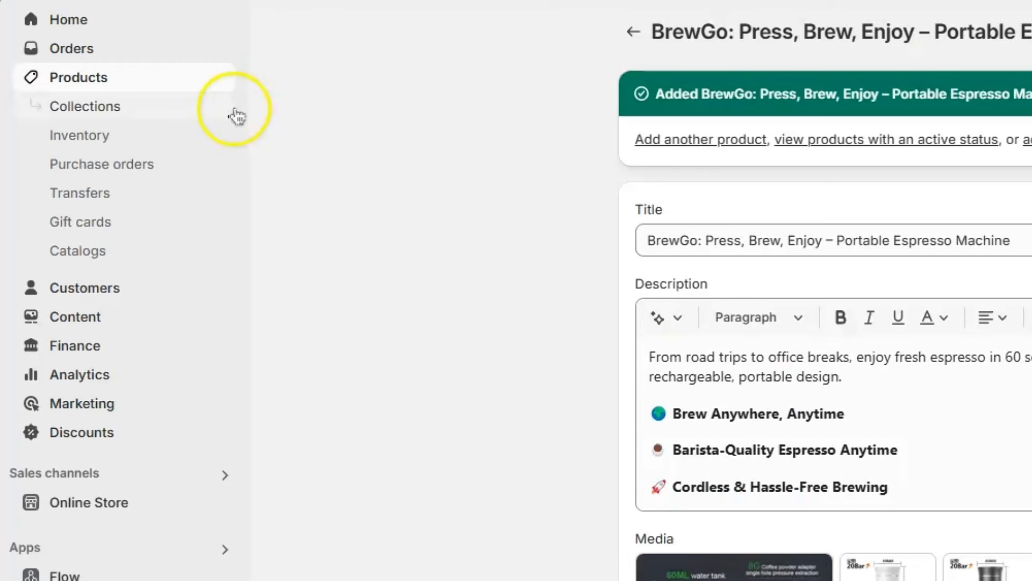
# Open the current shrine-theme-pro theme of the online store for customization.
pyautogui.click(100, 506)
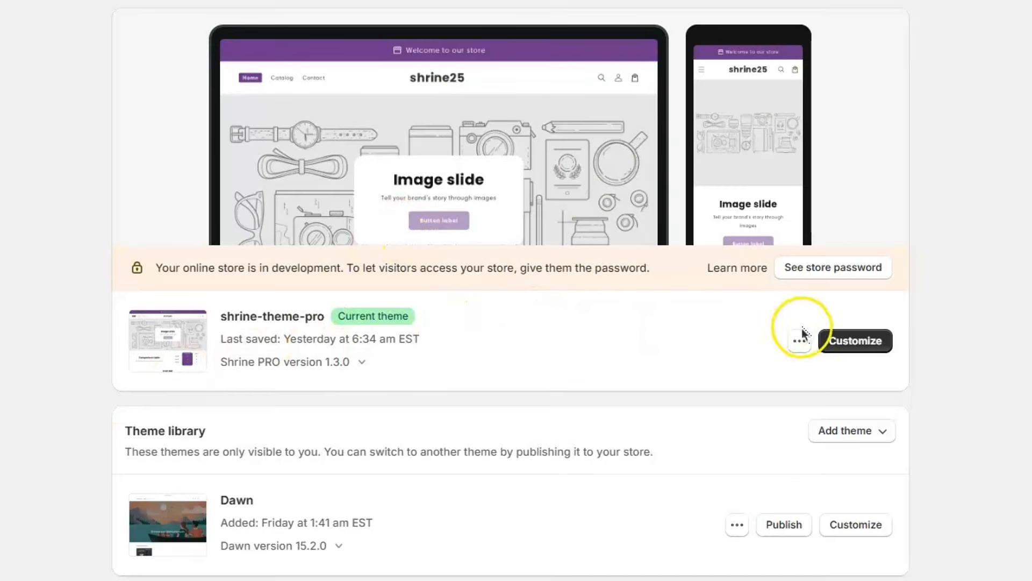
pyautogui.click(857, 341)
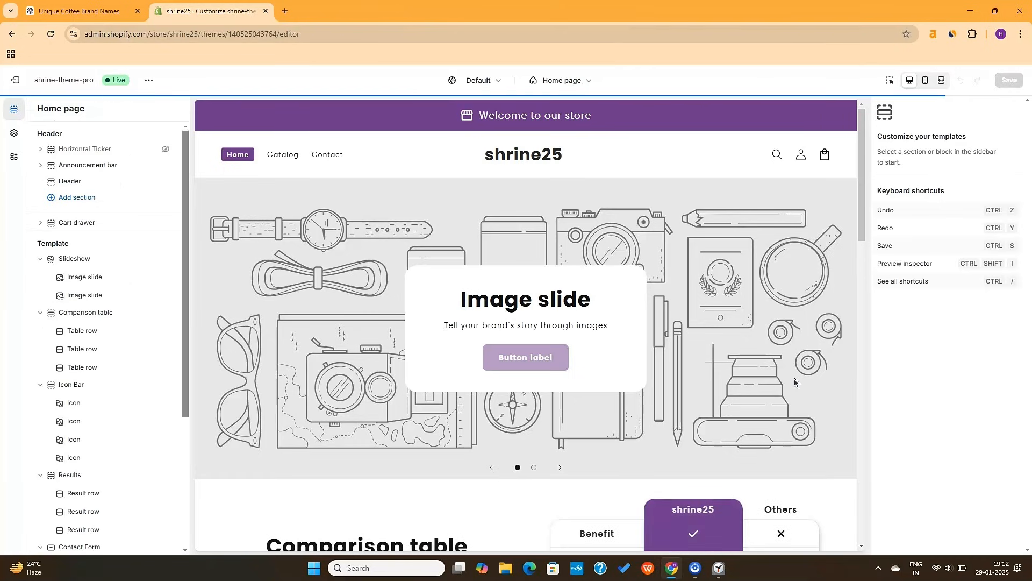
pyautogui.click(768, 277)
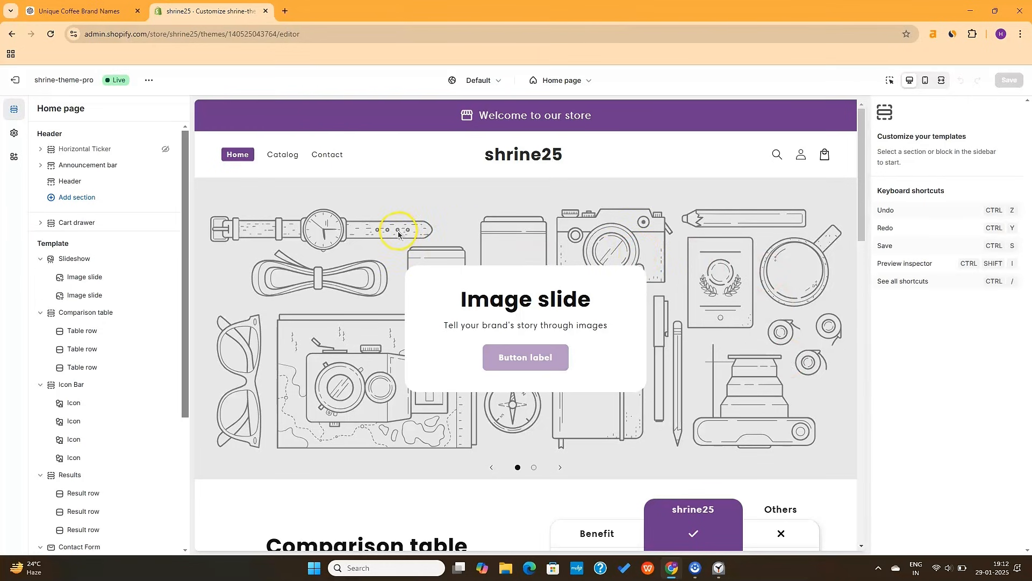
# Examine the home page preview down to its footer and the list of header, template and footer sections.
pyautogui.scroll(-15, 328, 243)
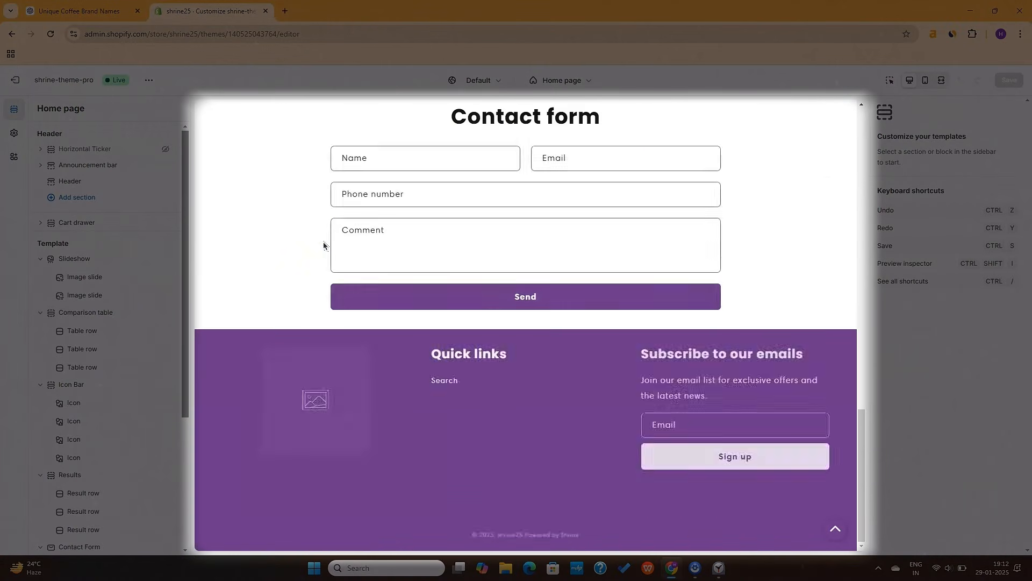
pyautogui.scroll(10, 323, 246)
pyautogui.scroll(3, 324, 246)
pyautogui.scroll(-1, 323, 245)
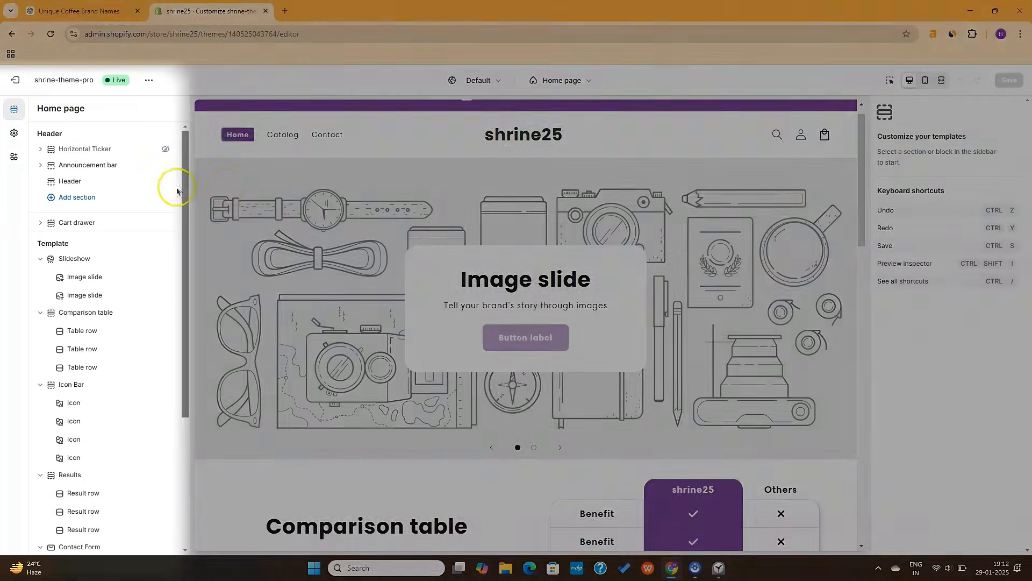
pyautogui.scroll(-4, 99, 336)
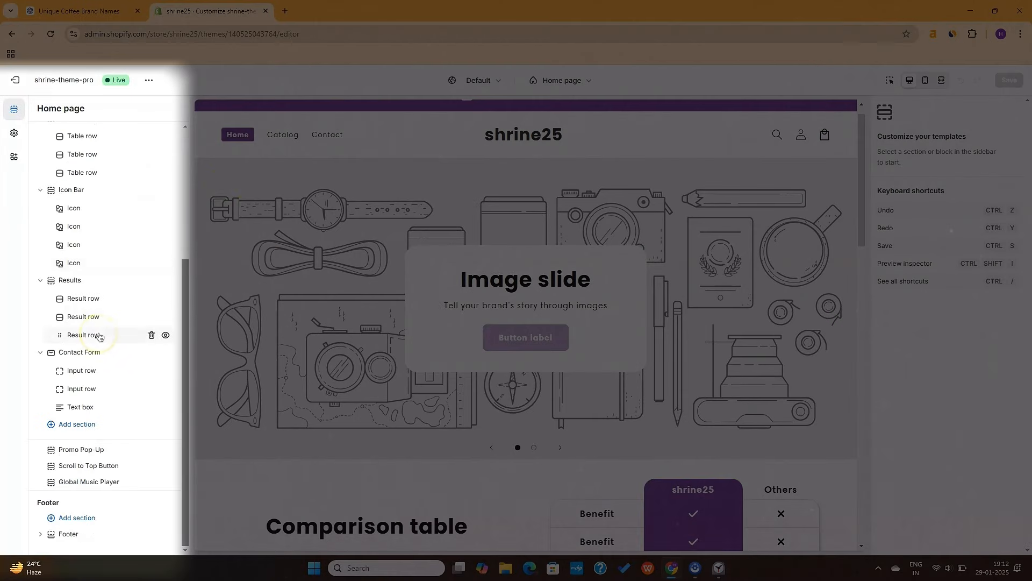
pyautogui.scroll(4, 100, 336)
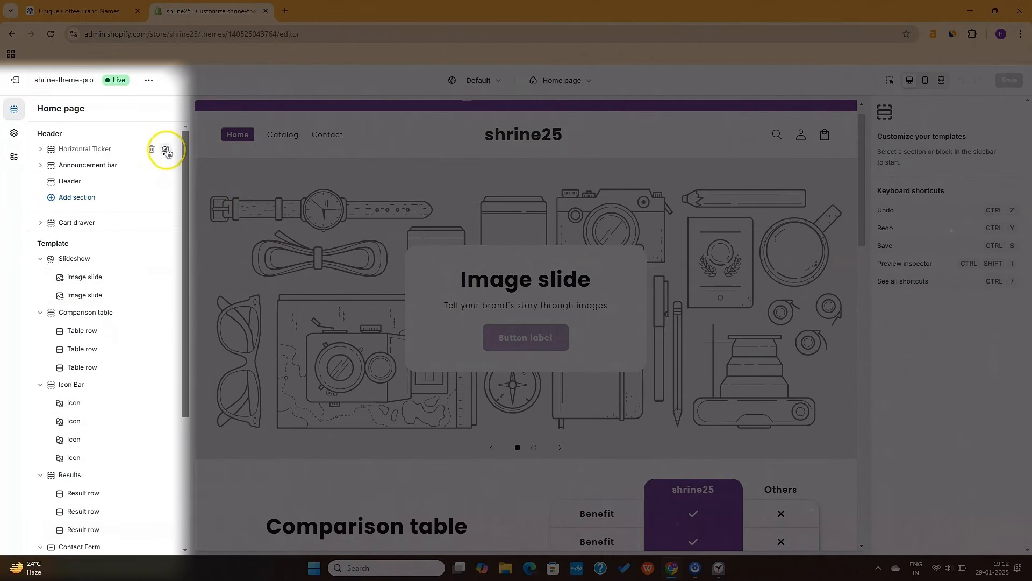
# Examine the settings of the home page's Comparison table section, including its competitor labels, logos and text.
pyautogui.click(87, 314)
pyautogui.scroll(-15, 949, 302)
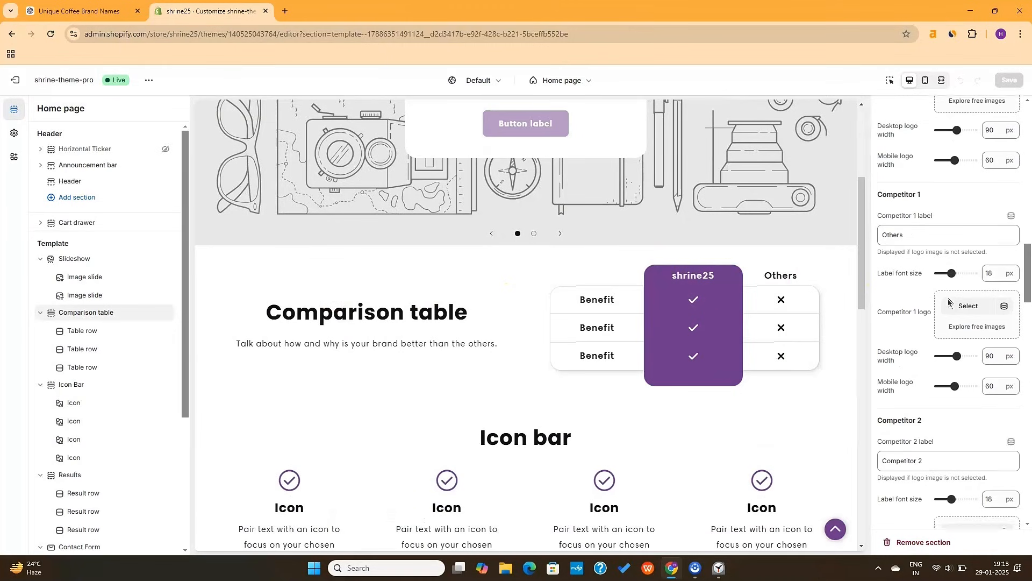
pyautogui.scroll(-15, 949, 302)
pyautogui.scroll(20, 949, 302)
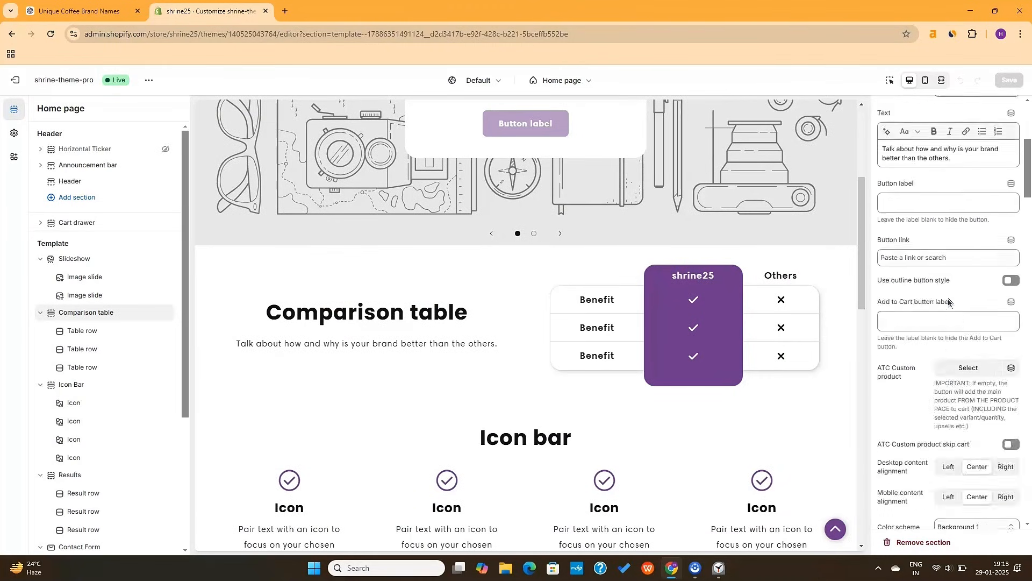
pyautogui.scroll(5, 949, 302)
pyautogui.scroll(4, 589, 263)
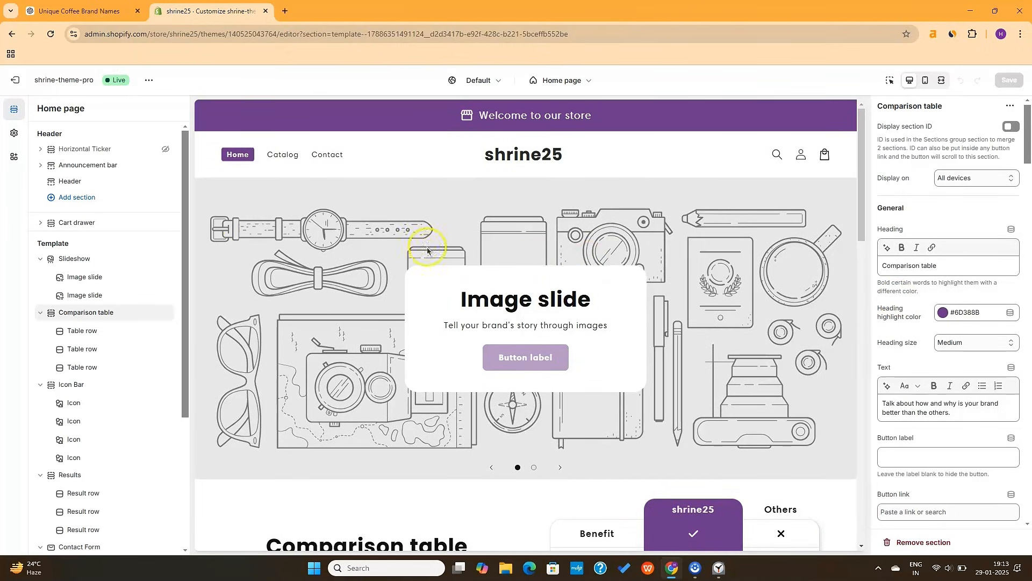
# Hide and show the home page's Comparison table section, and try moving it above the Slideshow.
pyautogui.moveTo(122, 316)
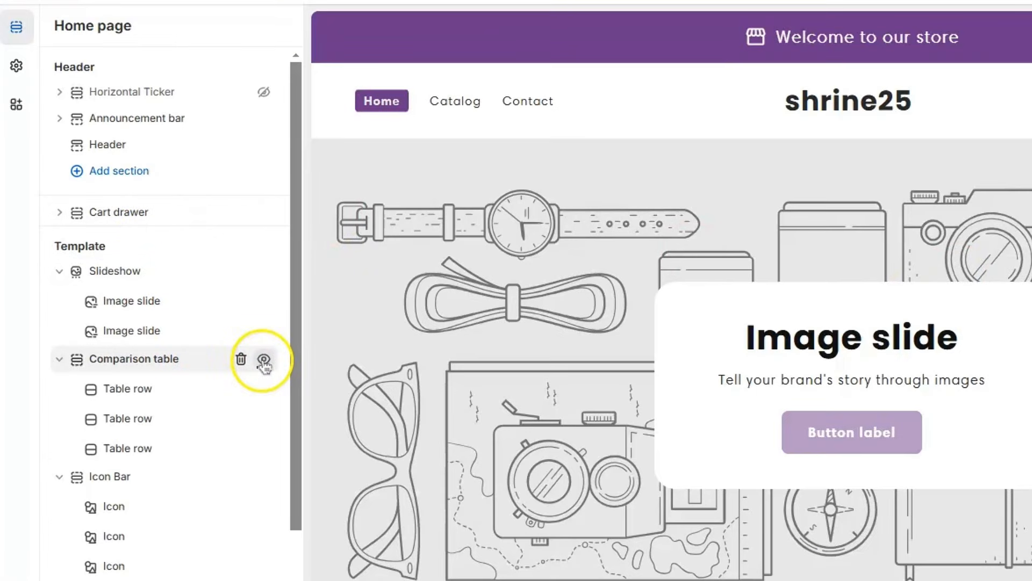
pyautogui.click(264, 360)
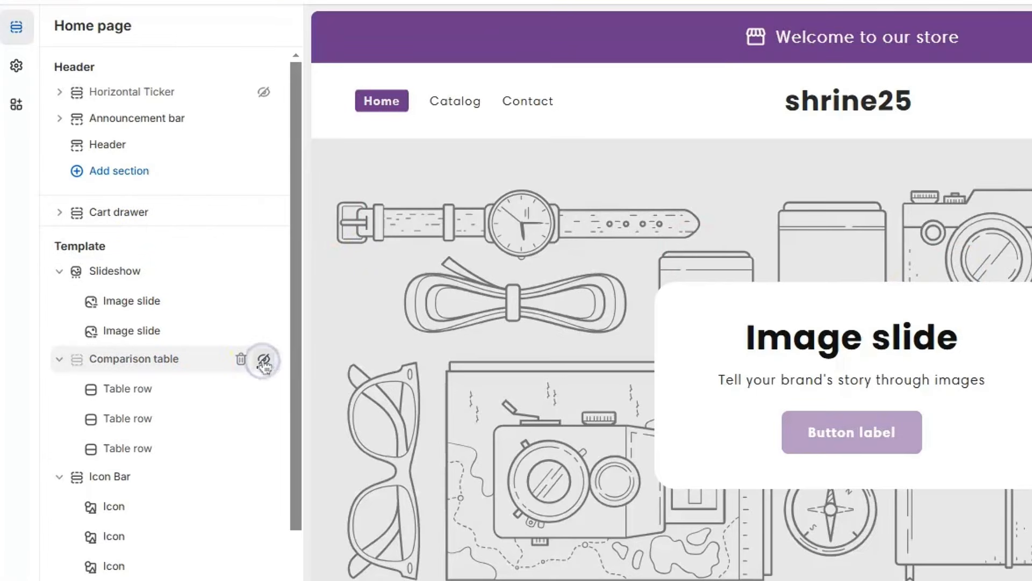
pyautogui.click(262, 360)
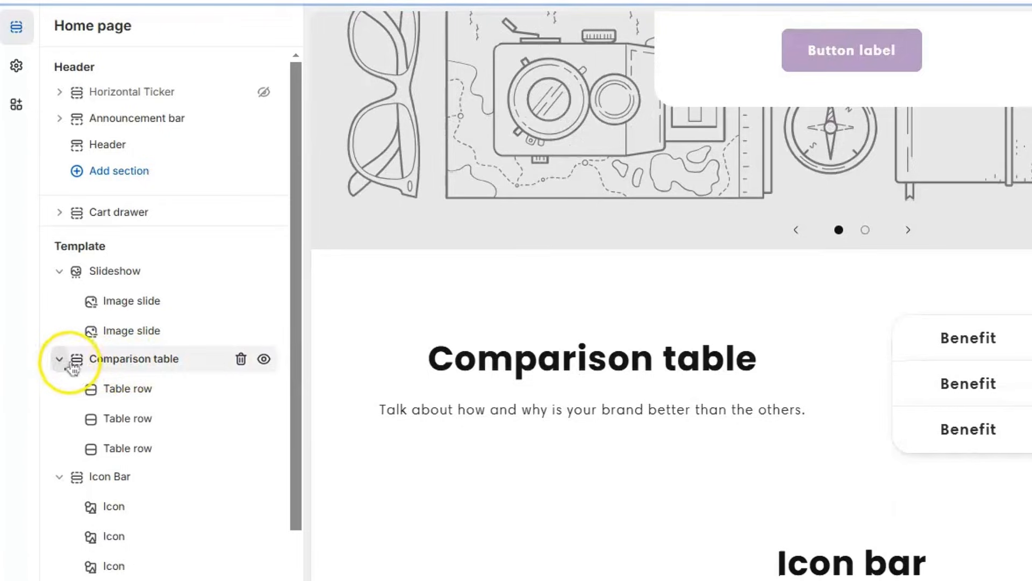
pyautogui.moveTo(73, 368); pyautogui.dragTo(74, 269)
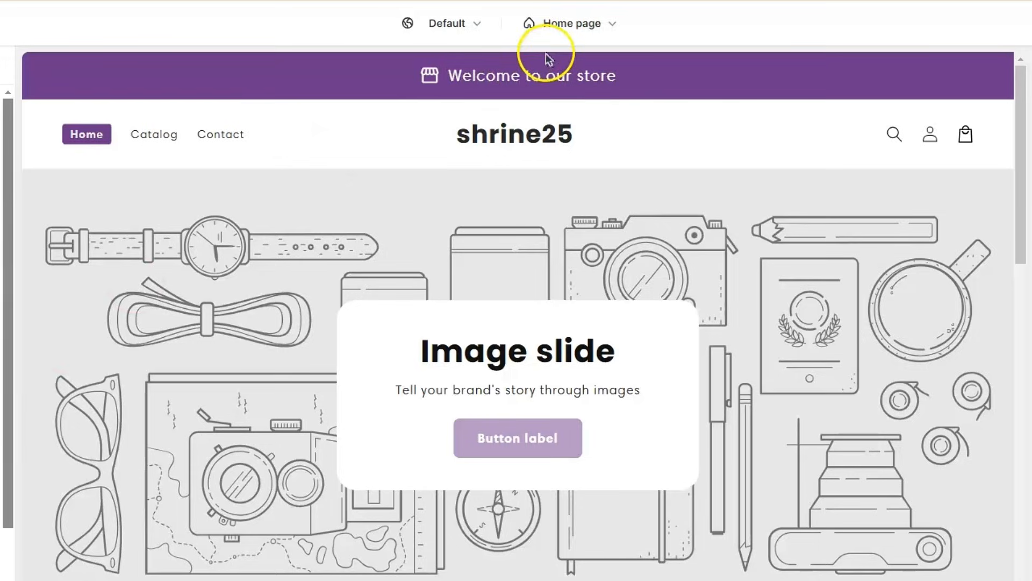
# Switch the theme editor to the Default product template and look through the product page preview.
pyautogui.click(588, 25)
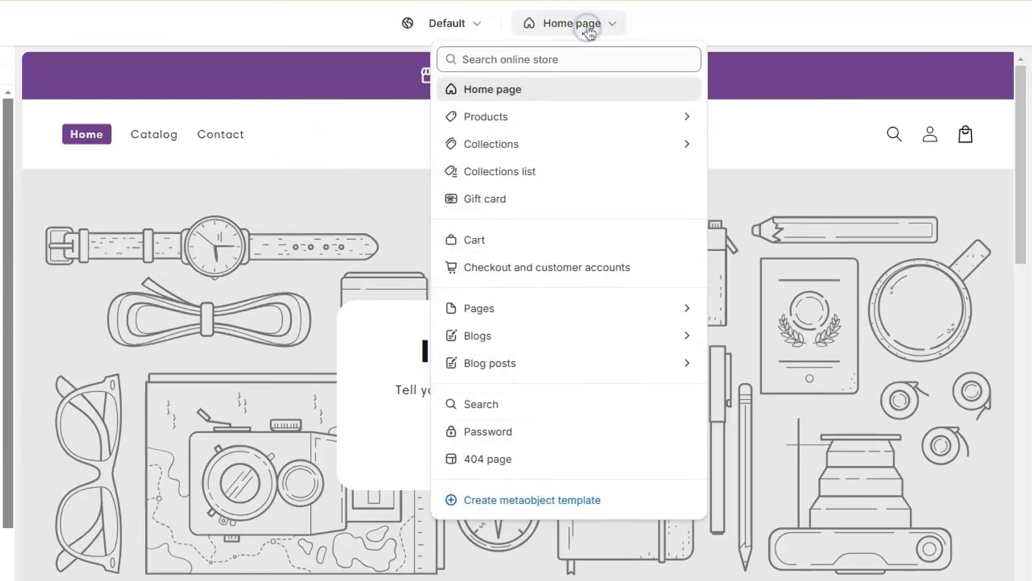
pyautogui.click(541, 119)
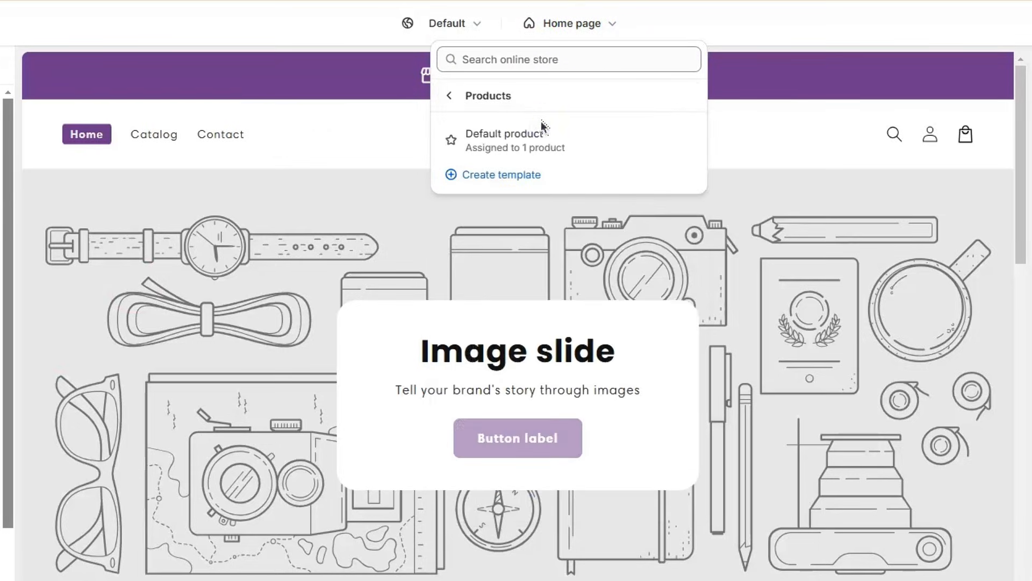
pyautogui.click(537, 137)
pyautogui.scroll(-15, 763, 256)
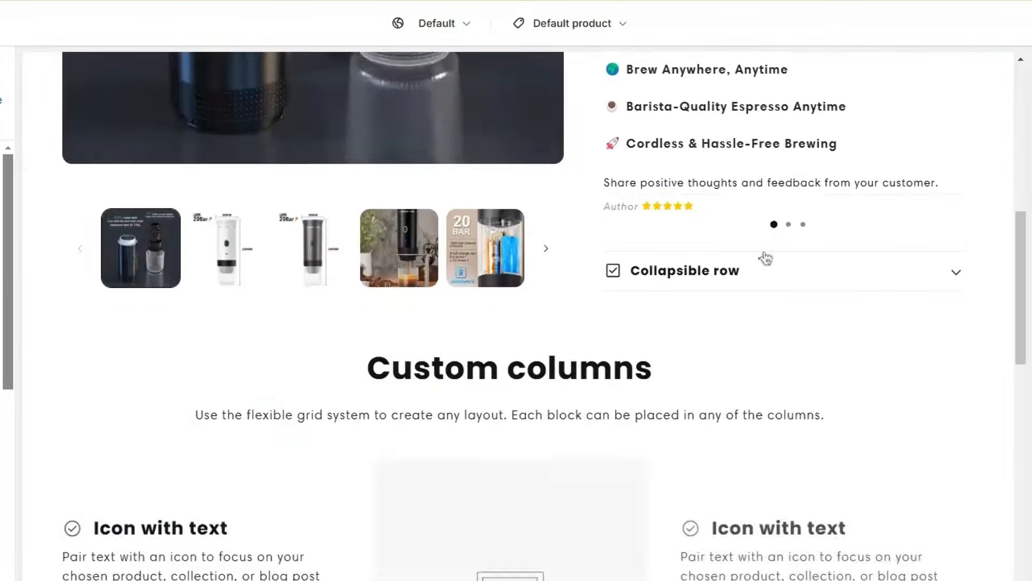
pyautogui.scroll(15, 766, 260)
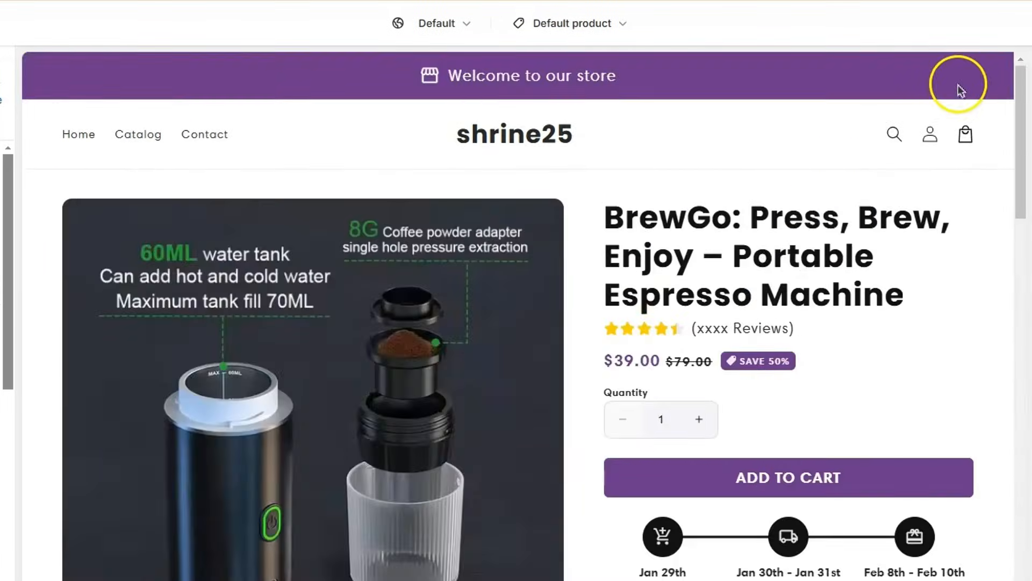
# Check the product page in the mobile preview, and return to the desktop preview.
pyautogui.click(926, 80)
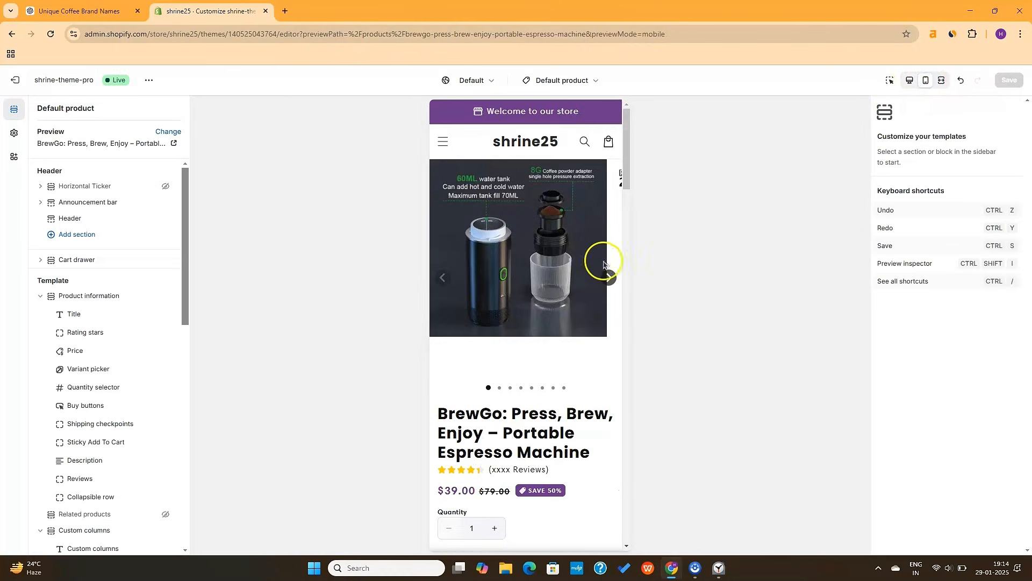
pyautogui.scroll(-15, 577, 317)
pyautogui.scroll(-5, 577, 317)
pyautogui.scroll(15, 578, 317)
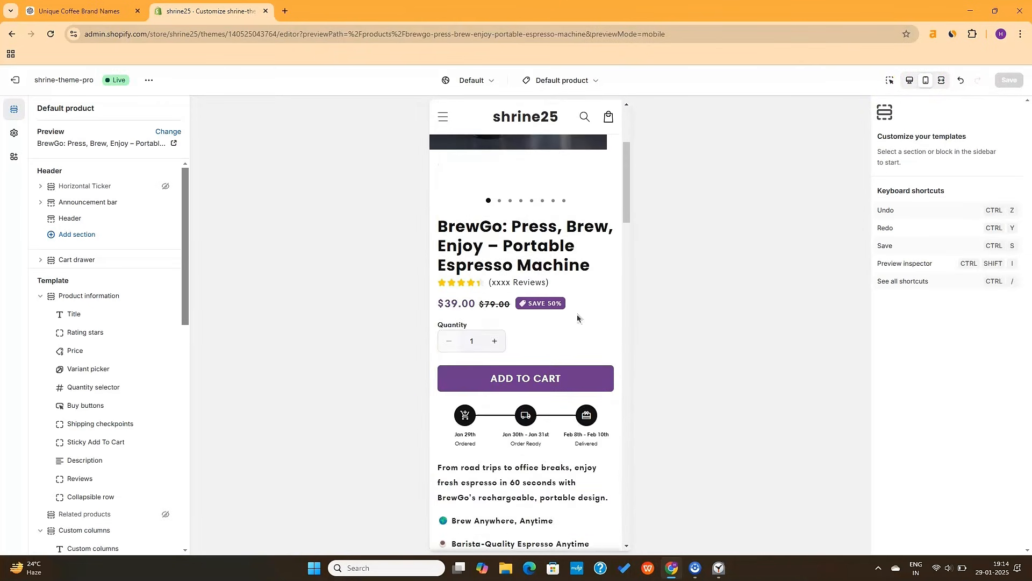
pyautogui.scroll(4, 578, 317)
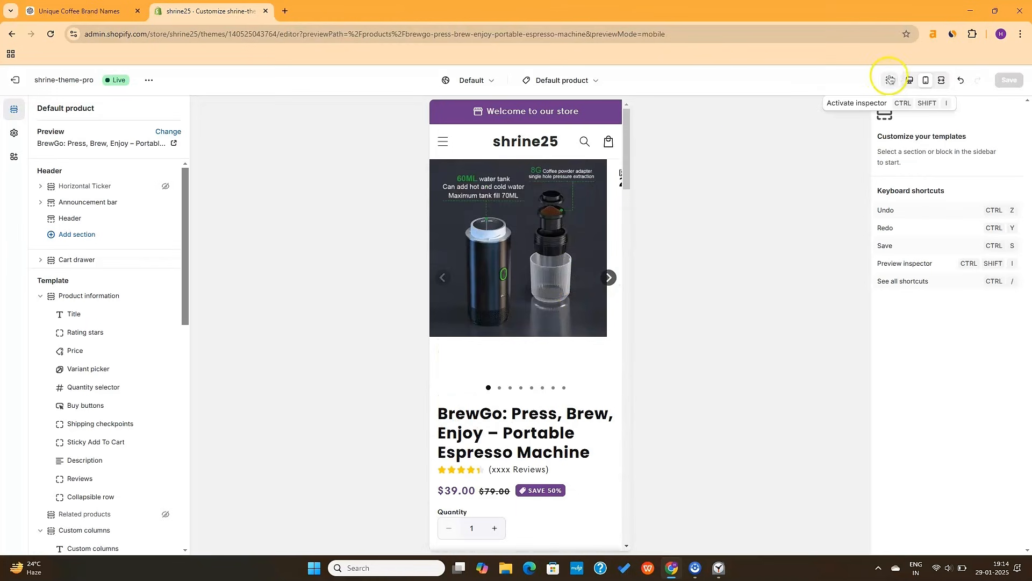
pyautogui.click(909, 80)
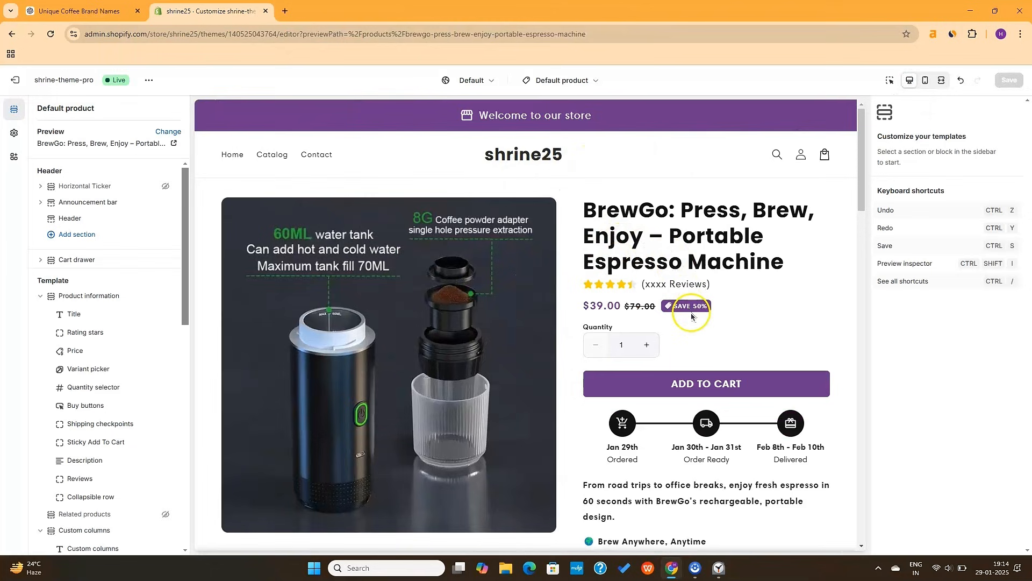
# Review the product page's desktop layout and its Shipping checkpoints, Sticky Add To Cart and Description blocks.
pyautogui.scroll(-2, 662, 268)
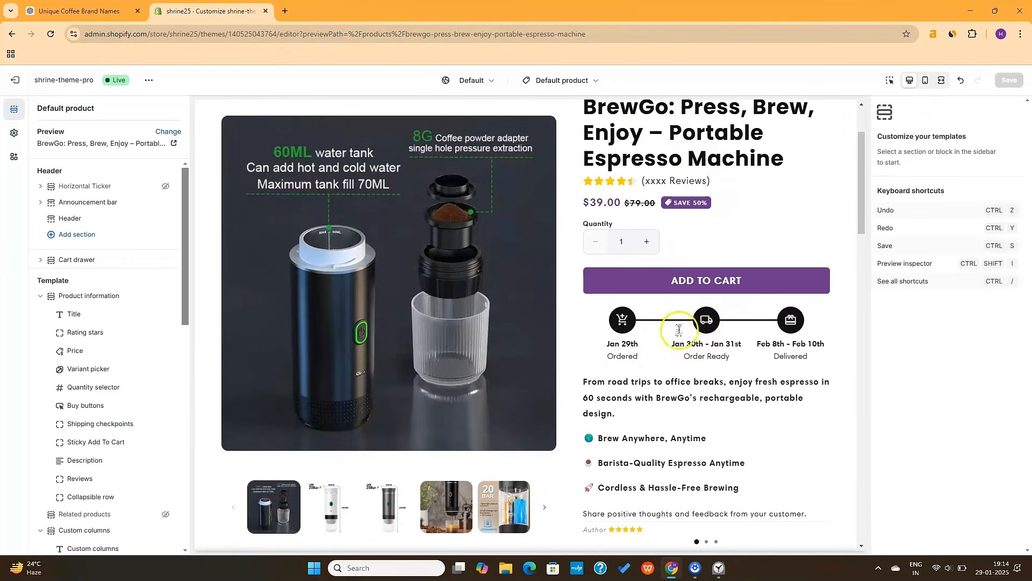
pyautogui.scroll(-1, 779, 244)
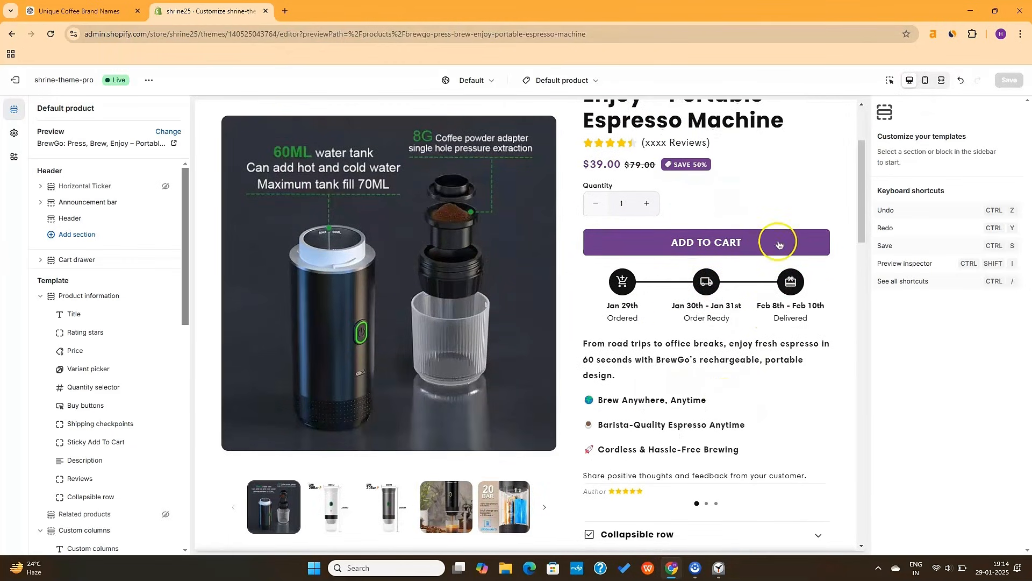
pyautogui.scroll(-3, 532, 407)
pyautogui.click(507, 345)
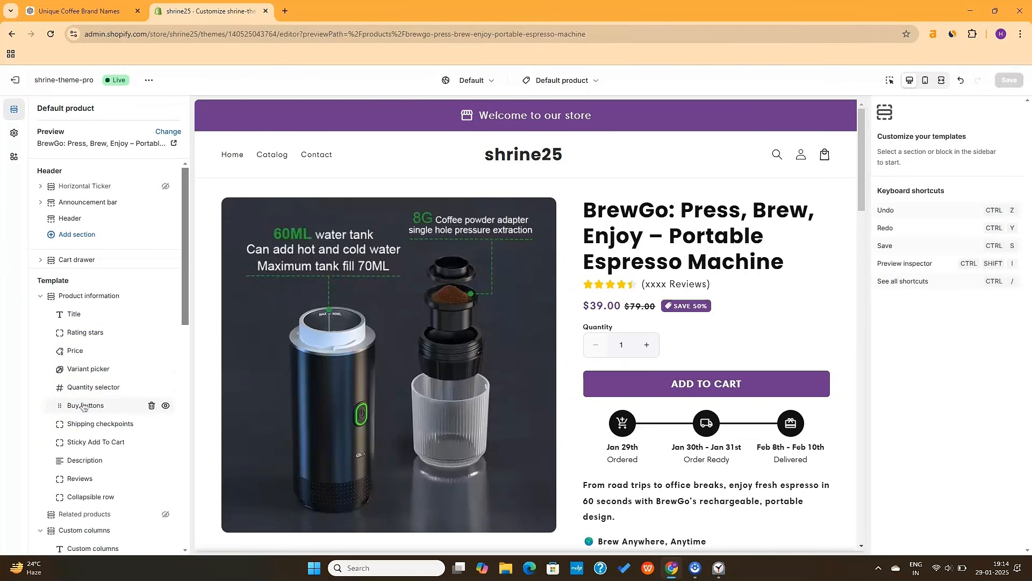
pyautogui.click(83, 428)
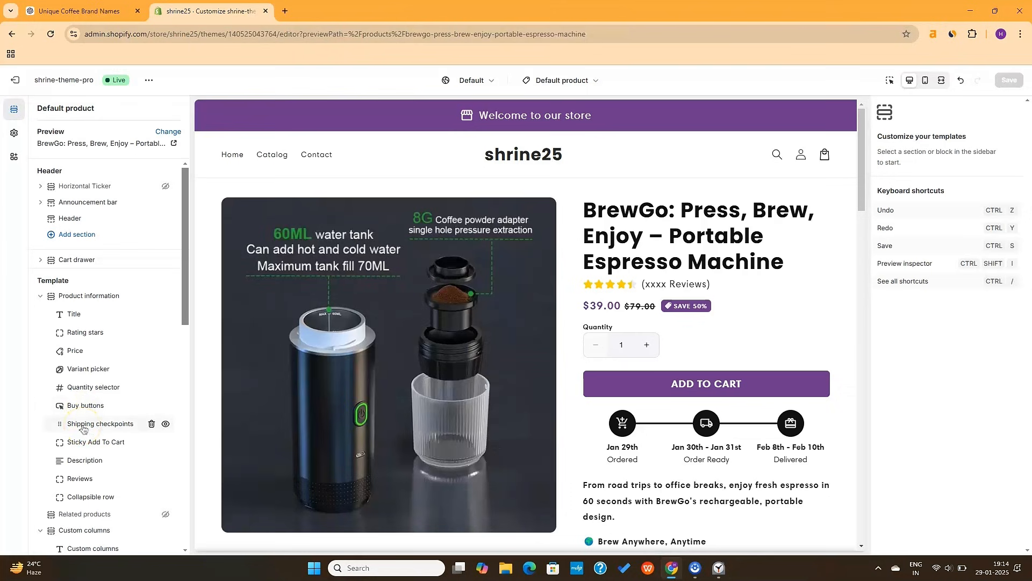
pyautogui.click(83, 446)
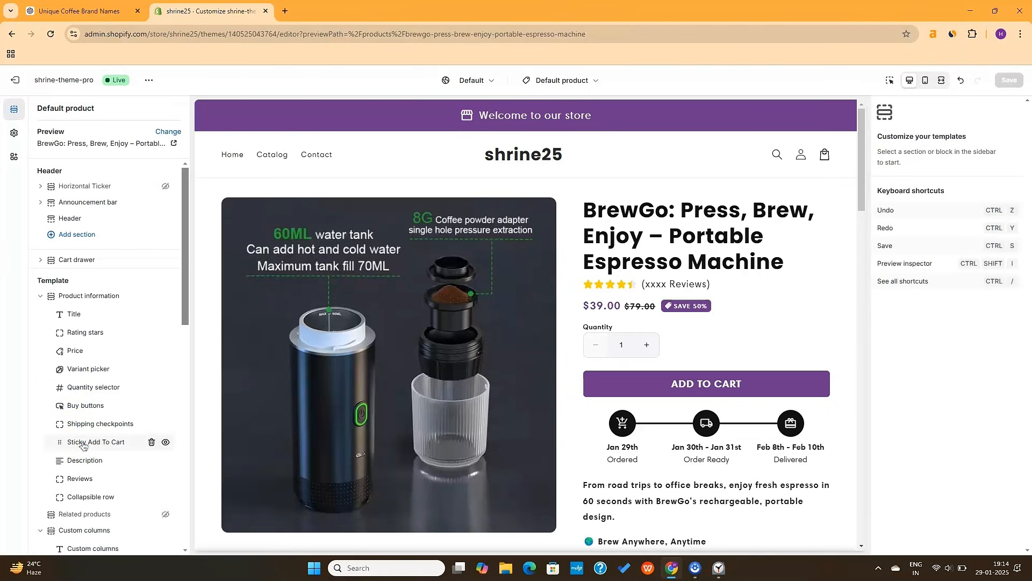
pyautogui.click(81, 462)
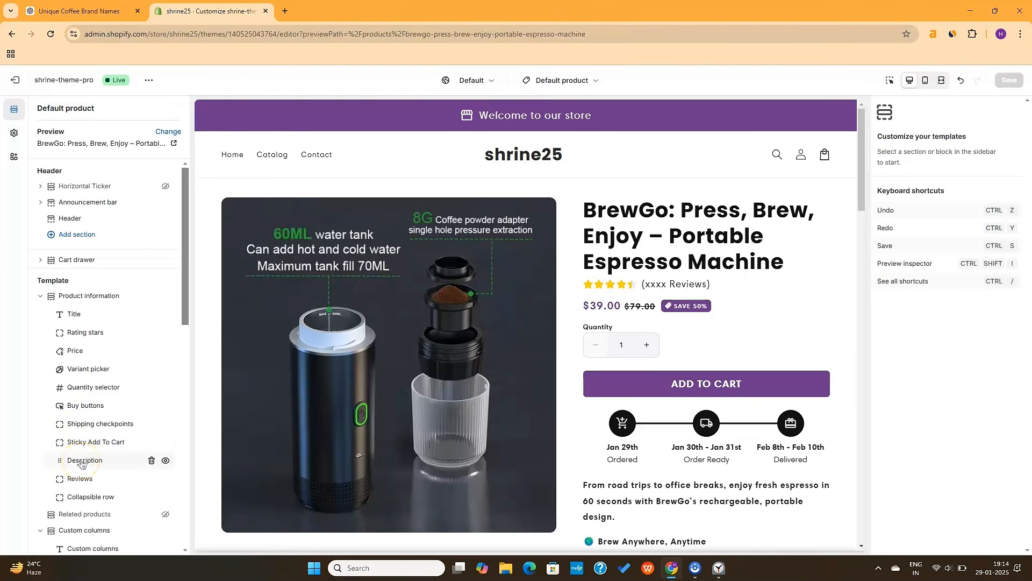
# Reorder the product information blocks so Description sits between Price and Variant picker, and switch the preview to mobile.
pyautogui.moveTo(58, 461); pyautogui.dragTo(59, 352)
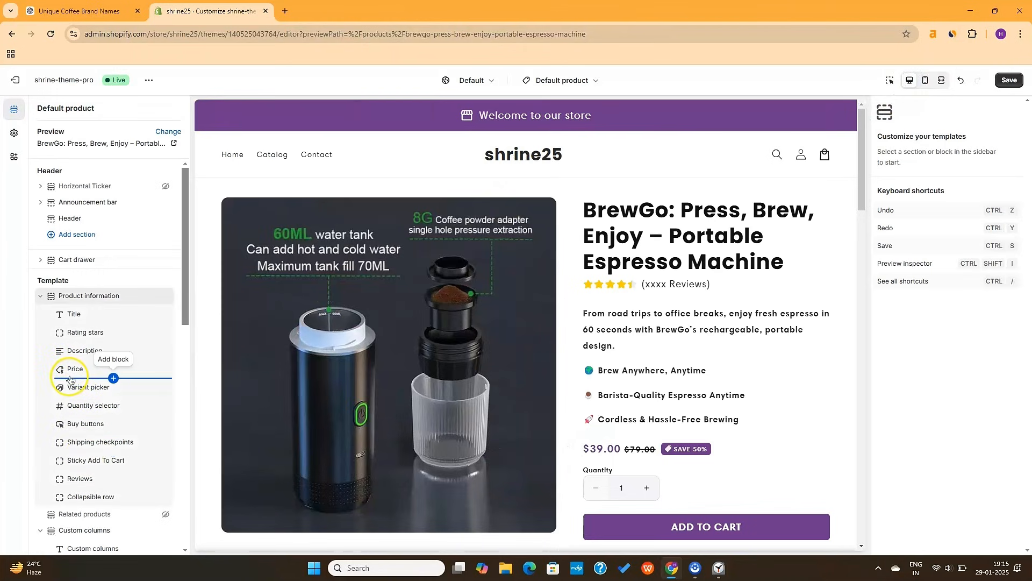
pyautogui.moveTo(61, 370); pyautogui.dragTo(59, 351)
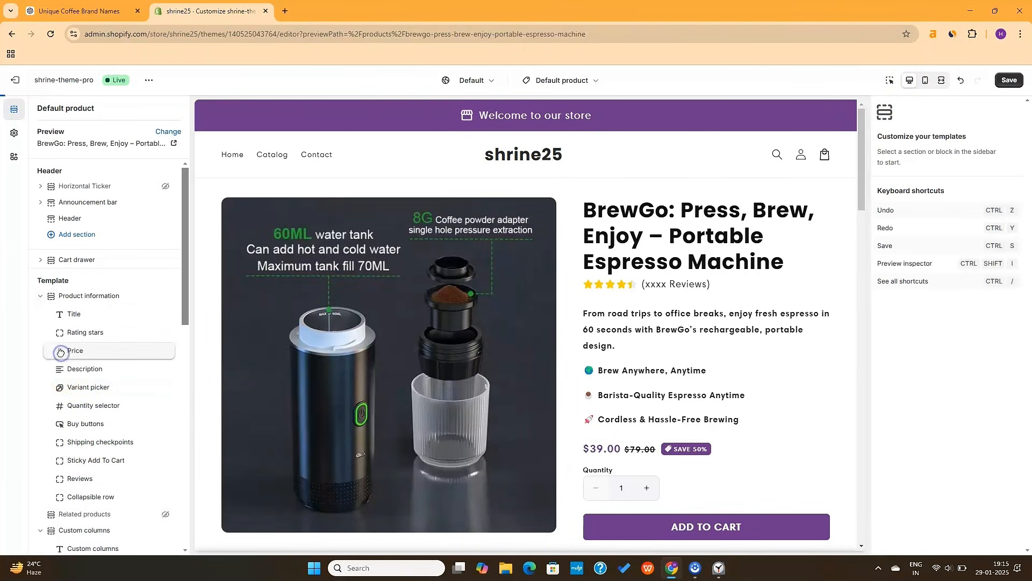
pyautogui.click(926, 80)
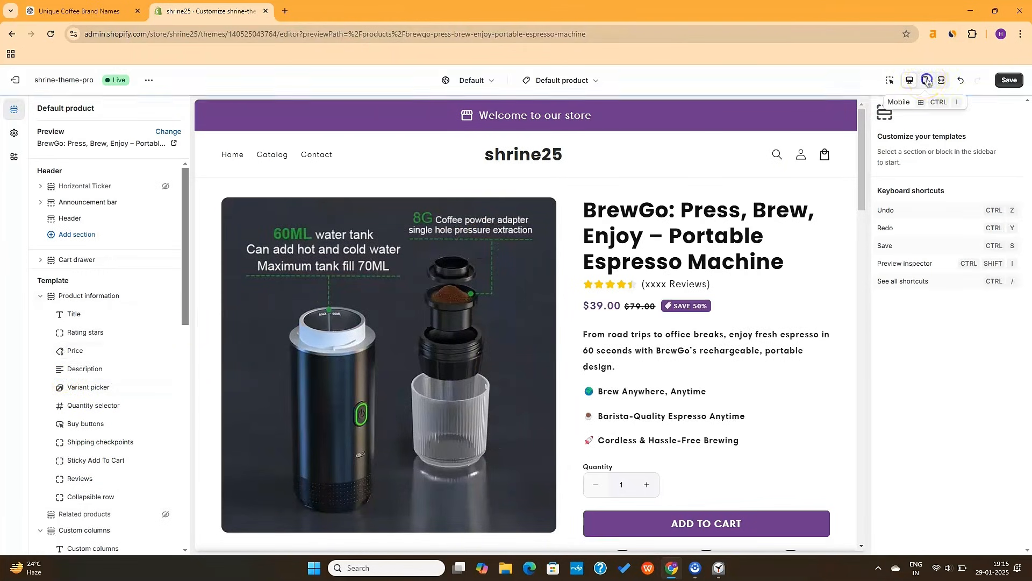
# Remove the Custom columns, Image/Video Slider, Icons with content and Testimonials sections from the product template.
pyautogui.scroll(-5, 548, 422)
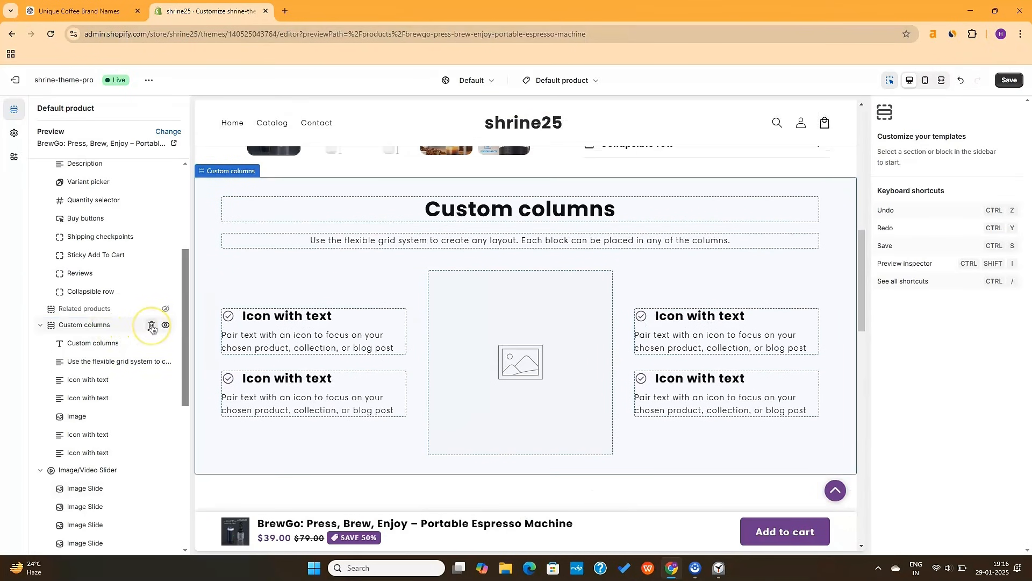
pyautogui.click(152, 325)
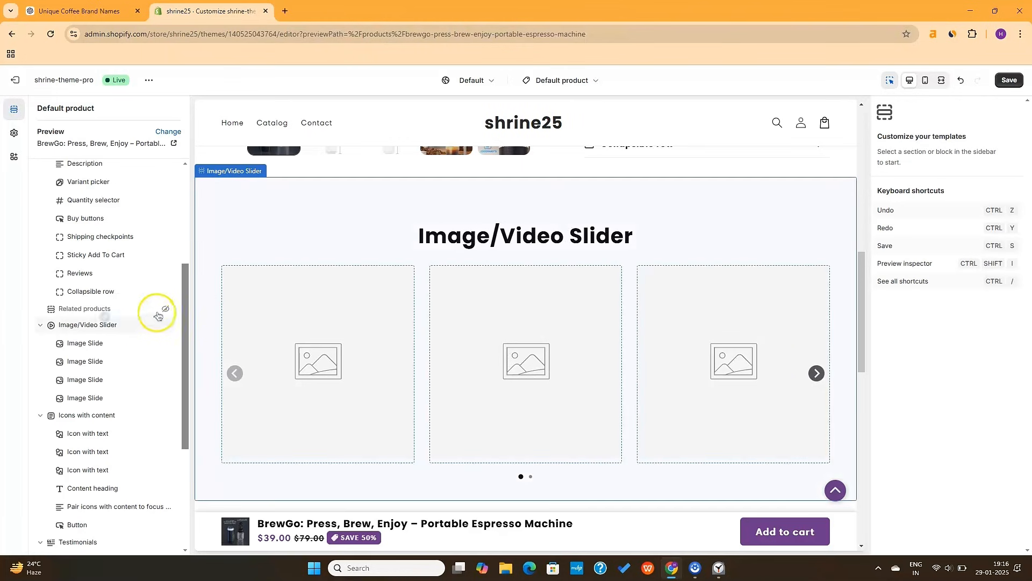
pyautogui.click(151, 325)
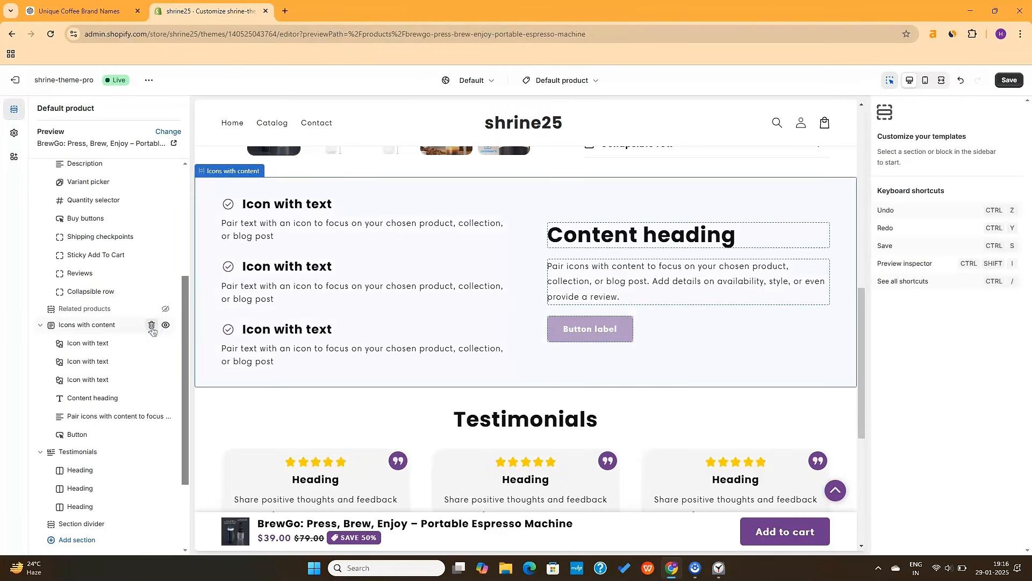
pyautogui.click(152, 326)
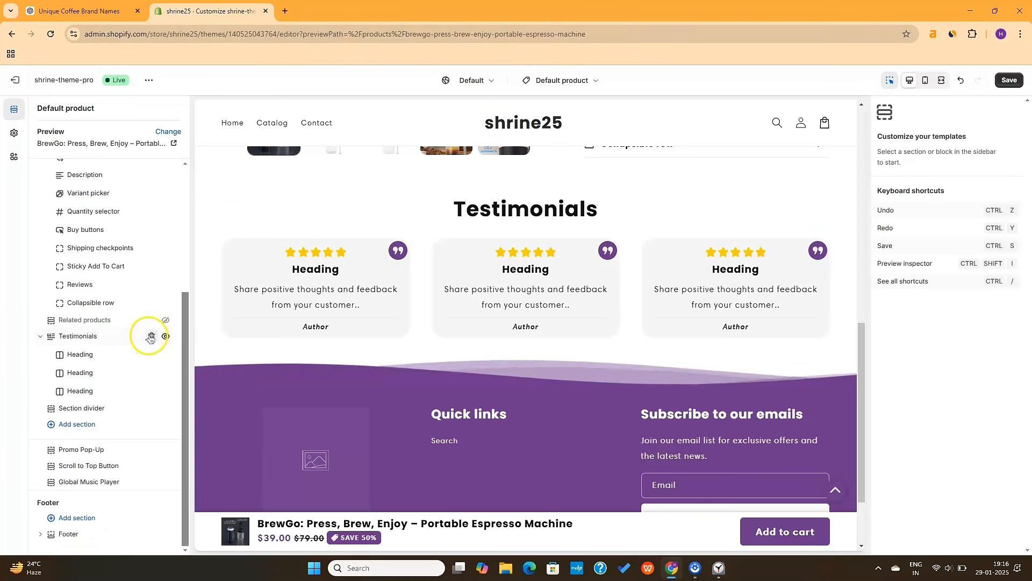
pyautogui.click(151, 337)
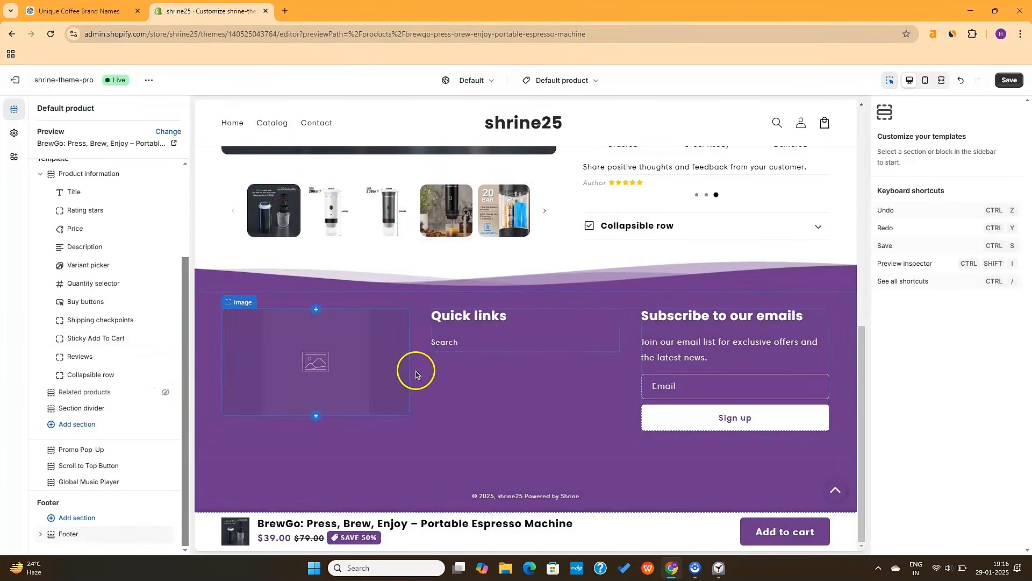
# Add Multirow, Rich text and Multicolumn sections to the template below the product information.
pyautogui.scroll(5, 417, 375)
pyautogui.scroll(-6, 417, 376)
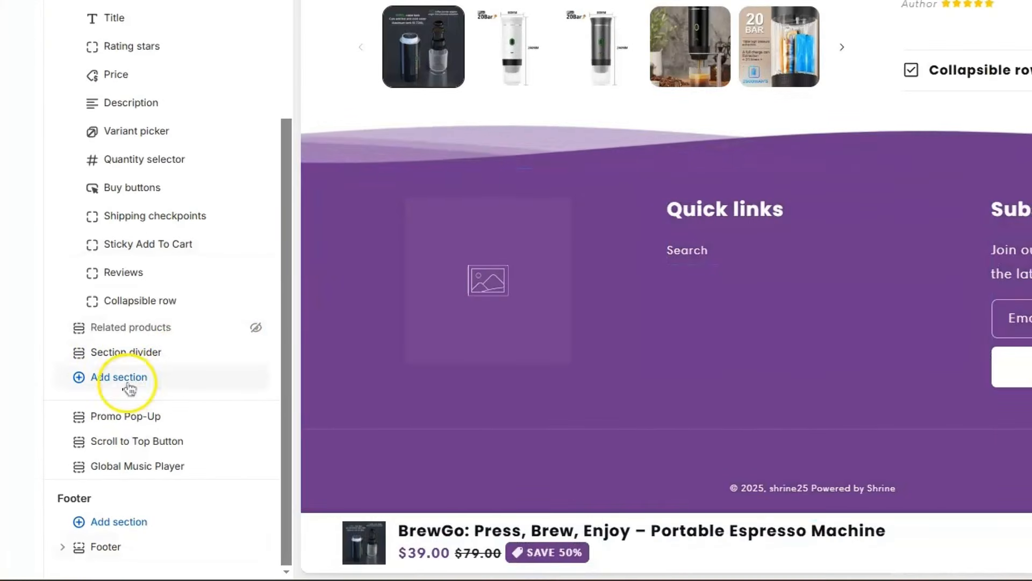
pyautogui.click(87, 422)
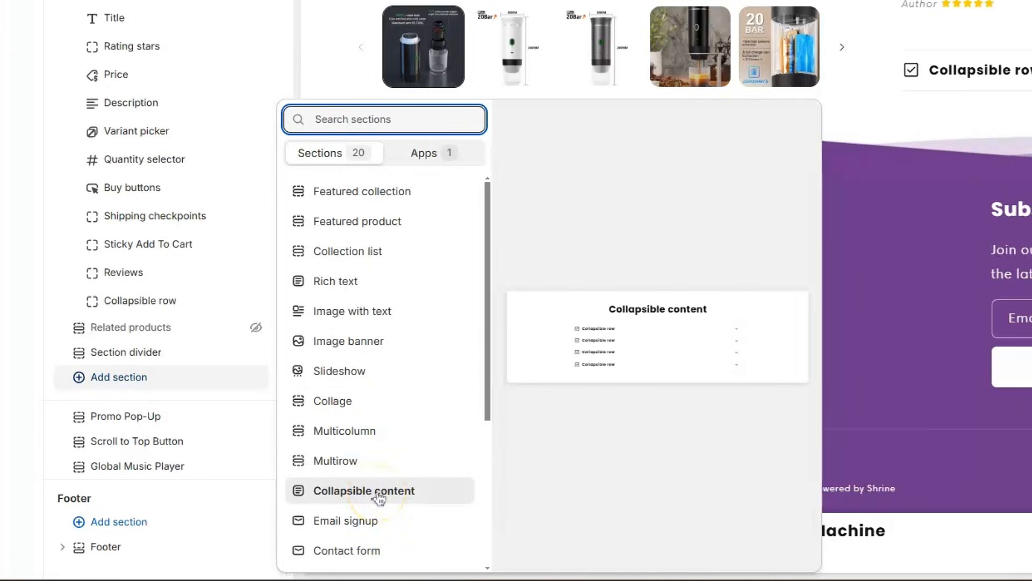
pyautogui.scroll(-2, 379, 499)
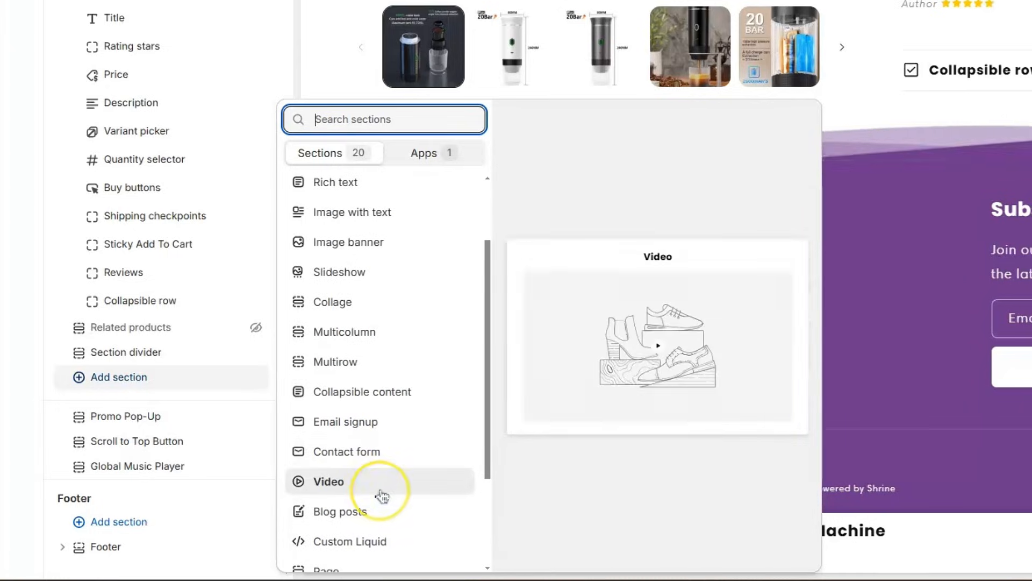
pyautogui.scroll(-2, 383, 476)
pyautogui.scroll(-3, 387, 502)
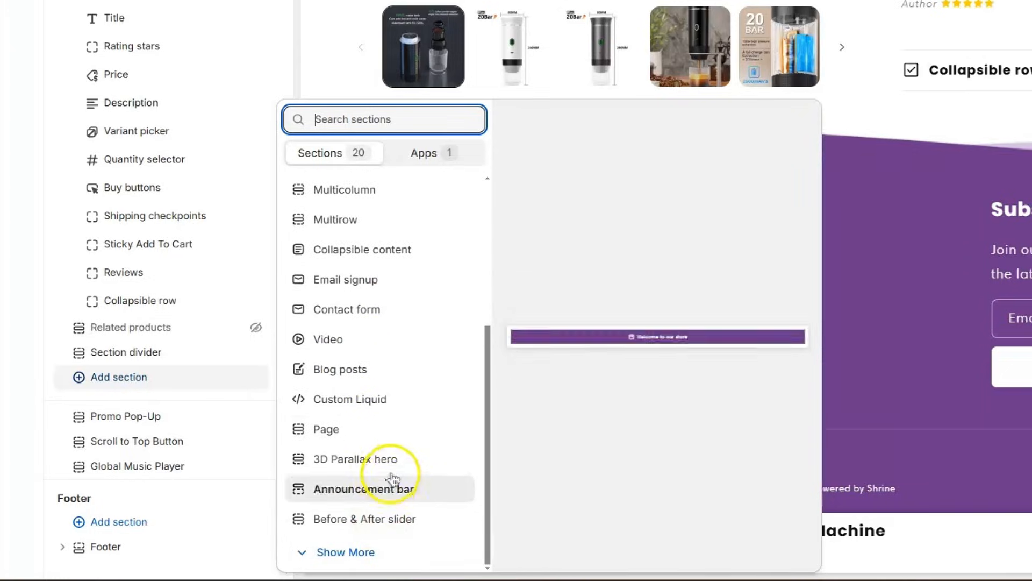
pyautogui.scroll(3, 385, 465)
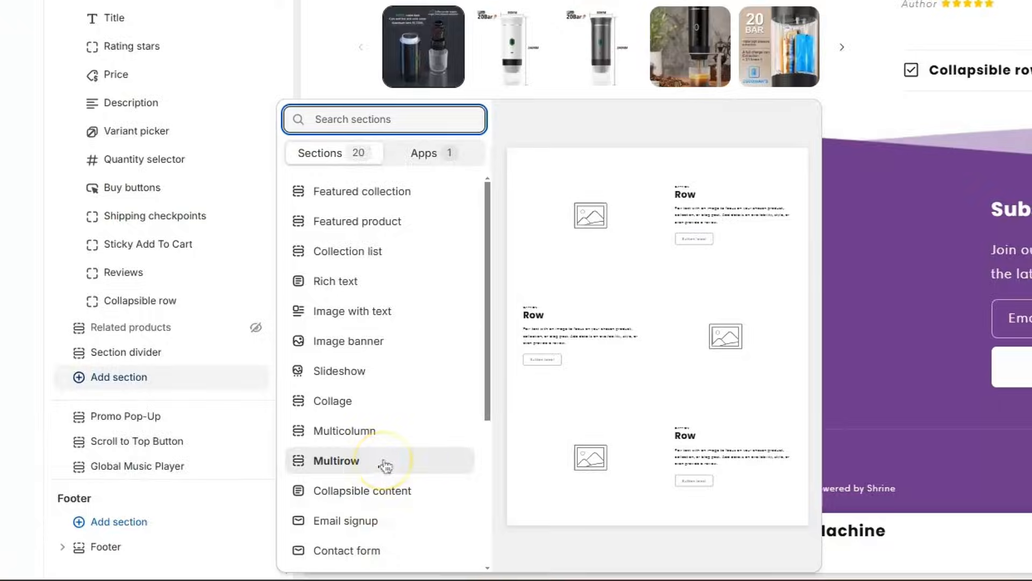
pyautogui.click(386, 465)
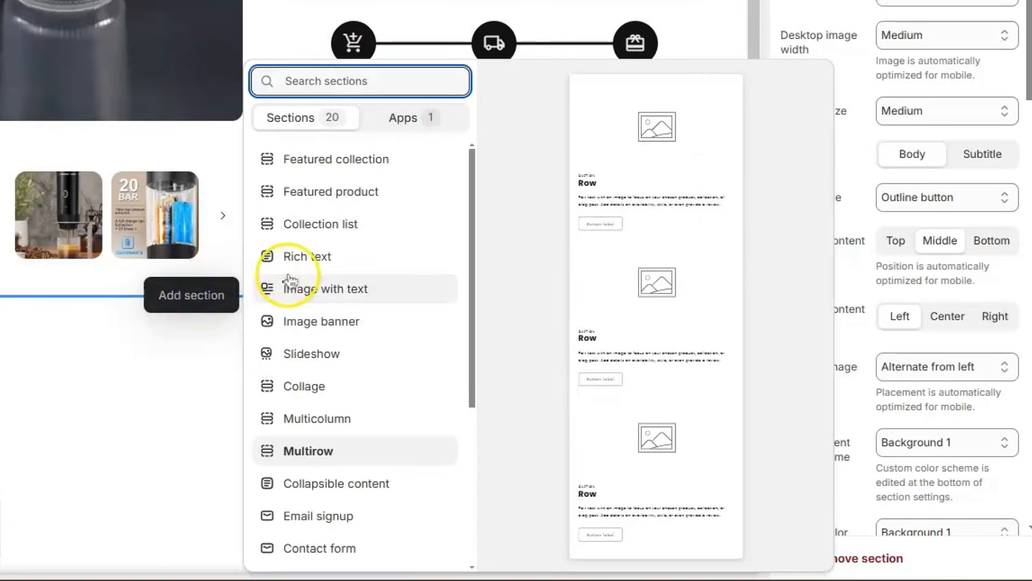
pyautogui.click(347, 267)
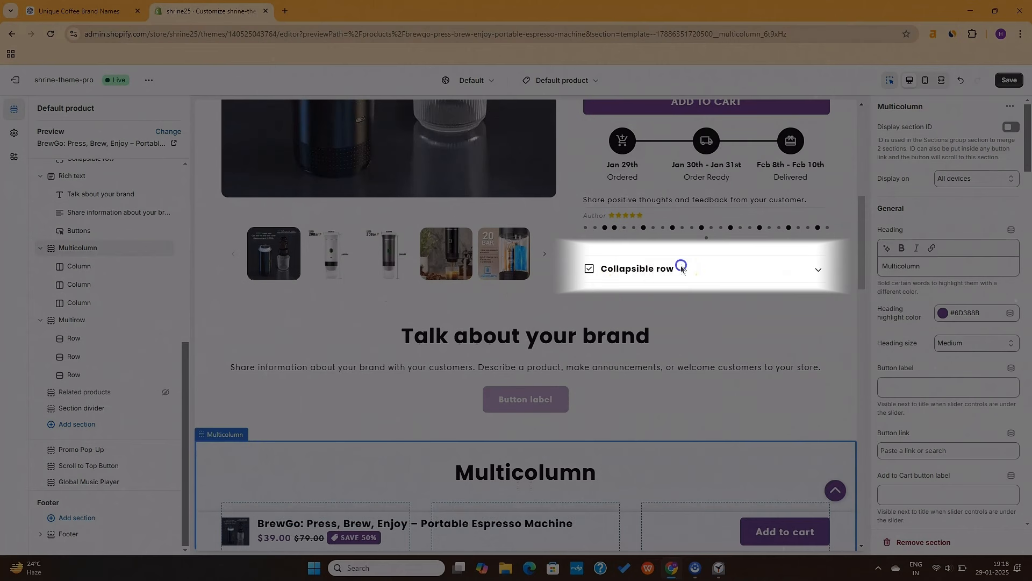
# Open the settings of the Collapsible row block, and expand and collapse the row in the preview.
pyautogui.click(682, 269)
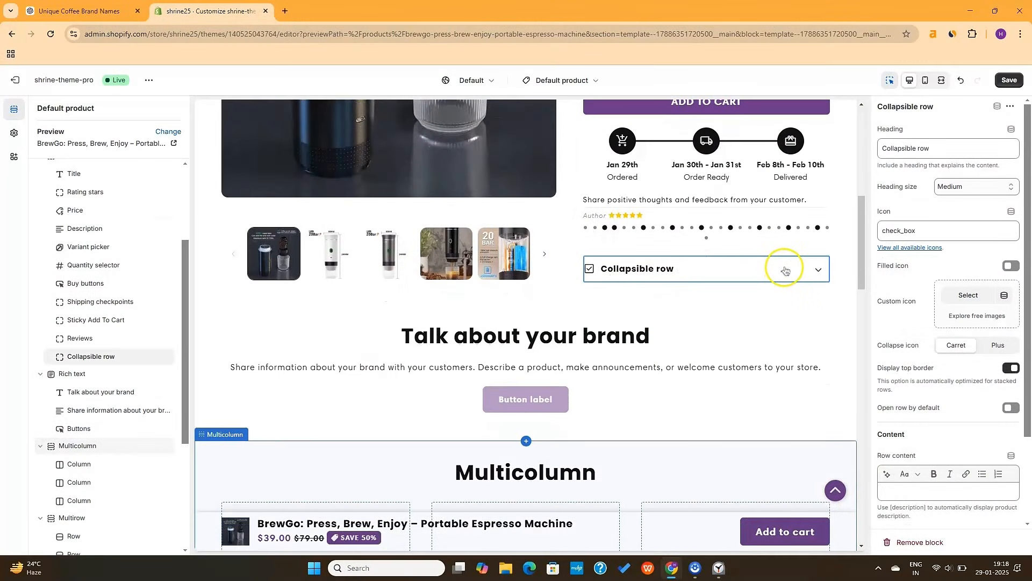
pyautogui.click(820, 269)
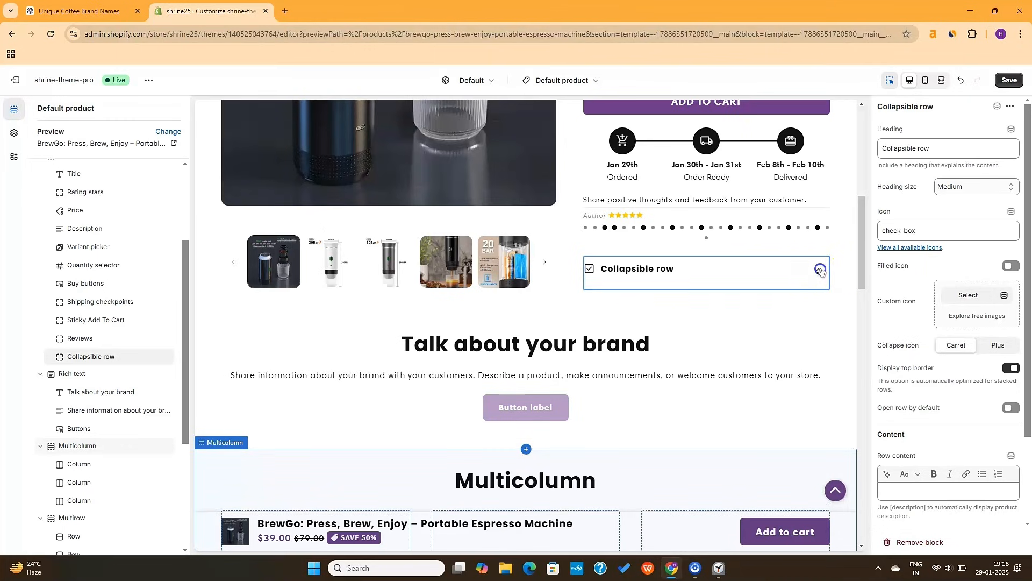
pyautogui.click(819, 270)
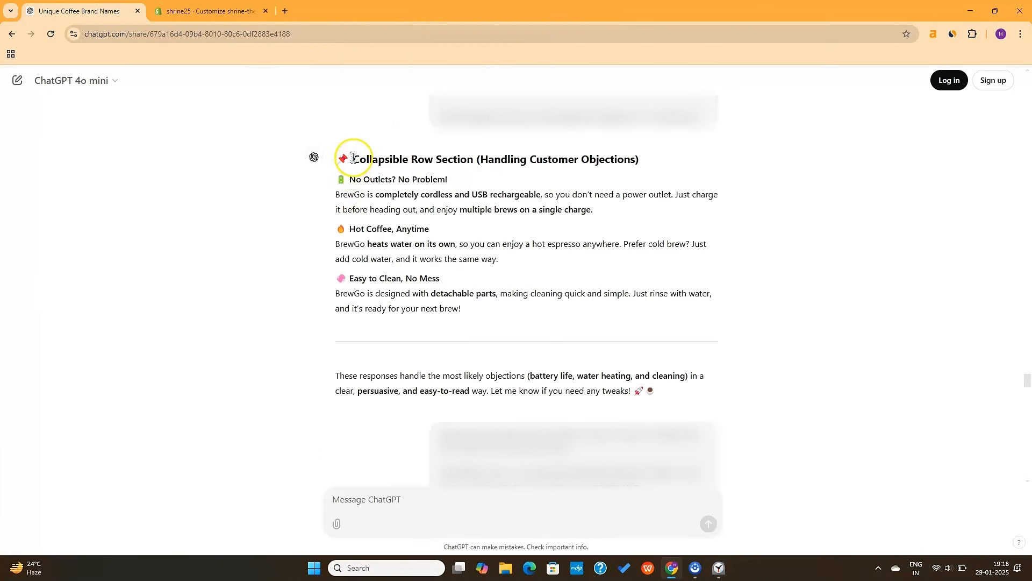
# Fill the collapsible row with the heading "🔋 No Outlets? No Problem!" and its cordless, USB rechargeable text copied from the ChatGPT tab.
pyautogui.moveTo(353, 160); pyautogui.dragTo(616, 159)
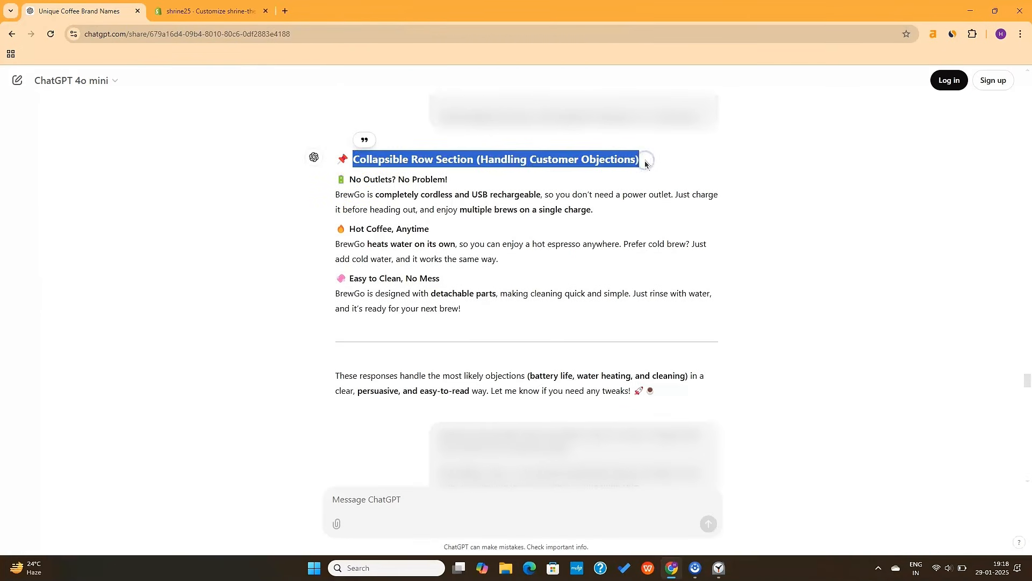
pyautogui.click(663, 164)
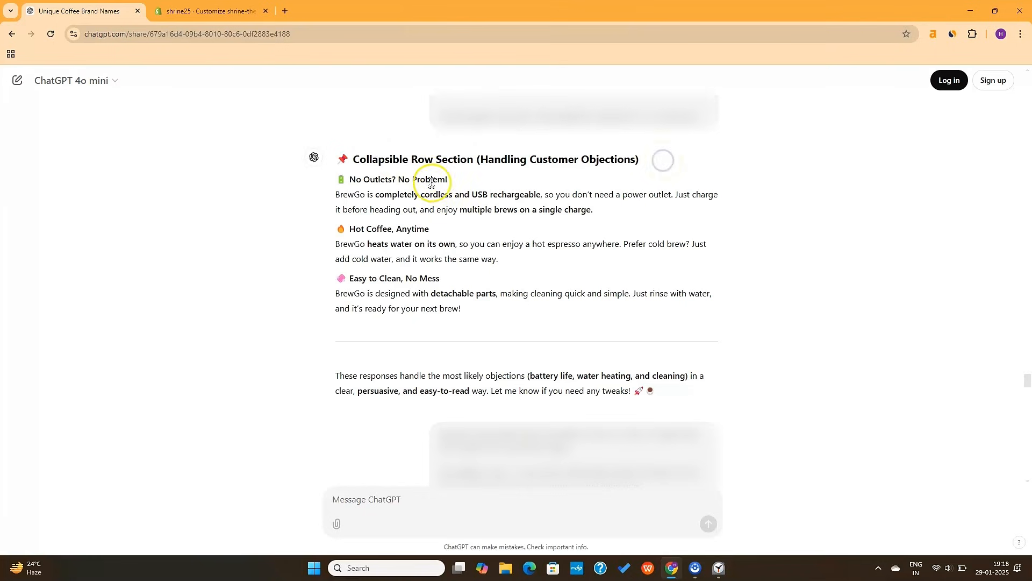
pyautogui.moveTo(336, 180); pyautogui.dragTo(407, 178)
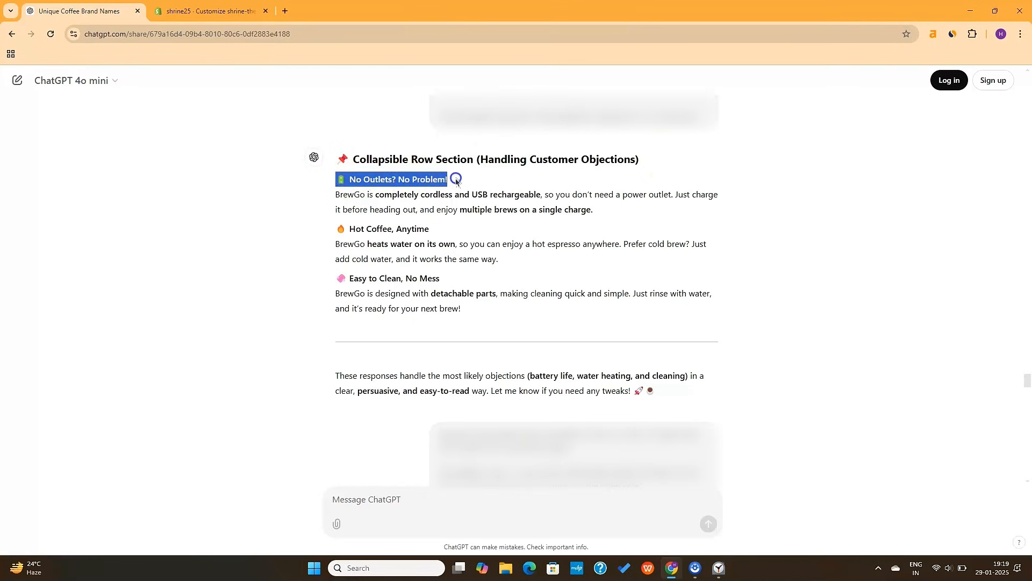
pyautogui.click(193, 13)
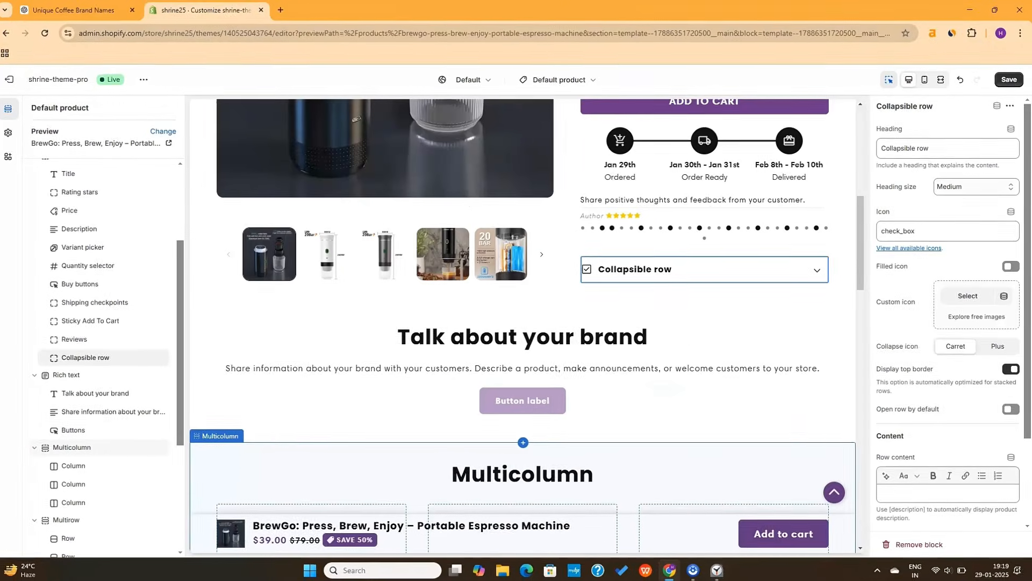
pyautogui.tripleClick(879, 138)
pyautogui.write('🔋 No Outlets? No Problem!')
pyautogui.scroll(-3, 882, 268)
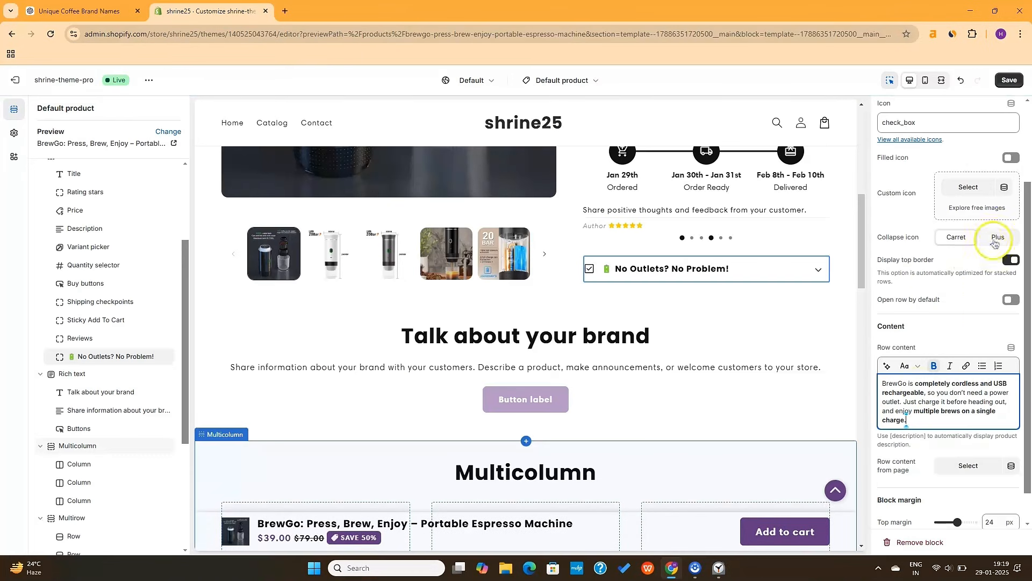
# Add two more Collapsible row blocks to the product information, below the "No Outlets? No Problem!" row.
pyautogui.scroll(-1, 996, 237)
pyautogui.click(113, 366)
pyautogui.scroll(4, 256, 446)
pyautogui.click(240, 385)
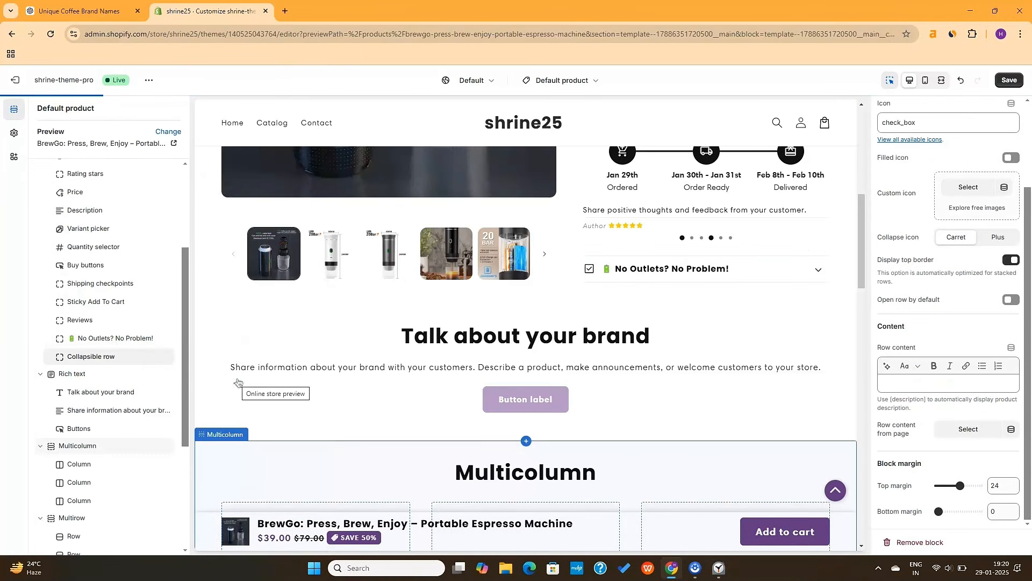
pyautogui.click(112, 365)
pyautogui.click(240, 385)
# Fill the two new rows with the ChatGPT headings "🔥 Hot Coffee, Anytime" and "🧼 Easy to Clean, No Mess" and their matching texts.
pyautogui.click(94, 11)
pyautogui.moveTo(337, 229); pyautogui.dragTo(430, 229)
pyautogui.click(231, 11)
pyautogui.click(94, 11)
pyautogui.moveTo(325, 242); pyautogui.dragTo(341, 219)
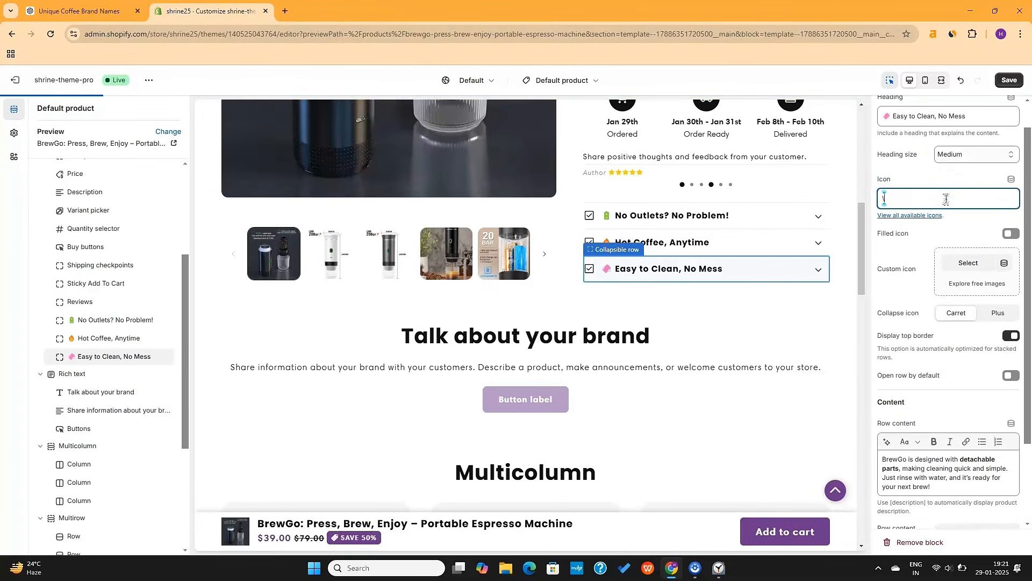
# Clear the check_box icon from all three collapsible rows.
pyautogui.press('BackSpace')
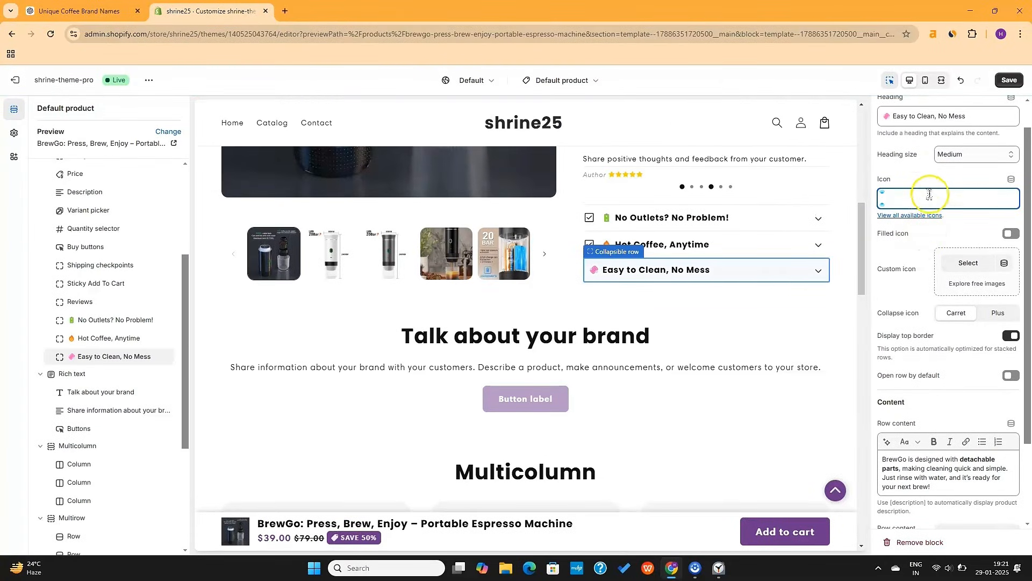
pyautogui.scroll(1, 929, 195)
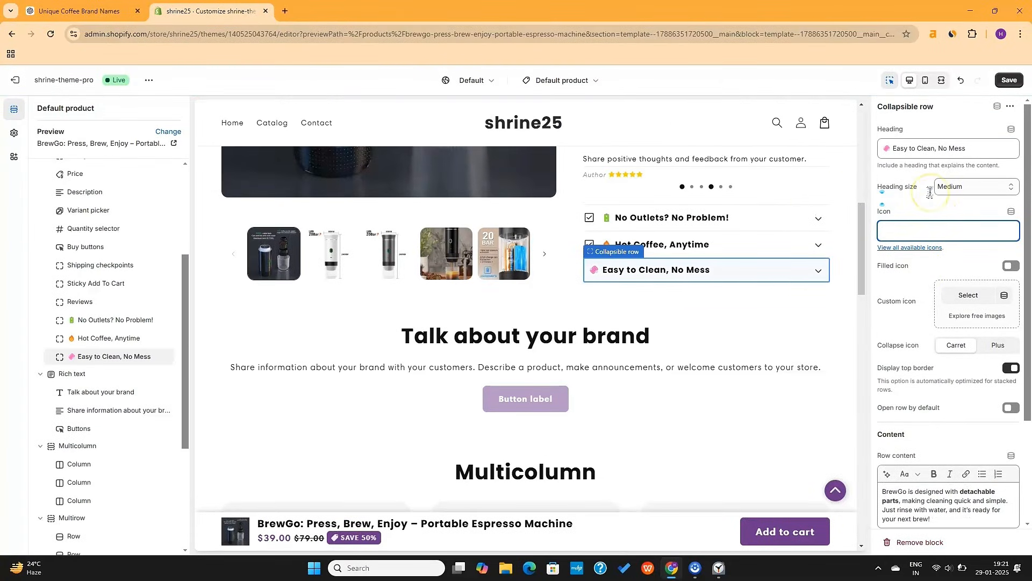
pyautogui.click(117, 338)
pyautogui.doubleClick(933, 229)
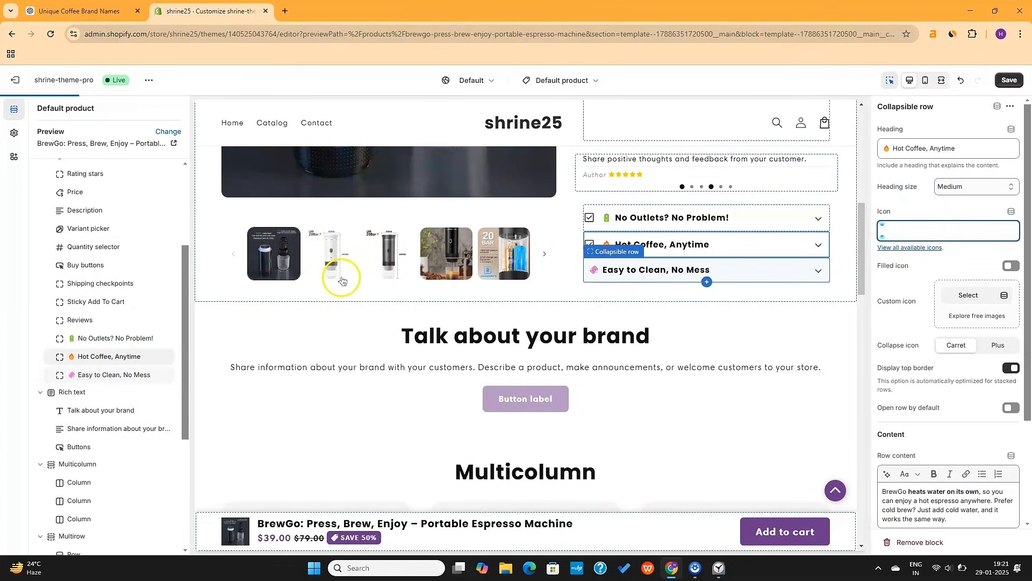
pyautogui.click(90, 338)
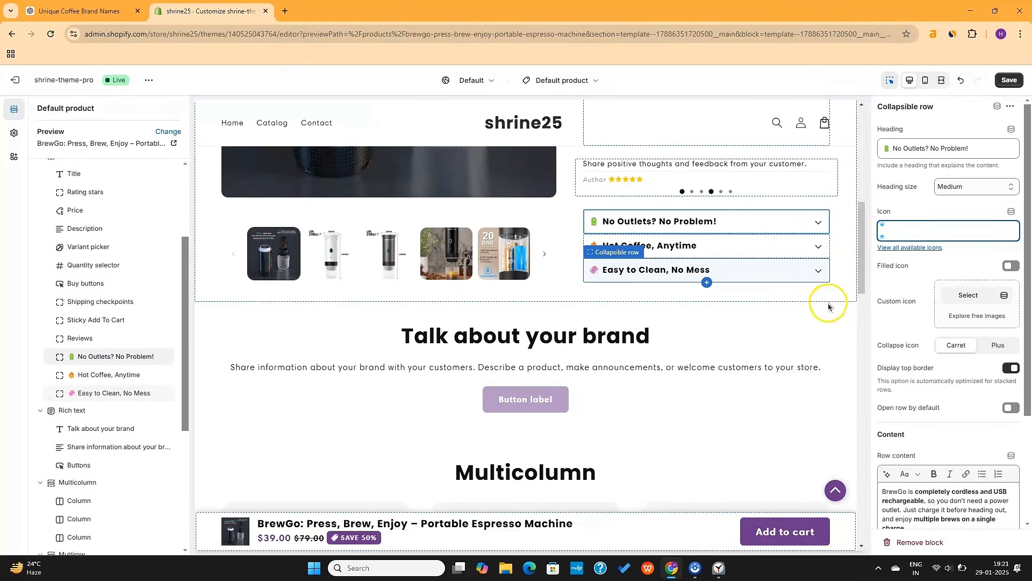
# Turn off the preview inspector, and expand the three collapsible rows in the preview to check their content.
pyautogui.click(890, 80)
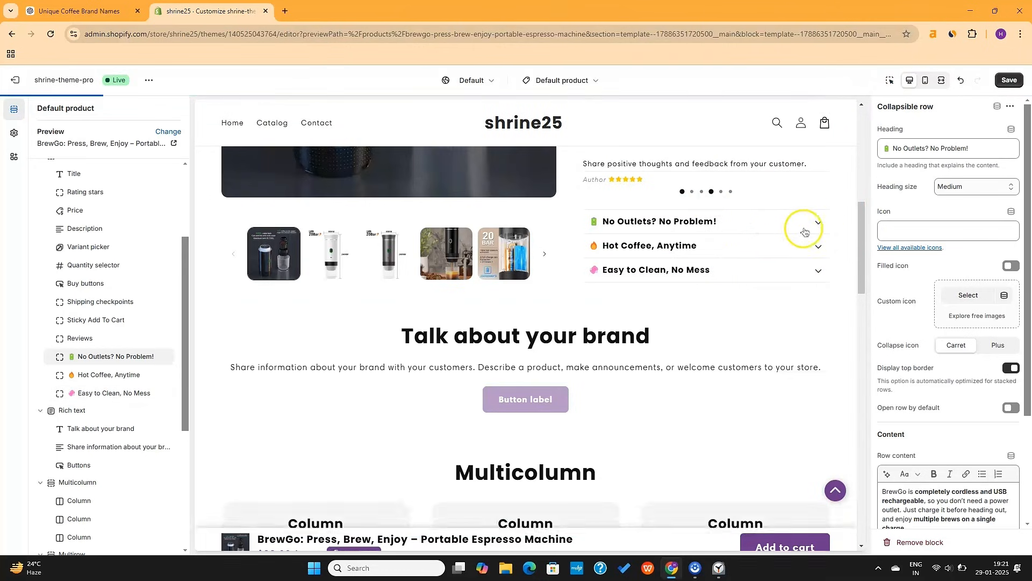
pyautogui.click(819, 222)
pyautogui.click(819, 222)
pyautogui.click(819, 246)
pyautogui.click(818, 246)
pyautogui.click(819, 272)
pyautogui.scroll(6, 699, 268)
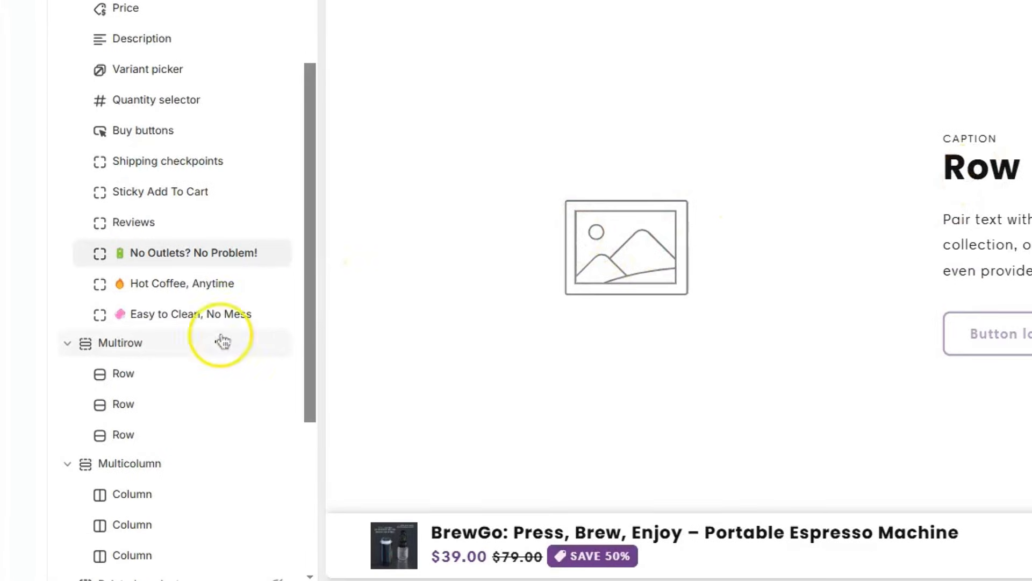
# Set the image of the first Multirow row to the picture of the three disassembled capsule machines.
pyautogui.click(130, 374)
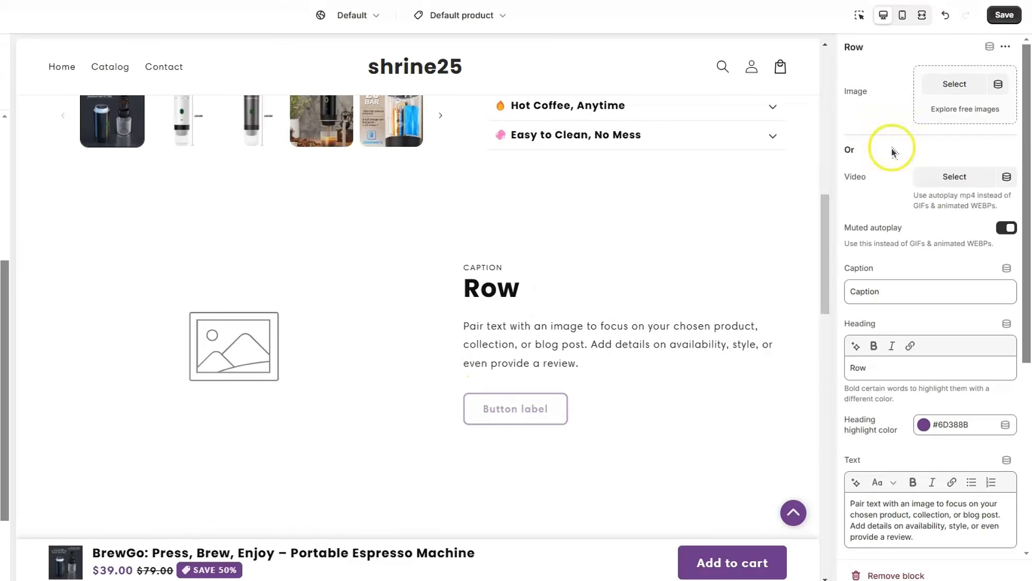
pyautogui.click(954, 86)
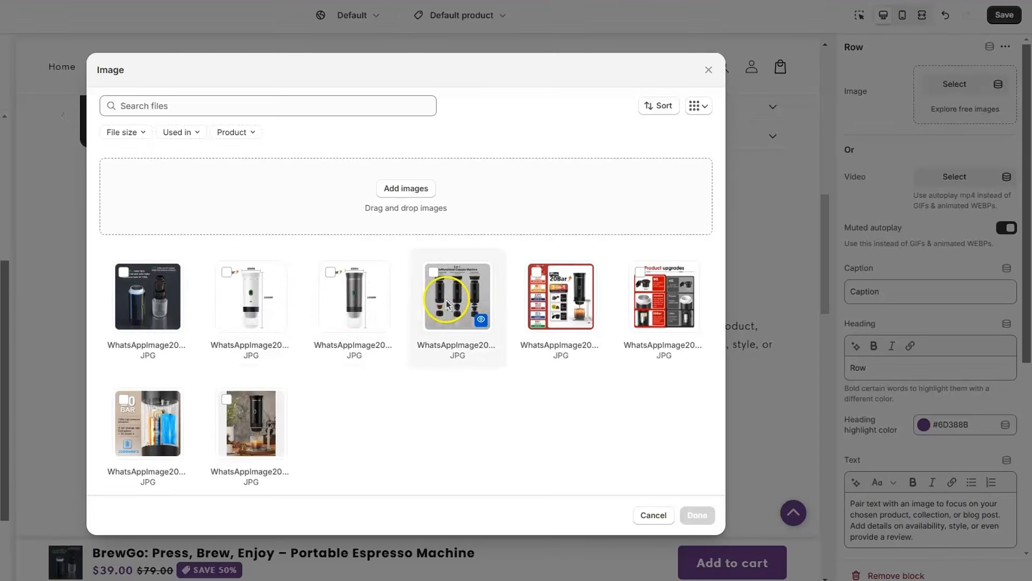
pyautogui.click(461, 305)
pyautogui.click(698, 516)
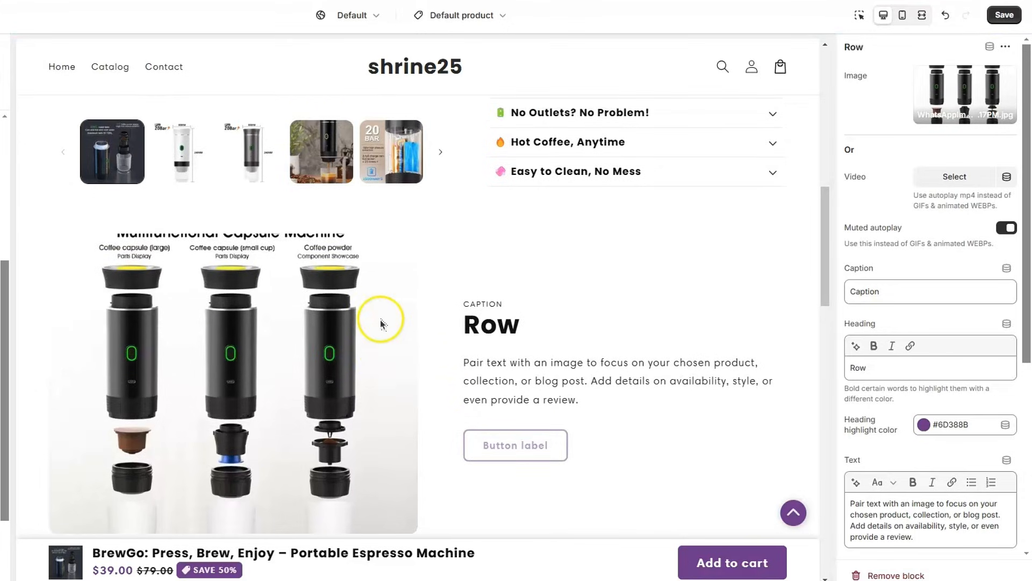
# Upload the product MP4 from the computer, and set it as the video of the first Multirow row.
pyautogui.click(949, 176)
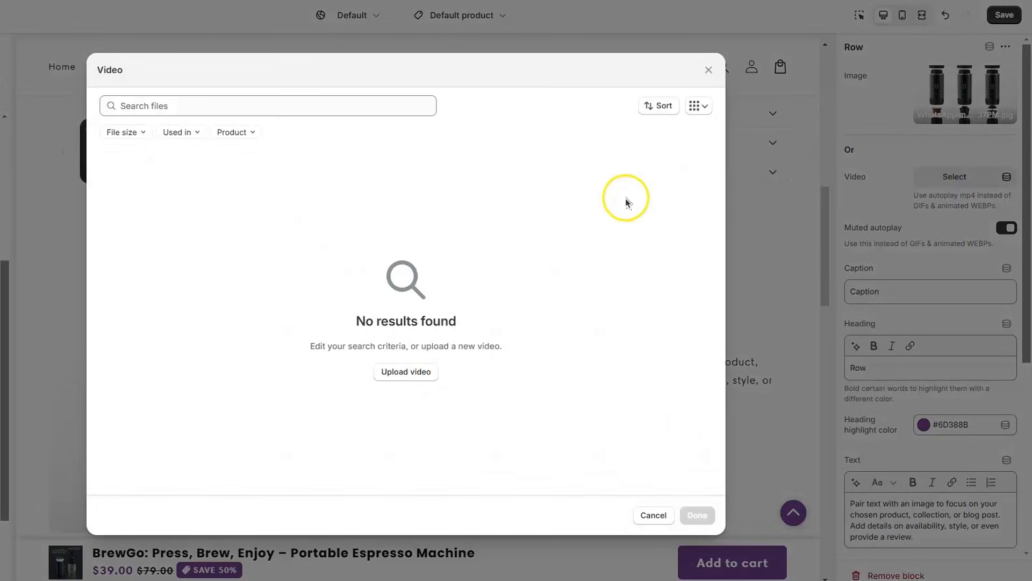
pyautogui.click(410, 374)
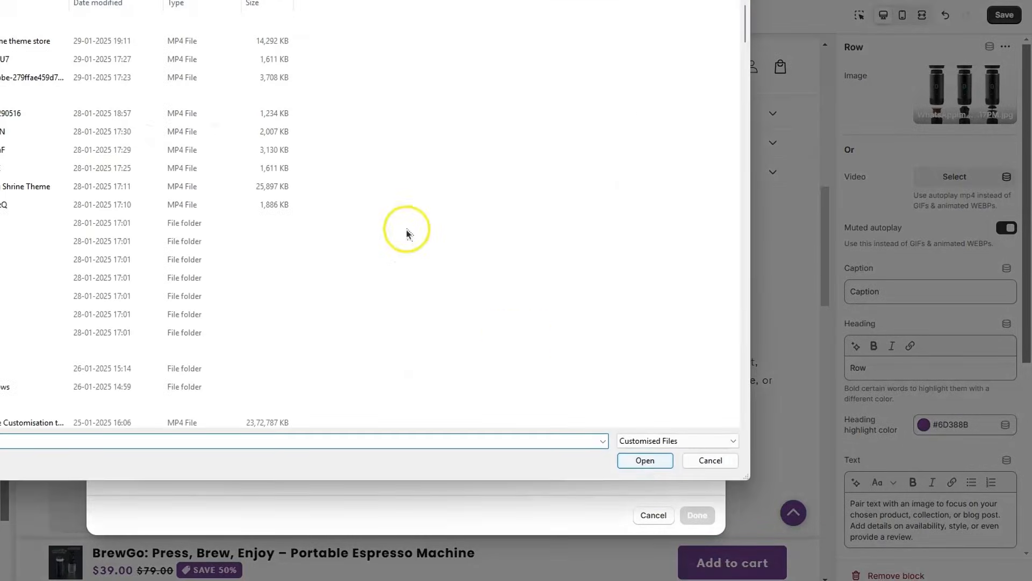
pyautogui.doubleClick(28, 26)
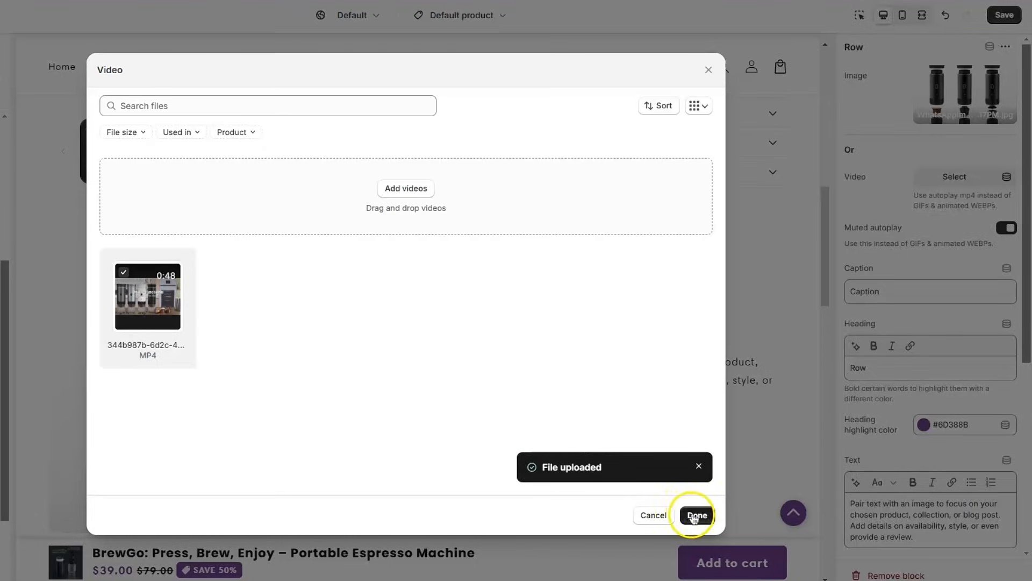
pyautogui.click(693, 516)
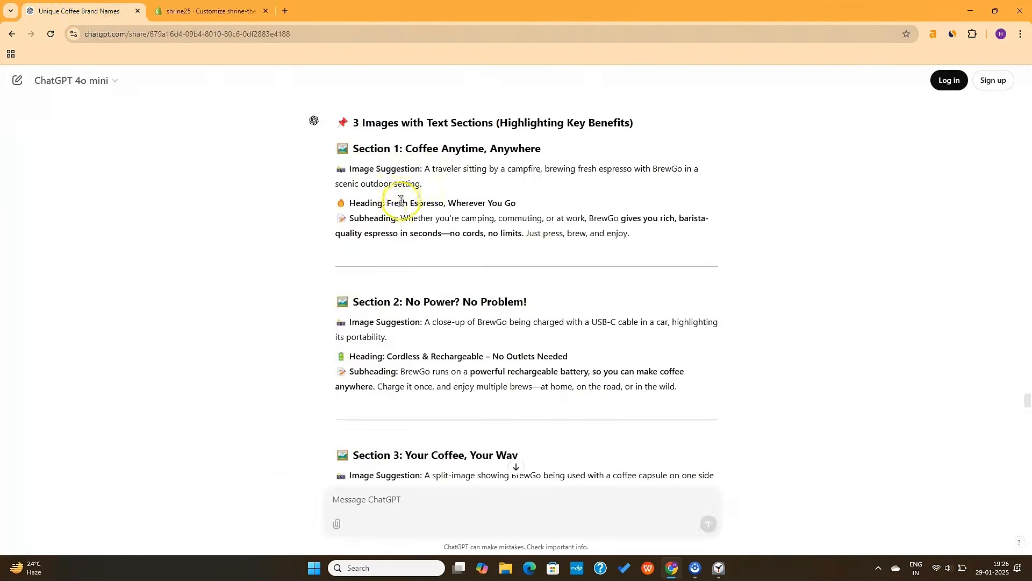
# Set the heading of the first Multirow row to "Fresh Espresso, Wherever You Go" from the ChatGPT copy.
pyautogui.moveTo(388, 200); pyautogui.dragTo(521, 201)
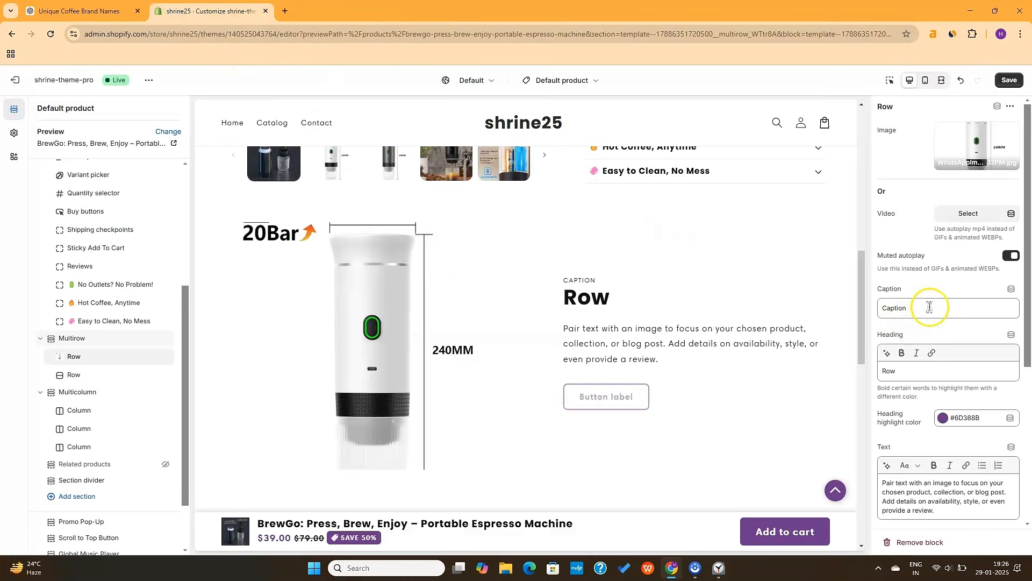
pyautogui.click(922, 371)
pyautogui.hotkey('ctrl', 'a')
pyautogui.write('Fresh Espresso, Wherever You Go')
# Copy the Section 1 subheading from ChatGPT, and replace the first Multirow row's text with it in the theme editor.
pyautogui.click(81, 11)
pyautogui.moveTo(402, 220); pyautogui.dragTo(663, 235)
pyautogui.hotkey('ctrl', 'c')
pyautogui.hotkey('ctrl', 'Tab')
pyautogui.click(935, 464)
pyautogui.hotkey('ctrl', 'a')
pyautogui.hotkey('ctrl', 'v')
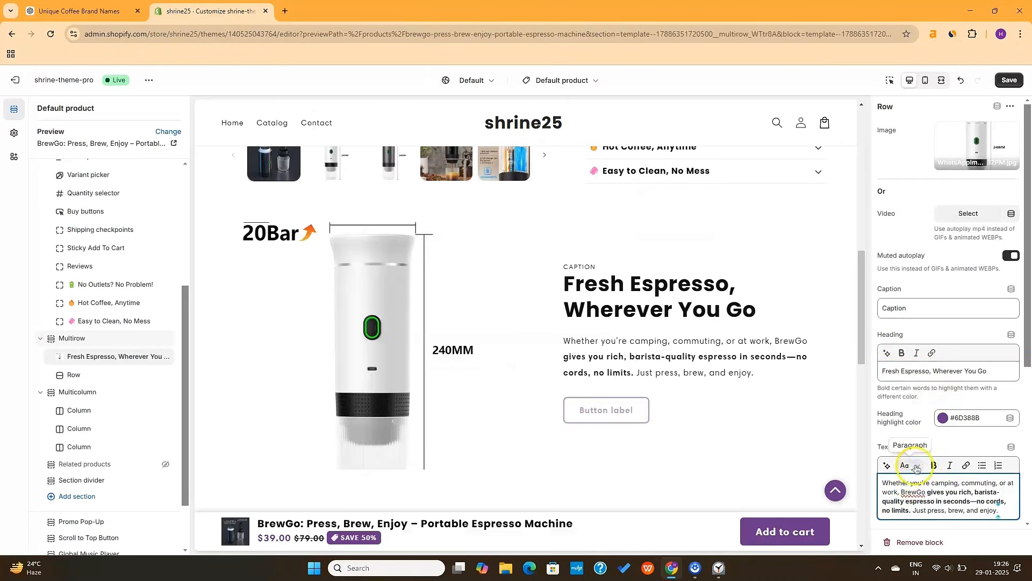
# Clear the button label of the first Multirow row.
pyautogui.scroll(-3, 915, 462)
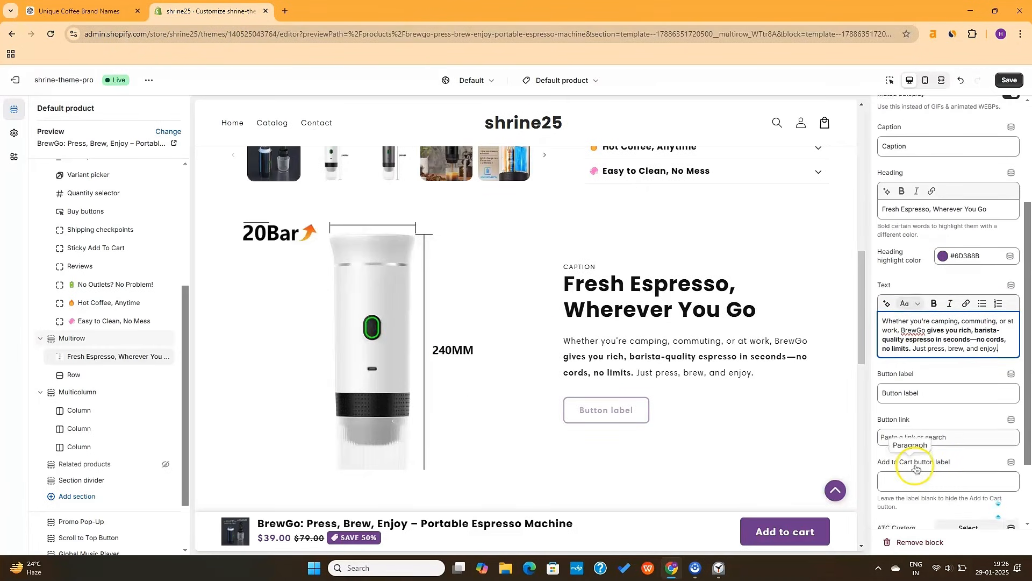
pyautogui.click(946, 393)
pyautogui.hotkey('ctrl', 'a')
pyautogui.press('BackSpace')
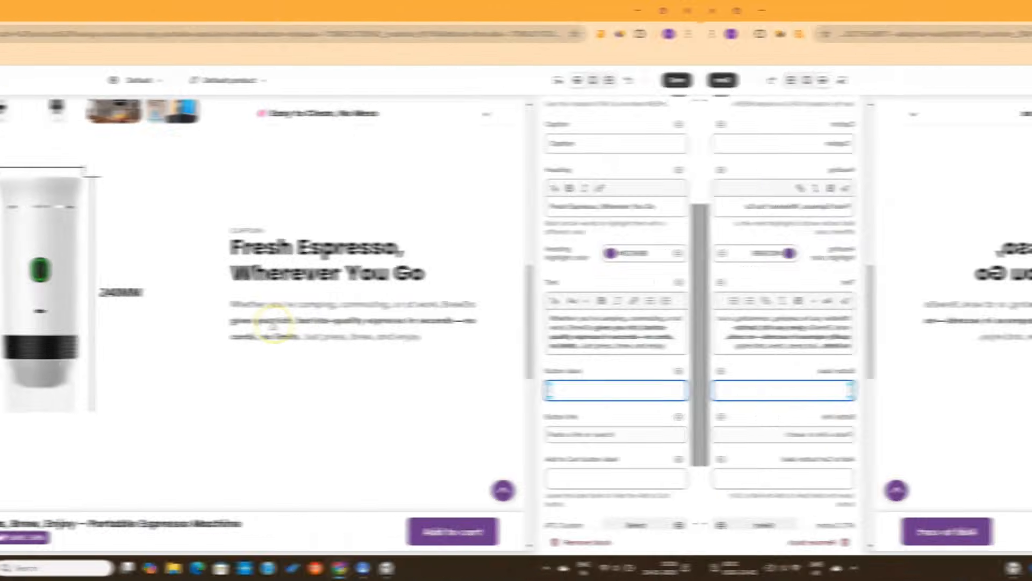
# Clear the second Multirow row's caption, and set its heading to "Cordless & Rechargeable – No Outlets Needed" copied from ChatGPT.
pyautogui.click(81, 375)
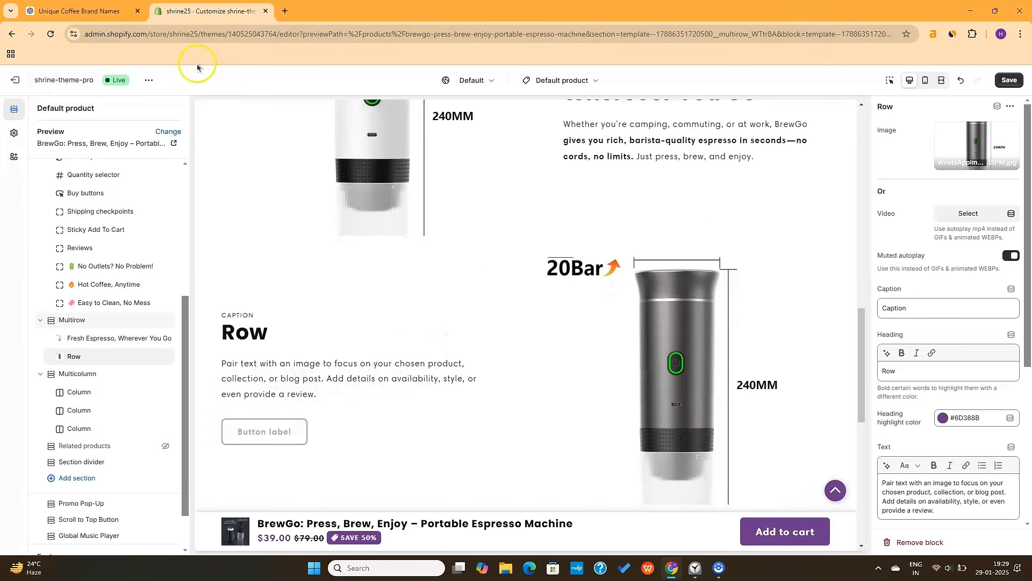
pyautogui.click(81, 11)
pyautogui.moveTo(388, 357); pyautogui.dragTo(567, 357)
pyautogui.click(225, 12)
pyautogui.hotkey('ctrl', 'a')
pyautogui.press('BackSpace')
pyautogui.click(914, 375)
pyautogui.hotkey('ctrl', 'a')
pyautogui.hotkey('ctrl', 'v')
# Copy the Section 2 subheading from ChatGPT, and replace the second Multirow row's text with it in the theme editor.
pyautogui.click(80, 11)
pyautogui.moveTo(401, 371); pyautogui.dragTo(677, 388)
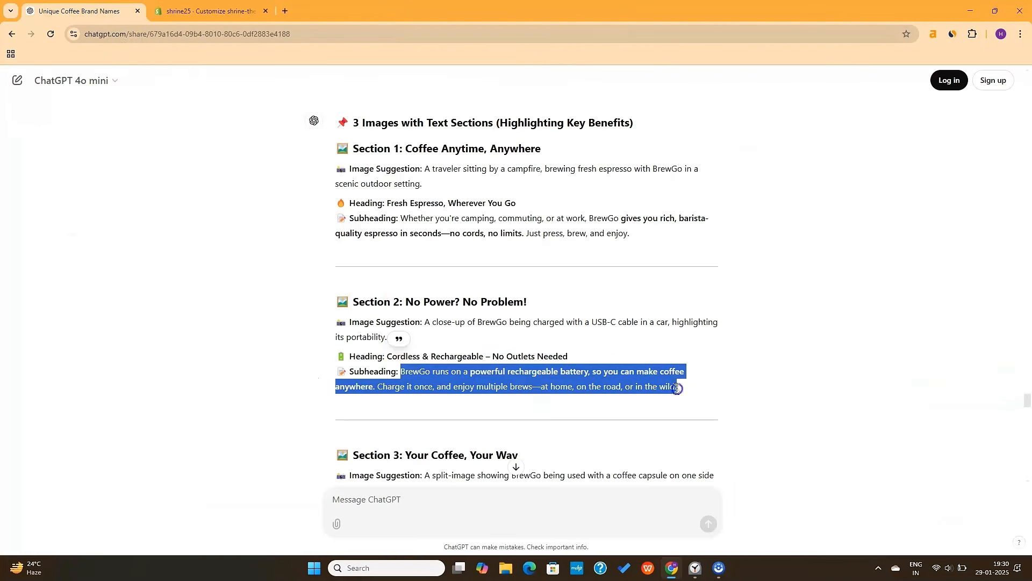
pyautogui.click(197, 12)
pyautogui.hotkey('ctrl', 'v')
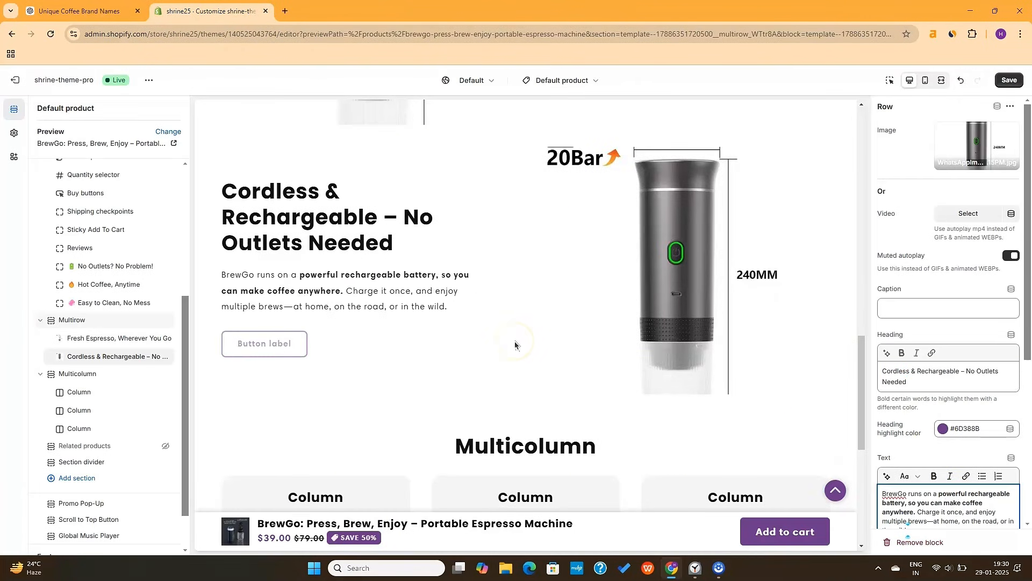
pyautogui.scroll(-5, 987, 325)
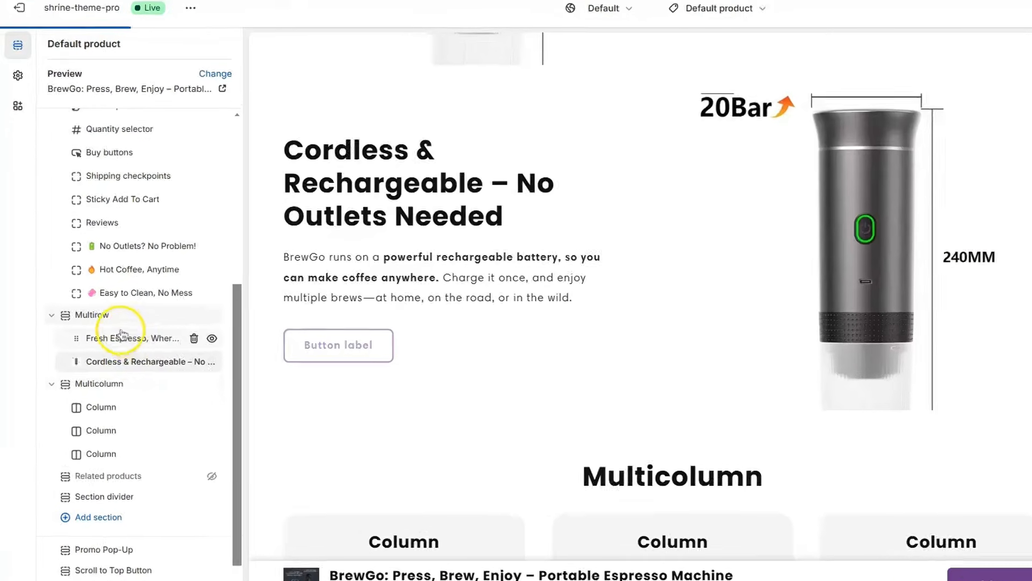
# Set the Multirow section's image height to Adapt to image, check both rows in the preview, and open the desktop image width options.
pyautogui.click(121, 321)
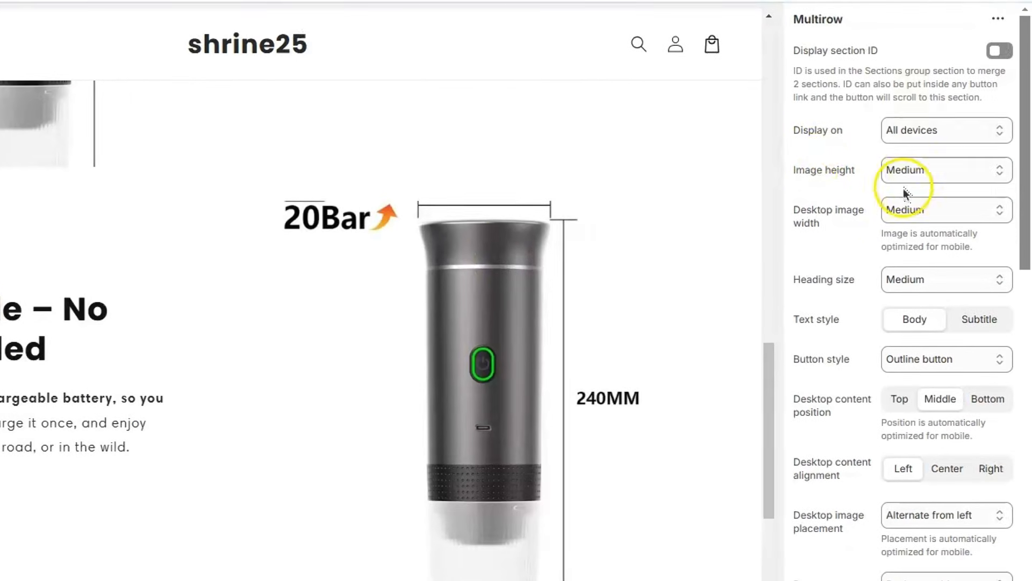
pyautogui.click(924, 173)
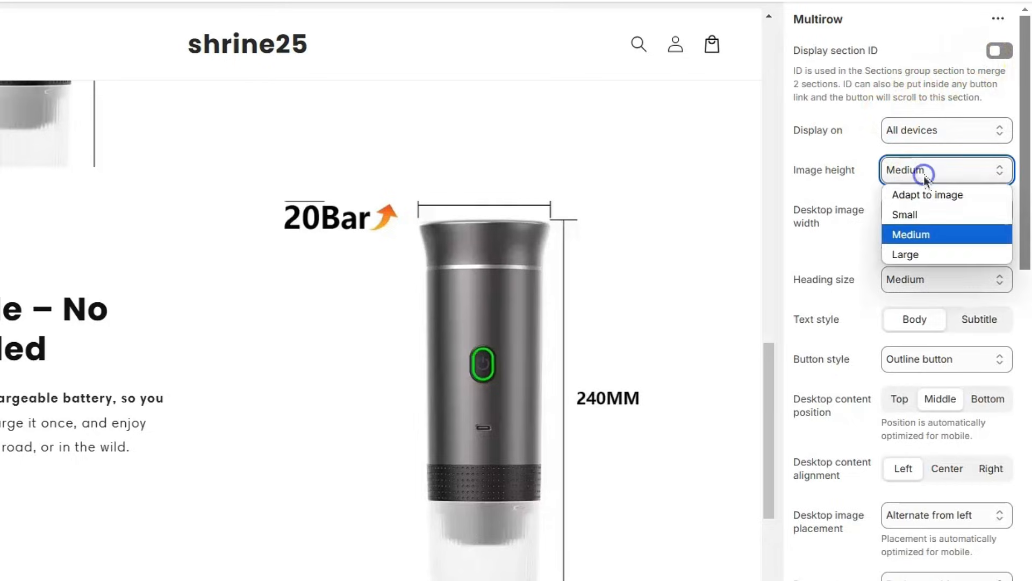
pyautogui.click(927, 203)
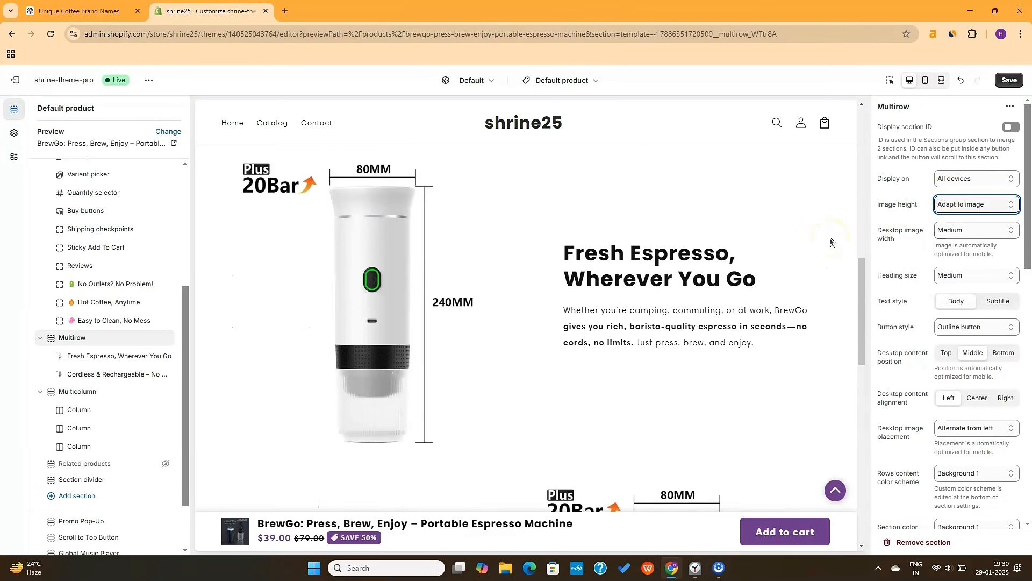
pyautogui.scroll(-5, 830, 242)
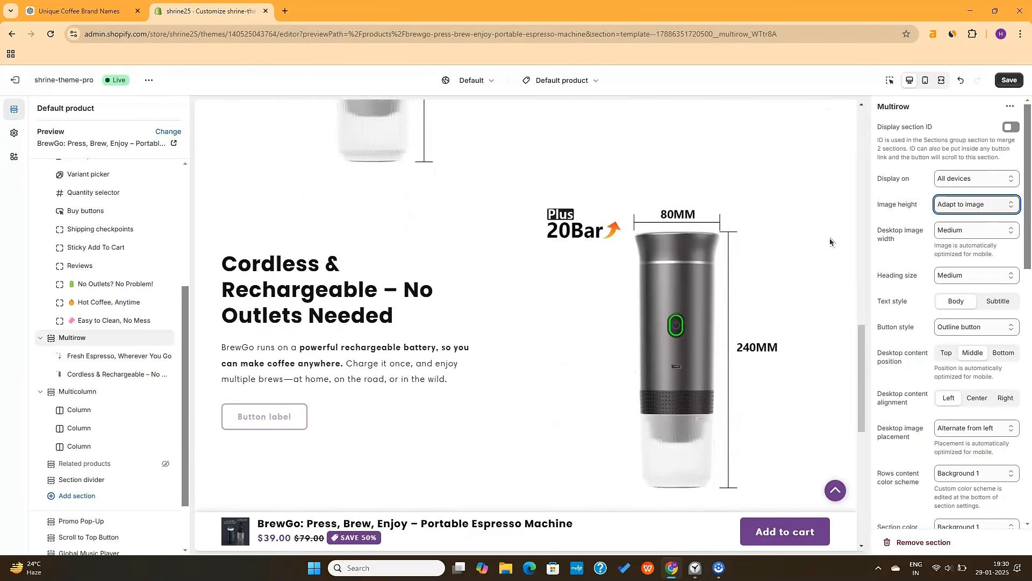
pyautogui.click(989, 232)
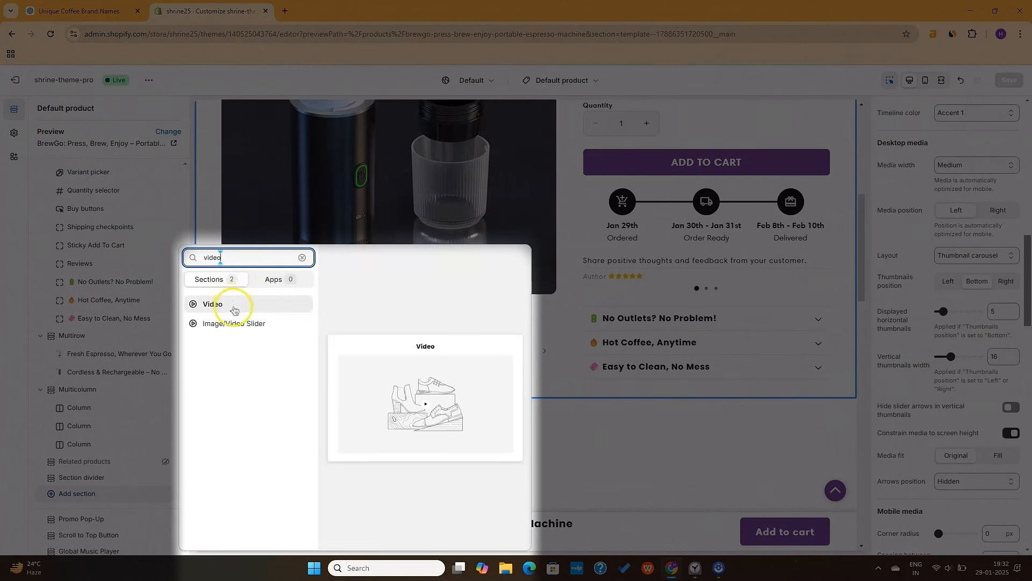
# Add a Video section to the product page, and move it directly above the Multirow section.
pyautogui.click(234, 310)
pyautogui.moveTo(47, 406); pyautogui.dragTo(47, 268)
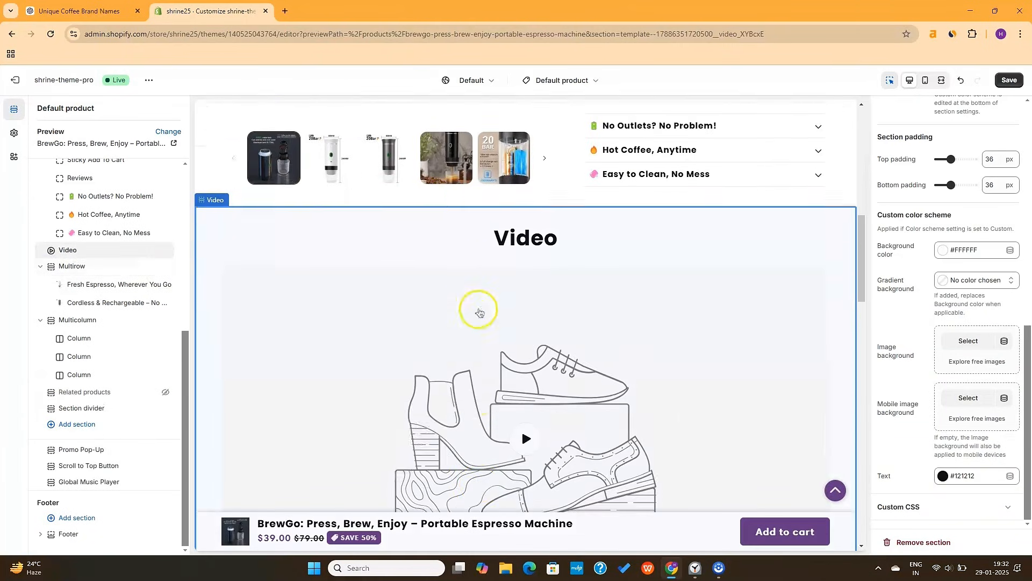
pyautogui.scroll(-3, 481, 312)
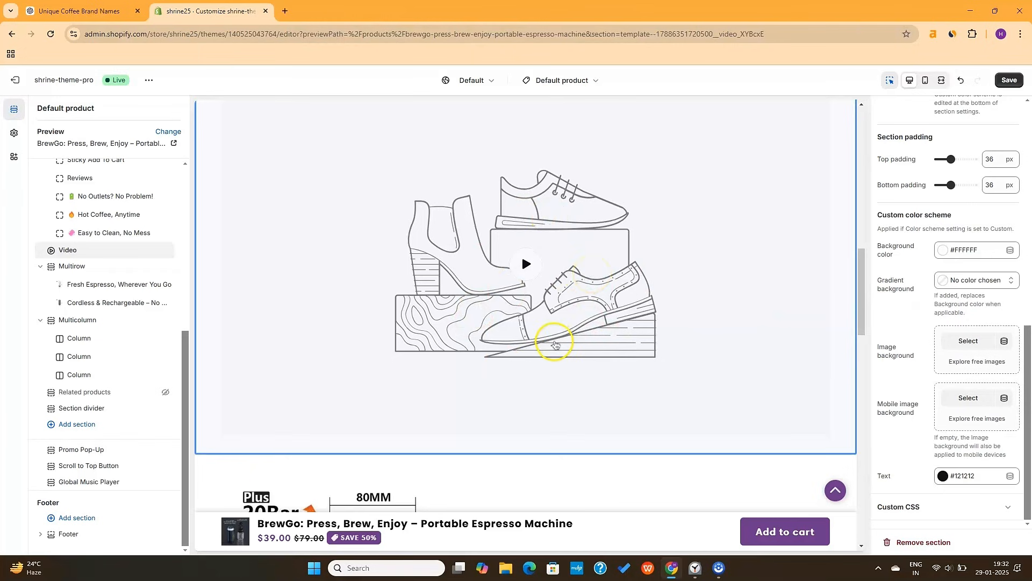
pyautogui.scroll(1, 656, 340)
pyautogui.scroll(5, 973, 253)
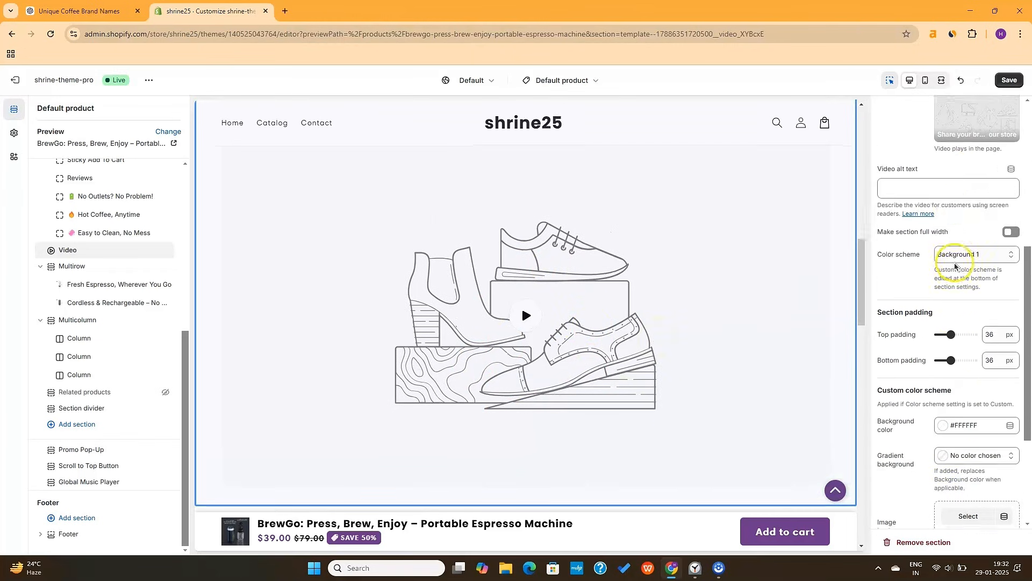
# Set the heading of the Video section to "See How it Works".
pyautogui.scroll(4, 963, 227)
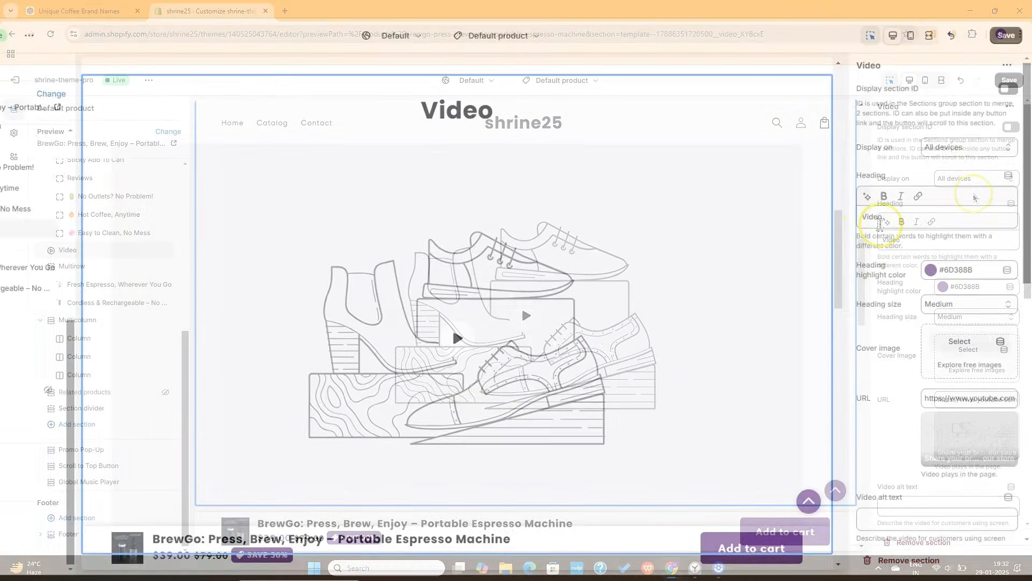
pyautogui.tripleClick(915, 240)
pyautogui.write('See How it Works')
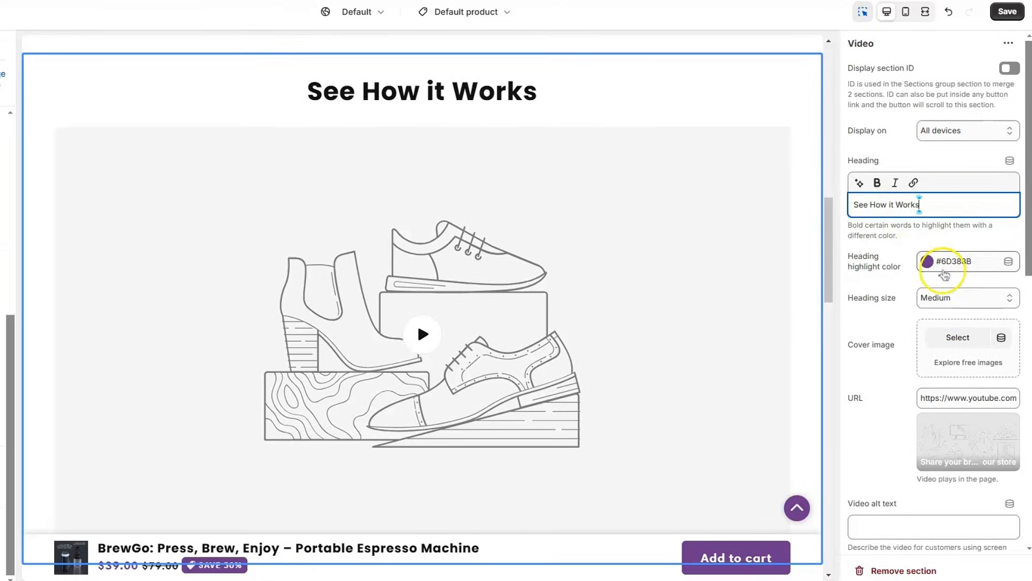
# Replace the Video section's URL with the copied YouTube link to the WACACO coffee maker video.
pyautogui.scroll(-1, 946, 280)
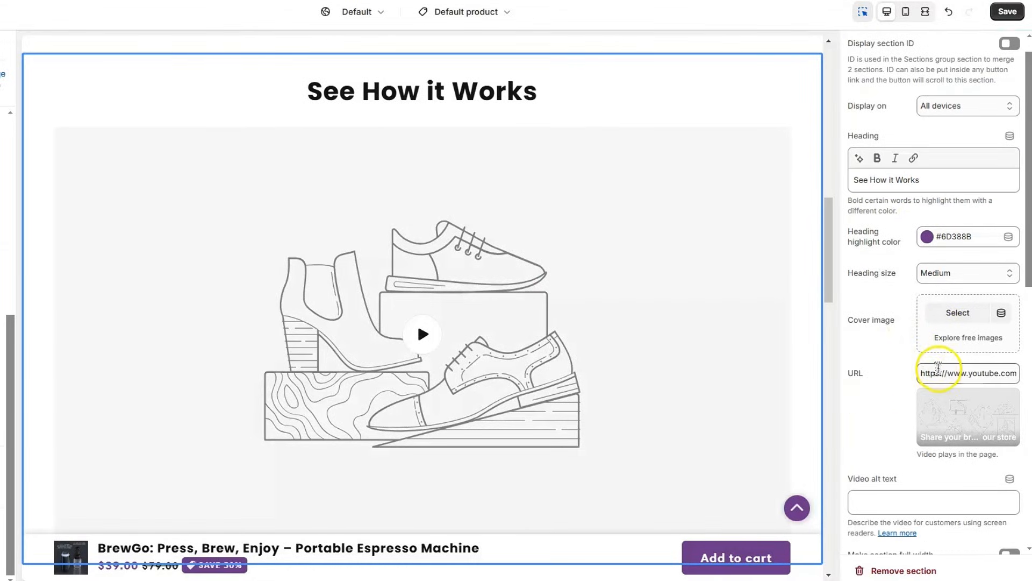
pyautogui.tripleClick(956, 373)
pyautogui.hotkey('ctrl', 'v')
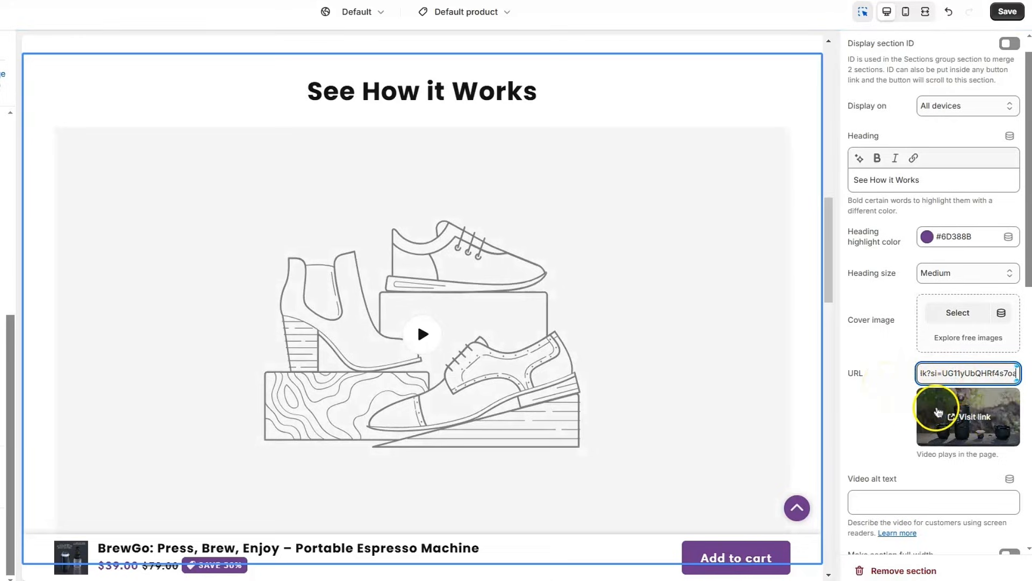
pyautogui.click(834, 421)
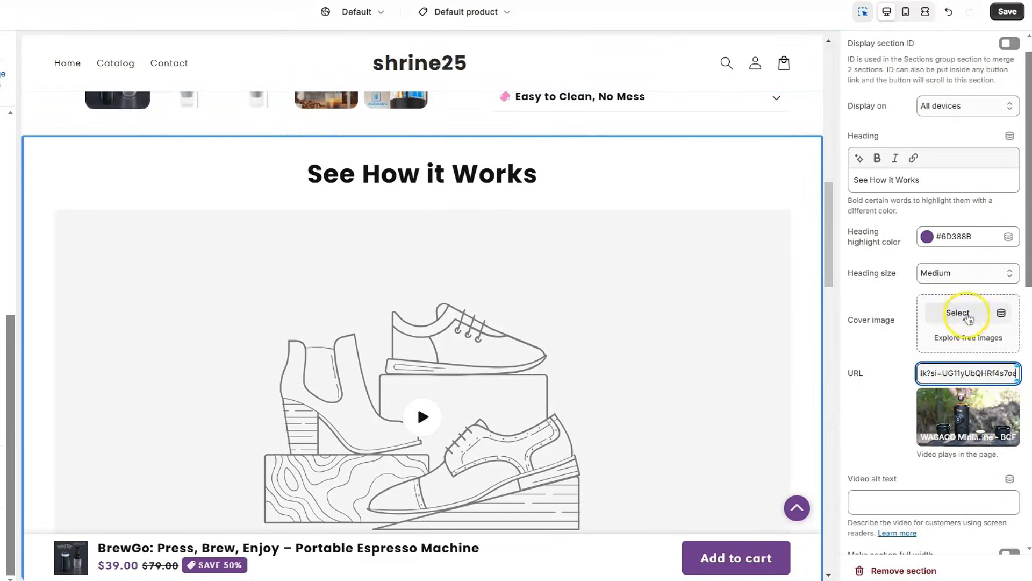
# Set the Video section's cover image to the product picture showing the water tank and coffee powder adapter.
pyautogui.click(968, 316)
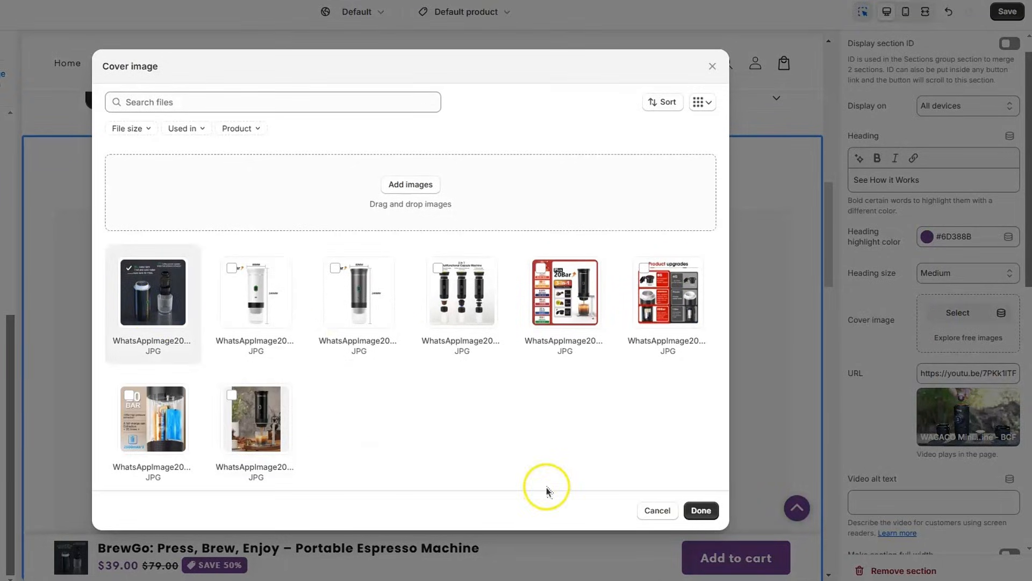
pyautogui.click(700, 514)
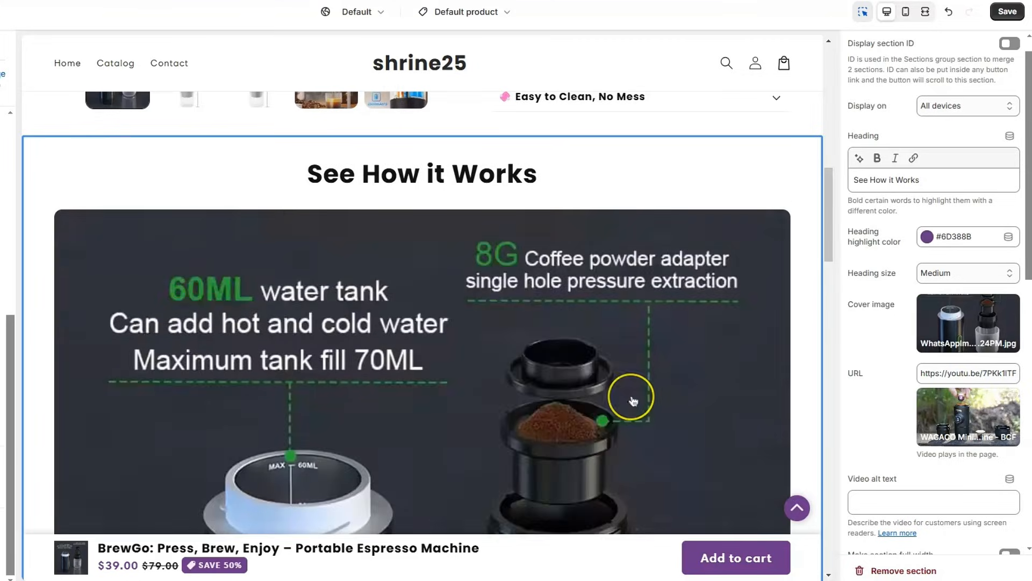
pyautogui.scroll(-8, 630, 399)
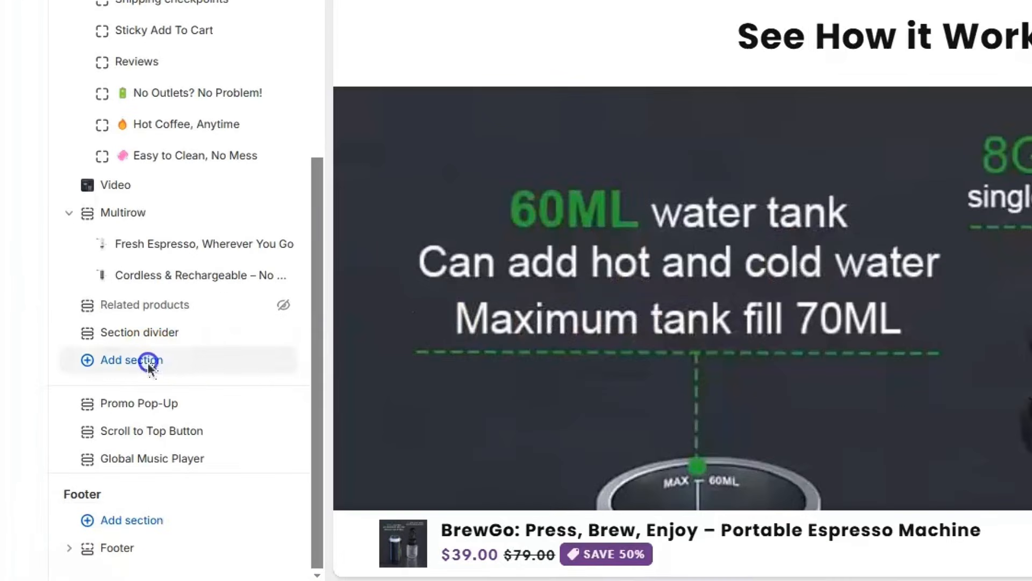
# Find the Testimonials section among the available sections, and add it to the product page.
pyautogui.click(86, 425)
pyautogui.write('testimonial')
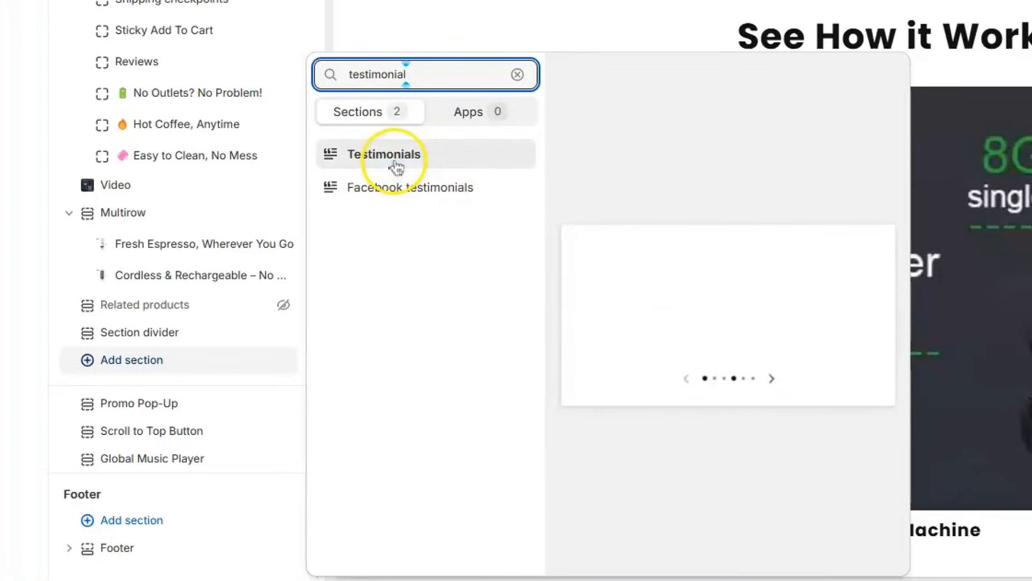
pyautogui.click(396, 167)
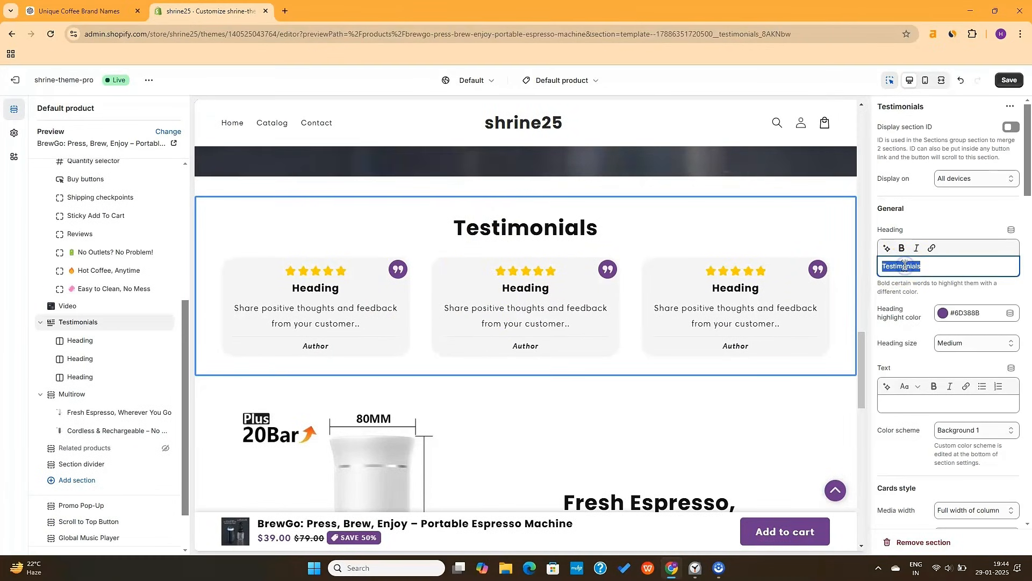
# Set the heading of the Testimonials section to "Customer Reviews".
pyautogui.write('S')
pyautogui.press('BackSpace')
pyautogui.write('Customer Reviews')
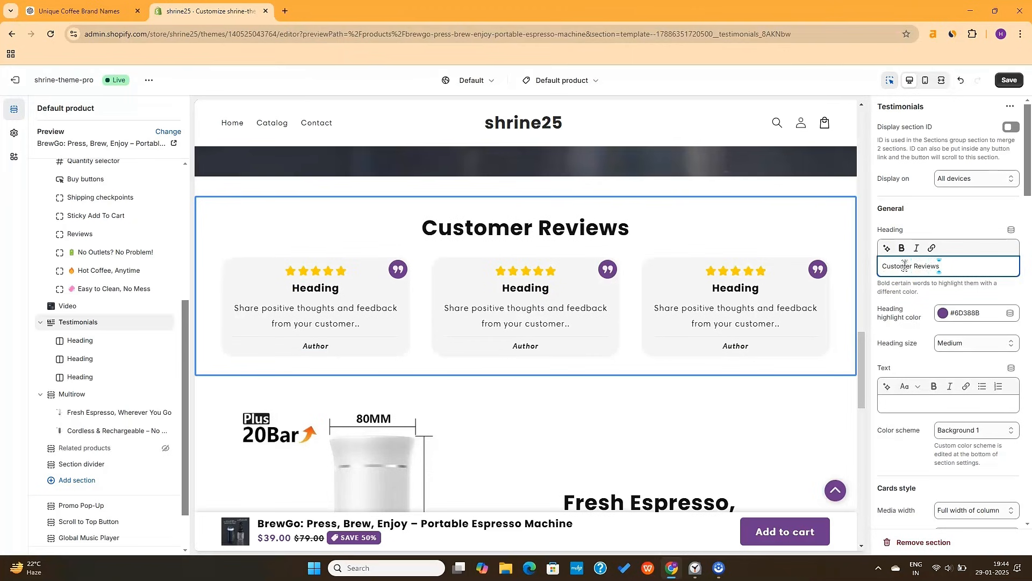
pyautogui.scroll(-3, 946, 317)
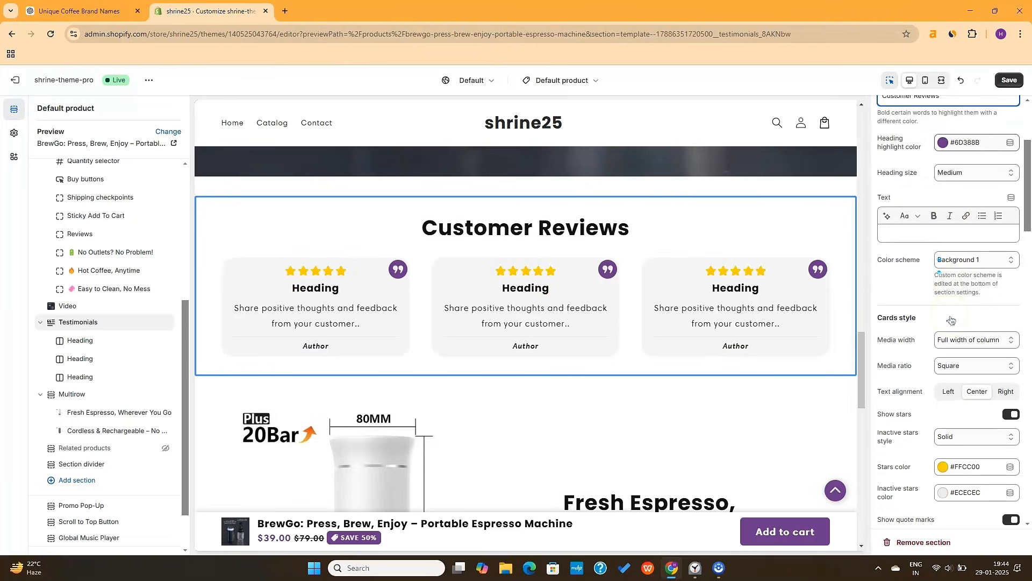
# Set the first testimonial's heading to "I love it" and its description to "Love the product, it is good, effective and last longer".
pyautogui.click(360, 300)
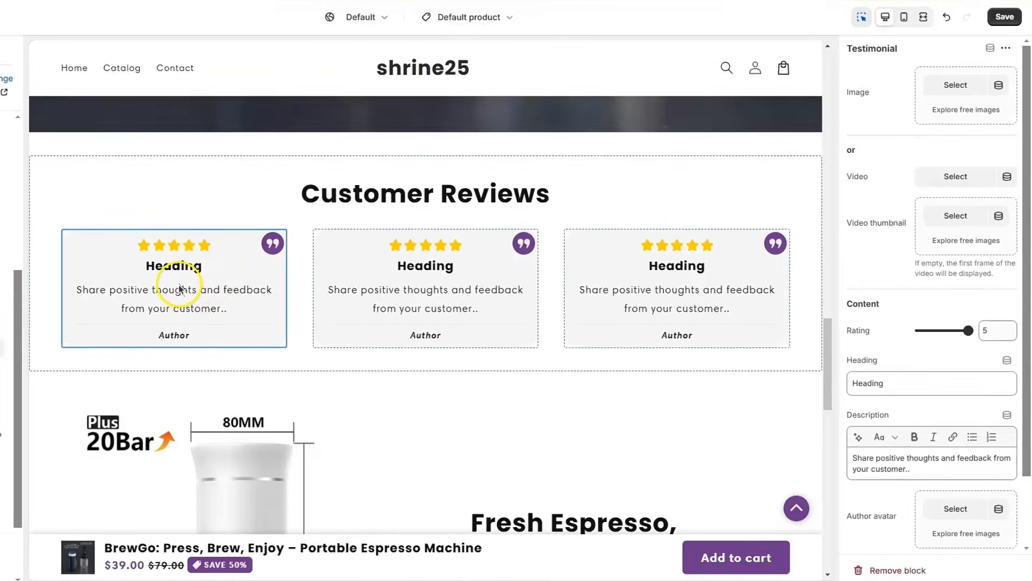
pyautogui.click(905, 303)
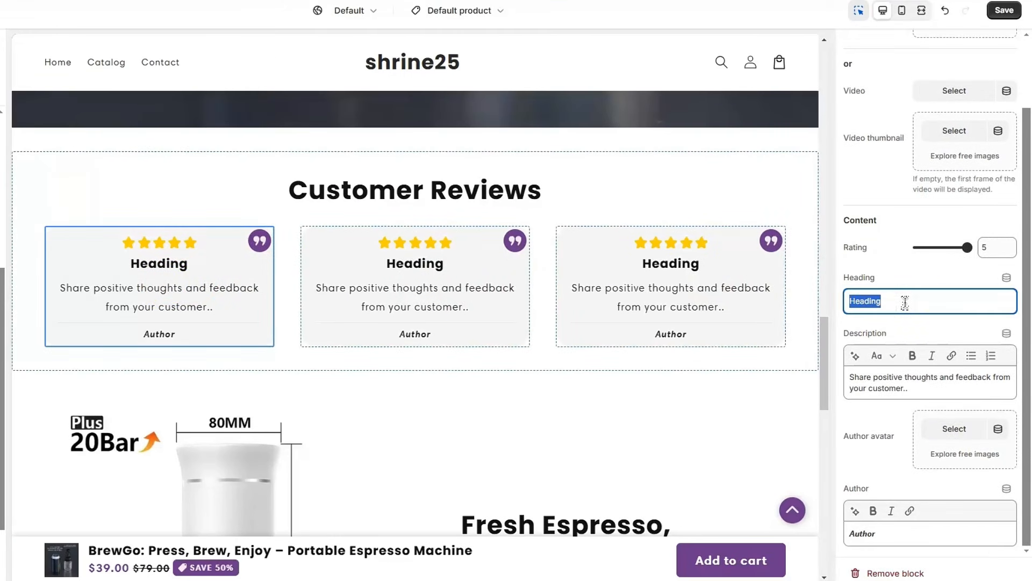
pyautogui.tripleClick(872, 379)
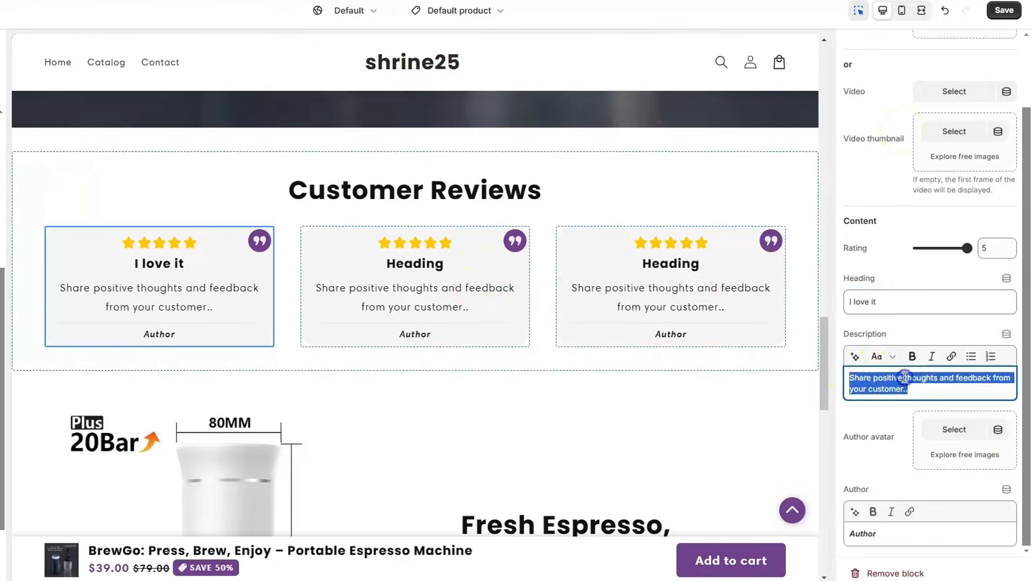
pyautogui.write('Love the product, it')
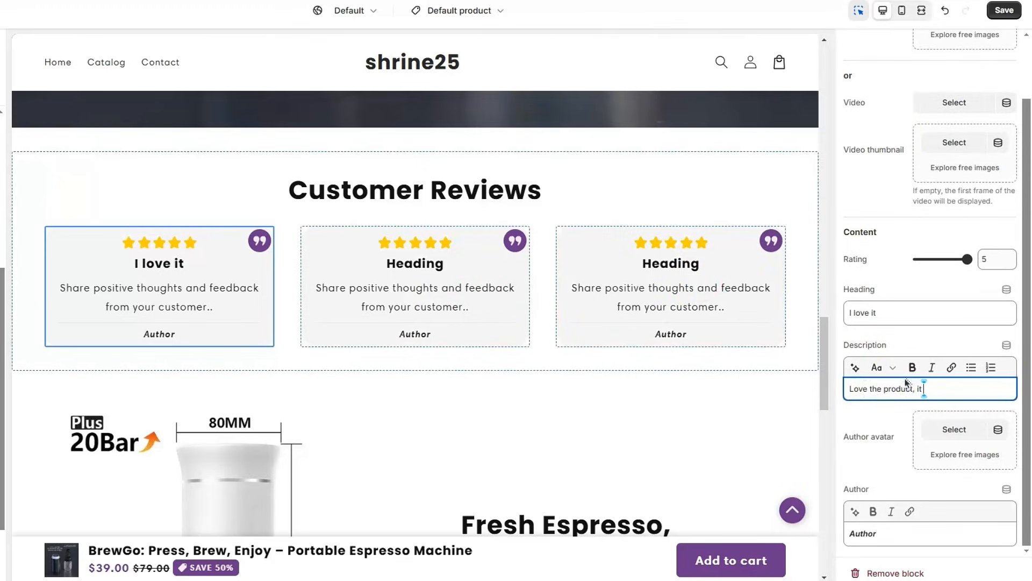
pyautogui.write(' is good, effective and last longer')
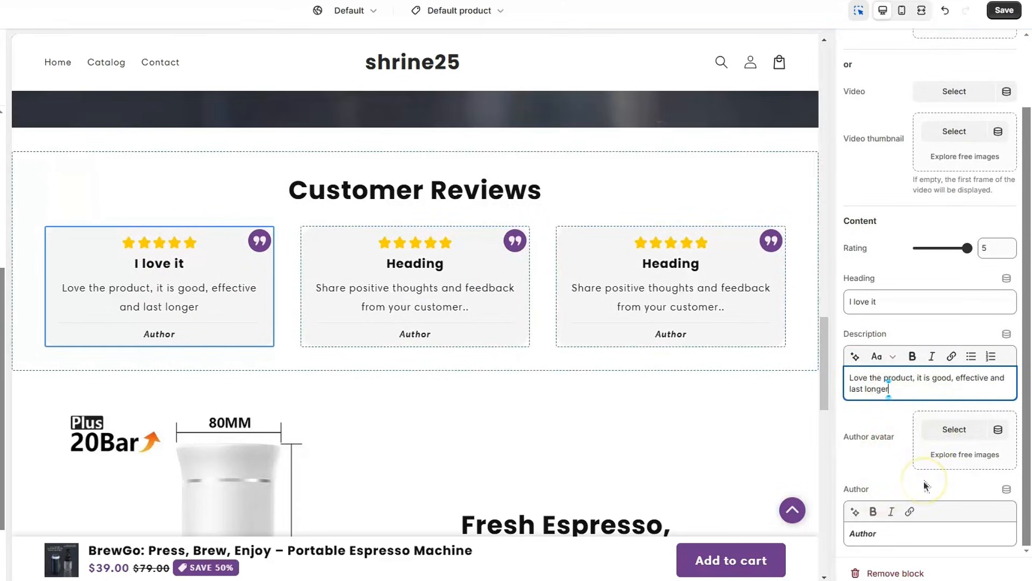
# Replace the first testimonial's author placeholder with the reviewer's first name.
pyautogui.doubleClick(864, 534)
pyautogui.write('John')
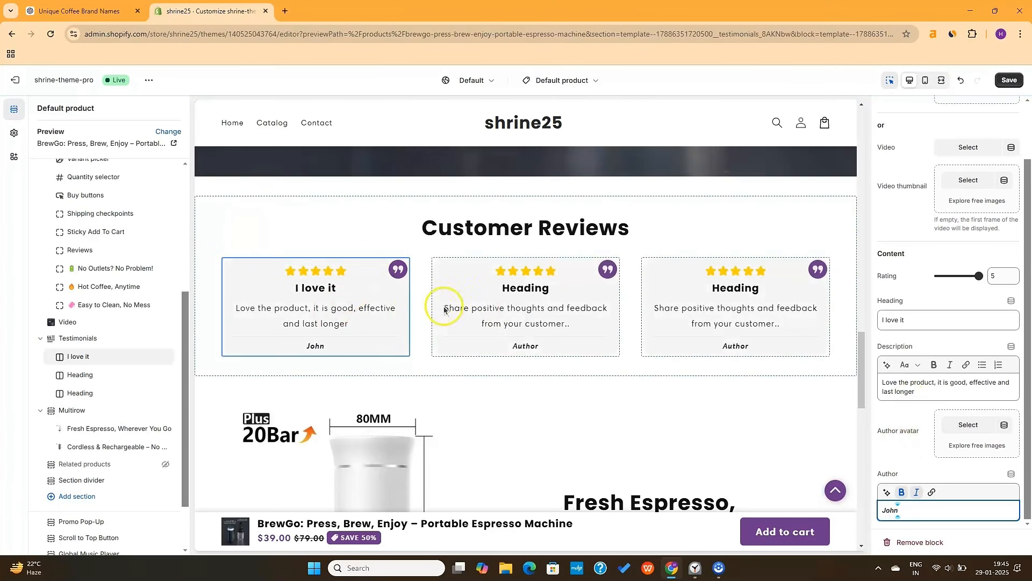
pyautogui.scroll(1, 460, 284)
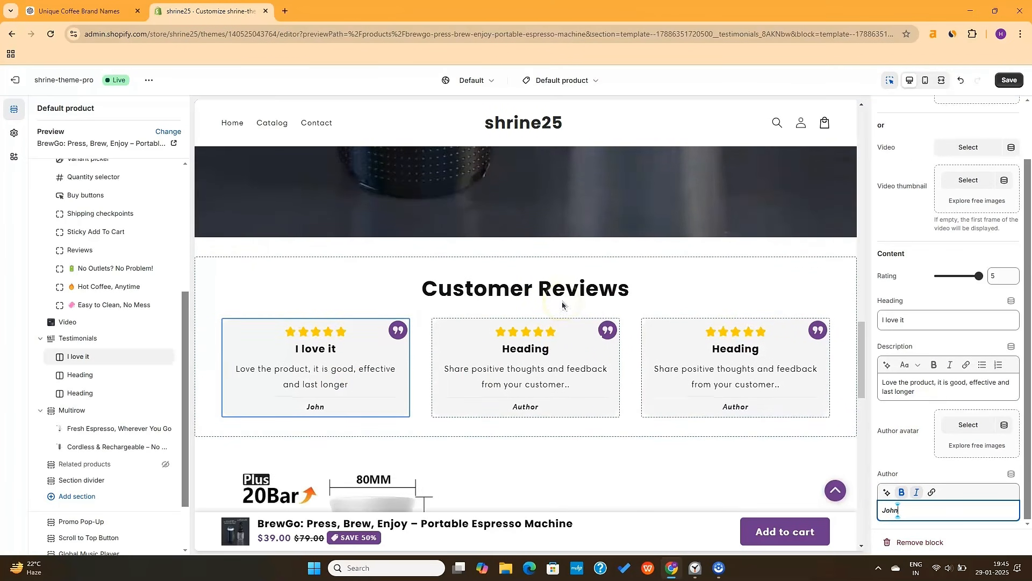
# Try the Trustpilot reviews section on the product page in place of the testimonials, and remove it again.
pyautogui.click(660, 271)
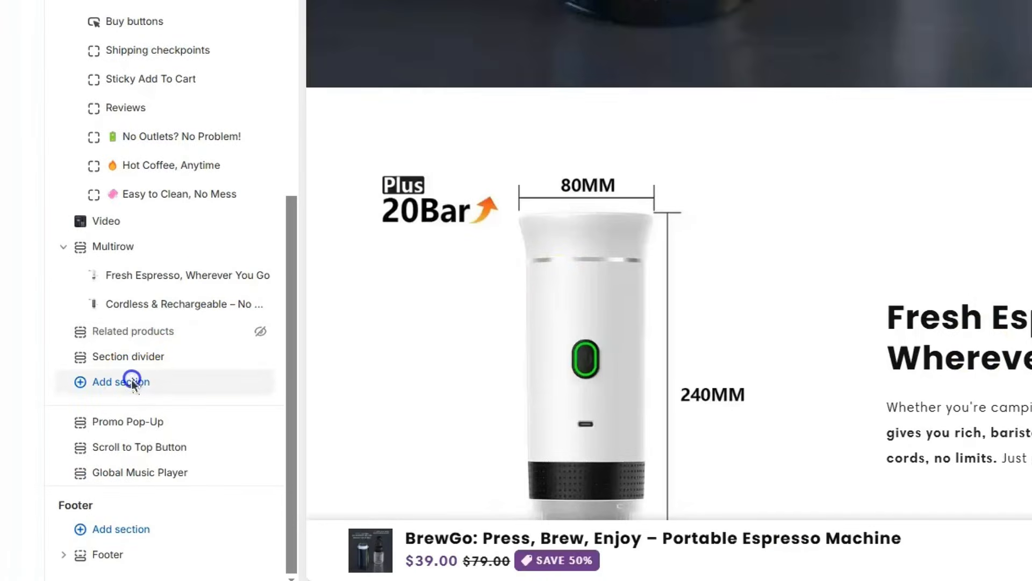
pyautogui.click(133, 381)
pyautogui.write('reviews')
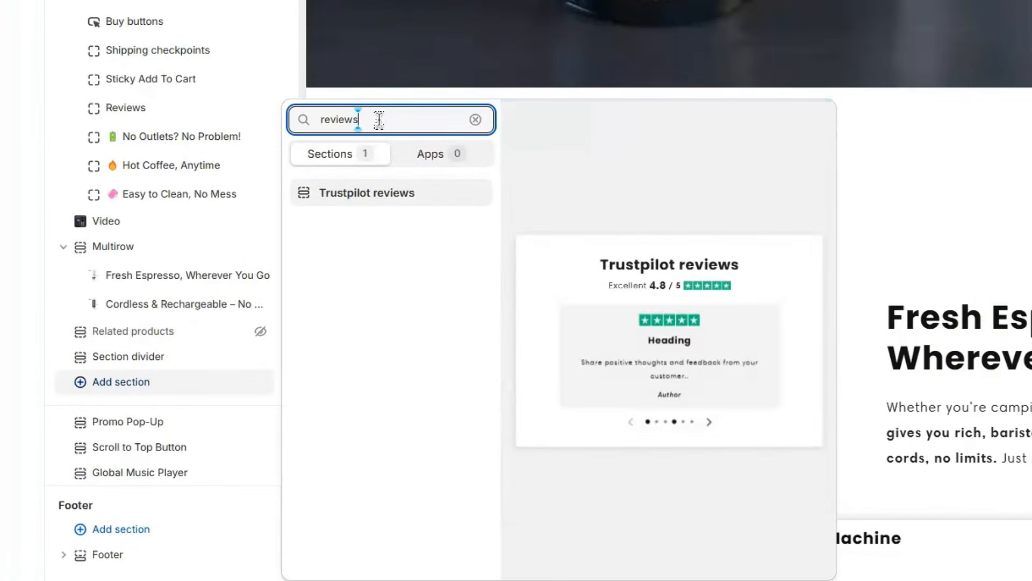
pyautogui.click(398, 199)
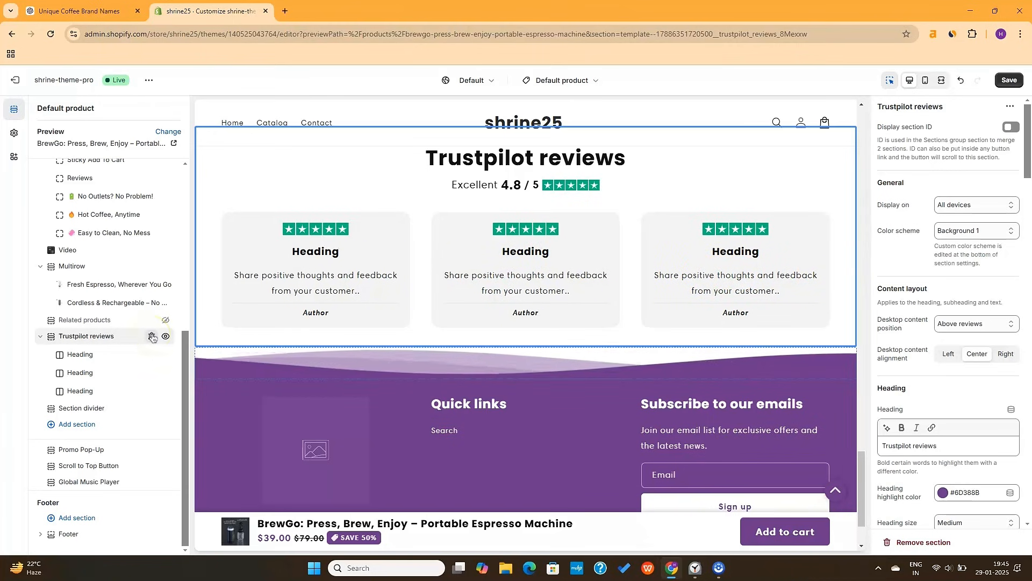
pyautogui.click(153, 336)
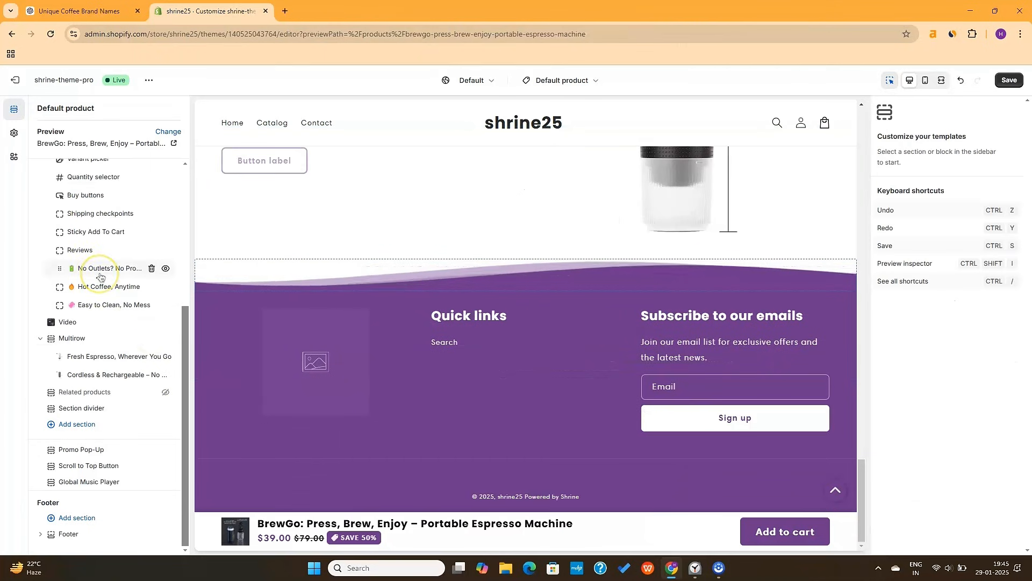
# Find the Comparison table among the available sections and add it to the product page.
pyautogui.scroll(3, 100, 277)
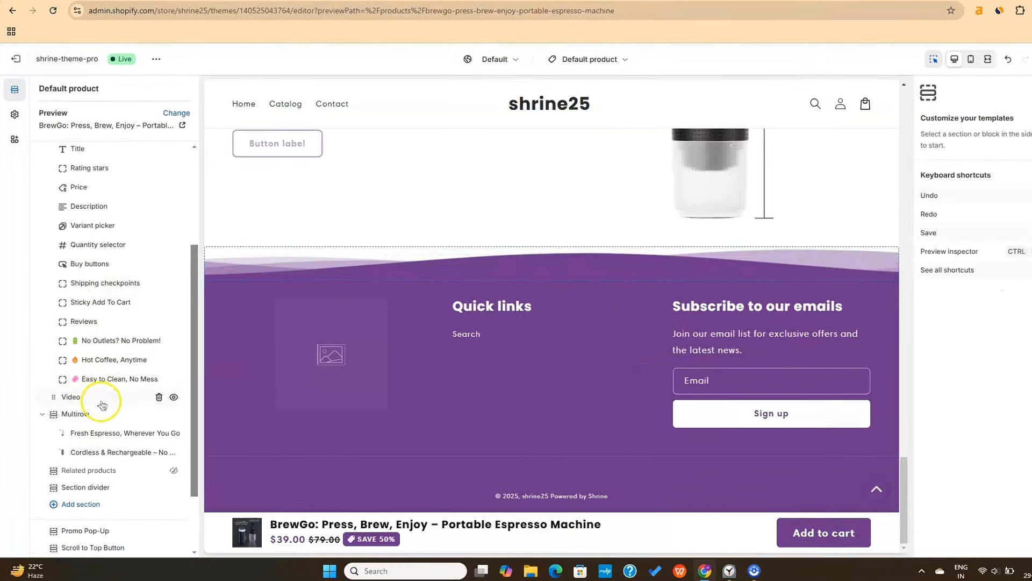
pyautogui.moveTo(107, 410)
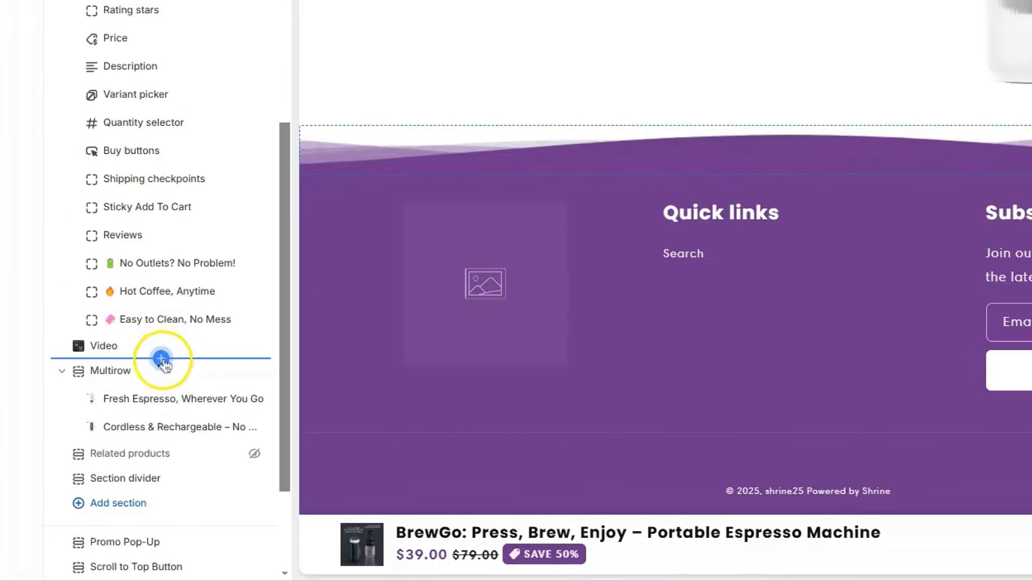
pyautogui.click(161, 359)
pyautogui.write('comparison')
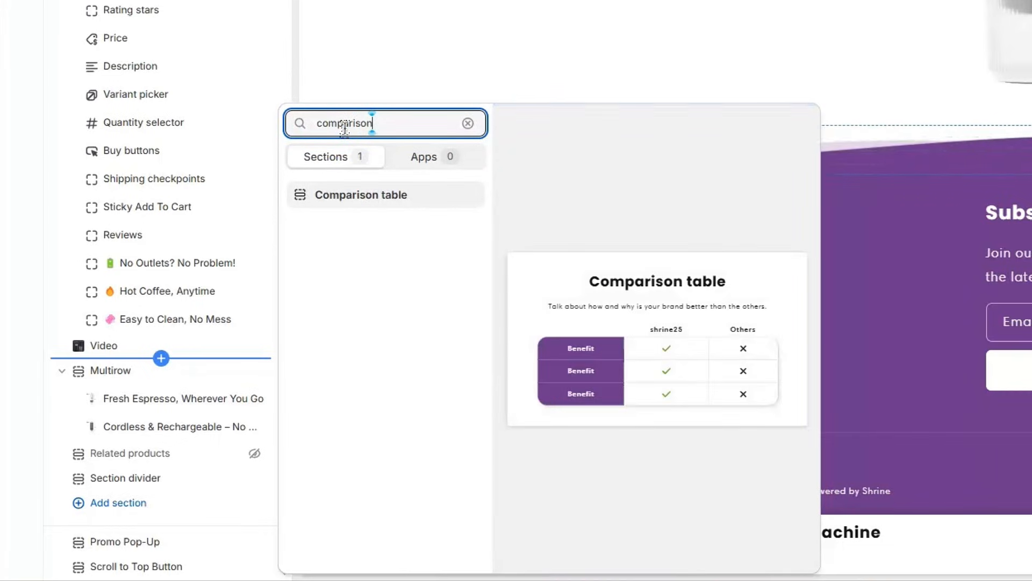
pyautogui.click(398, 199)
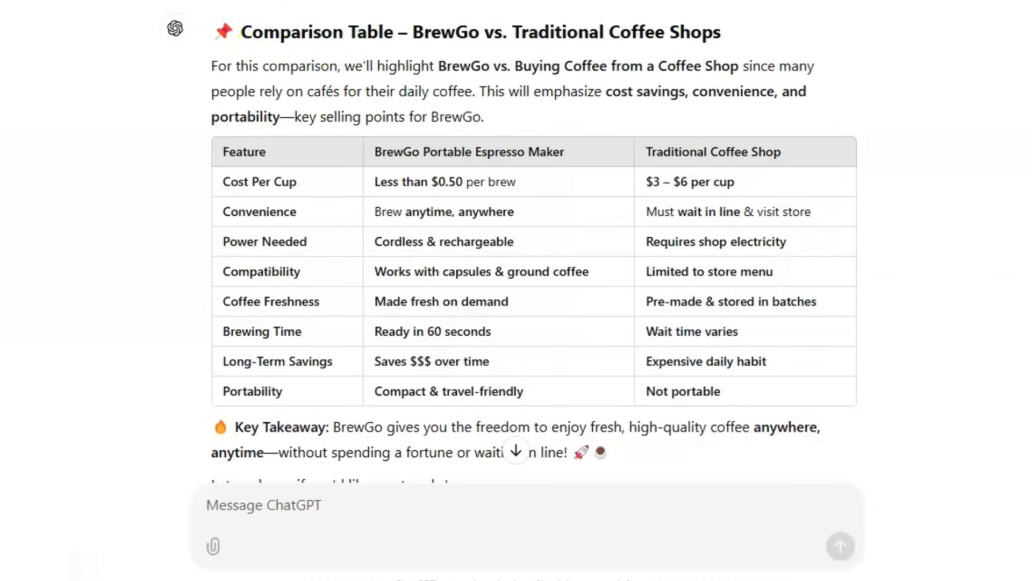
# Using the ChatGPT comparison, set the section's heading to "BrewGo vs. Traditional Coffee Shops" and its rows to Convenience, Coffee Freshness, Portability and Long-Term Savings.
pyautogui.moveTo(414, 32); pyautogui.dragTo(731, 33)
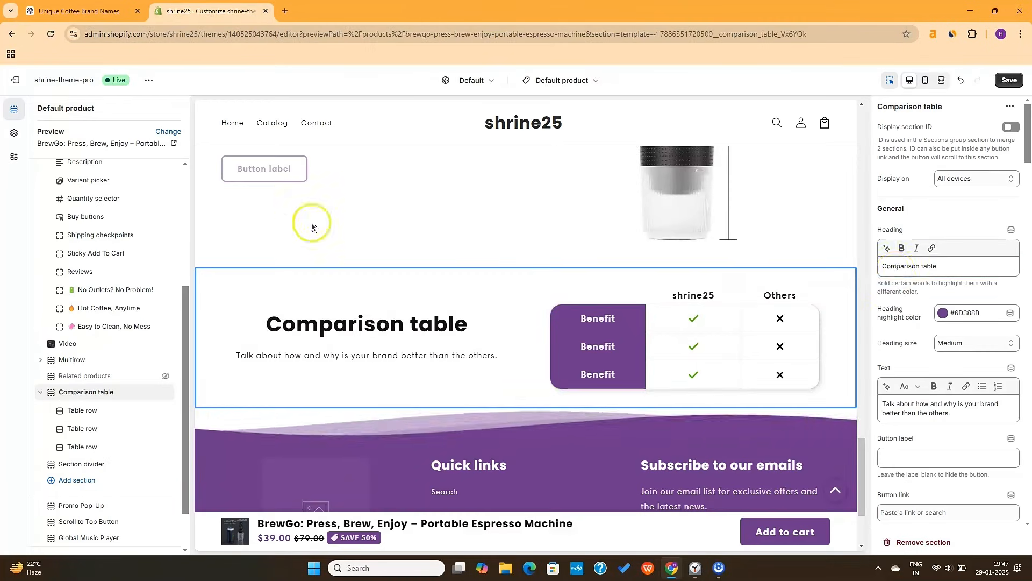
pyautogui.write('BrewGo vs. Traditional Coffee Shops')
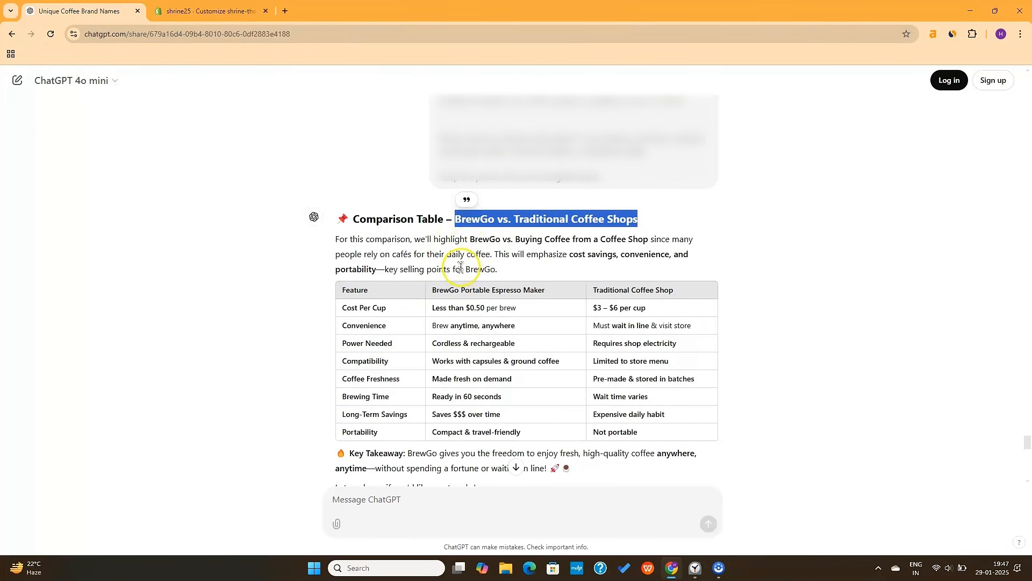
pyautogui.moveTo(342, 308); pyautogui.dragTo(386, 307)
pyautogui.hotkey('ctrl', 'c')
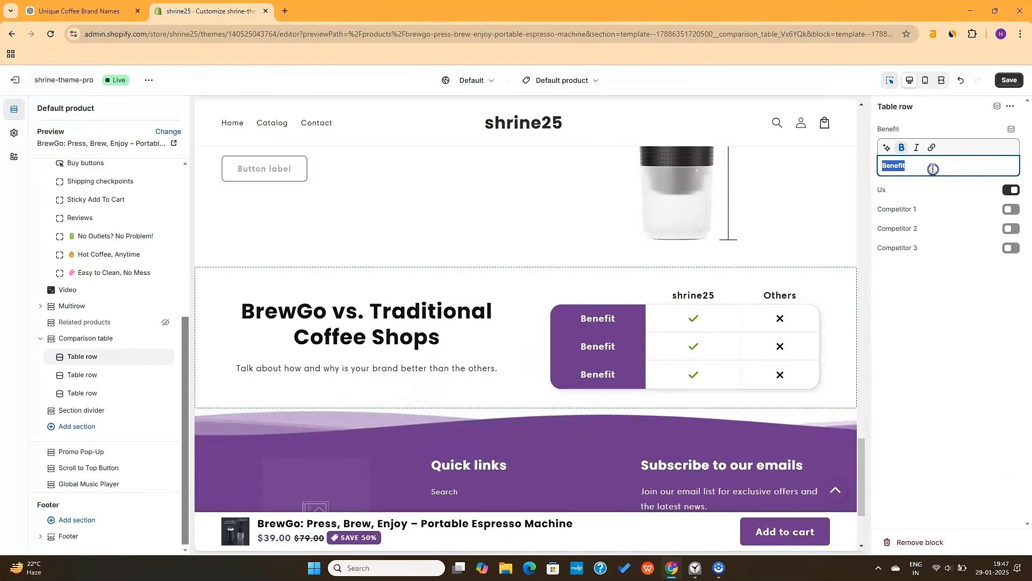
pyautogui.hotkey('ctrl', 'v')
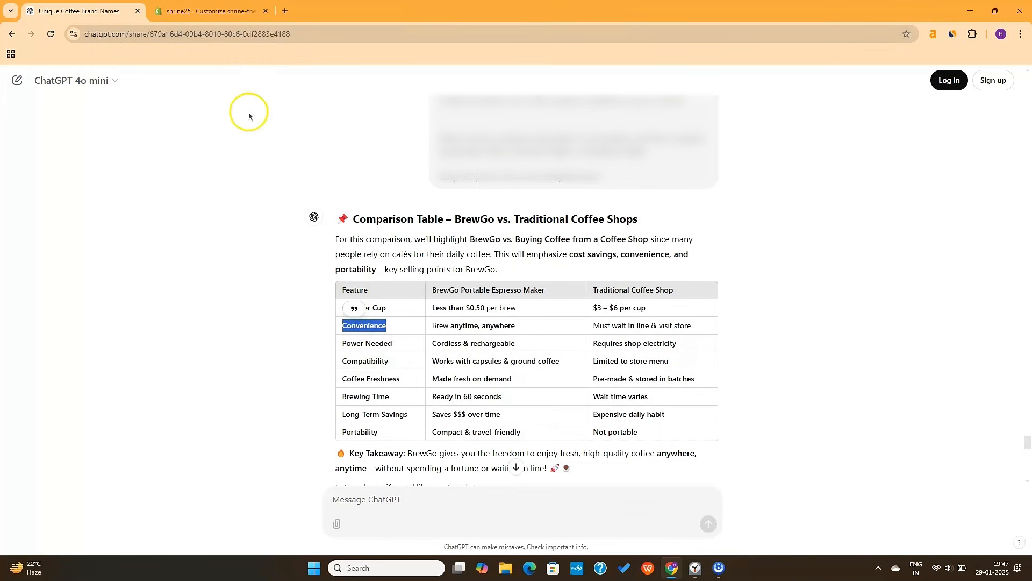
pyautogui.click(601, 346)
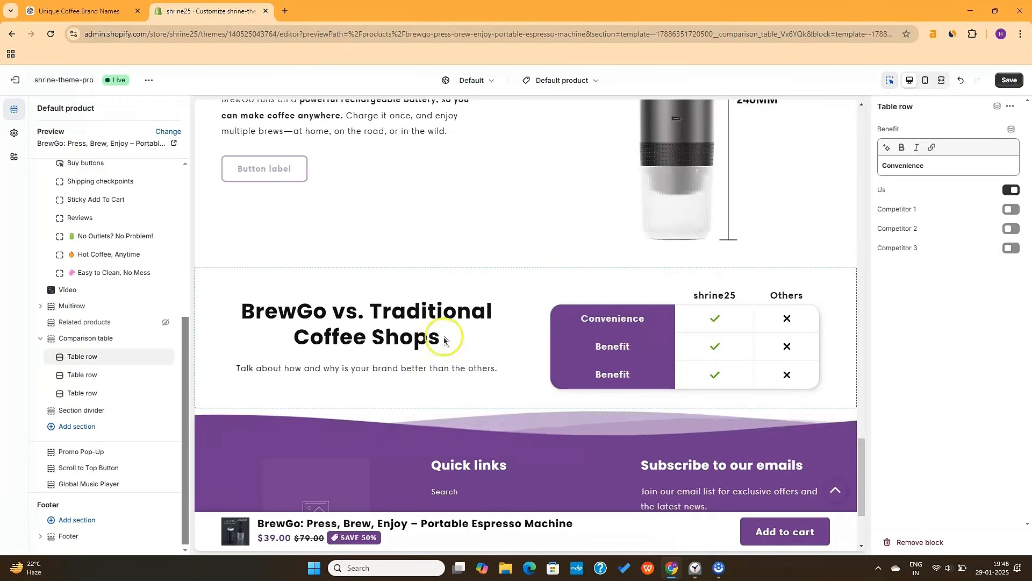
pyautogui.hotkey('ctrl', 'v')
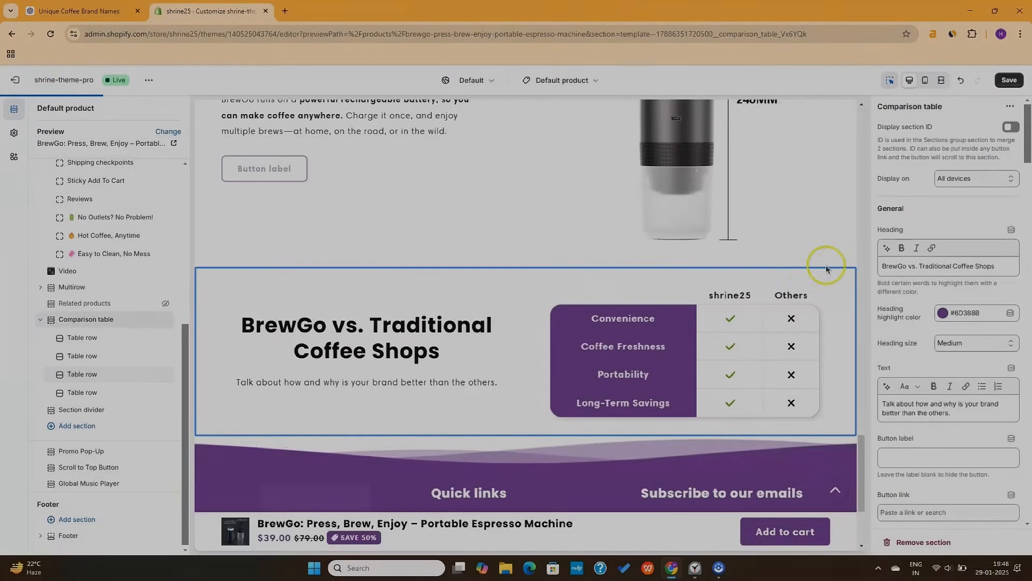
# Label the comparison table's own column "BrewGO" and its competitor column "Shop", displaying only one competitor.
pyautogui.scroll(-2, 826, 269)
pyautogui.scroll(-10, 932, 278)
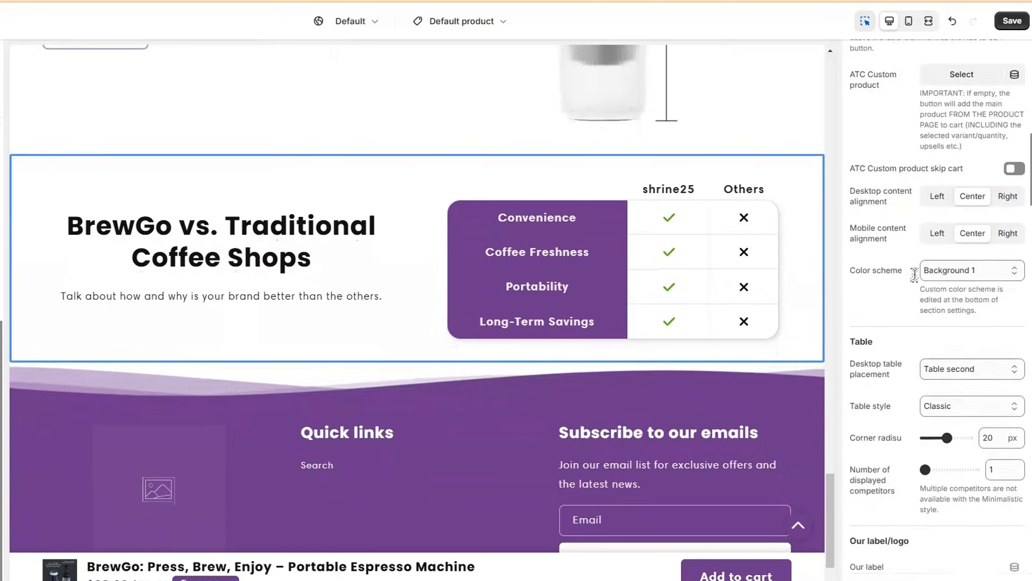
pyautogui.scroll(-4, 914, 274)
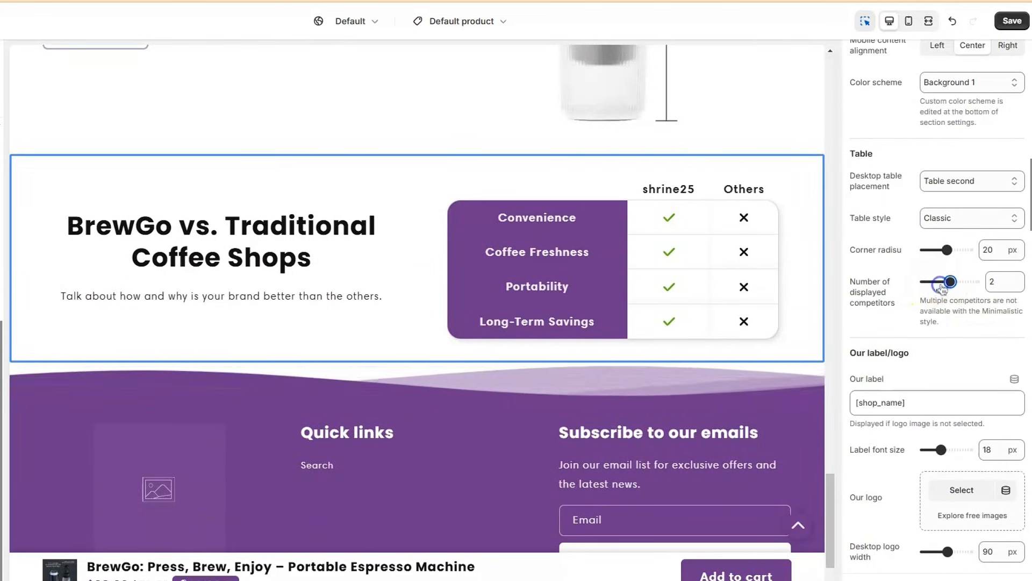
pyautogui.scroll(-4, 852, 255)
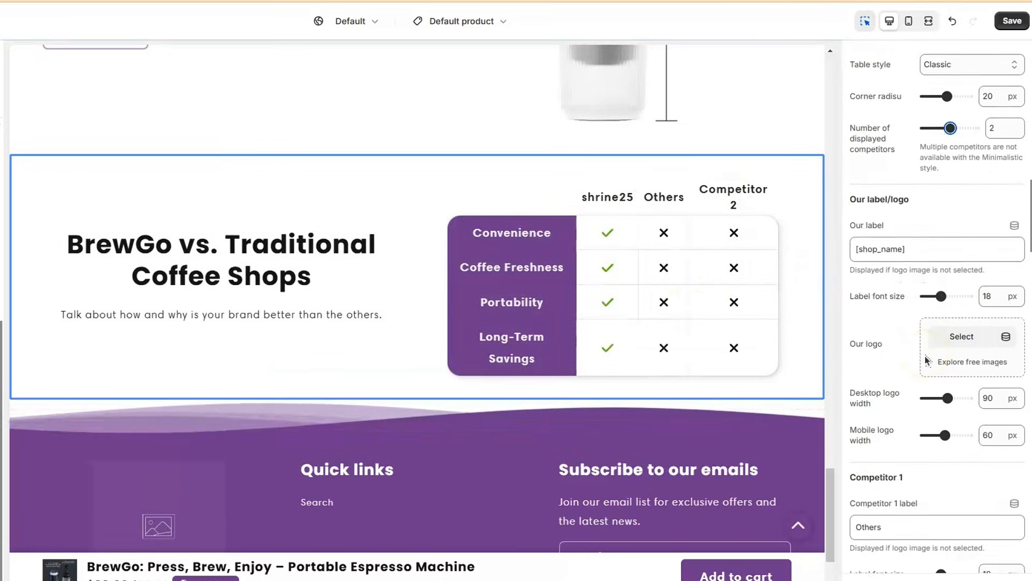
pyautogui.tripleClick(926, 220)
pyautogui.write('BrewGO')
pyautogui.scroll(-3, 905, 322)
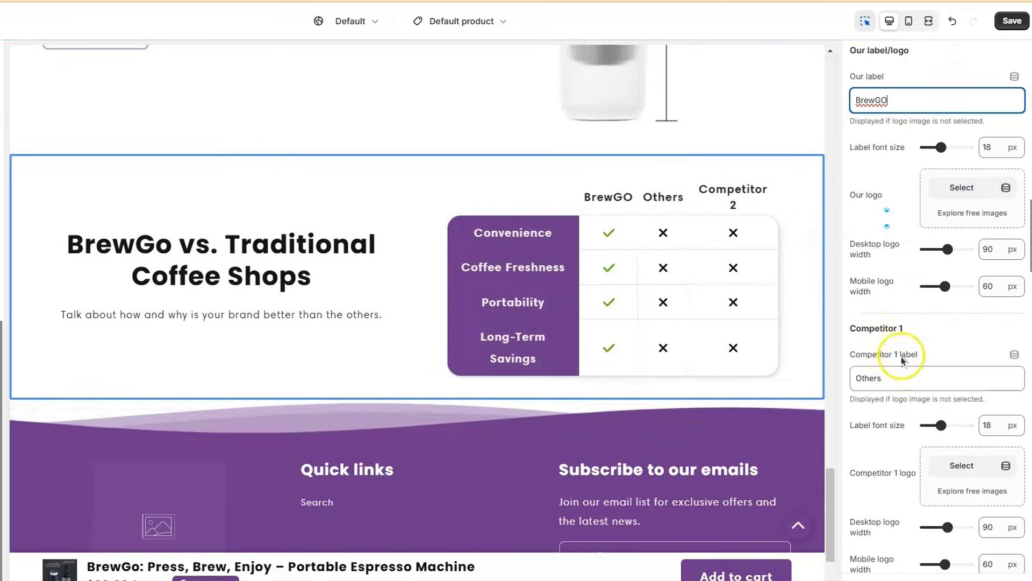
pyautogui.tripleClick(899, 376)
pyautogui.write('Shop')
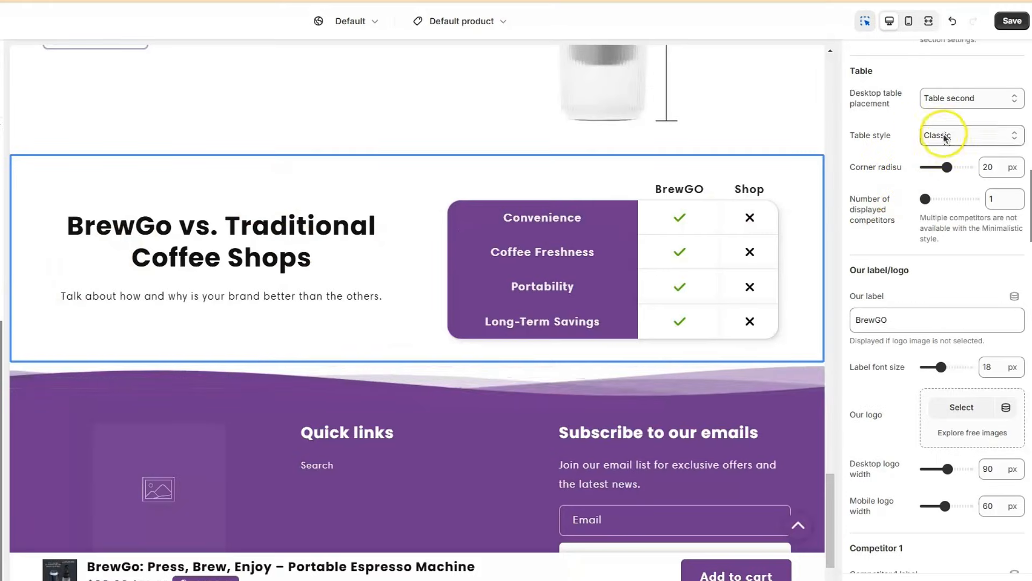
# Try the Centered and Minimalistic styles on the comparison table, and return its style to Classic.
pyautogui.click(968, 136)
pyautogui.click(945, 167)
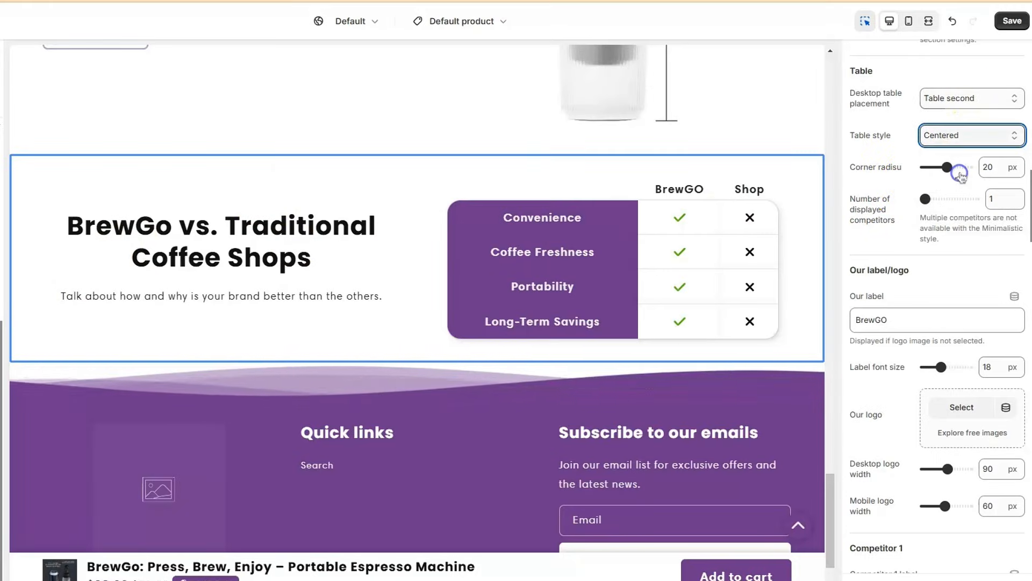
pyautogui.click(990, 134)
pyautogui.click(976, 187)
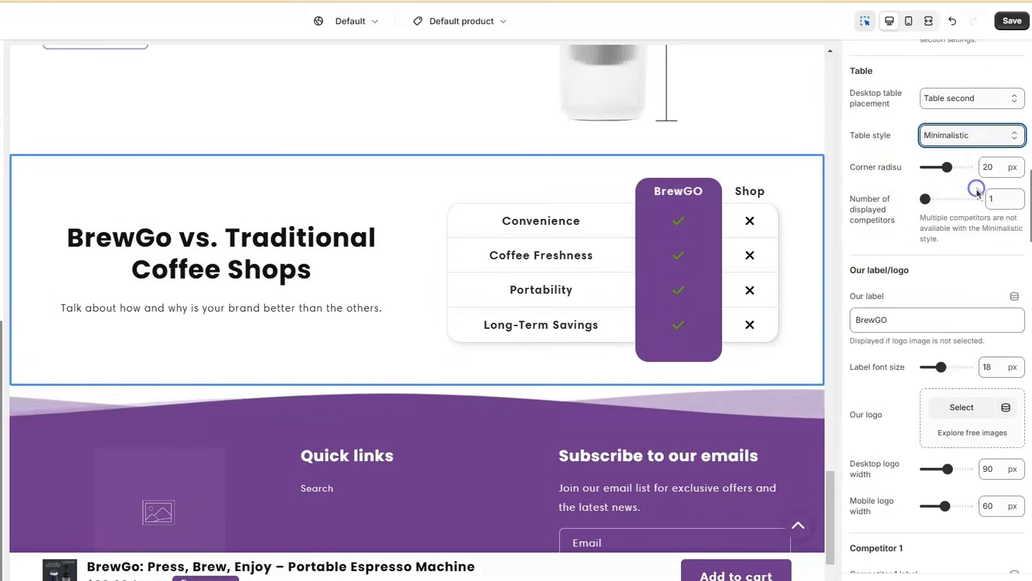
pyautogui.click(982, 137)
pyautogui.click(979, 153)
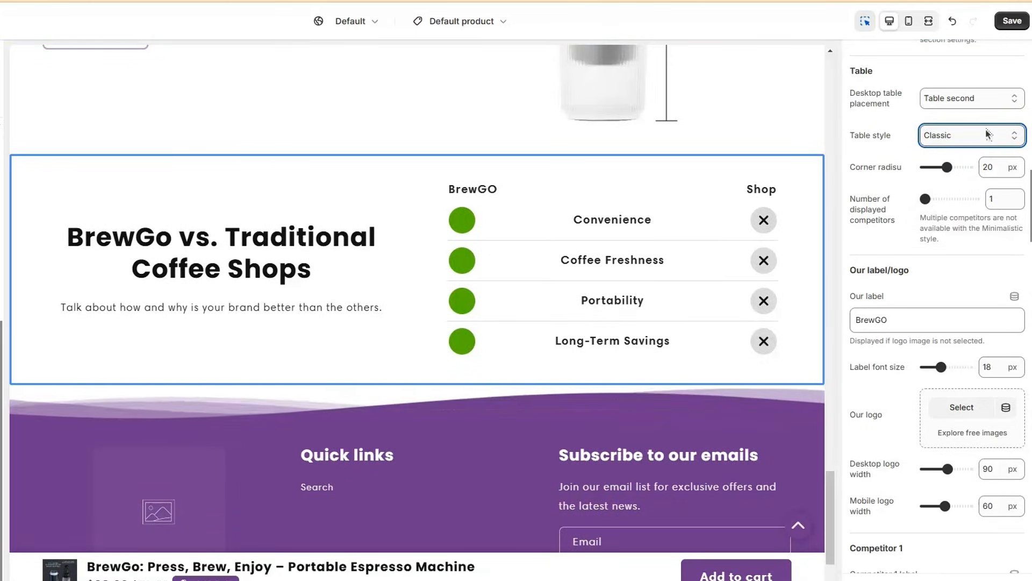
pyautogui.click(986, 131)
pyautogui.click(959, 115)
# Set the comparison section's desktop table placement to Table first, and save the template changes.
pyautogui.click(984, 93)
pyautogui.click(979, 115)
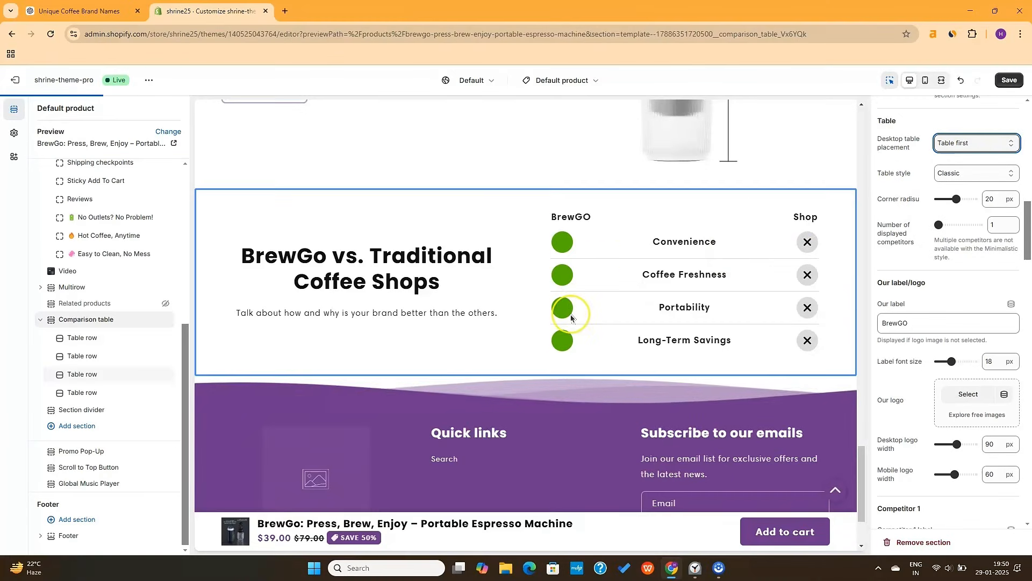
pyautogui.scroll(4, 477, 314)
pyautogui.scroll(-1, 478, 313)
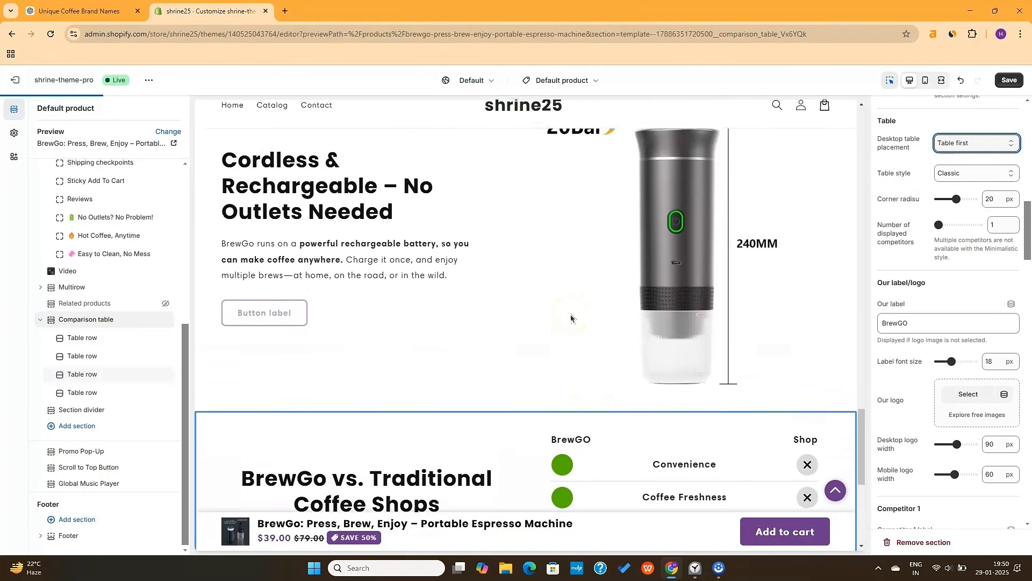
pyautogui.scroll(3, 573, 318)
pyautogui.scroll(-6, 571, 317)
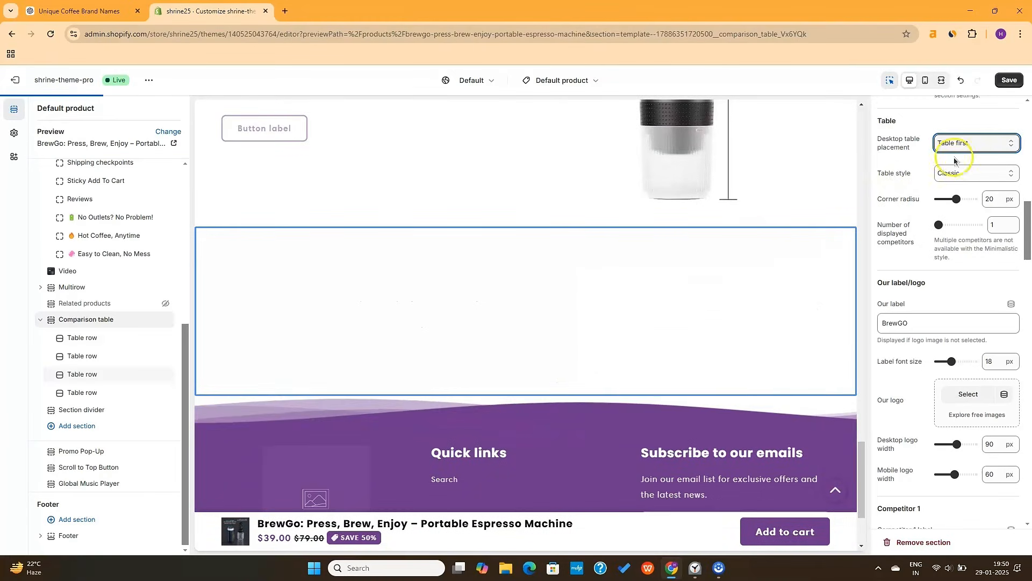
pyautogui.click(1010, 80)
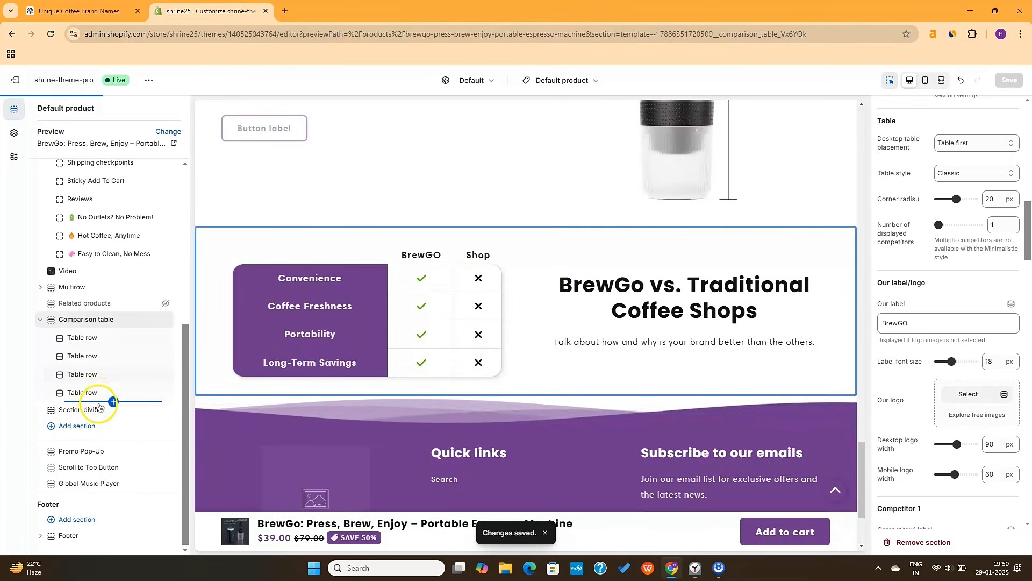
# Add a Before & After slider section directly above the comparison table on the product page.
pyautogui.click(105, 309)
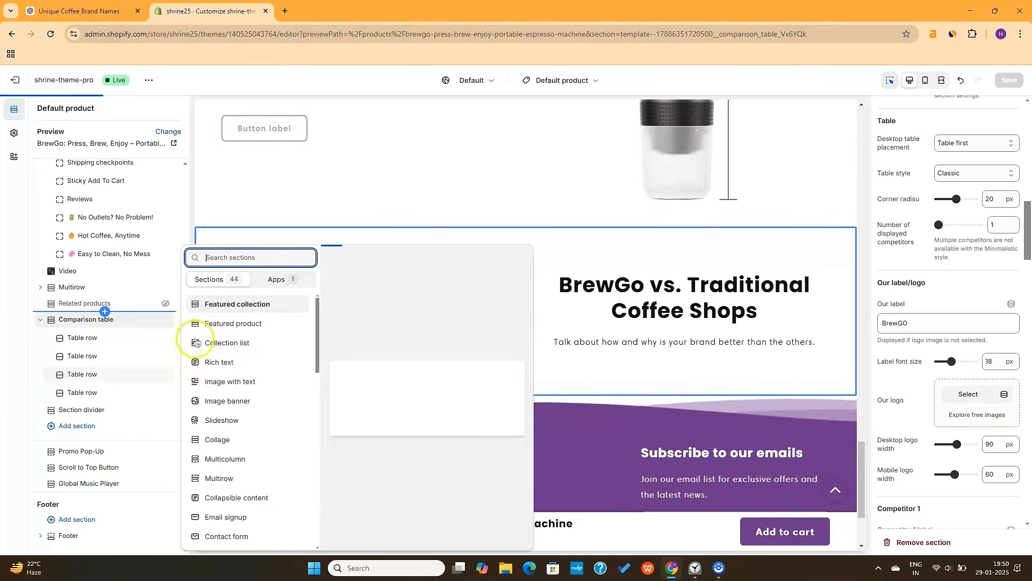
pyautogui.scroll(-3, 229, 370)
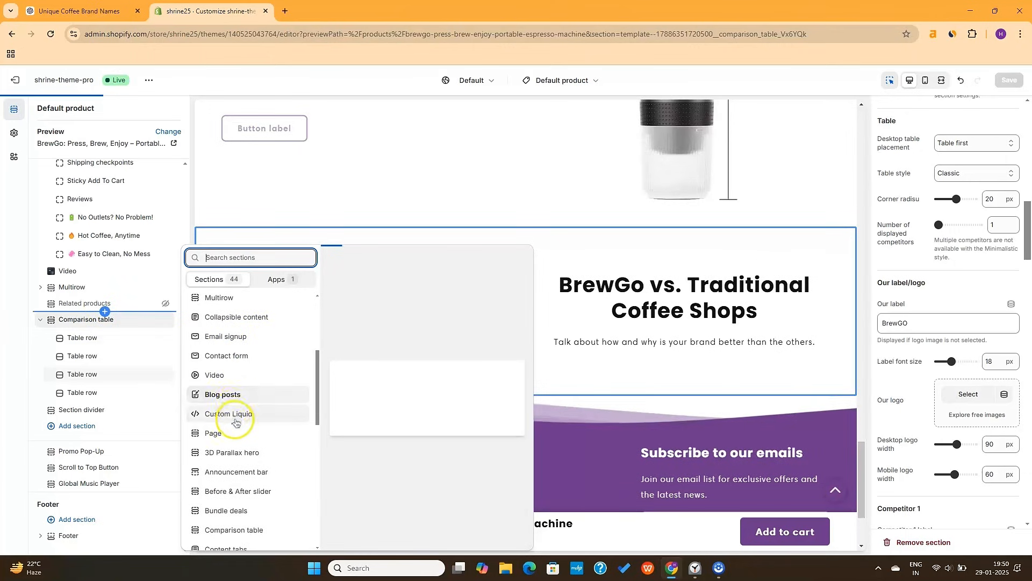
pyautogui.scroll(-2, 237, 425)
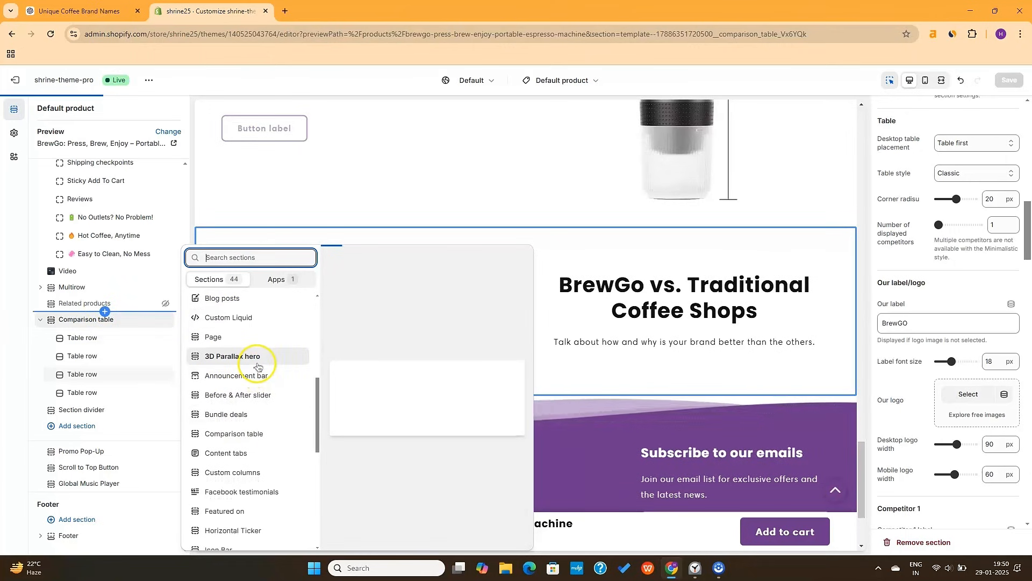
pyautogui.scroll(-1, 258, 376)
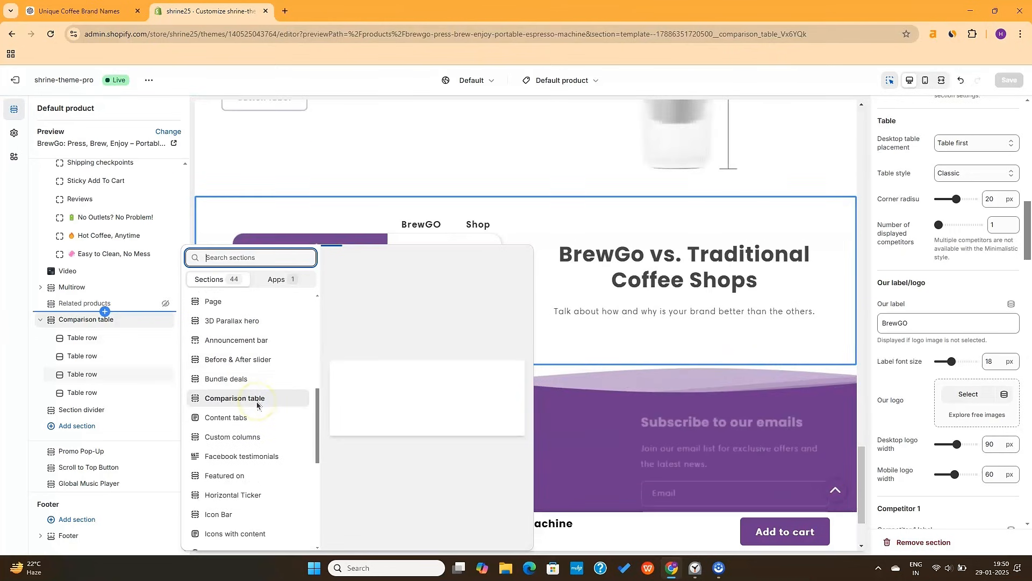
pyautogui.click(258, 361)
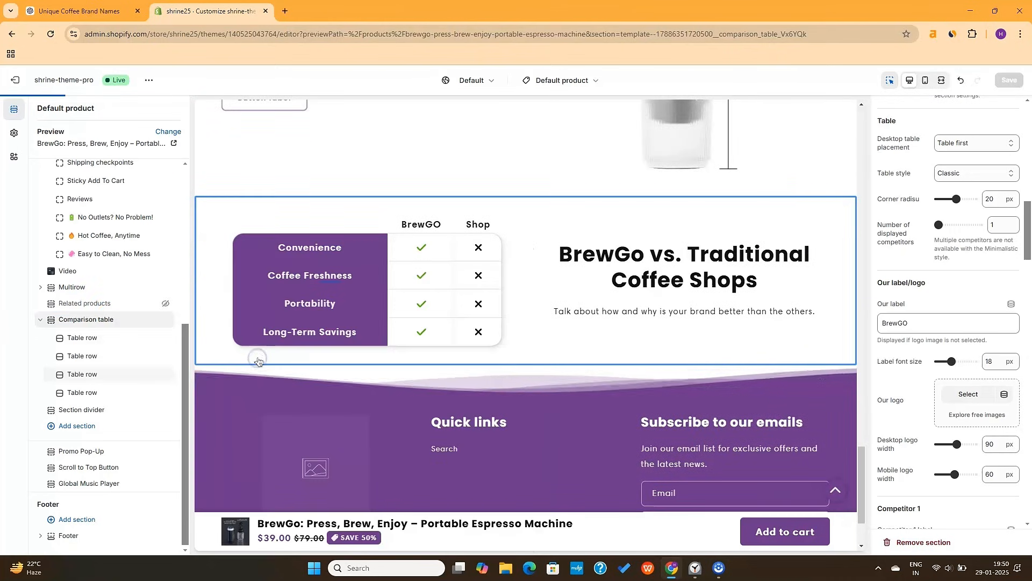
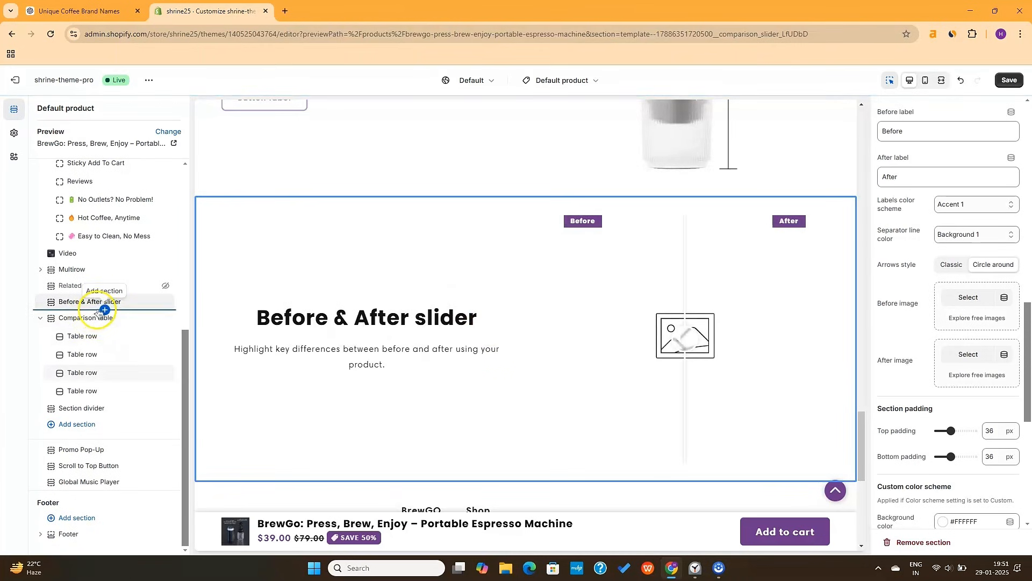
# Add a Bundle deals section between the Before & After slider and the comparison table.
pyautogui.click(105, 310)
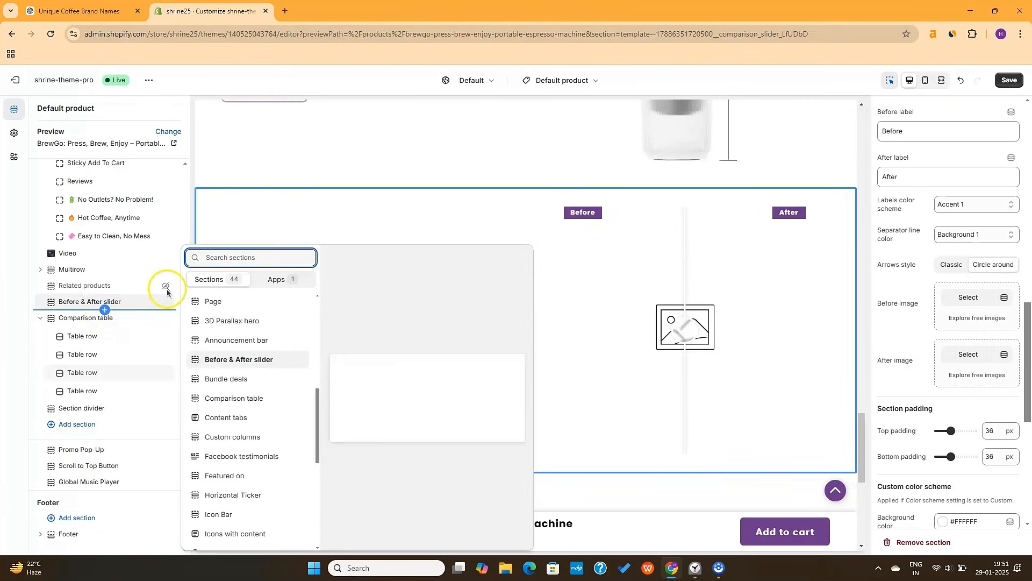
pyautogui.click(228, 379)
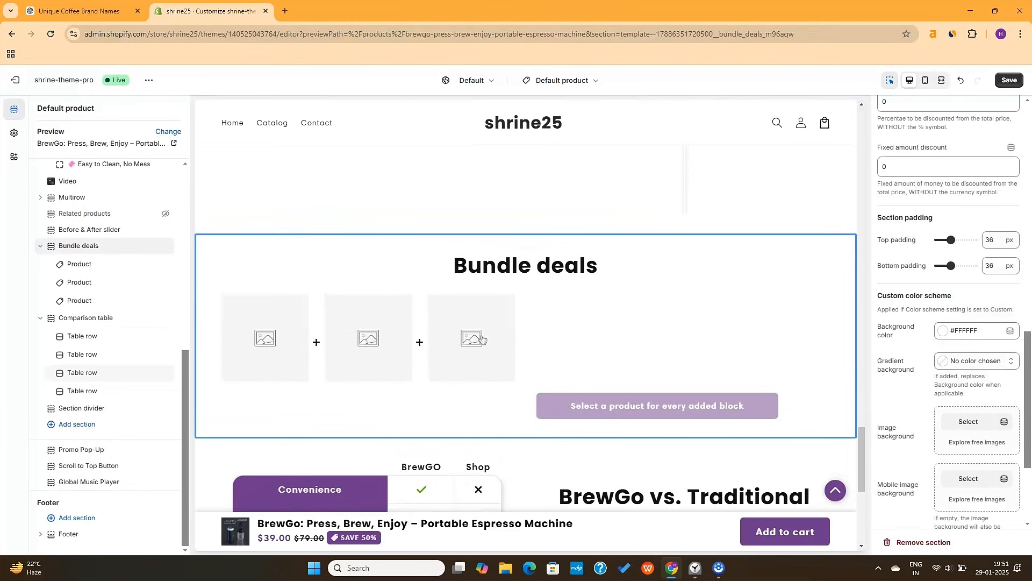
pyautogui.scroll(2, 483, 339)
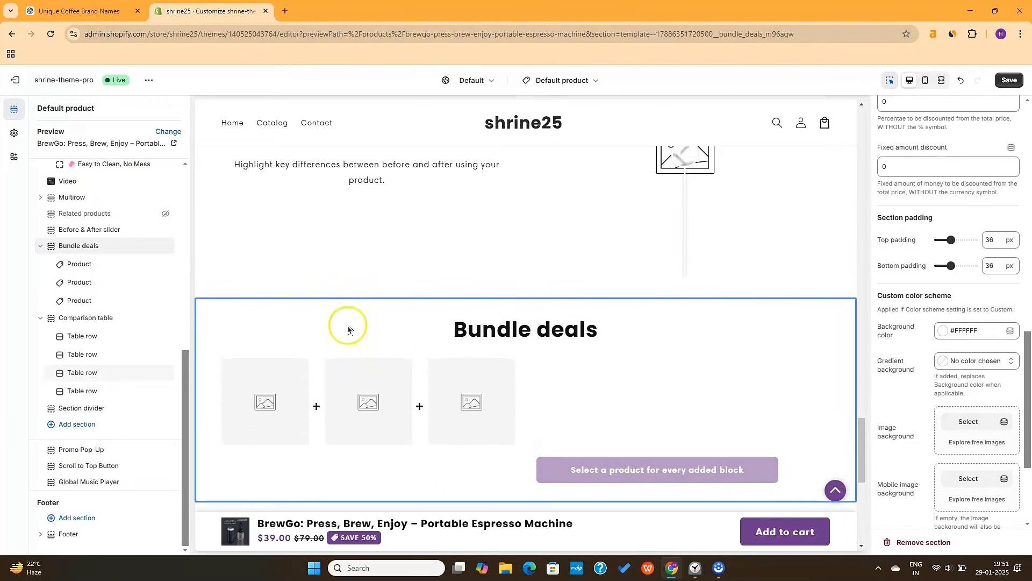
# Add a Horizontal Ticker section directly below the Before & After slider, and remove the Bundle deals section from the product page.
pyautogui.moveTo(117, 264)
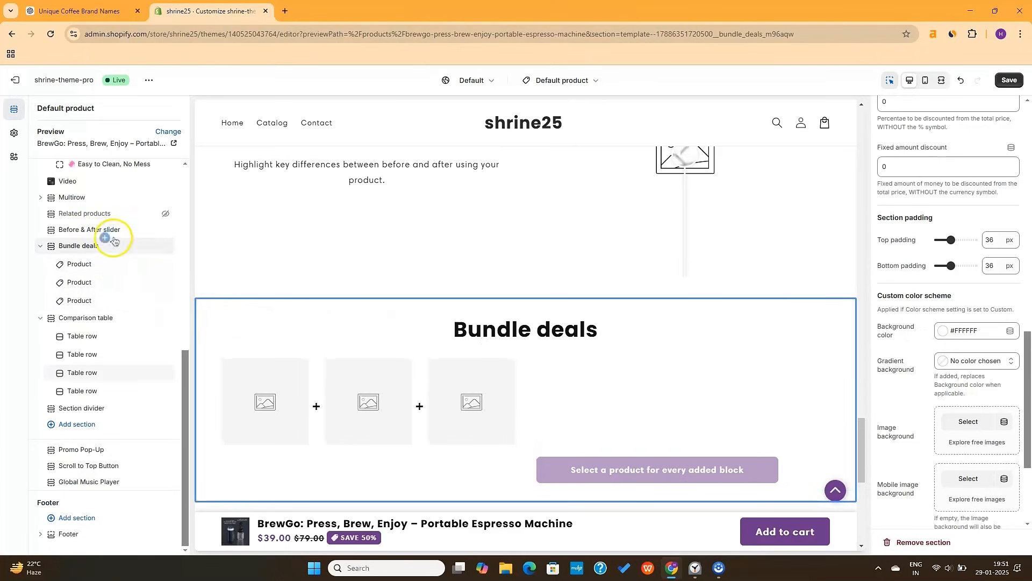
pyautogui.click(105, 237)
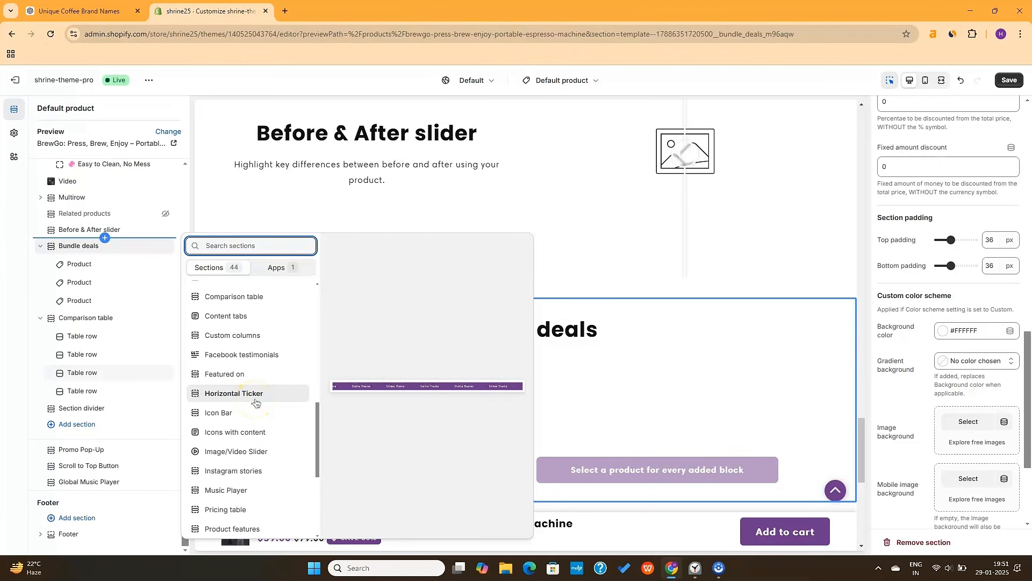
pyautogui.click(256, 403)
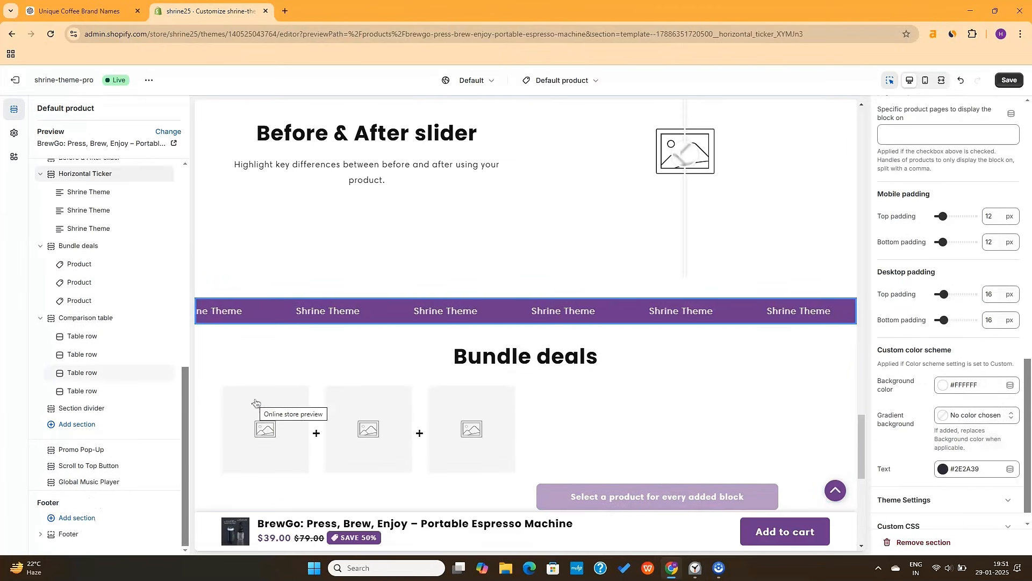
pyautogui.click(325, 350)
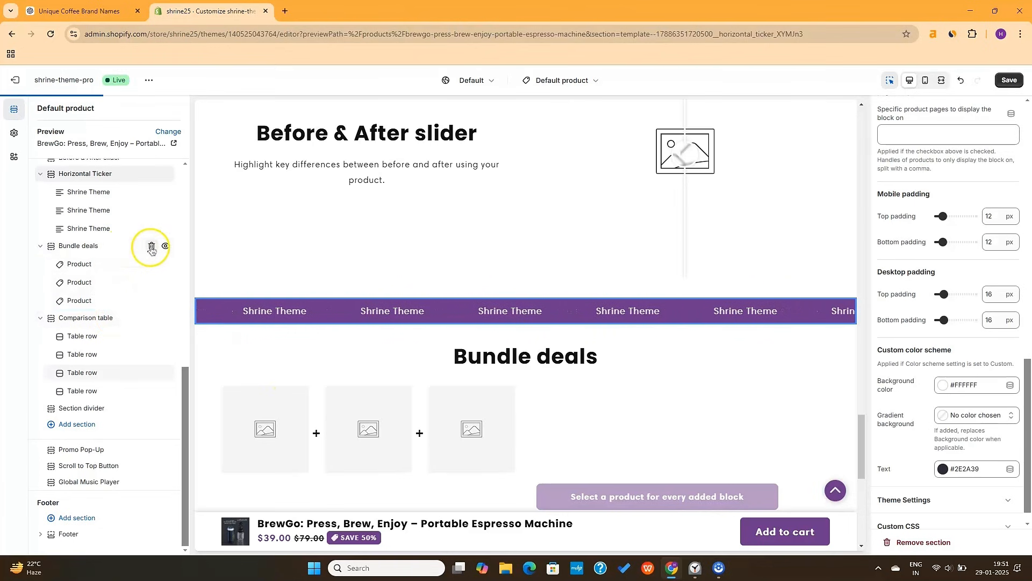
pyautogui.click(151, 246)
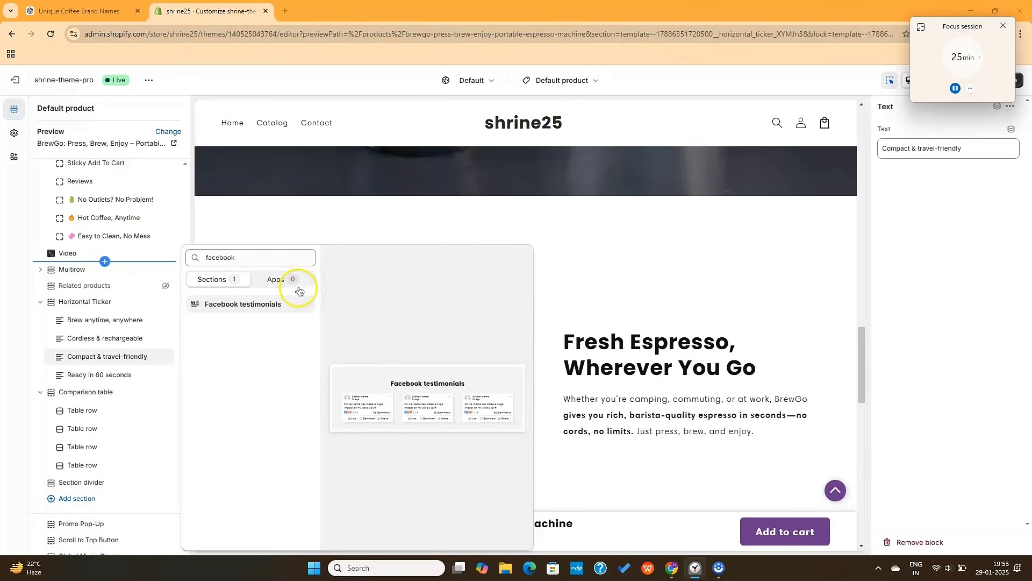
# Add a Facebook testimonials section between the Video and Multirow sections, with the heading Customer Reviews.
pyautogui.click(261, 310)
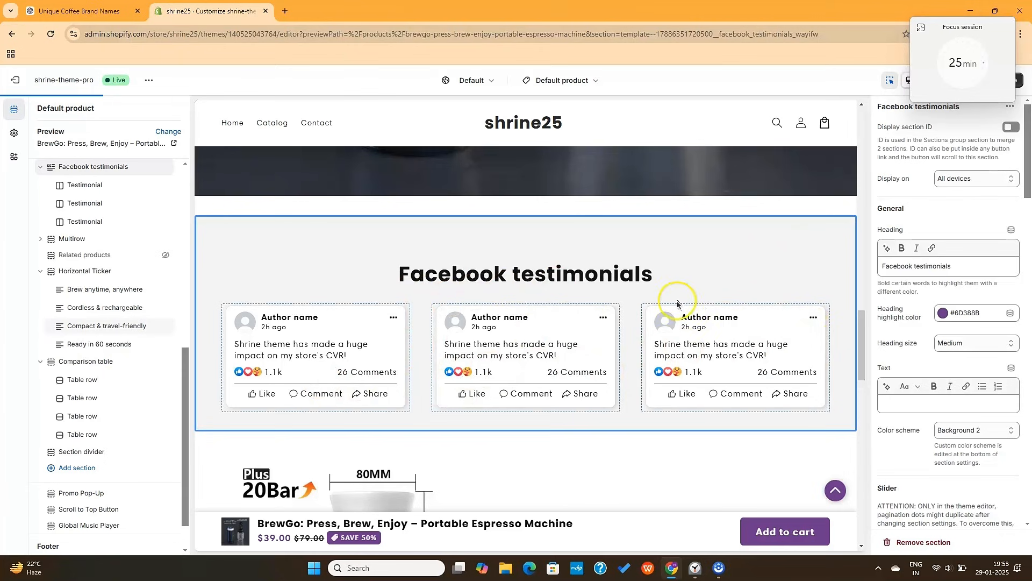
pyautogui.scroll(-5, 627, 308)
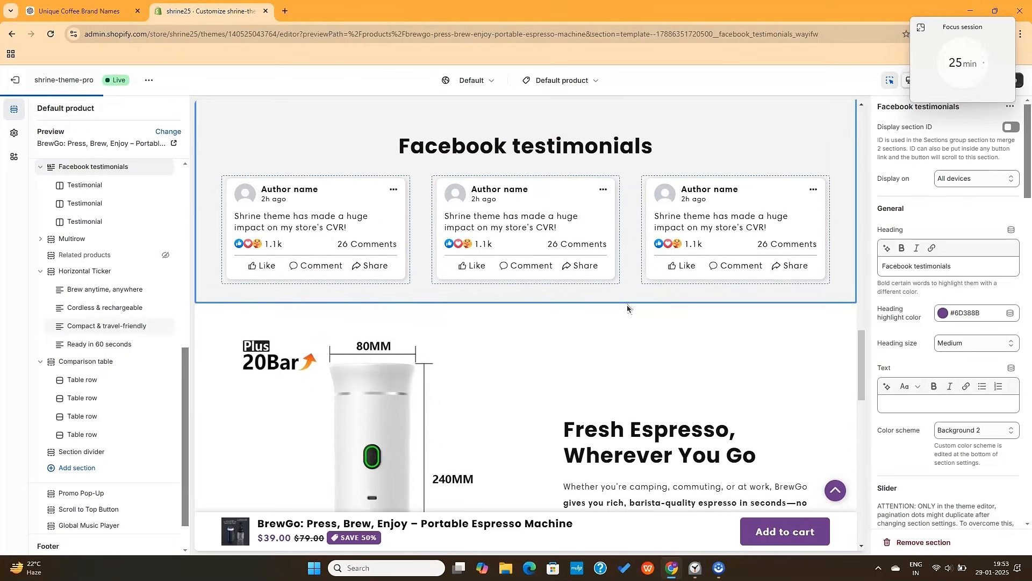
pyautogui.scroll(5, 628, 308)
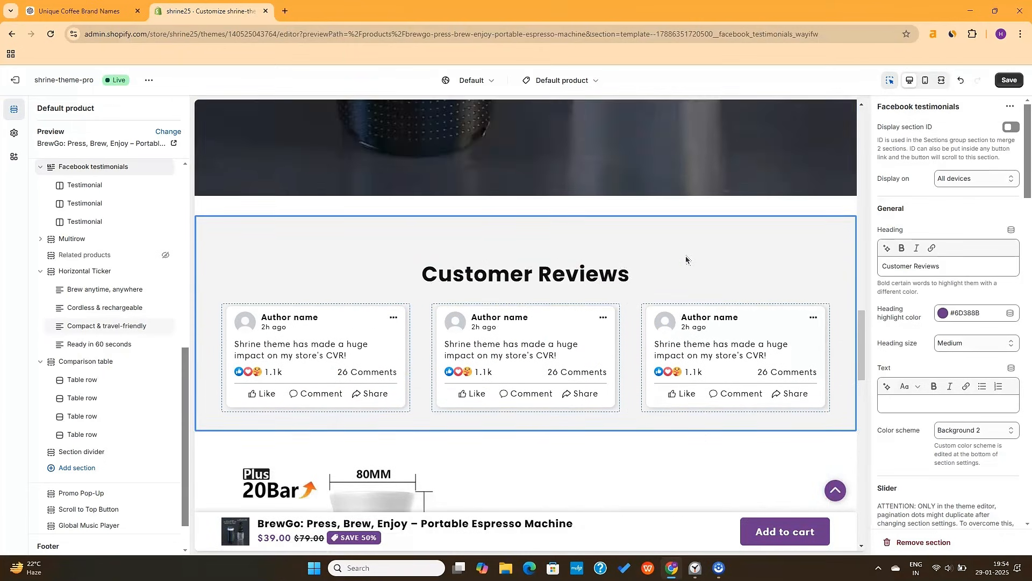
# Review the product page down to the footer in the desktop preview, and check its layout in the mobile preview.
pyautogui.scroll(-2, 685, 260)
pyautogui.scroll(3, 686, 259)
pyautogui.scroll(-15, 686, 259)
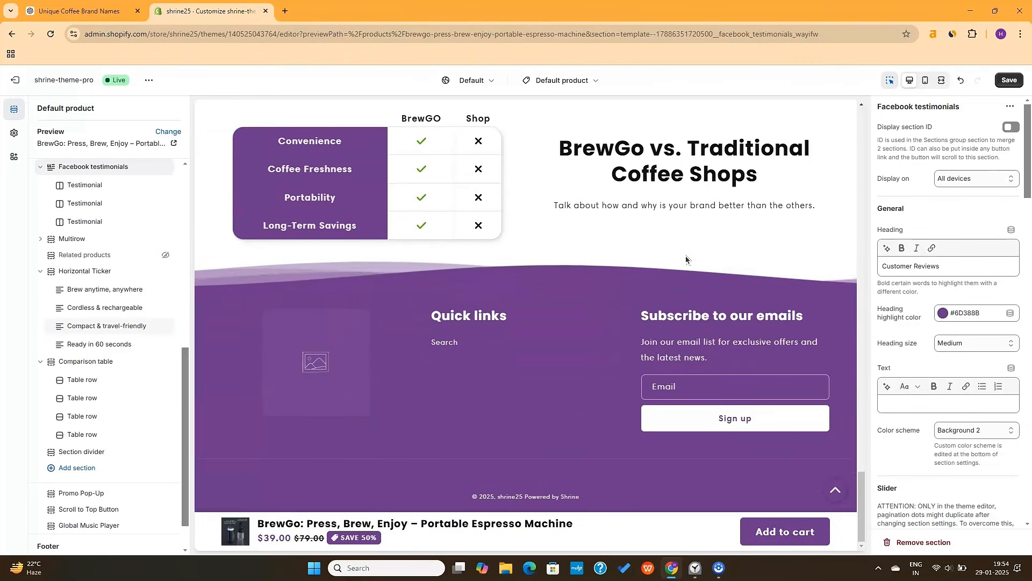
pyautogui.click(924, 81)
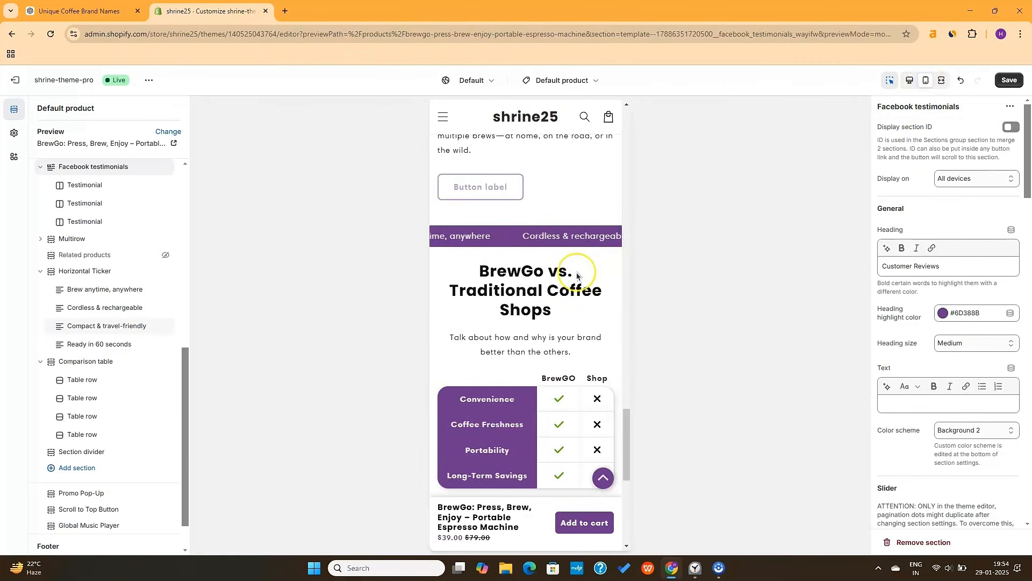
pyautogui.scroll(2, 577, 276)
pyautogui.scroll(15, 576, 276)
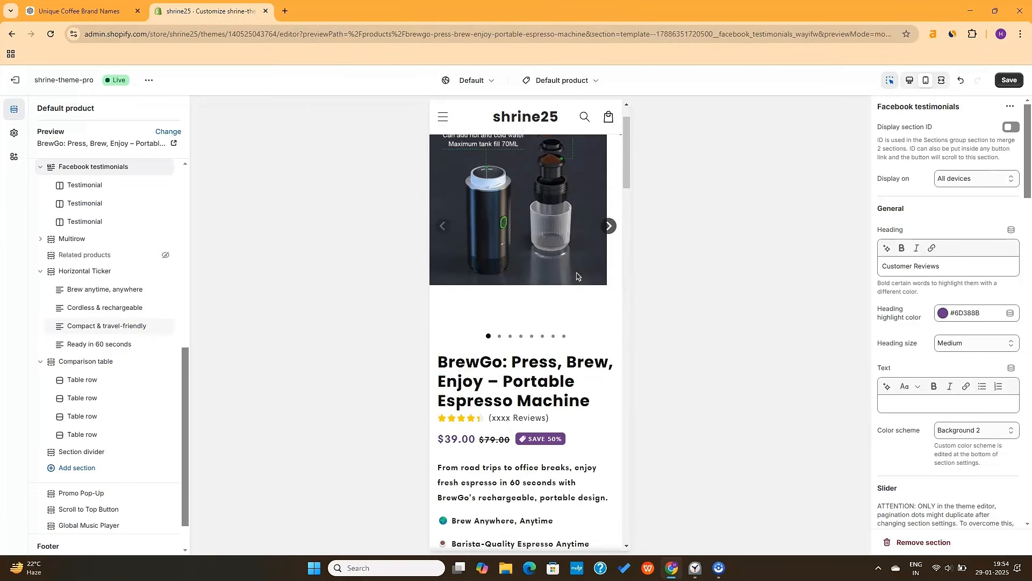
pyautogui.scroll(-15, 577, 276)
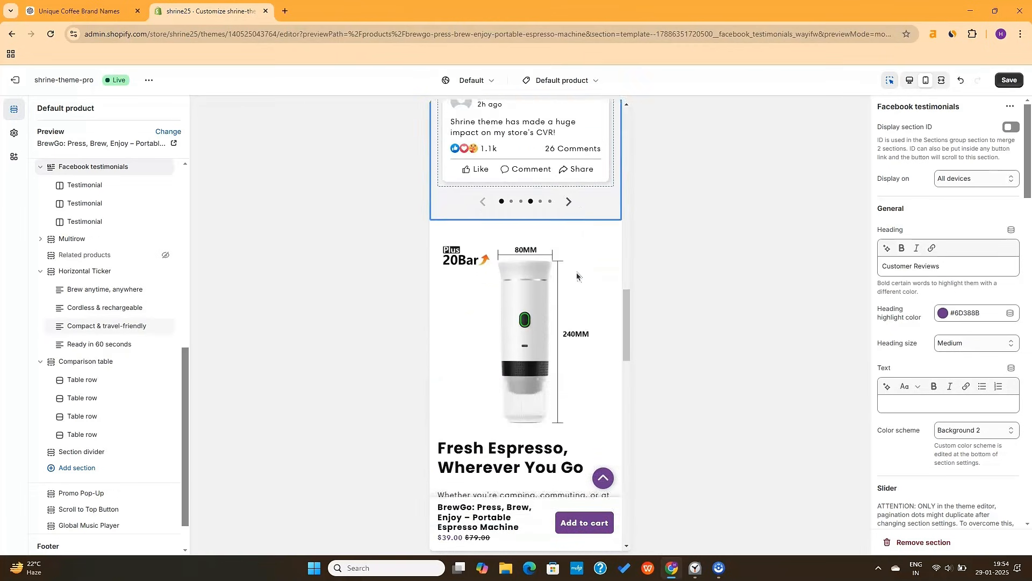
# Check the full product page in the desktop preview and save the template changes.
pyautogui.scroll(-12, 577, 276)
pyautogui.click(911, 80)
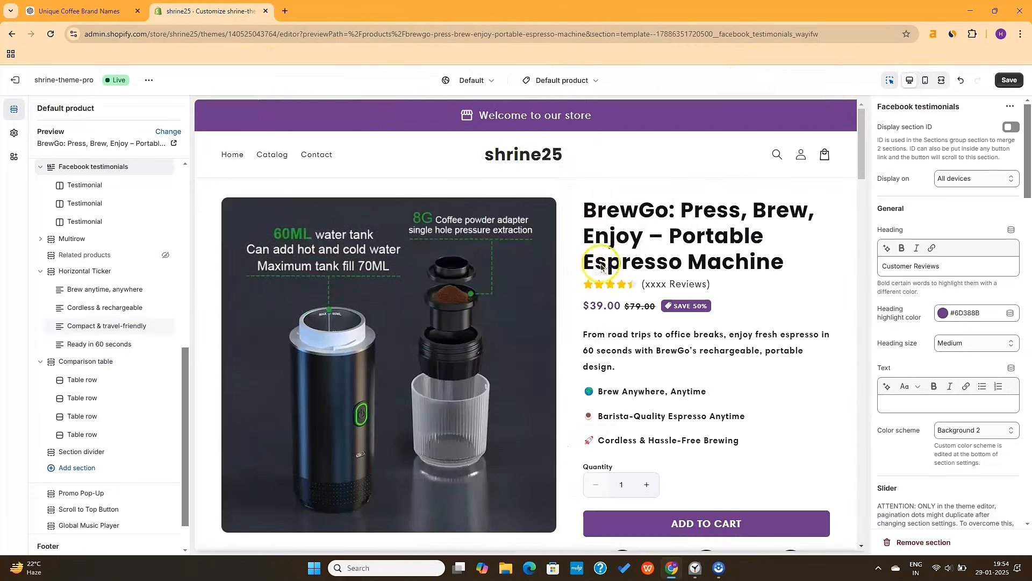
pyautogui.scroll(-7, 600, 272)
pyautogui.scroll(-15, 599, 272)
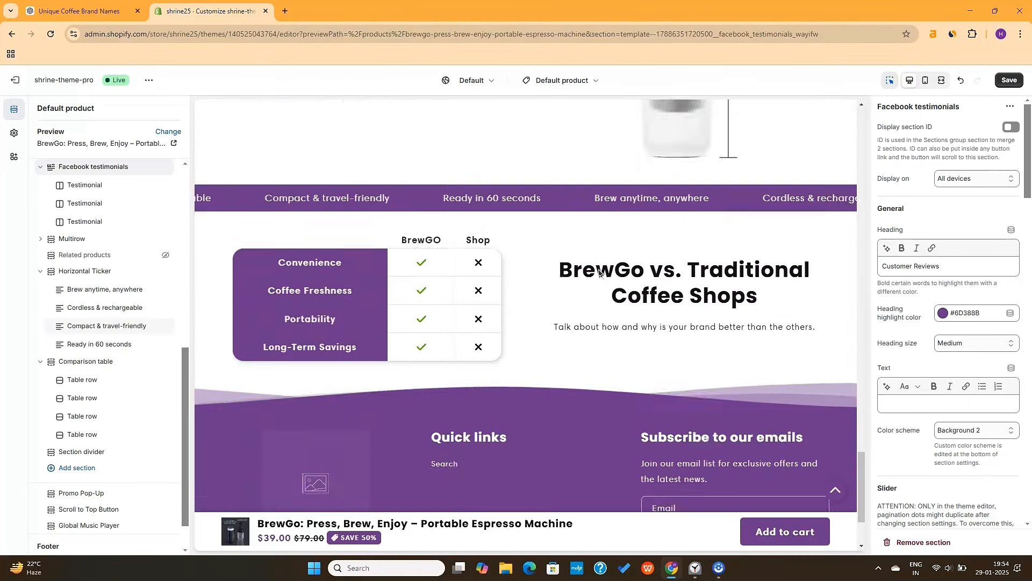
pyautogui.click(1010, 79)
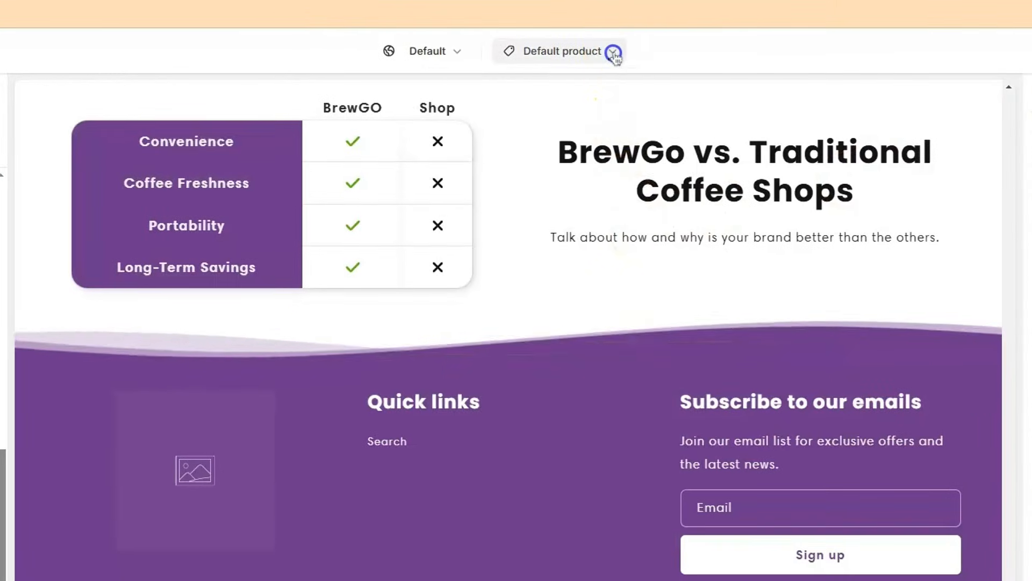
# Switch the theme editor to the Home page template and look over its sections.
pyautogui.click(614, 52)
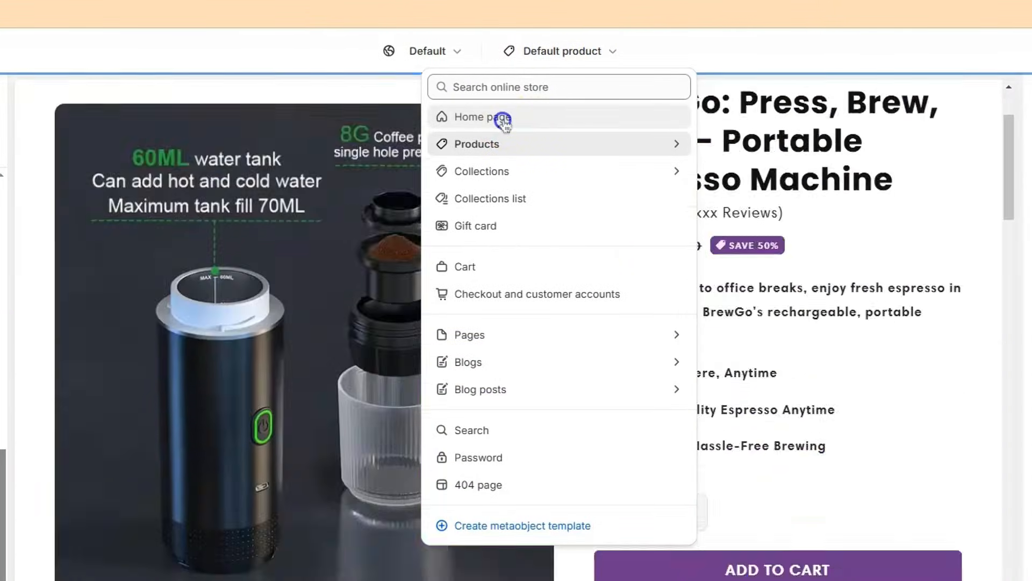
pyautogui.click(502, 119)
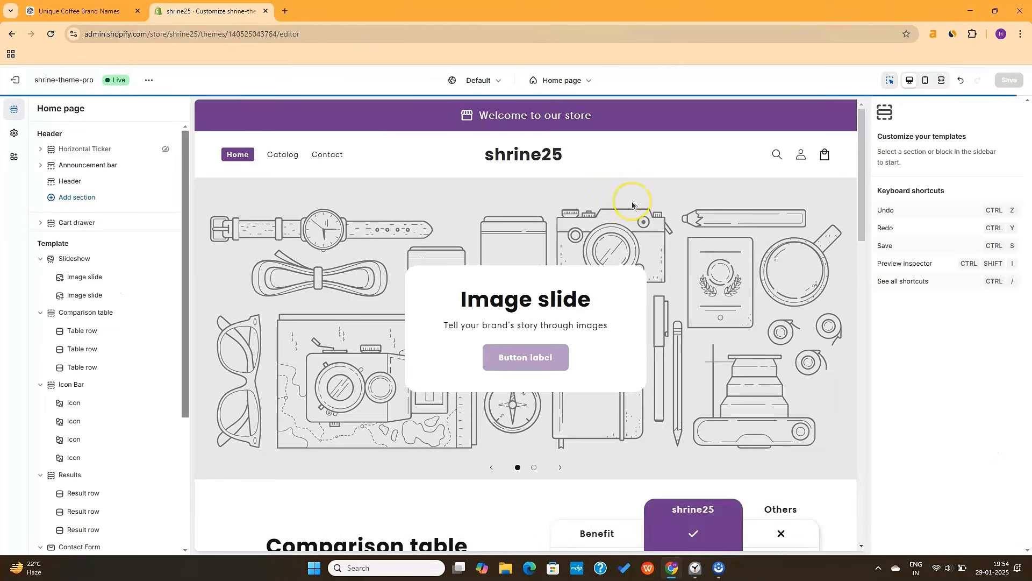
pyautogui.scroll(-15, 629, 203)
pyautogui.scroll(15, 633, 203)
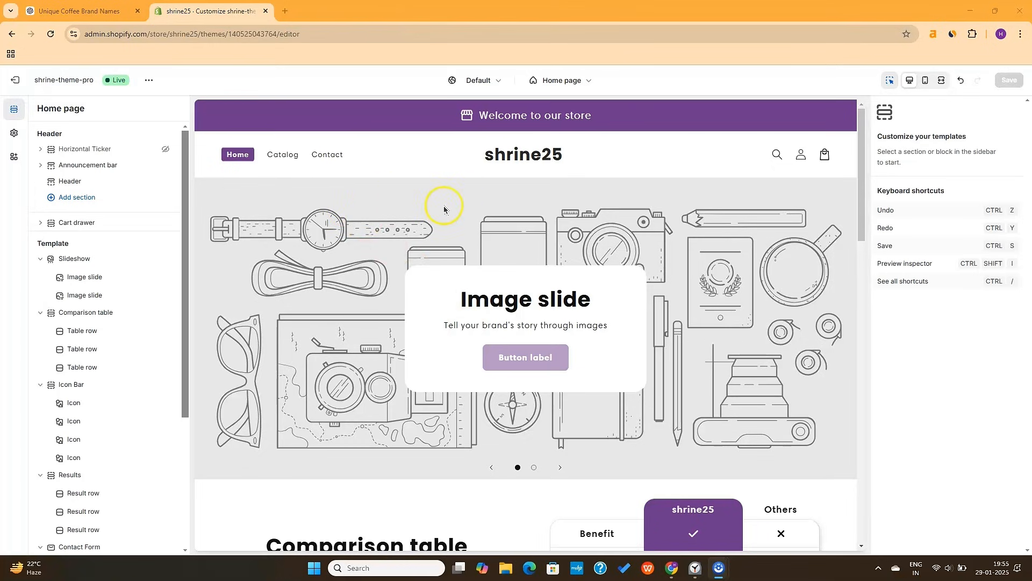
# Review the first image slide's settings, including the product choices for its custom add-to-cart option.
pyautogui.click(551, 209)
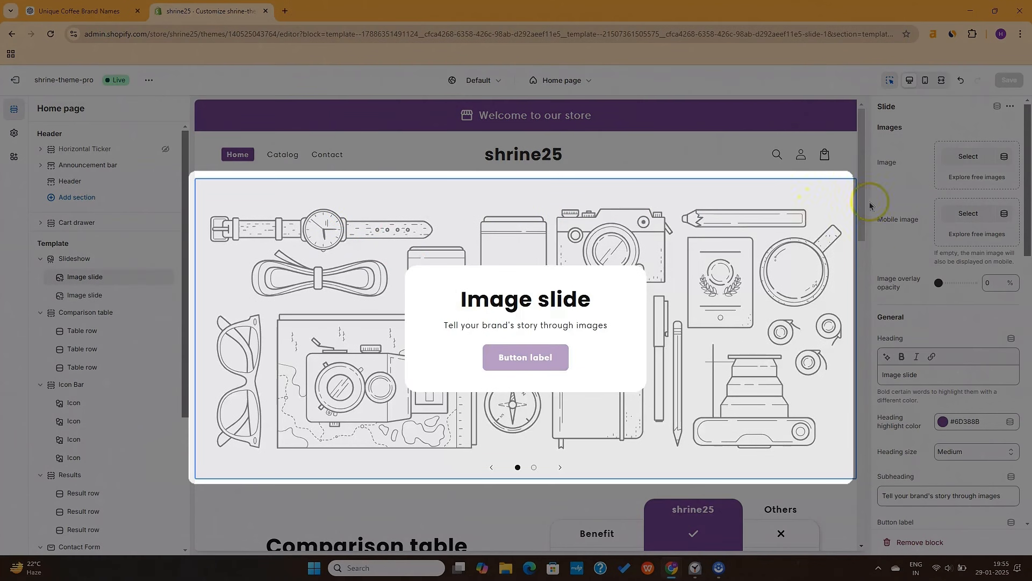
pyautogui.scroll(-10, 917, 231)
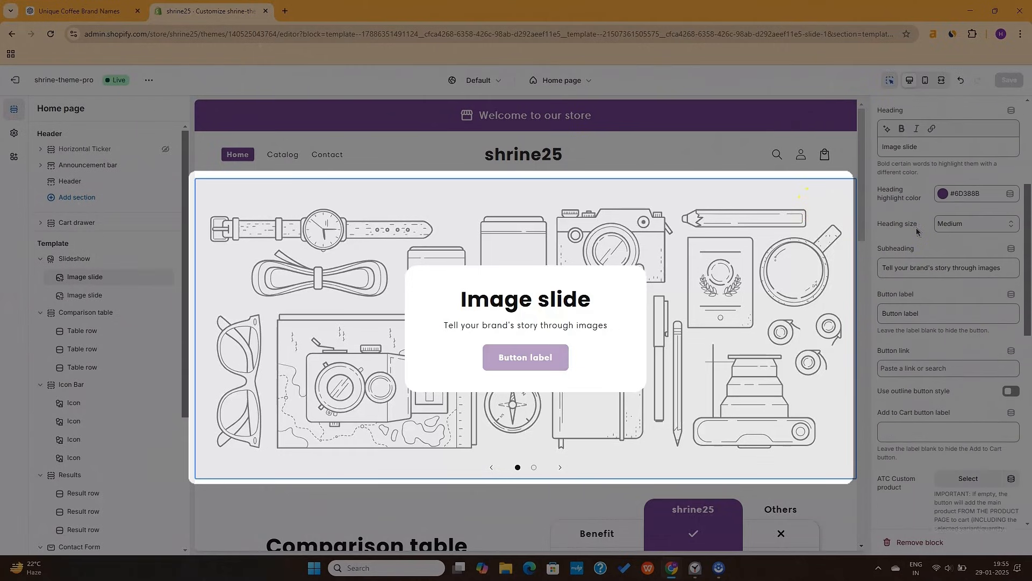
pyautogui.scroll(-3, 918, 231)
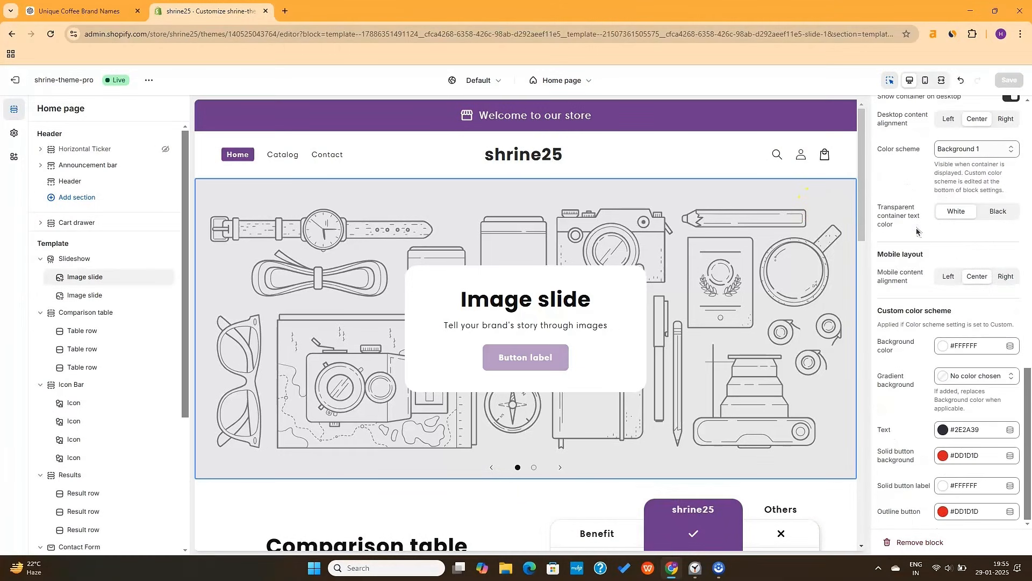
pyautogui.scroll(2, 918, 231)
pyautogui.click(964, 188)
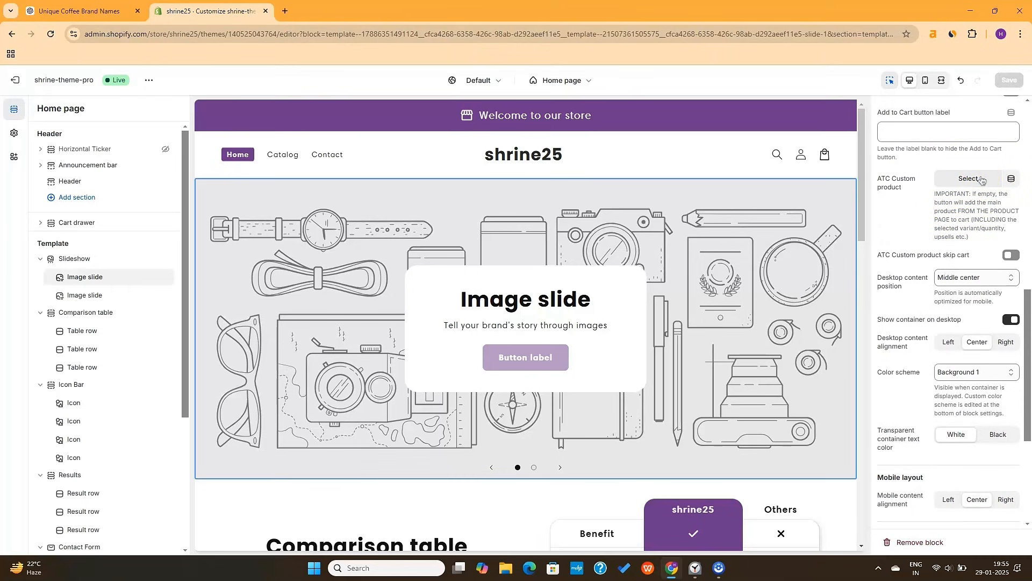
pyautogui.click(982, 180)
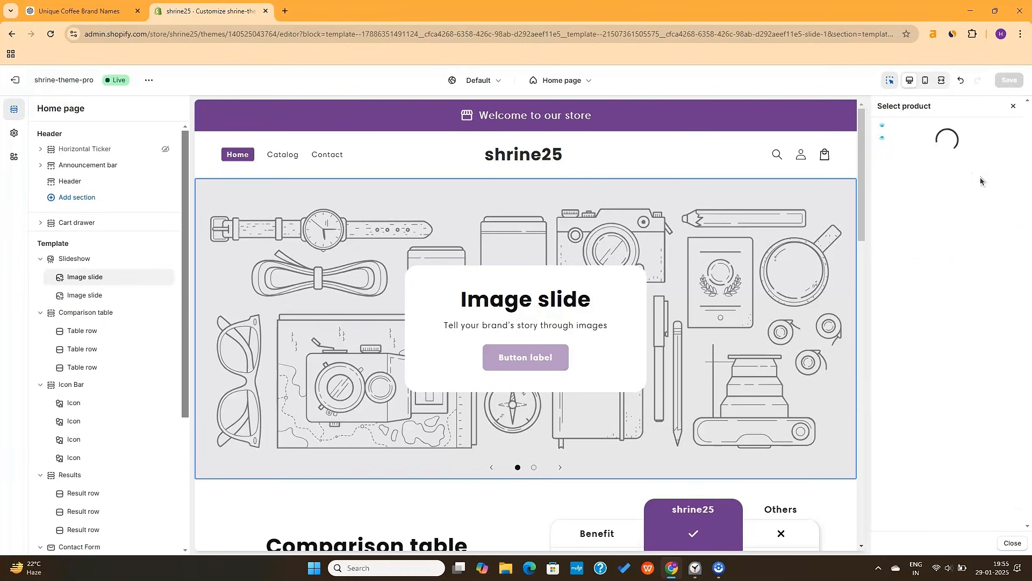
pyautogui.click(942, 195)
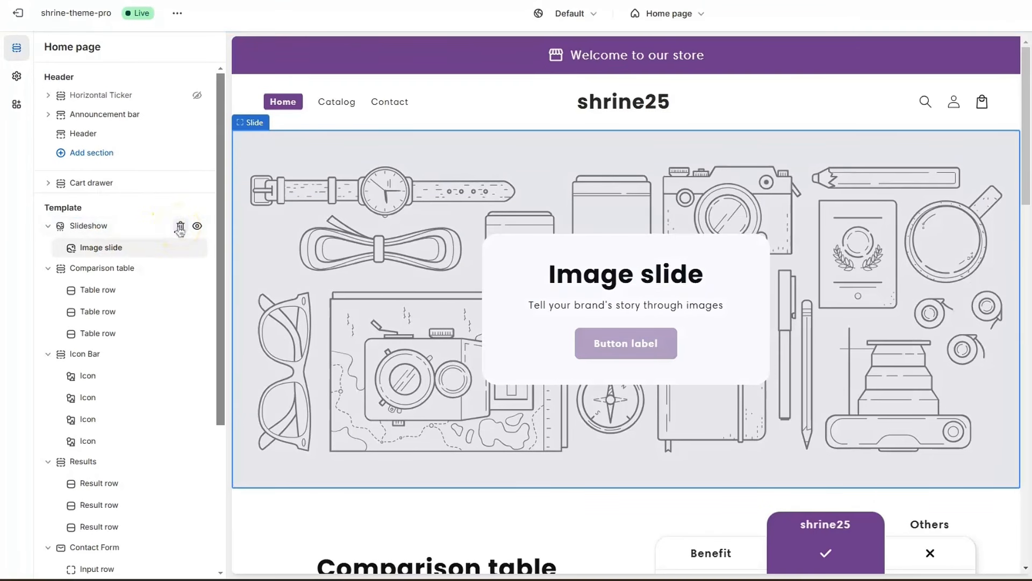
# Delete the Slideshow section and add an Image/Video Slider section above the Comparison table.
pyautogui.click(179, 226)
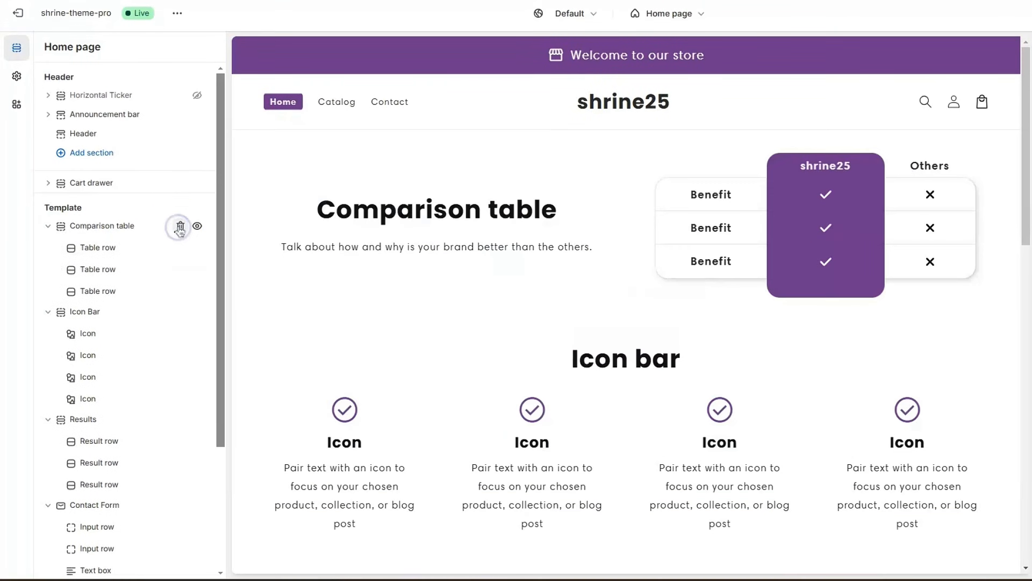
pyautogui.click(130, 217)
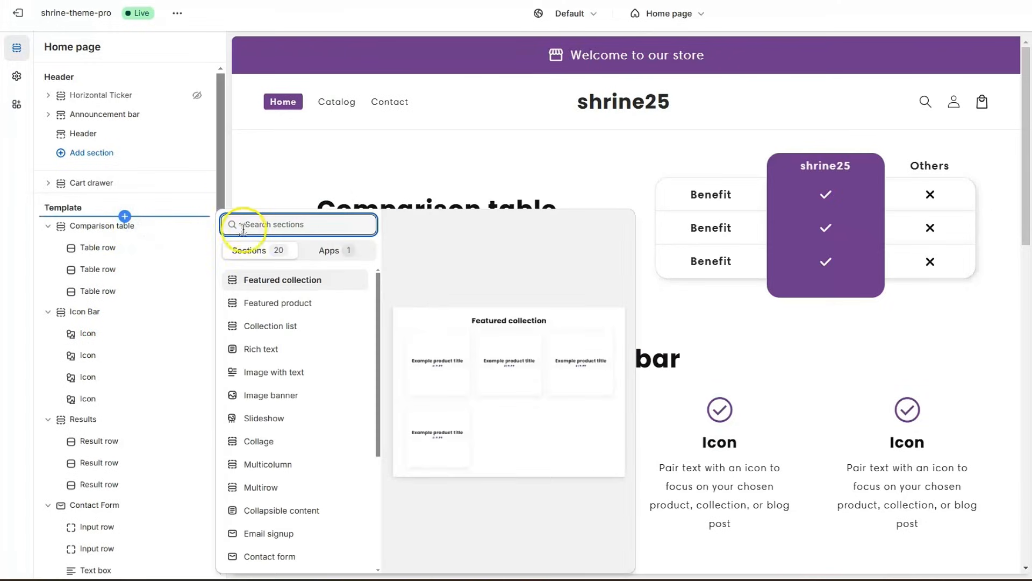
pyautogui.write('video')
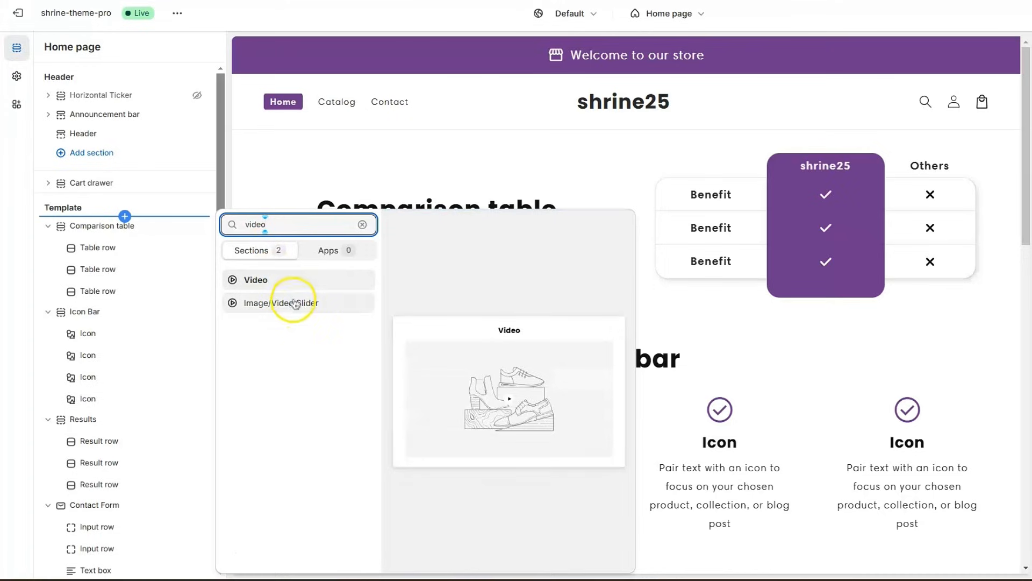
pyautogui.click(294, 307)
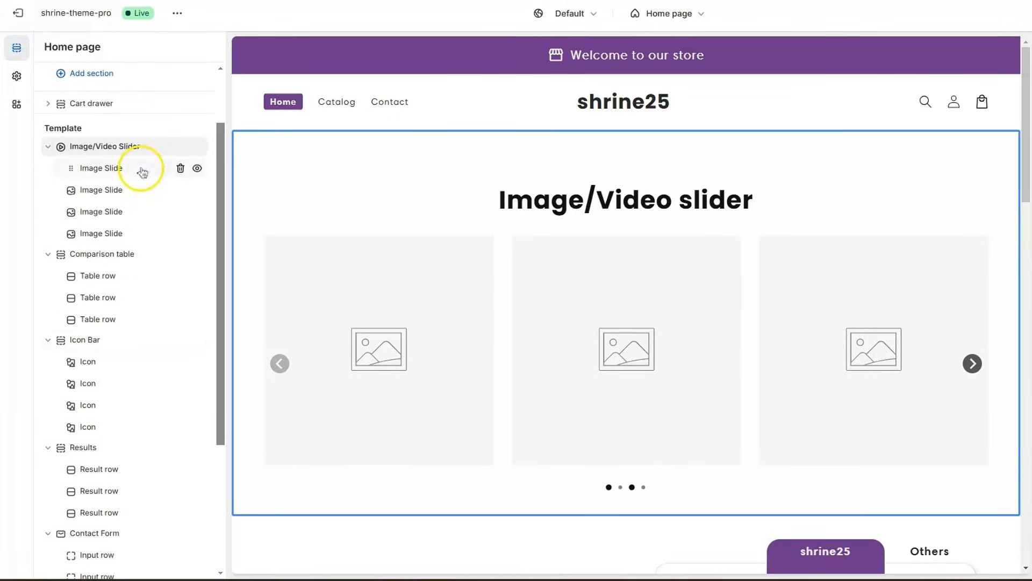
# Replace the four image slides in the Image/Video Slider with a single Video Slide block.
pyautogui.click(181, 170)
pyautogui.click(180, 168)
pyautogui.click(180, 169)
pyautogui.click(180, 169)
pyautogui.click(106, 169)
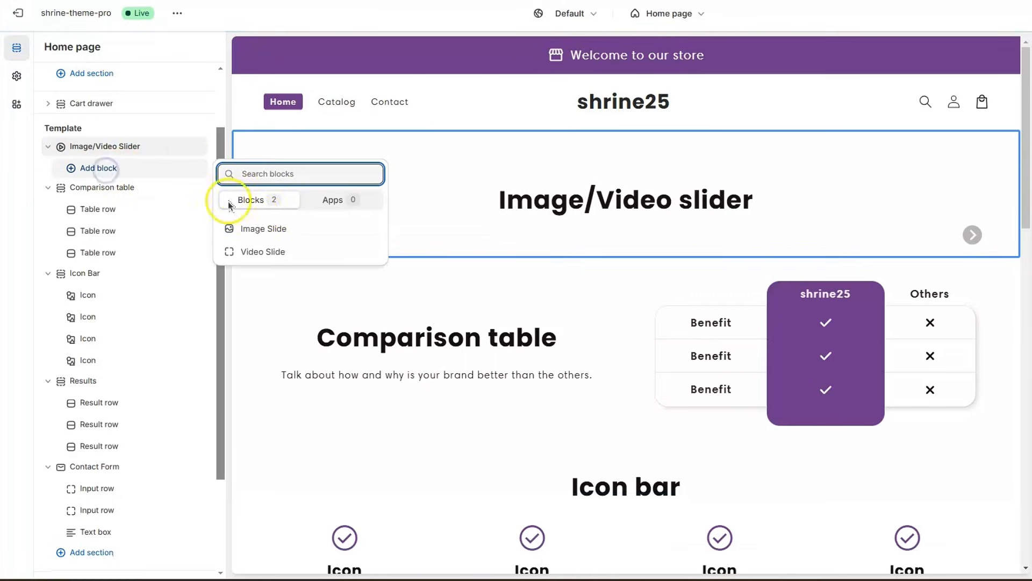
pyautogui.click(272, 251)
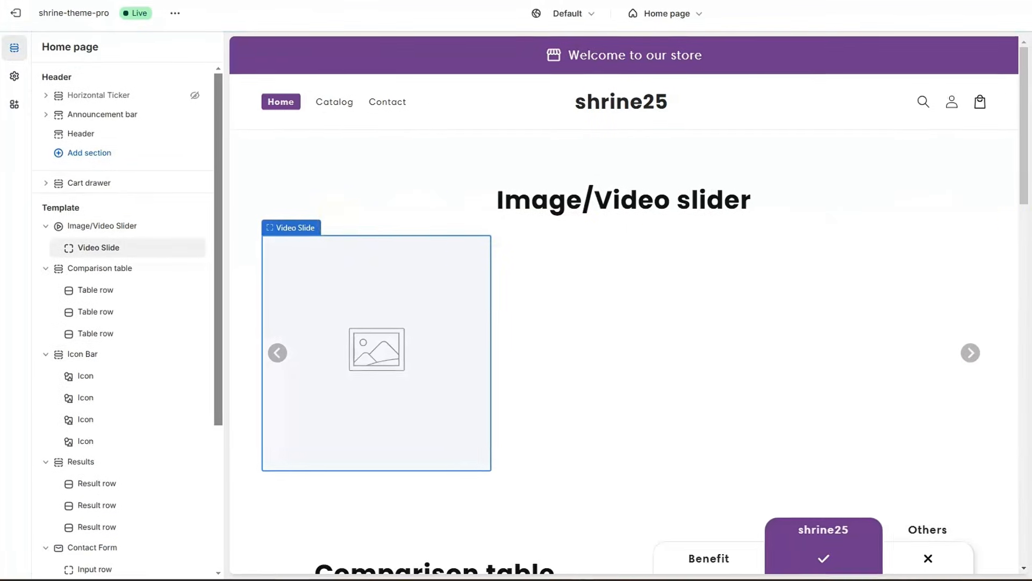
# Assign the 0:48 MP4 coffee machine video from the store files to the Video Slide.
pyautogui.scroll(-1, 985, 387)
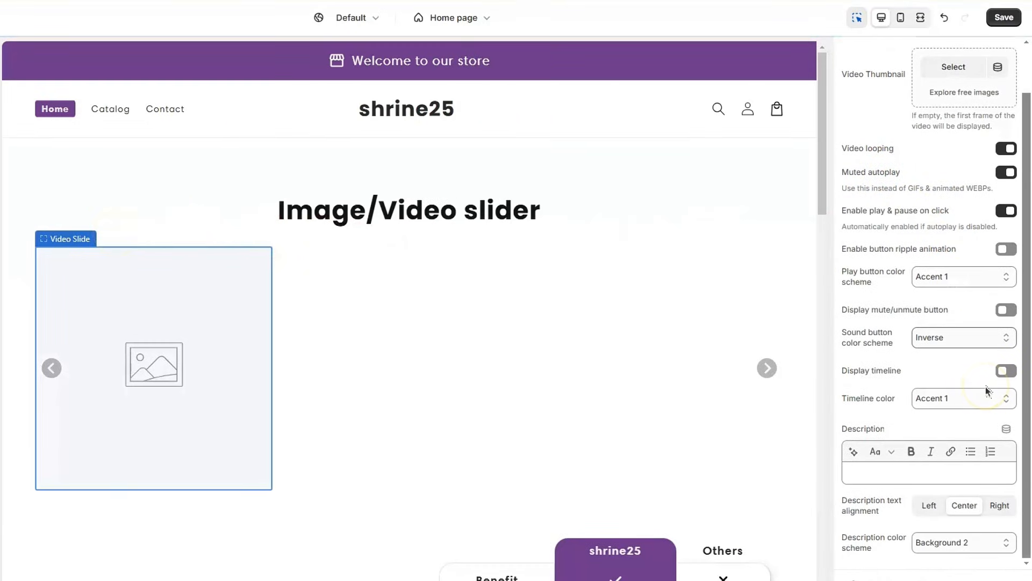
pyautogui.scroll(1, 986, 386)
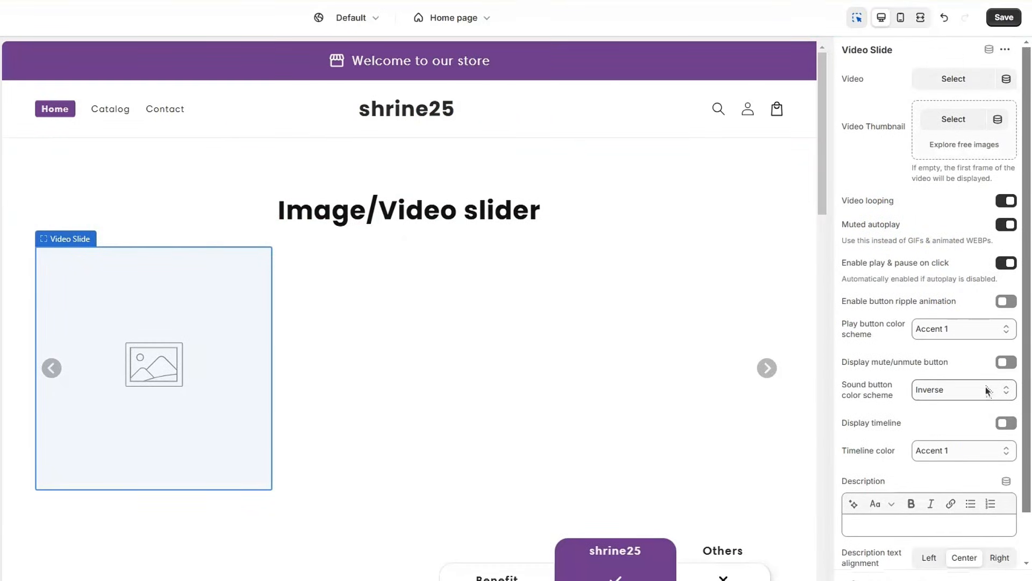
pyautogui.click(954, 79)
pyautogui.click(659, 303)
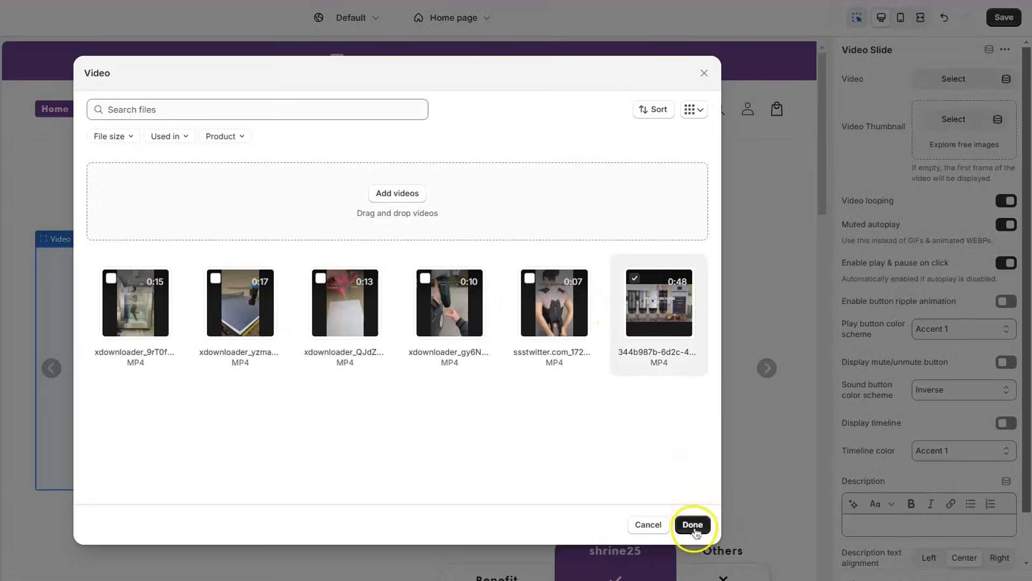
pyautogui.click(693, 525)
pyautogui.scroll(-2, 979, 323)
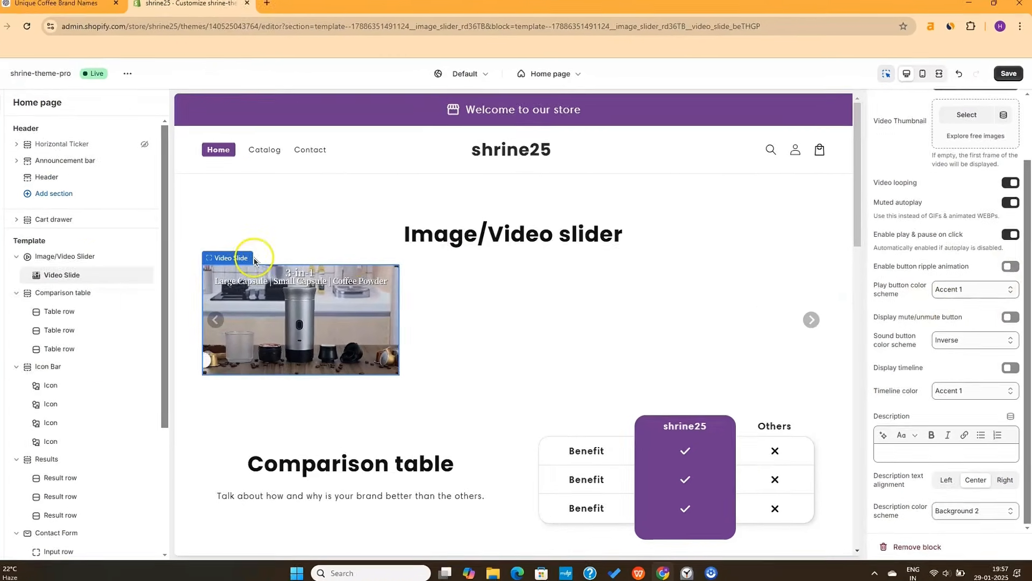
# Clear the heading text of the Image/Video Slider section.
pyautogui.click(79, 258)
pyautogui.scroll(-2, 970, 229)
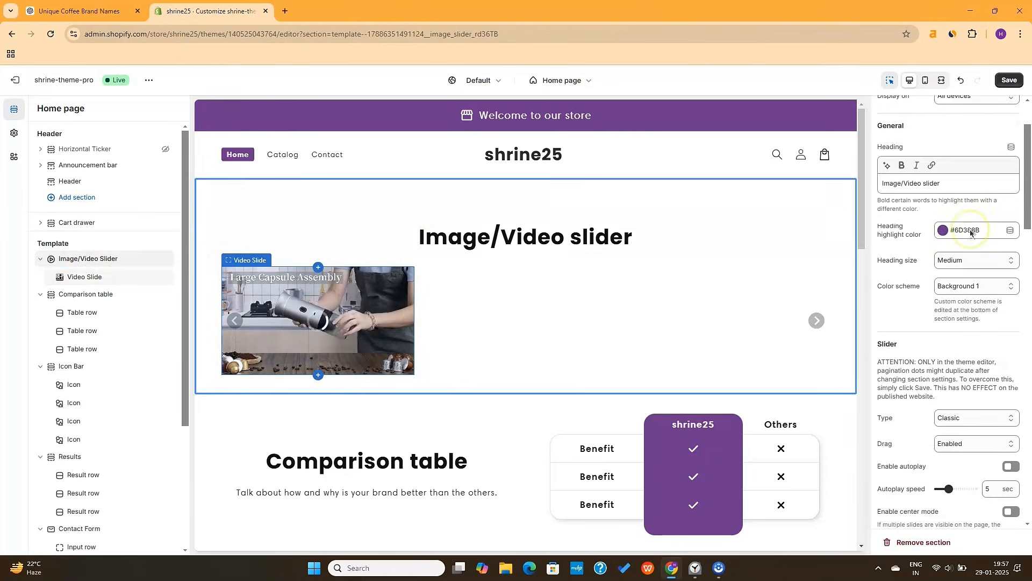
pyautogui.tripleClick(942, 184)
pyautogui.press('BackSpace')
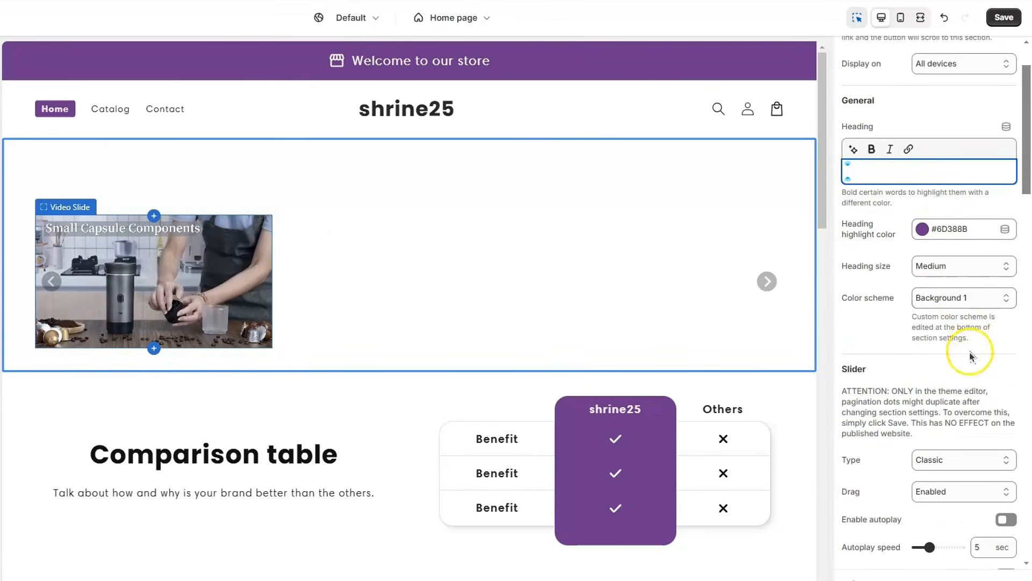
# Set the slider's desktop slides per page to 1 and spacing to 0 px, and reduce mobile slides per page to the minimum.
pyautogui.scroll(-8, 971, 355)
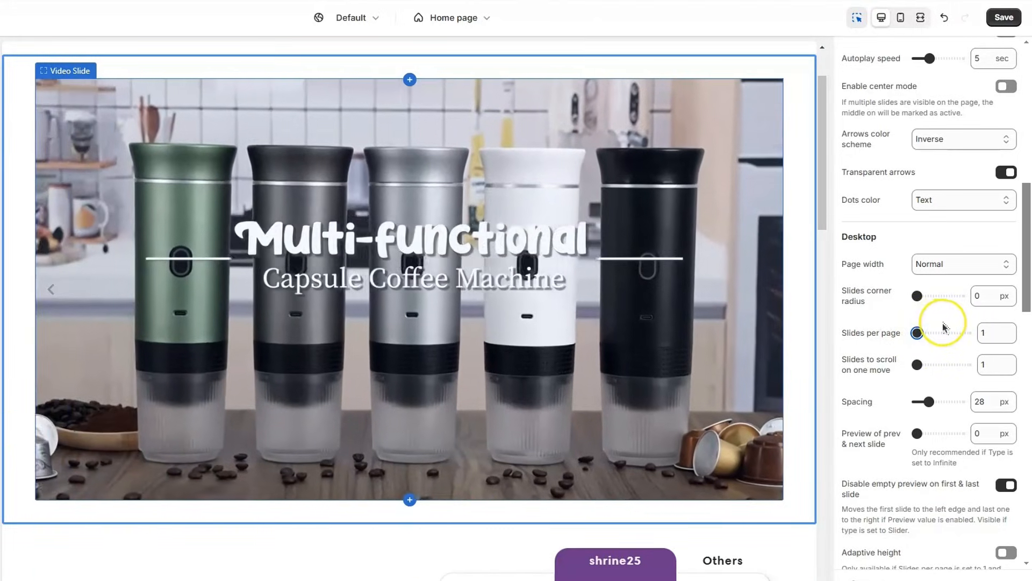
pyautogui.scroll(-1, 945, 326)
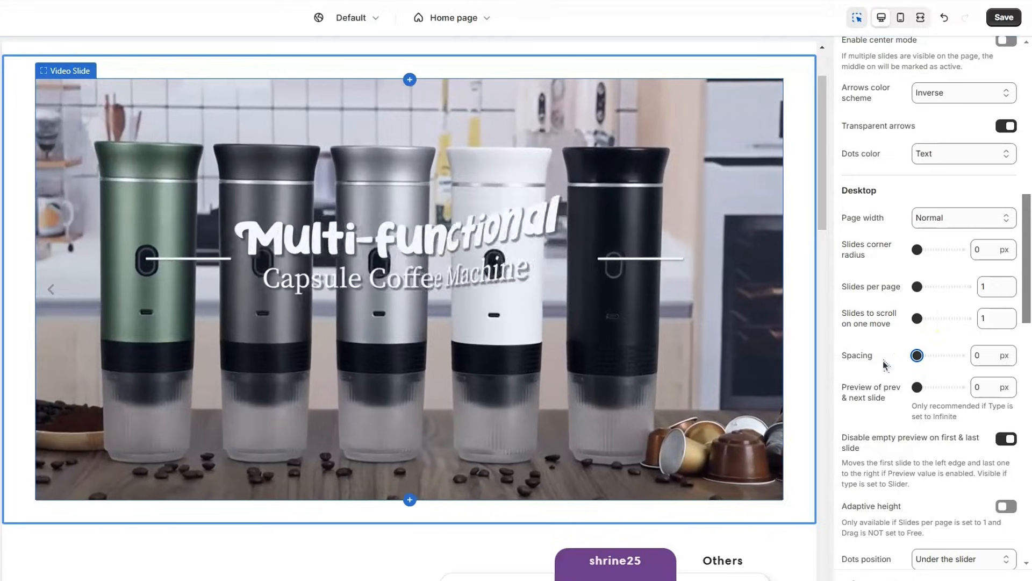
pyautogui.scroll(-5, 885, 365)
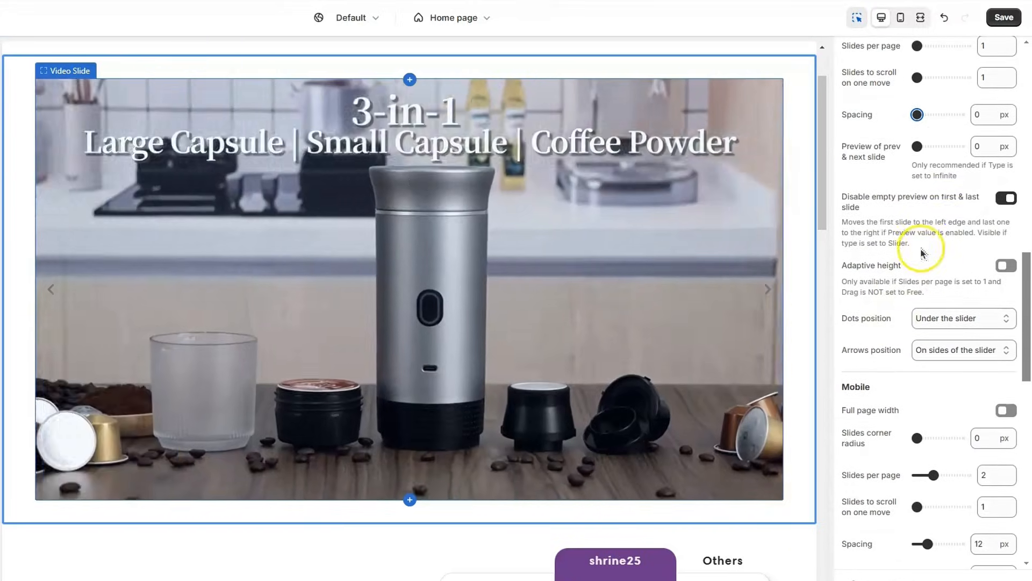
pyautogui.scroll(-3, 911, 273)
pyautogui.moveTo(935, 309); pyautogui.dragTo(911, 332)
# Set the slider's desktop page width to full width without side spacing.
pyautogui.scroll(8, 1005, 246)
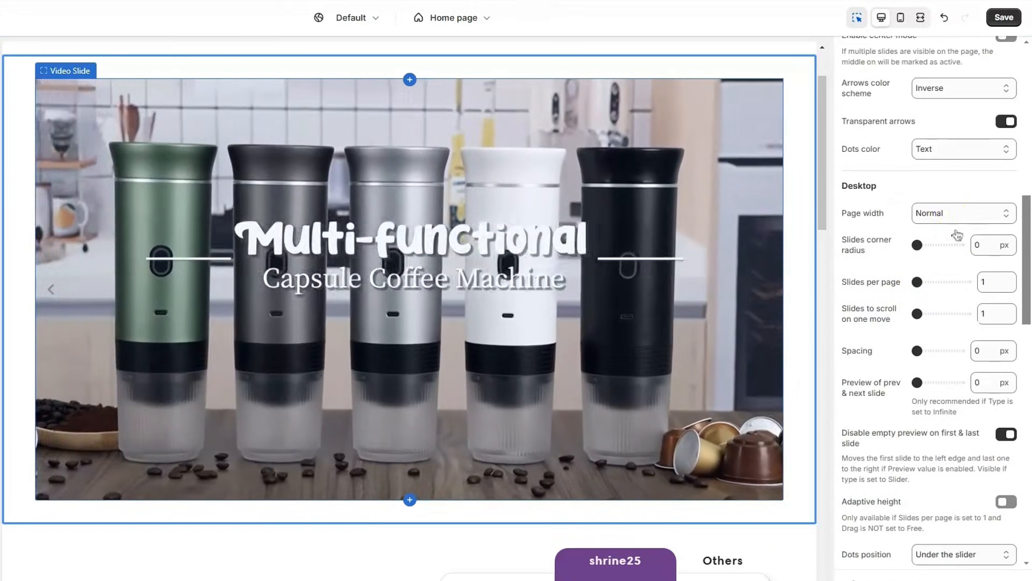
pyautogui.click(971, 213)
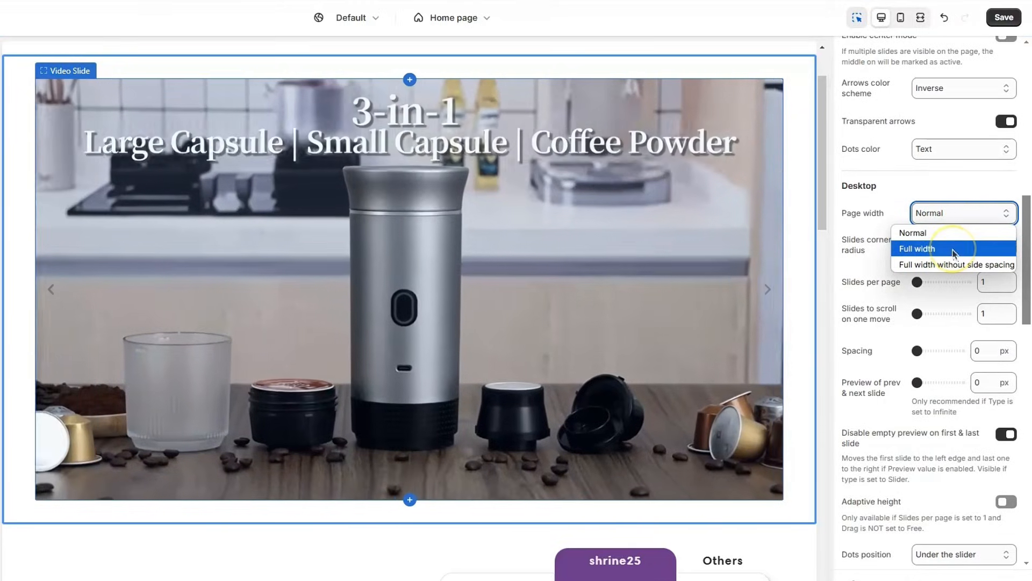
pyautogui.click(953, 248)
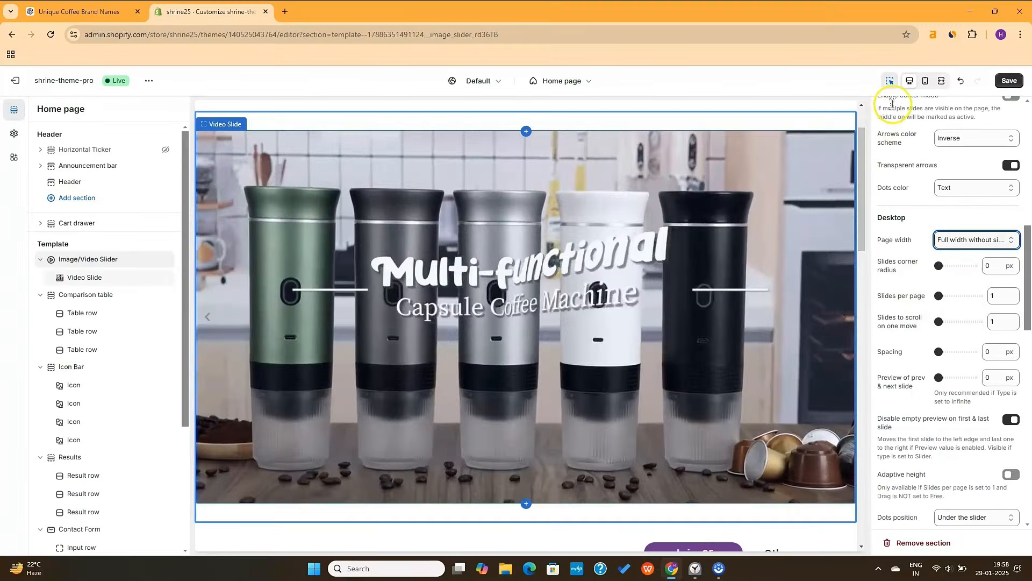
# Check how the video slider looks in the fullscreen and mobile previews of the home page.
pyautogui.click(941, 81)
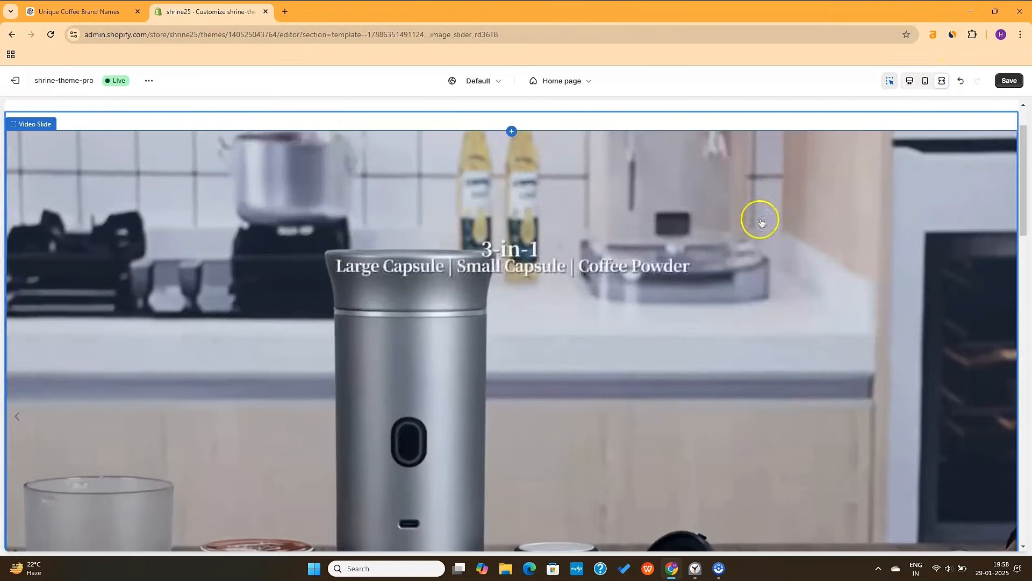
pyautogui.scroll(-3, 752, 231)
pyautogui.scroll(6, 753, 231)
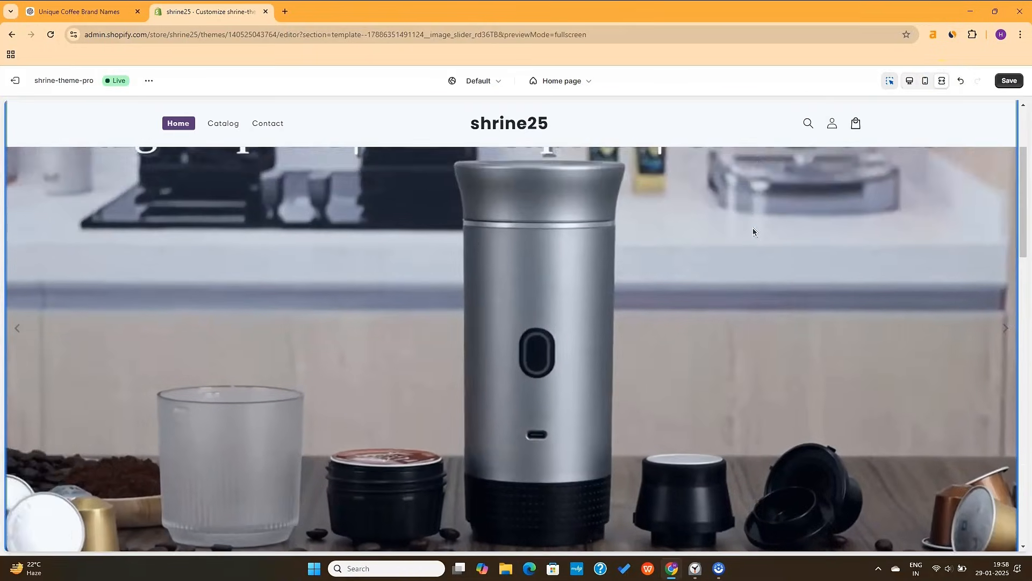
pyautogui.scroll(-5, 753, 231)
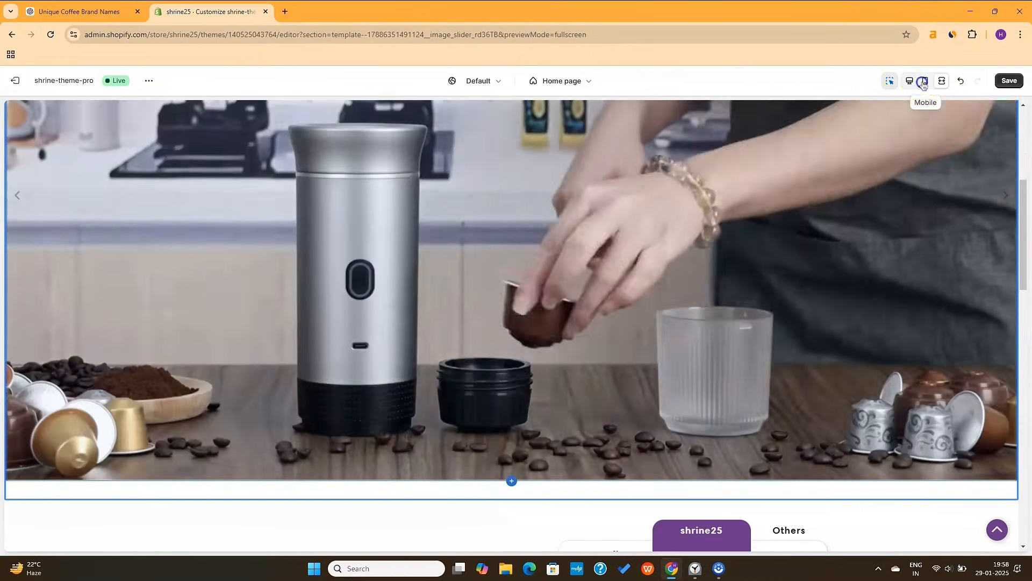
pyautogui.click(922, 82)
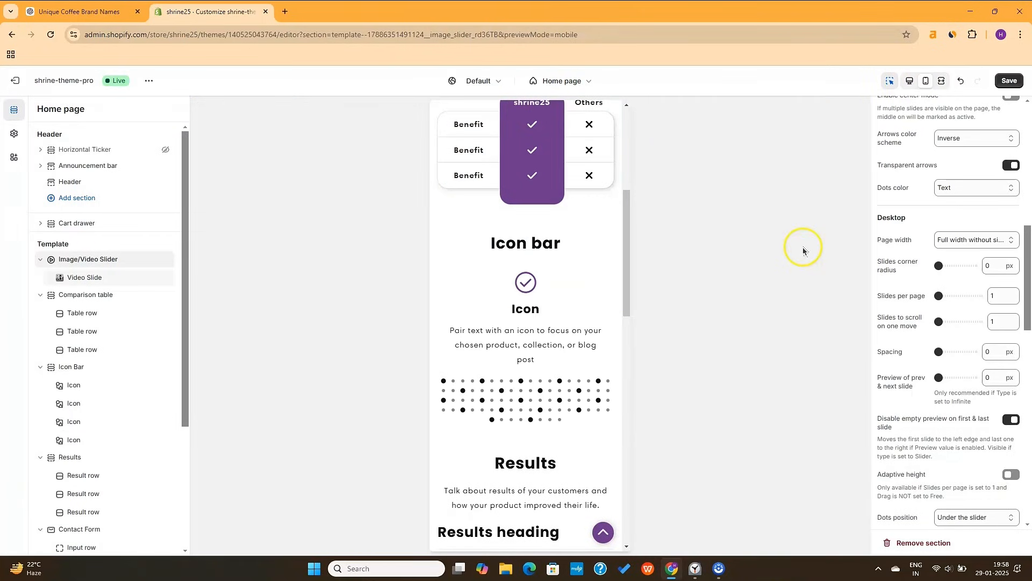
pyautogui.scroll(5, 590, 244)
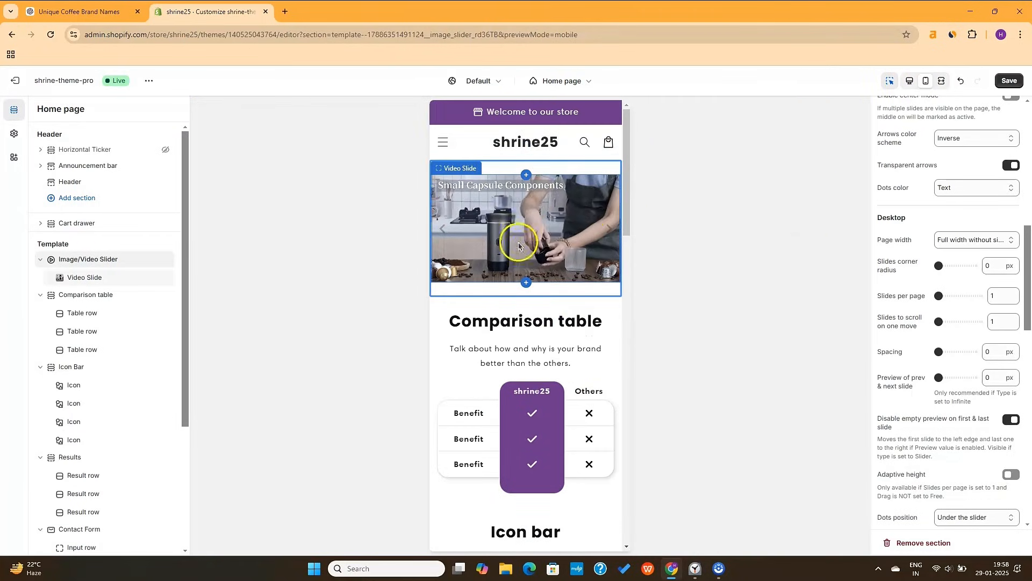
# Return to the desktop preview and remove the Comparison table section from the home page.
pyautogui.click(910, 81)
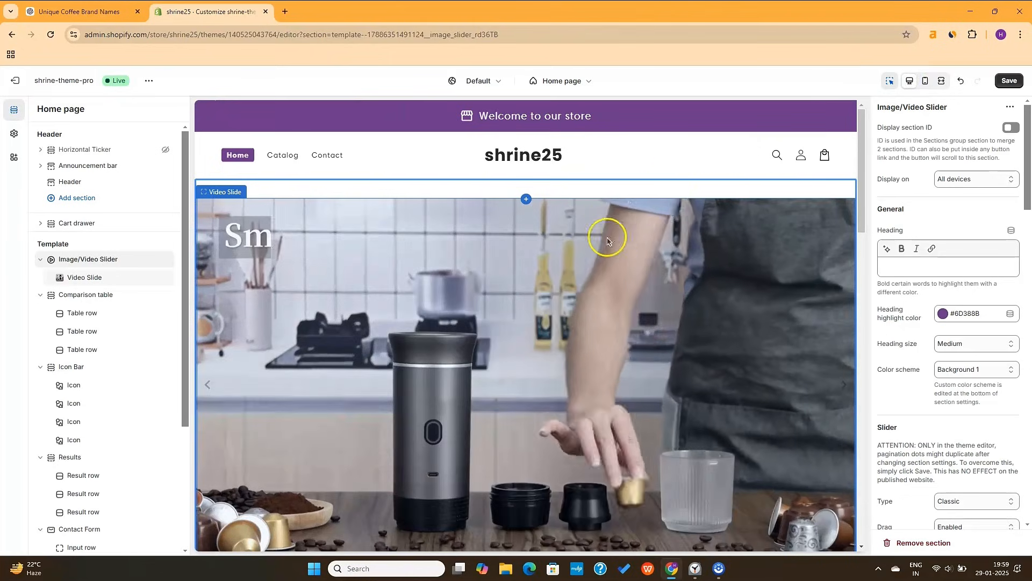
pyautogui.scroll(-10, 609, 240)
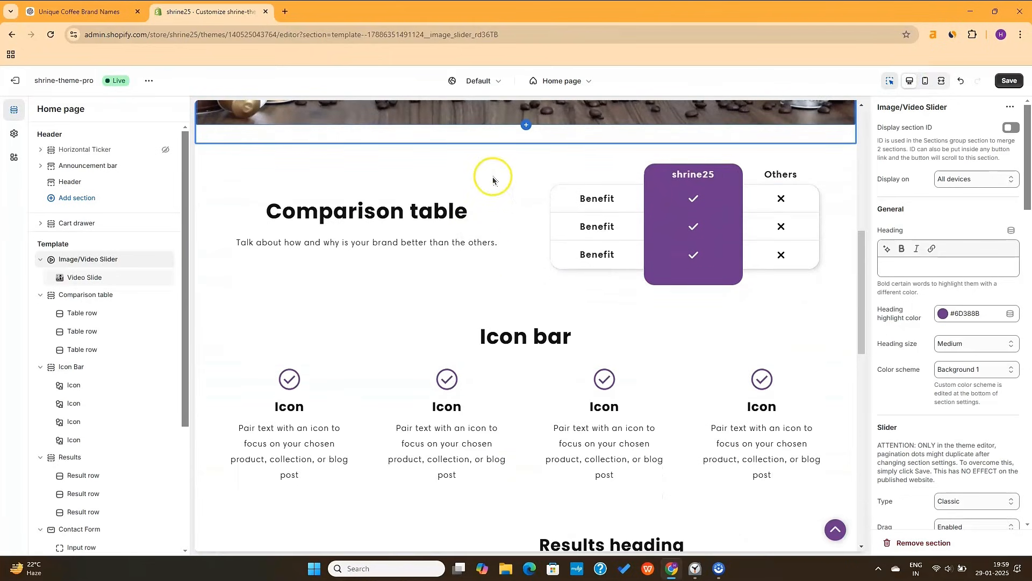
pyautogui.click(493, 180)
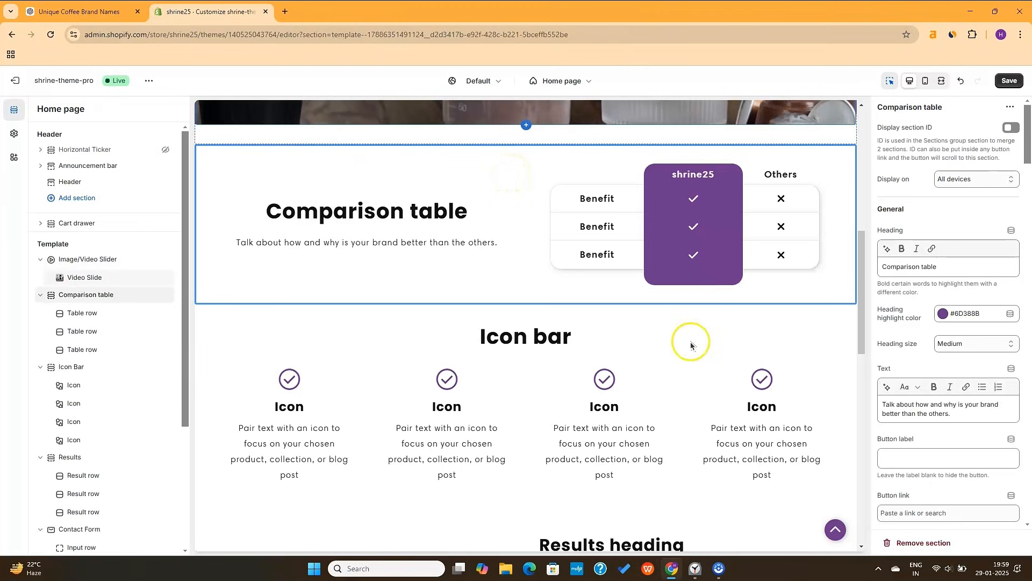
pyautogui.click(920, 543)
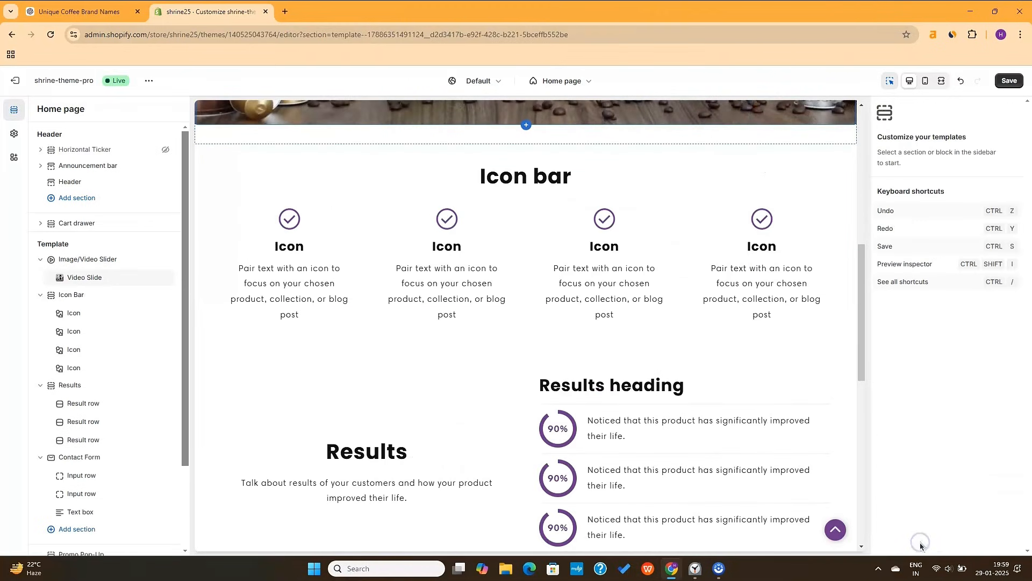
# Clear the heading text of the Icon Bar section.
pyautogui.scroll(1, 652, 316)
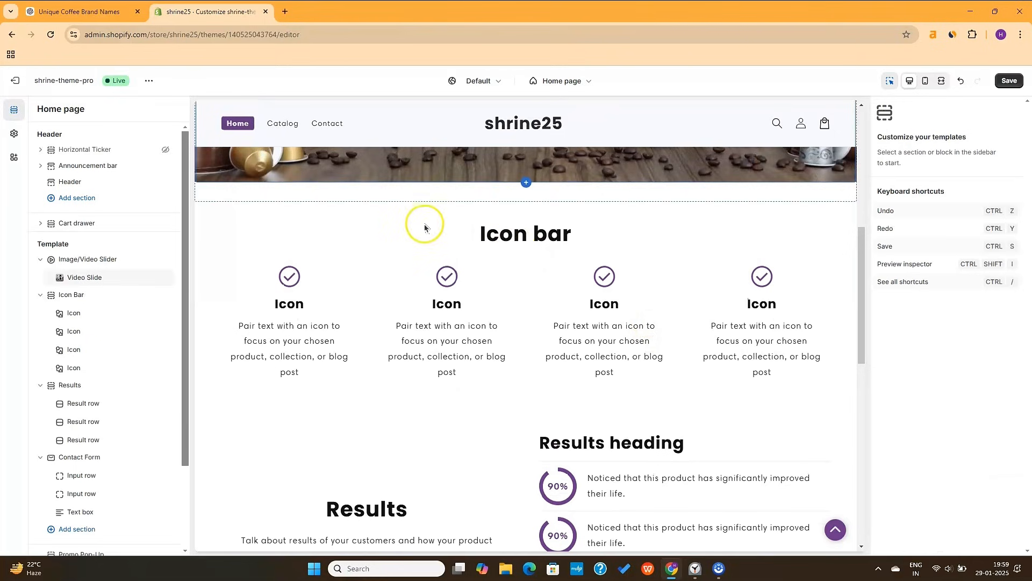
pyautogui.click(424, 226)
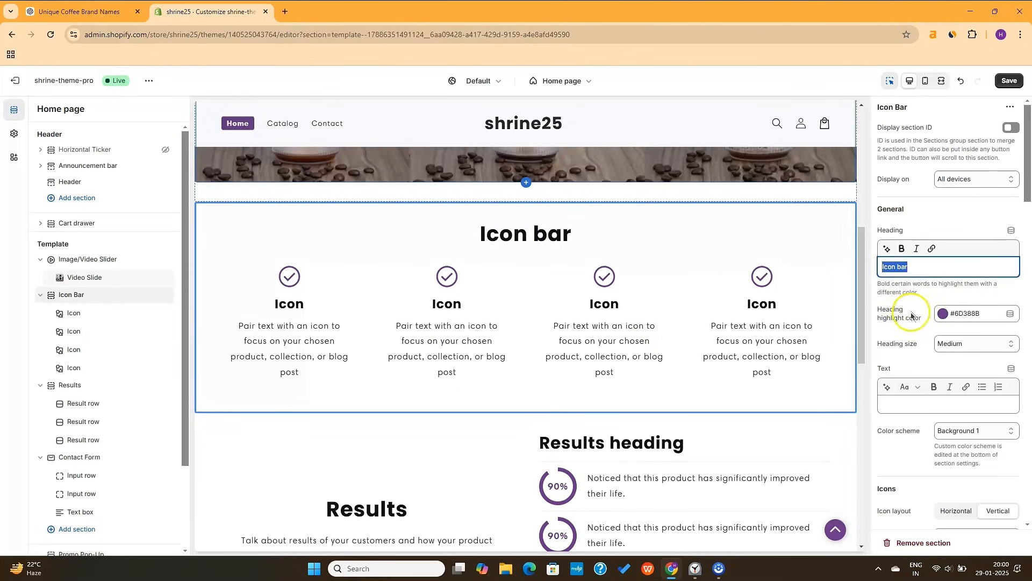
pyautogui.press('BackSpace')
pyautogui.scroll(-4, 914, 320)
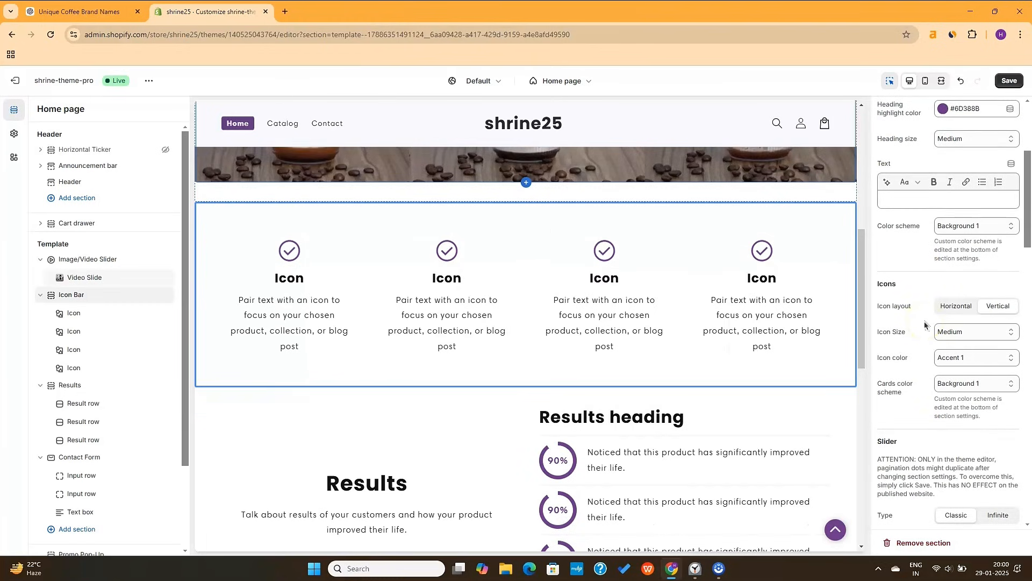
pyautogui.scroll(-4, 925, 325)
# Set the first Icon Bar block's heading to "Your Coffee. Your Way.".
pyautogui.click(91, 314)
pyautogui.click(920, 282)
pyautogui.hotkey('ctrl', 'a')
pyautogui.write('Your Coffee. Your Way.')
# Replace the first icon block's text with ChatGPT's Featured Collection subheading, shortened to "Capsules? Ground coffee? BrewGo does it all.".
pyautogui.click(114, 18)
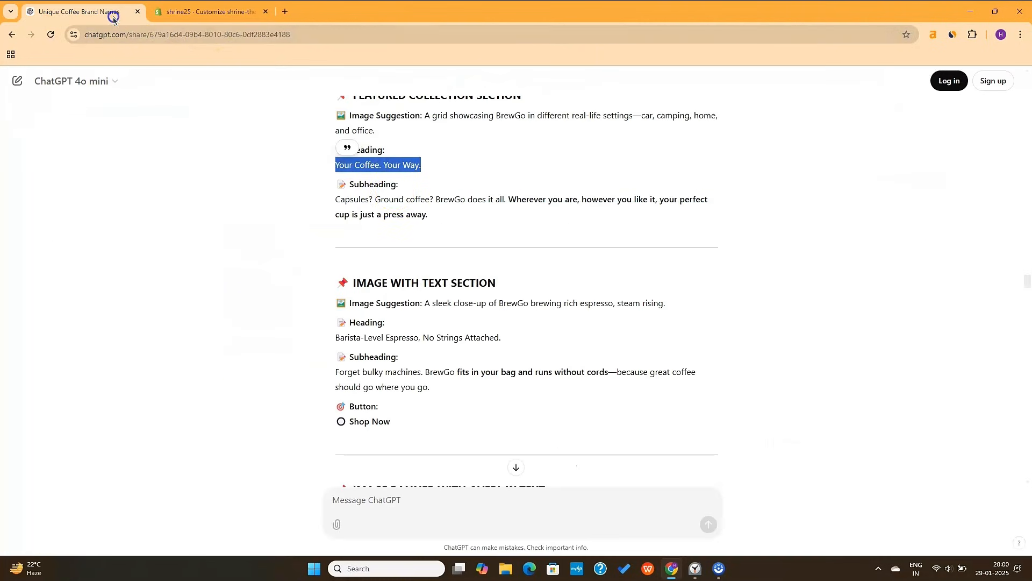
pyautogui.moveTo(340, 199); pyautogui.dragTo(391, 211)
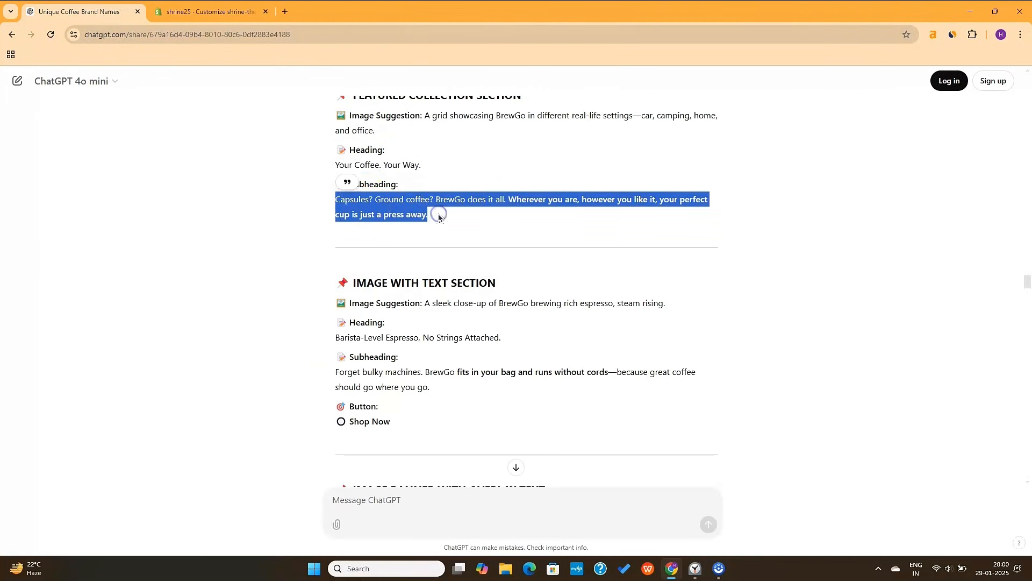
pyautogui.click(264, 19)
pyautogui.tripleClick(941, 354)
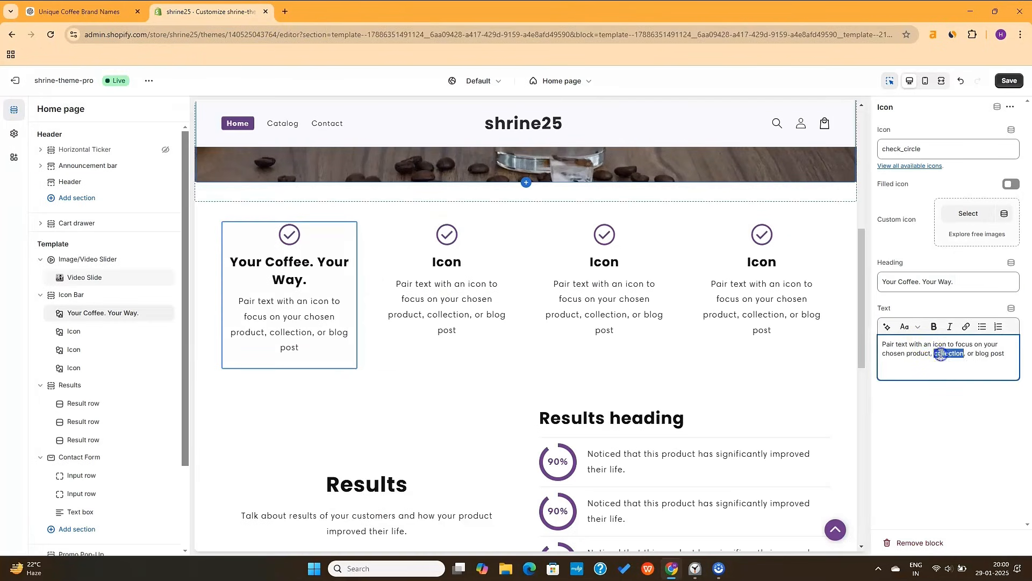
# Set the second icon block's heading to "Barista-Level Espresso," using the Image with Text heading copied from ChatGPT.
pyautogui.click(491, 250)
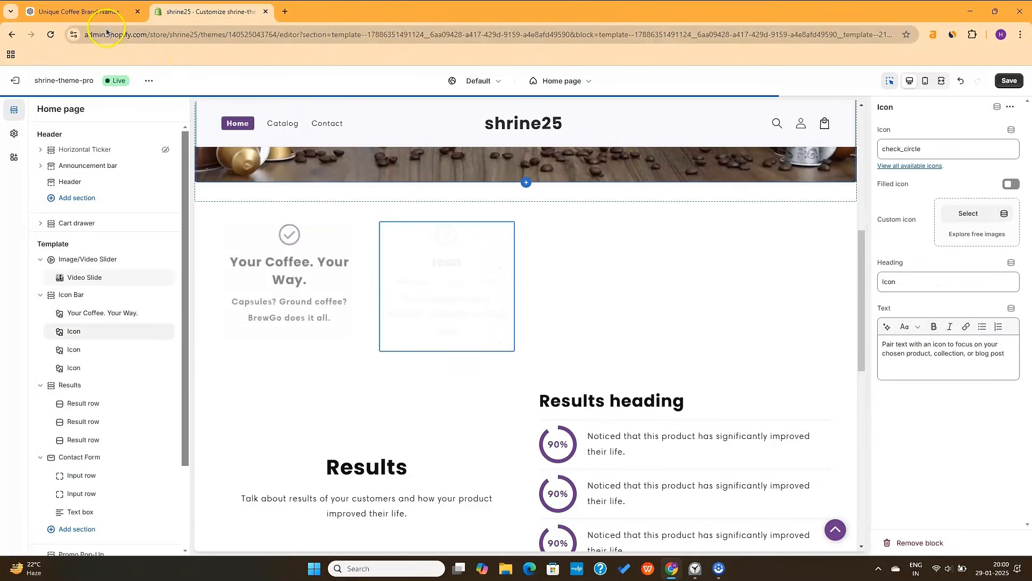
pyautogui.click(101, 15)
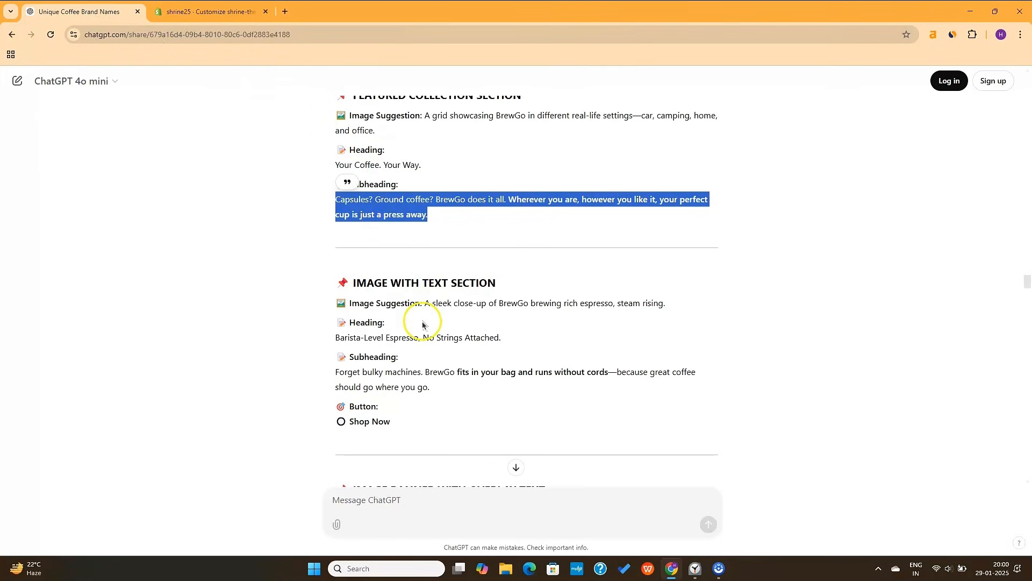
pyautogui.tripleClick(381, 337)
pyautogui.hotkey('ctrl', 'c')
pyautogui.click(220, 15)
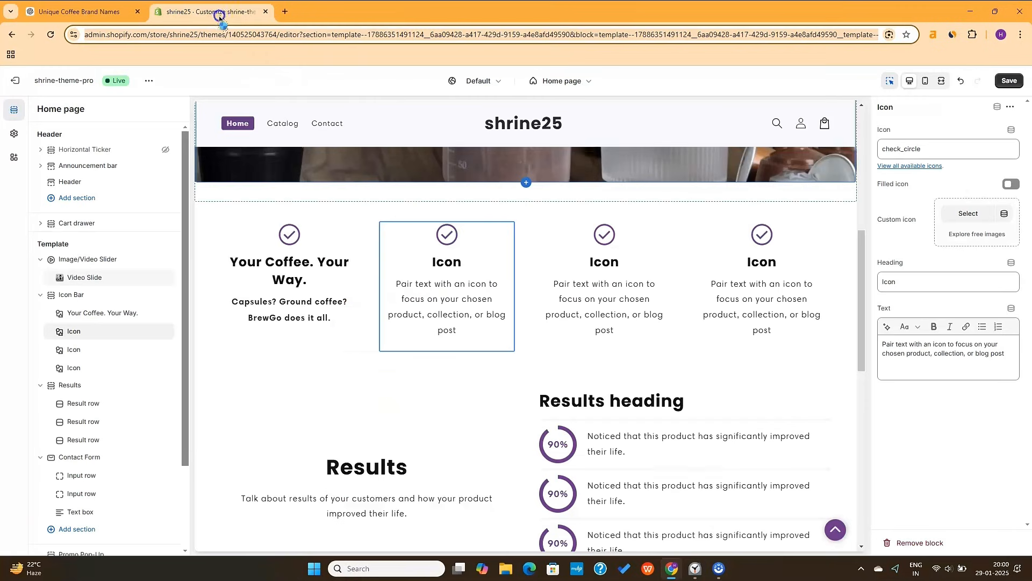
pyautogui.tripleClick(914, 282)
pyautogui.hotkey('ctrl', 'v')
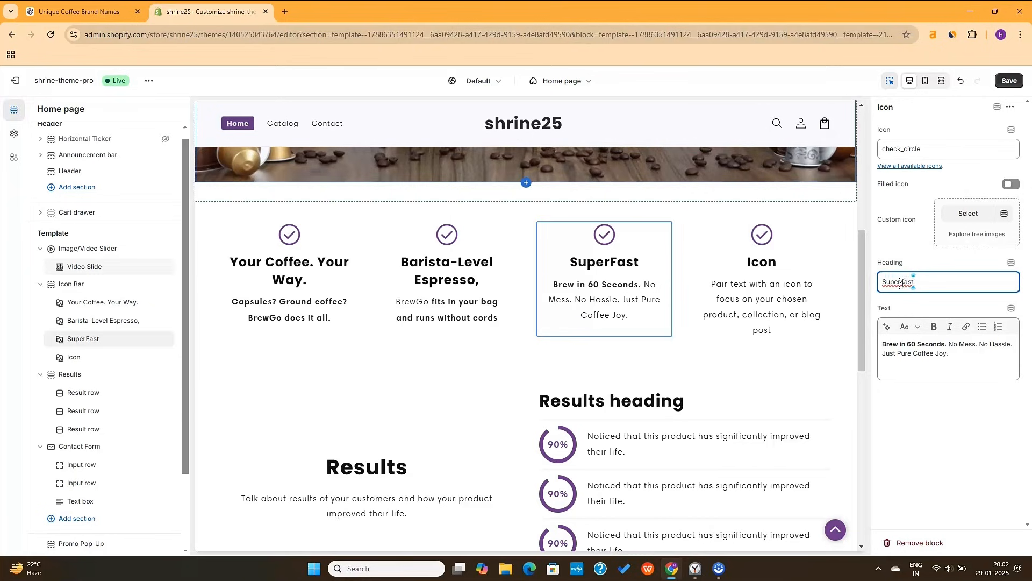
# Remove the unused fourth icon block from the Icon Bar and set the section's desktop columns to 3.
pyautogui.click(145, 361)
pyautogui.click(152, 360)
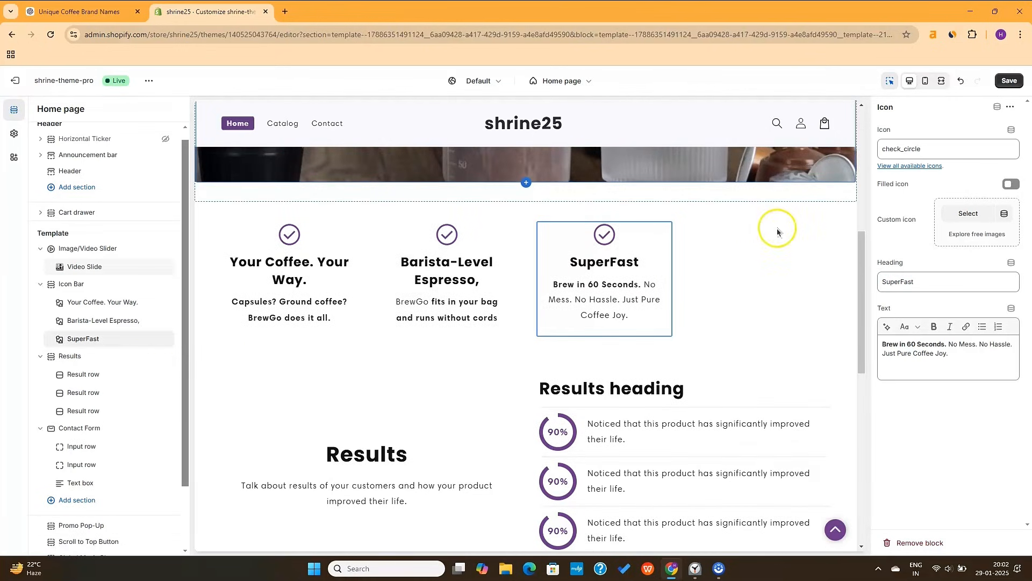
pyautogui.click(75, 284)
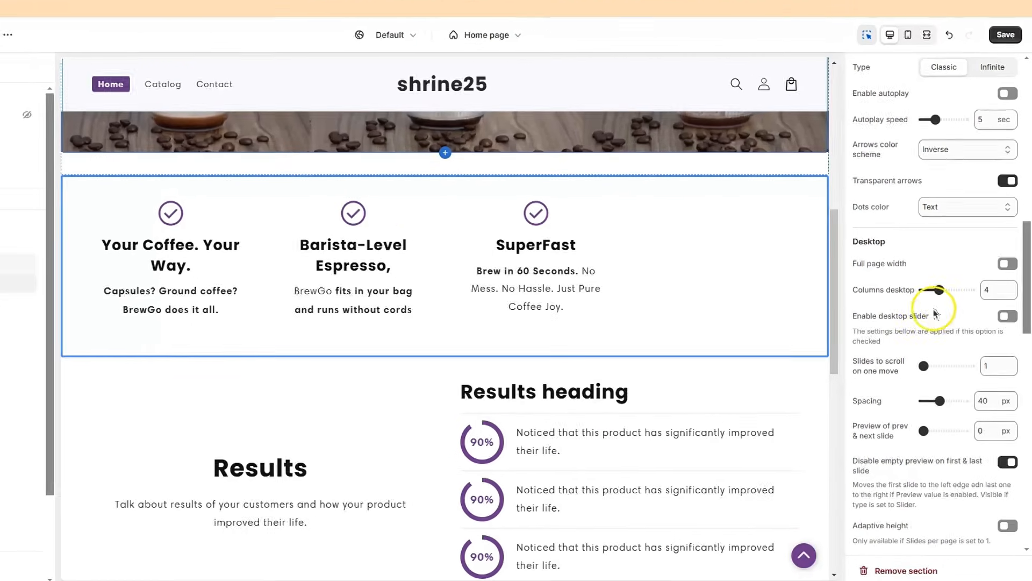
pyautogui.moveTo(939, 290); pyautogui.dragTo(934, 284)
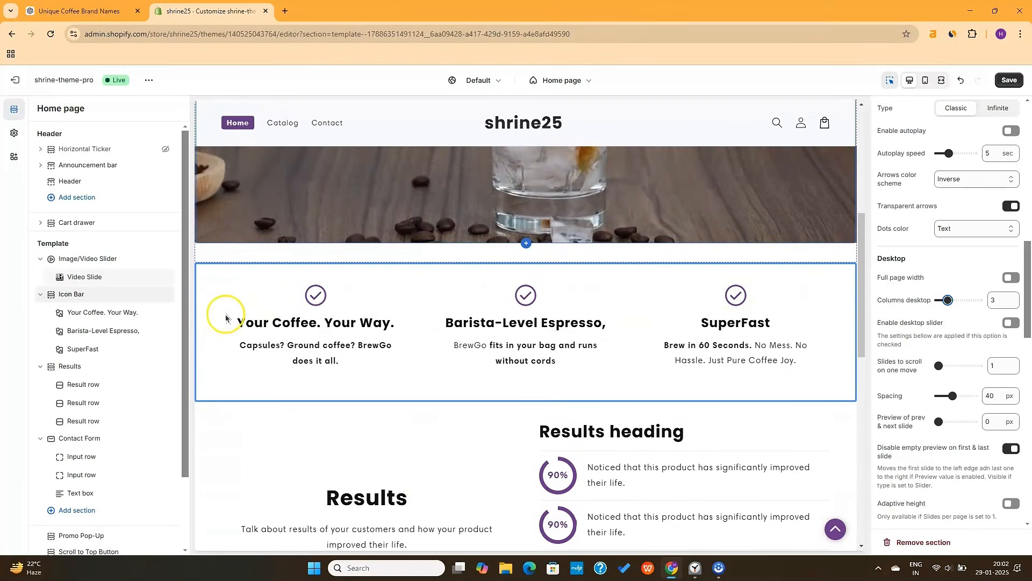
# Find the Hot Beverage emoji on Emojipedia by searching for coffee, and copy it for the first icon block.
pyautogui.click(120, 316)
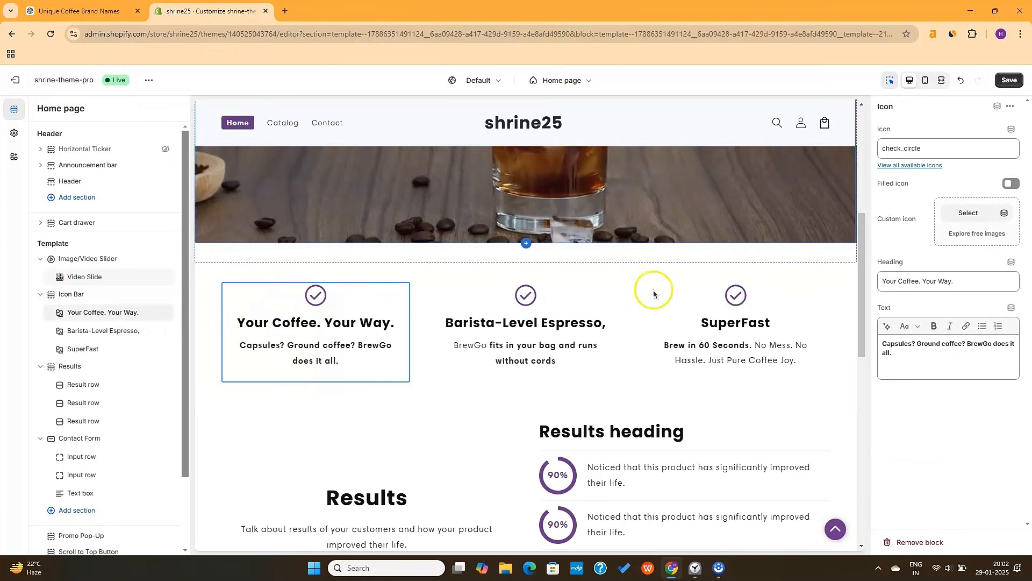
pyautogui.click(957, 212)
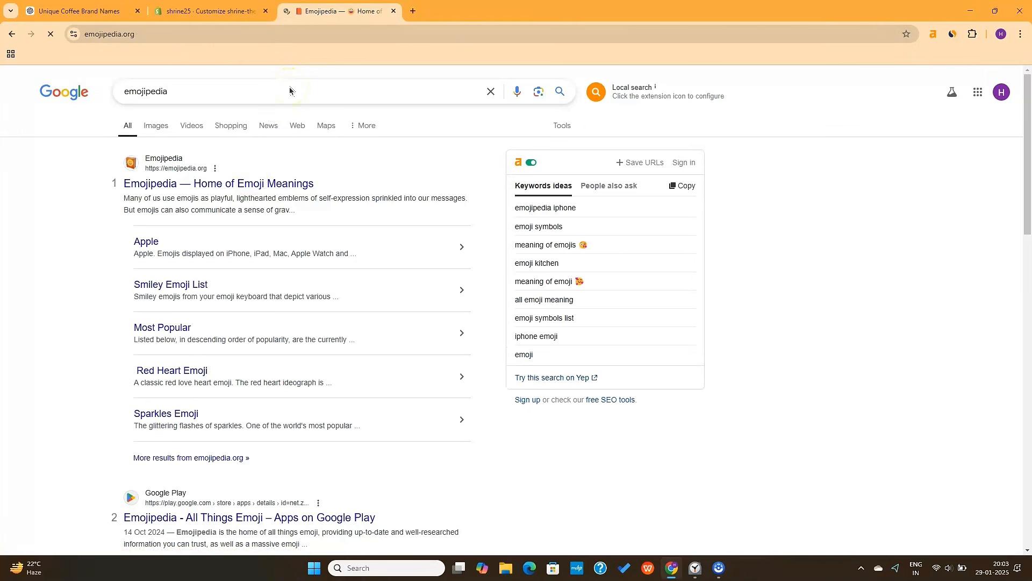
pyautogui.click(302, 139)
pyautogui.write('co')
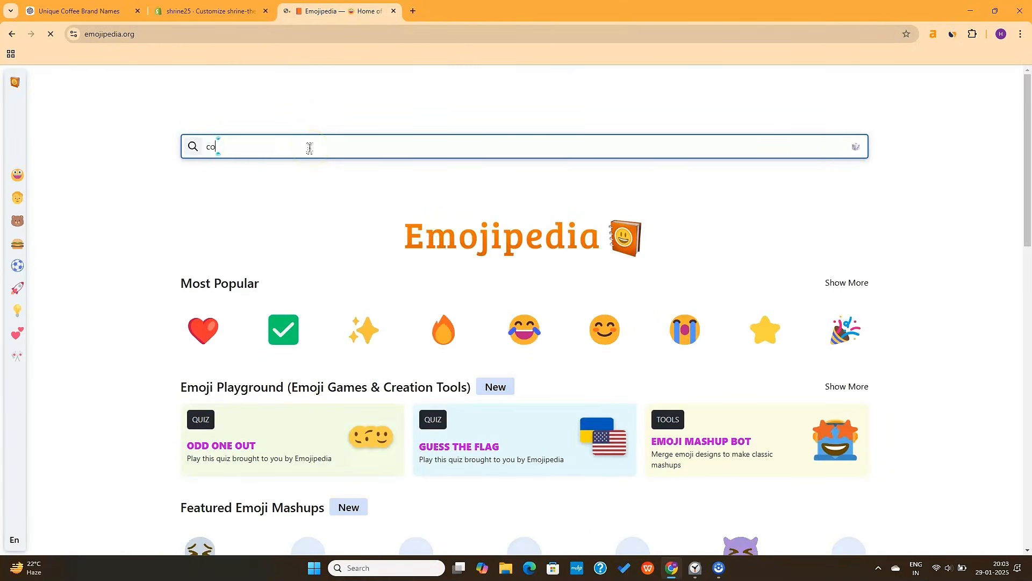
pyautogui.write('ffee')
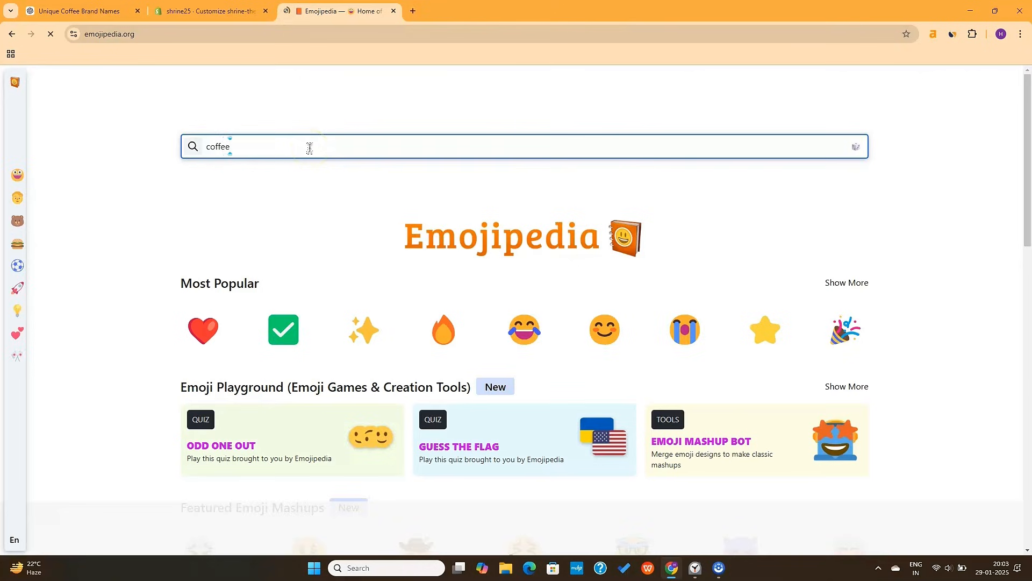
pyautogui.press('Return')
pyautogui.moveTo(245, 243)
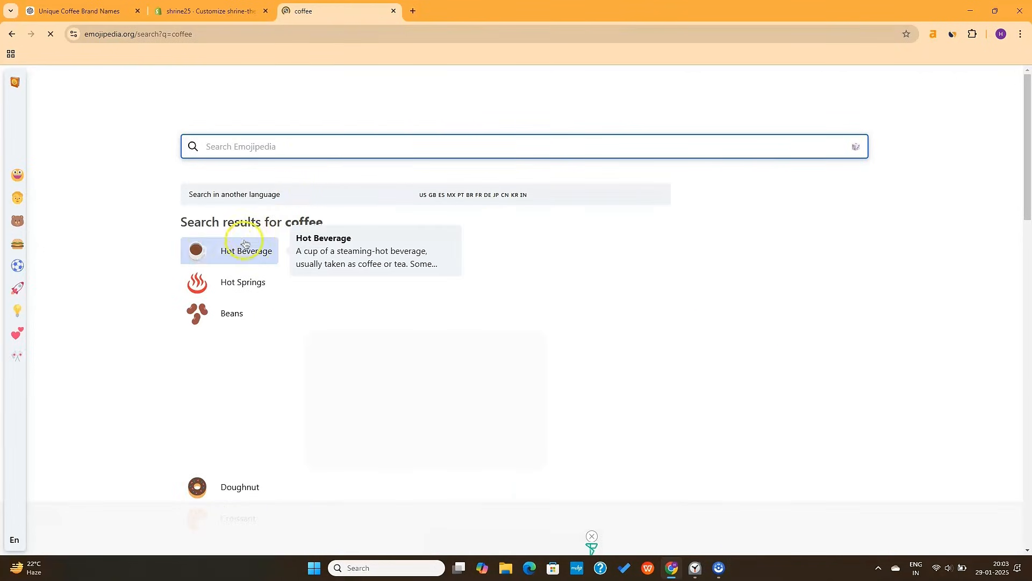
pyautogui.click(195, 256)
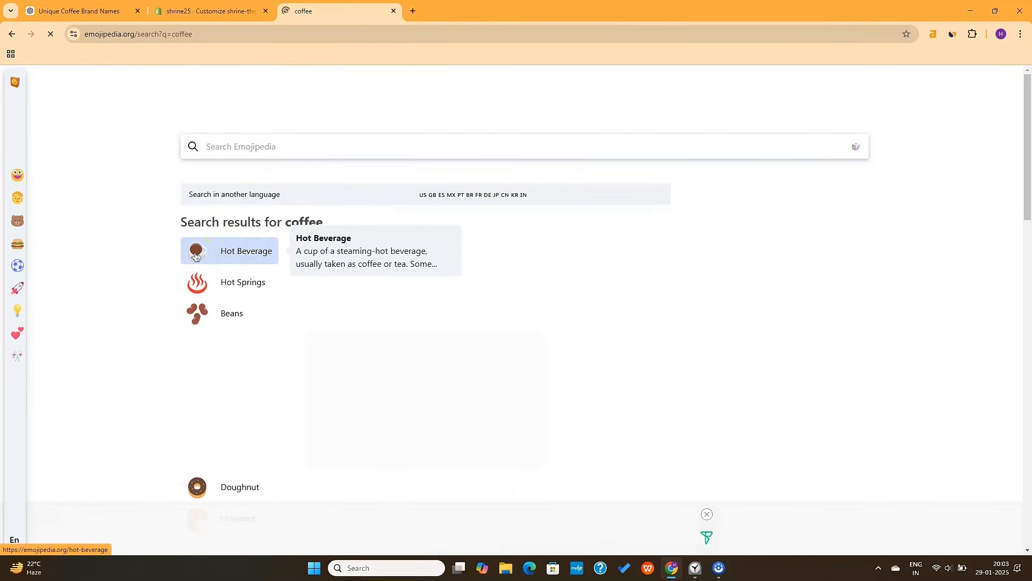
pyautogui.click(209, 257)
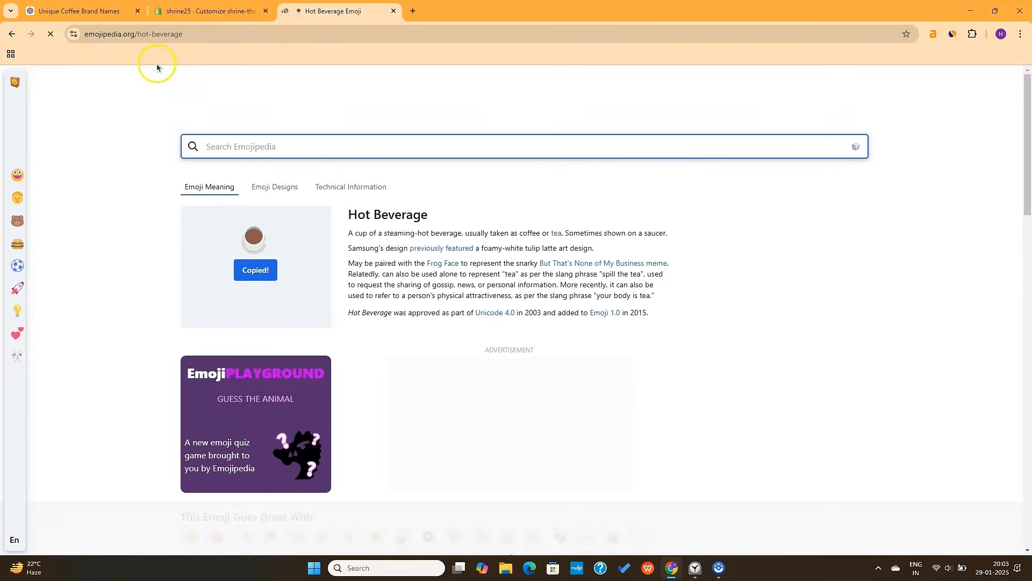
# Replace the check_circle icon of the "Your Coffee. Your Way." block with the copied Hot Beverage emoji.
pyautogui.click(207, 11)
pyautogui.click(918, 148)
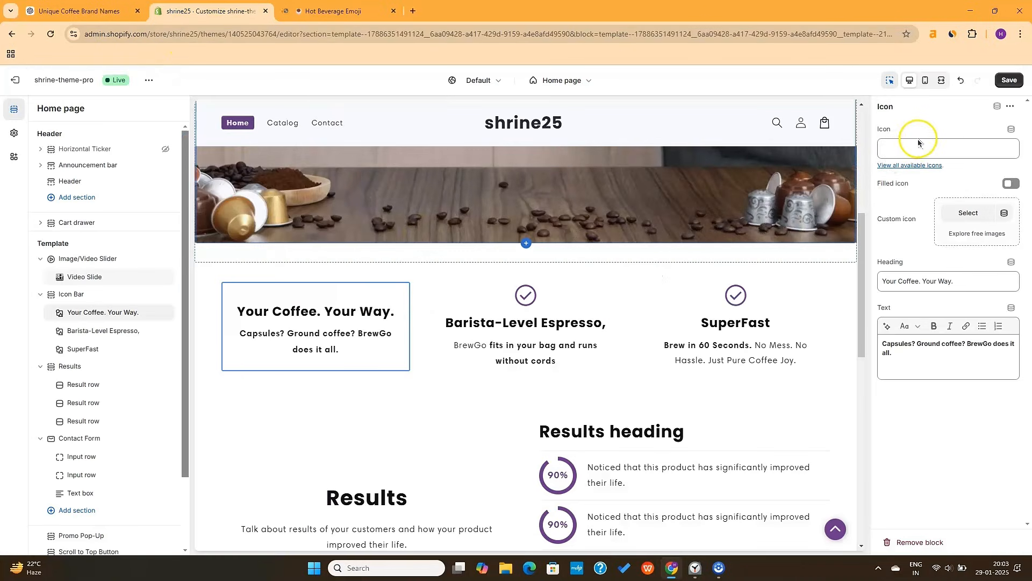
pyautogui.hotkey('ctrl', 'v')
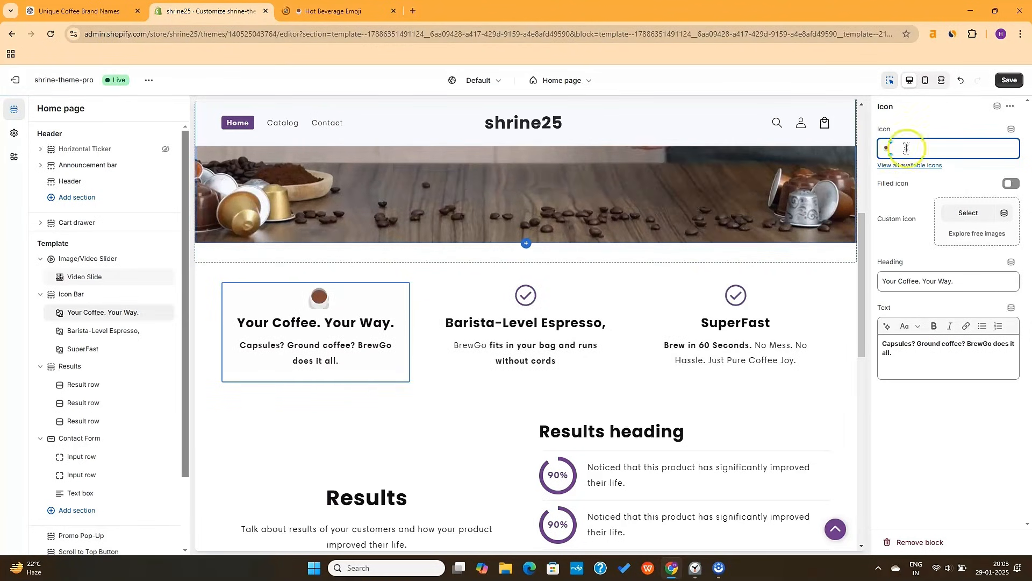
# Copy the Hot Springs emoji from Emojipedia and use it as the icon of the "Barista-Level Espresso," block.
pyautogui.click(354, 11)
pyautogui.hscroll(-5, 340, 235)
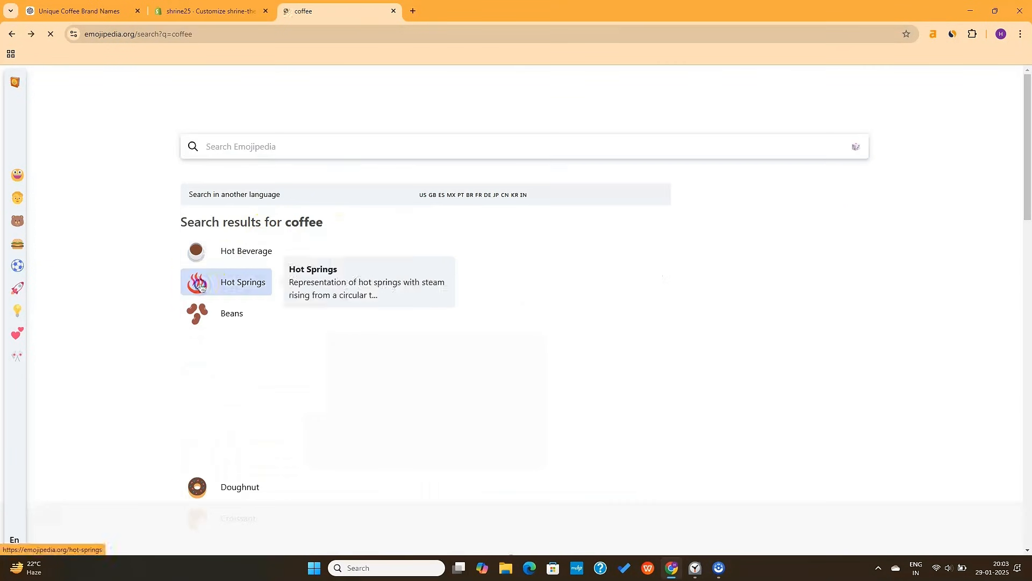
pyautogui.click(200, 287)
pyautogui.click(255, 269)
pyautogui.click(205, 10)
pyautogui.click(526, 334)
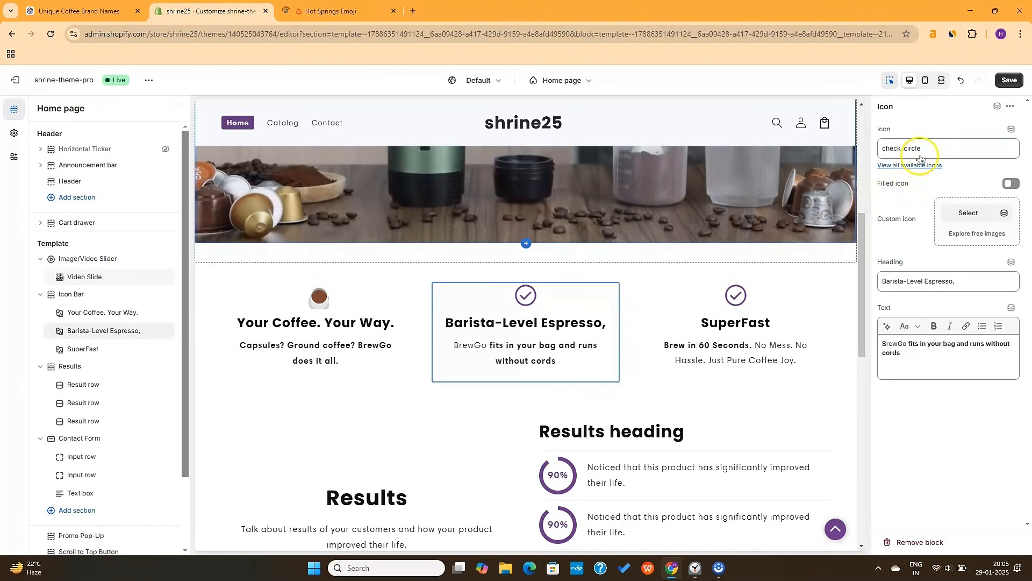
pyautogui.doubleClick(929, 149)
pyautogui.hotkey('ctrl', 'v')
# Copy the Beans emoji from Emojipedia as the SuperFast block's icon, and enable the Filled icon option.
pyautogui.click(328, 11)
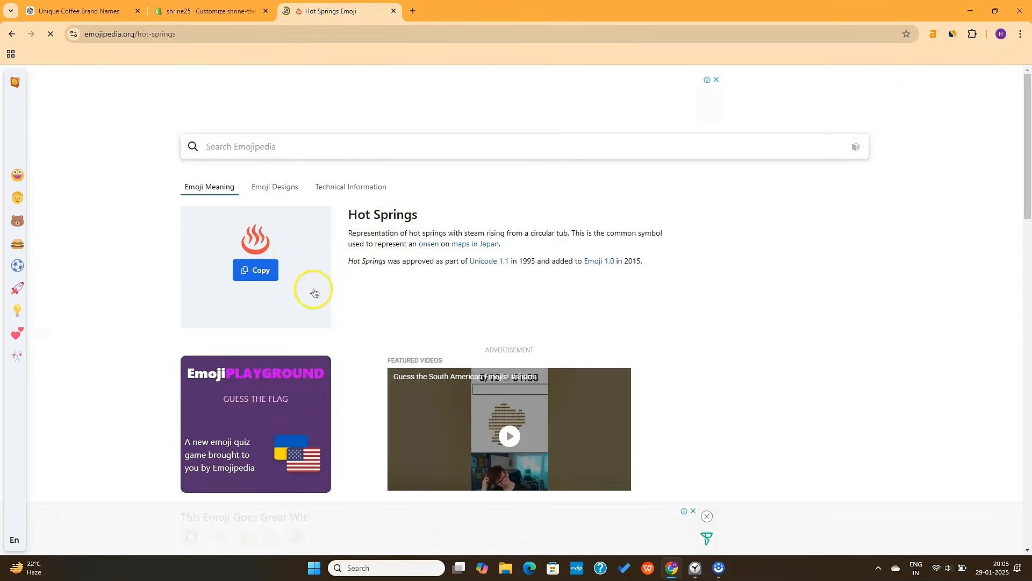
pyautogui.hscroll(-5, 294, 278)
pyautogui.click(199, 299)
pyautogui.click(255, 270)
pyautogui.click(195, 5)
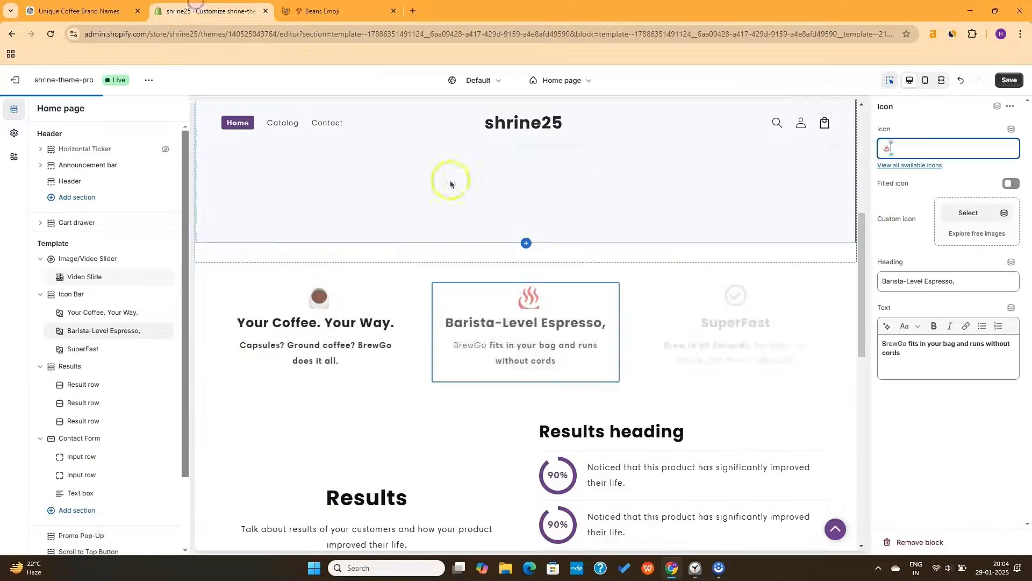
pyautogui.click(737, 323)
pyautogui.click(946, 148)
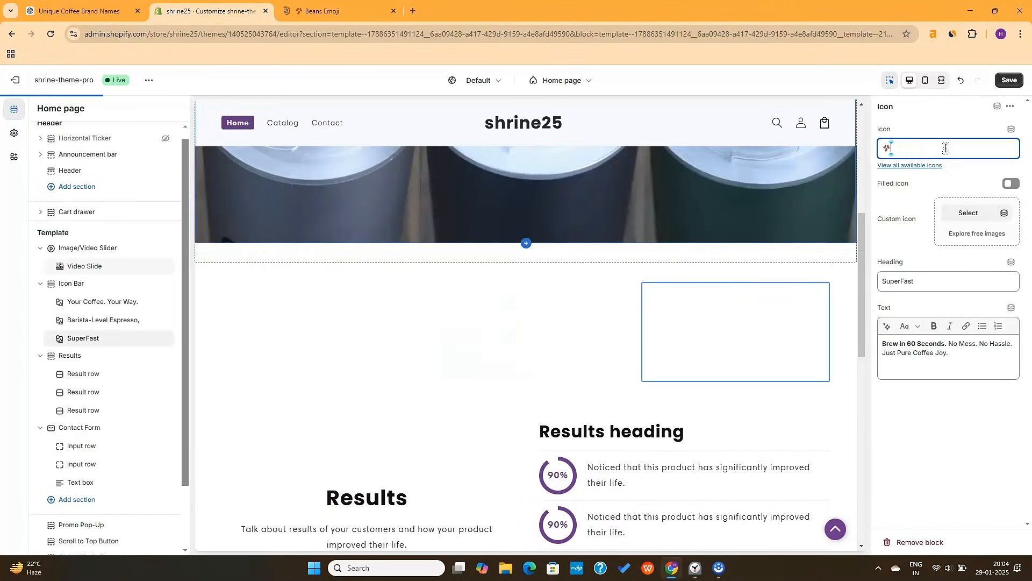
pyautogui.click(1010, 184)
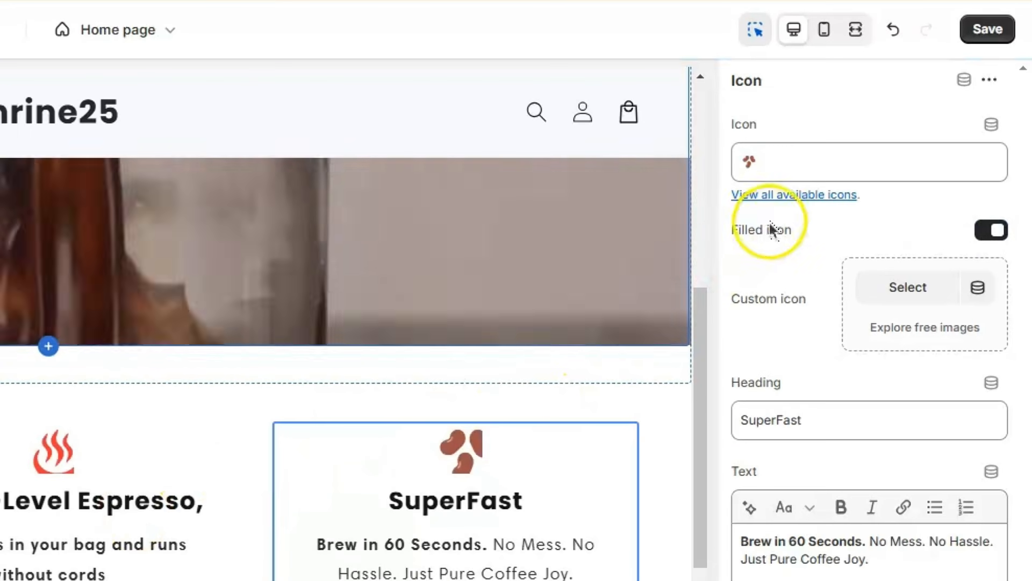
# Open the theme's list of available icons, search Google Fonts icons for coffee, and select Coffee Maker.
pyautogui.click(803, 194)
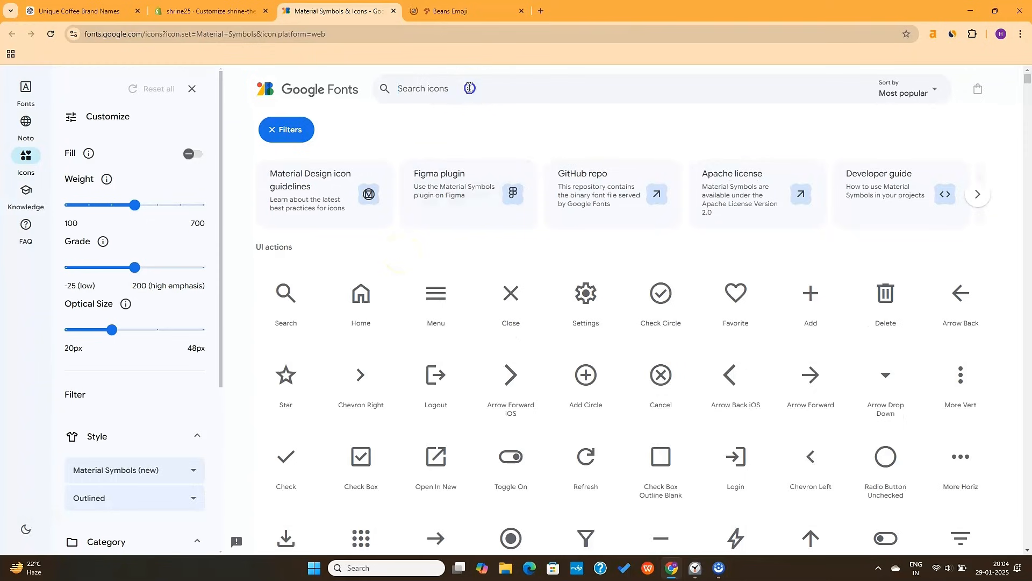
pyautogui.write('coffee')
pyautogui.click(433, 121)
pyautogui.click(469, 94)
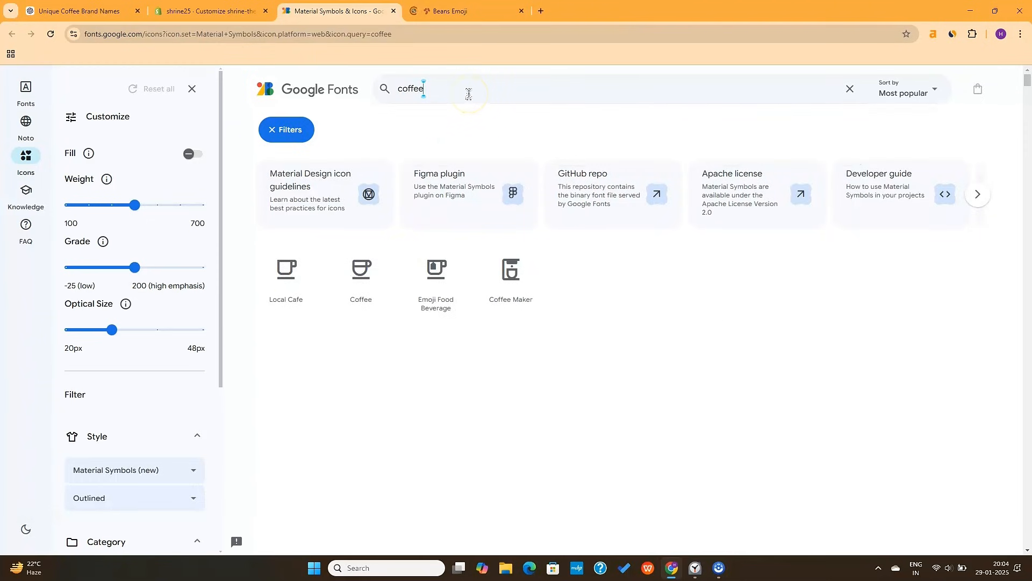
pyautogui.click(511, 271)
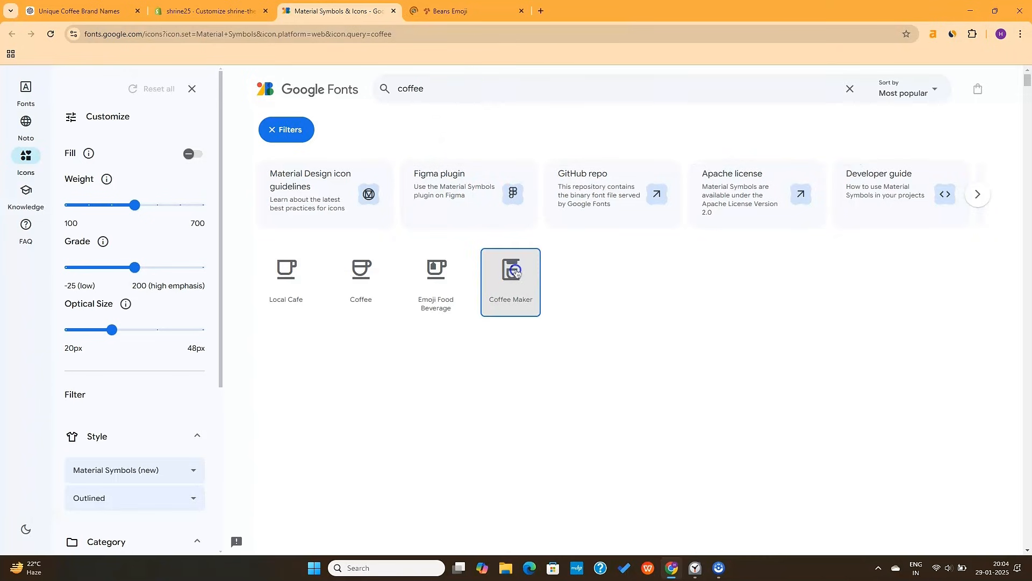
# Copy the icon name coffee_maker from Google Fonts and use it as the SuperFast block's icon in the theme editor.
pyautogui.click(935, 395)
pyautogui.scroll(-7, 935, 396)
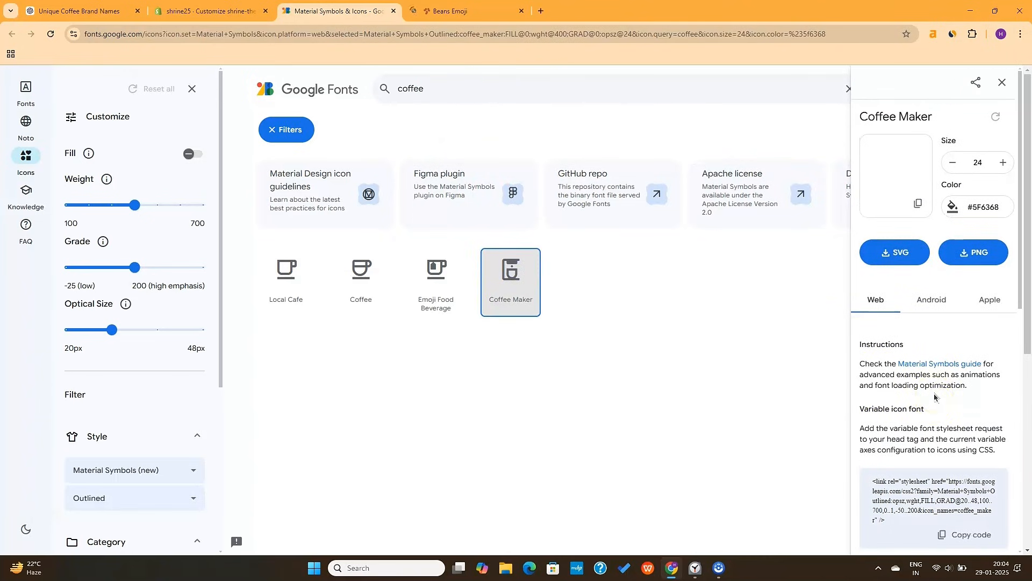
pyautogui.scroll(-2, 935, 397)
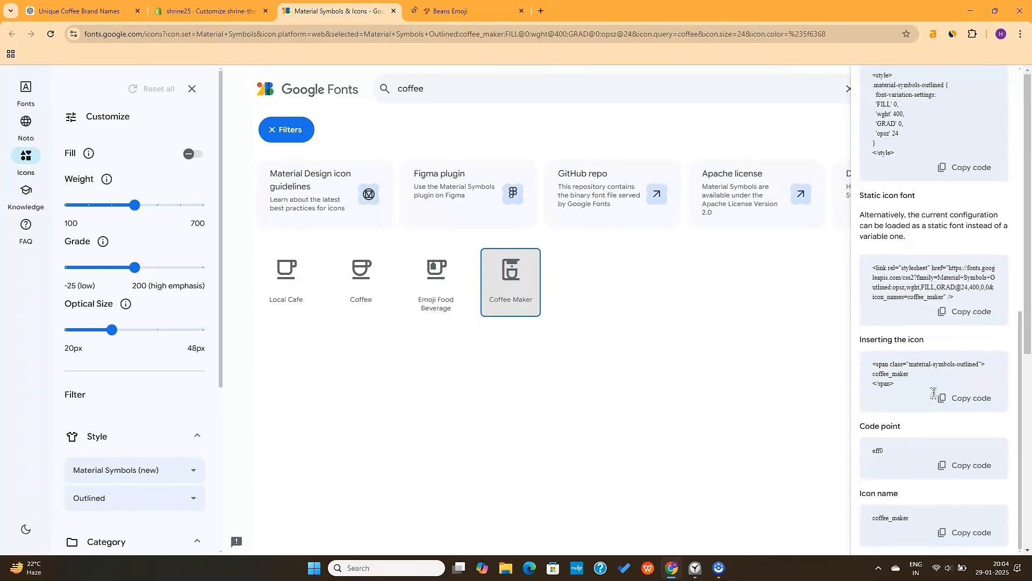
pyautogui.click(964, 539)
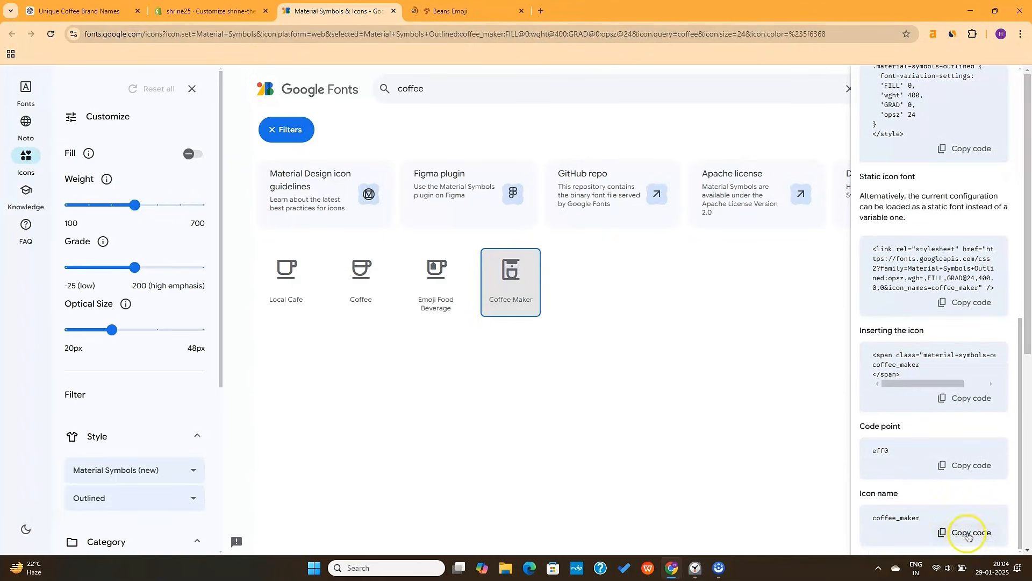
pyautogui.click(204, 10)
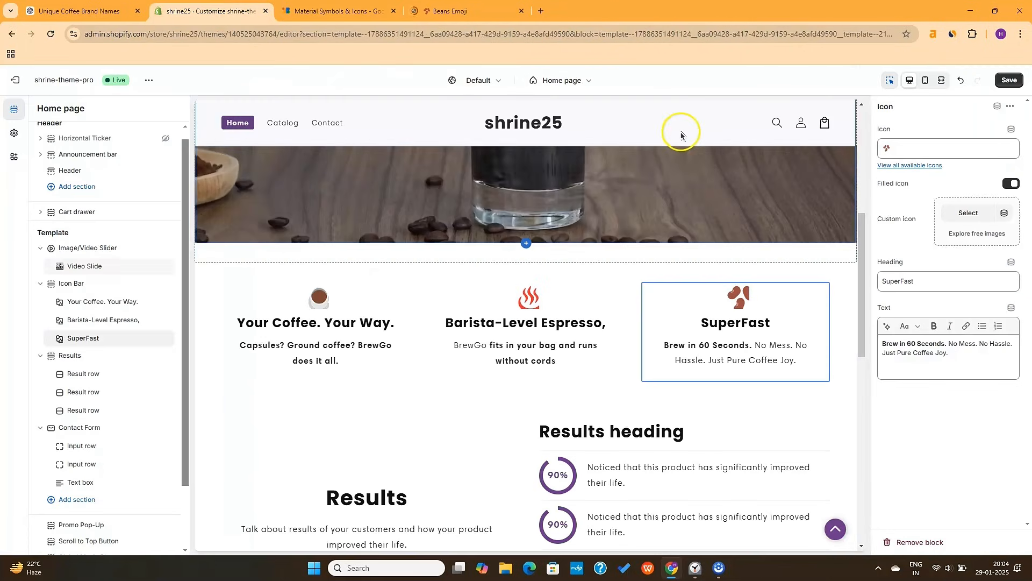
pyautogui.click(950, 150)
pyautogui.write('coffee_maker')
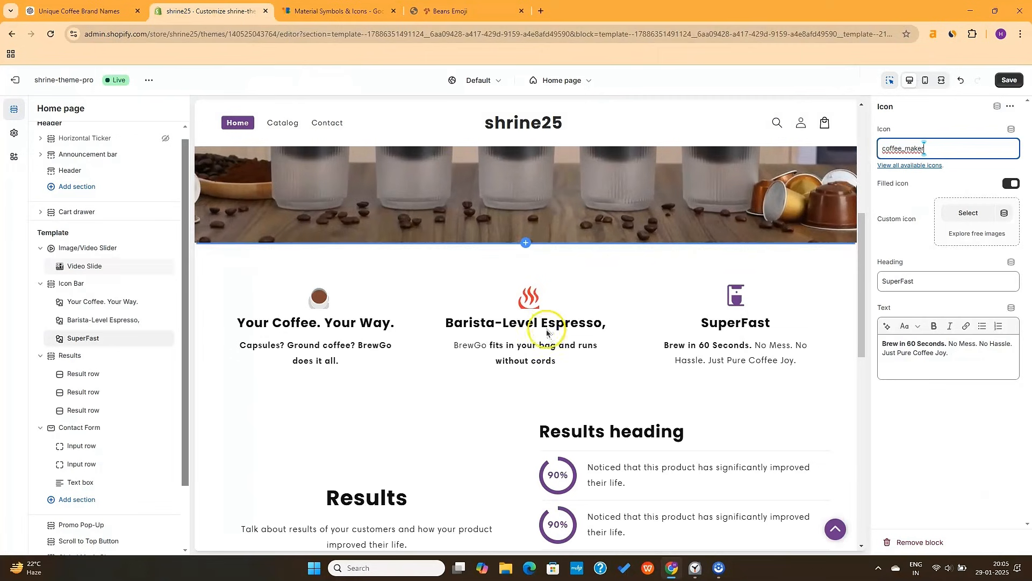
# Select the Results section below the icon bar and turn off the preview inspector.
pyautogui.click(547, 338)
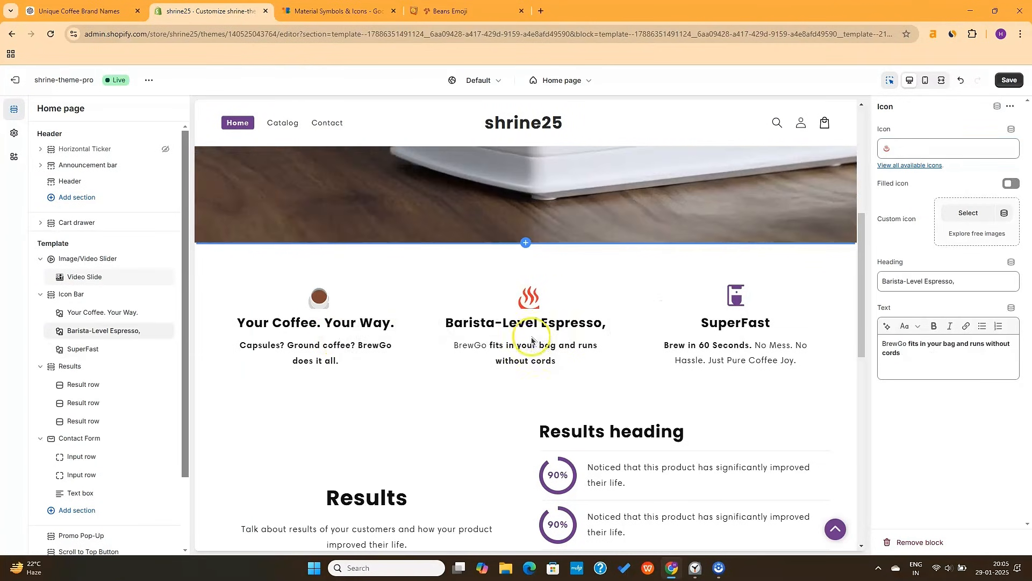
pyautogui.scroll(-4, 316, 339)
pyautogui.scroll(-1, 315, 342)
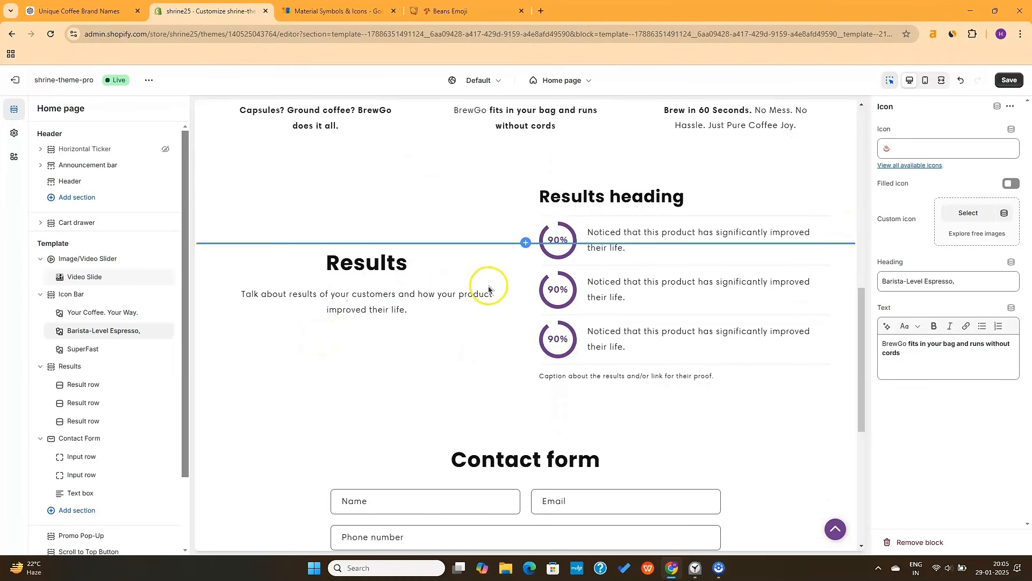
pyautogui.click(228, 298)
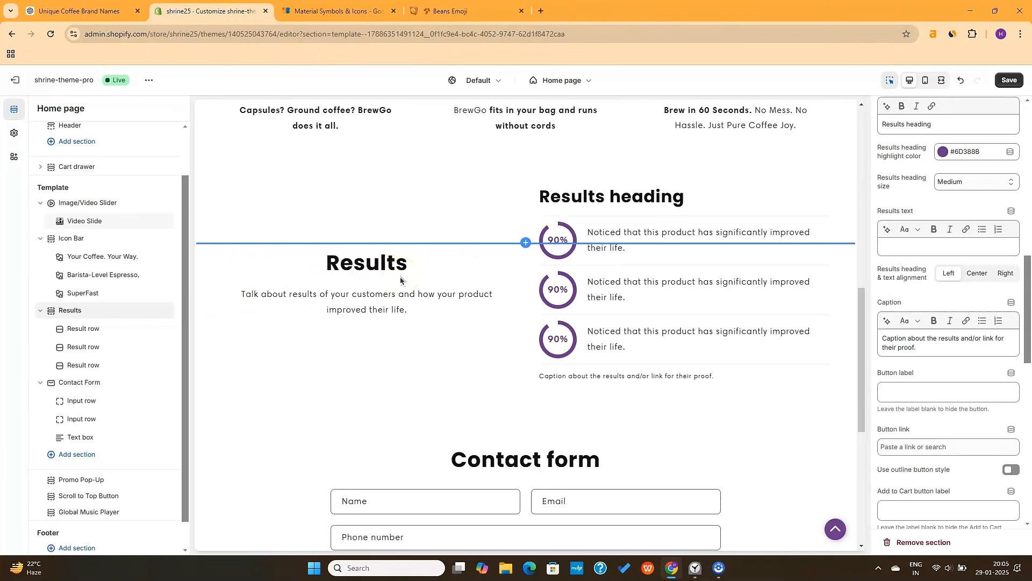
pyautogui.scroll(2, 400, 280)
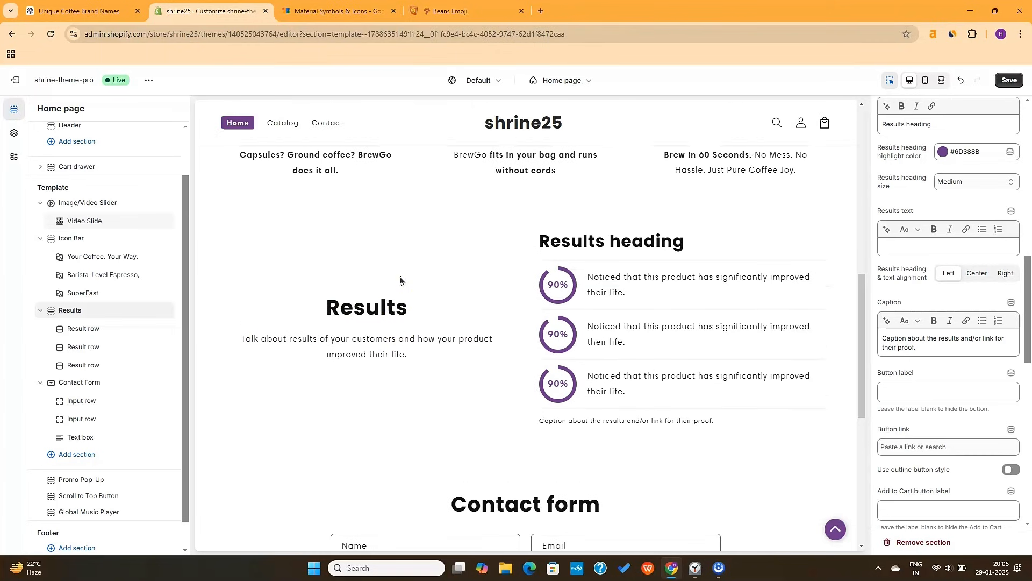
pyautogui.click(547, 279)
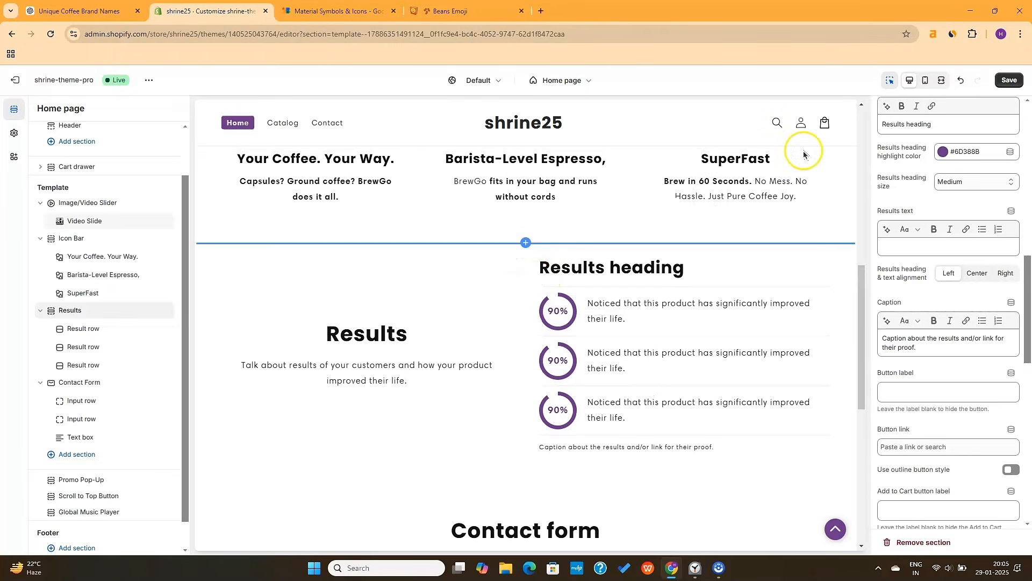
pyautogui.click(891, 80)
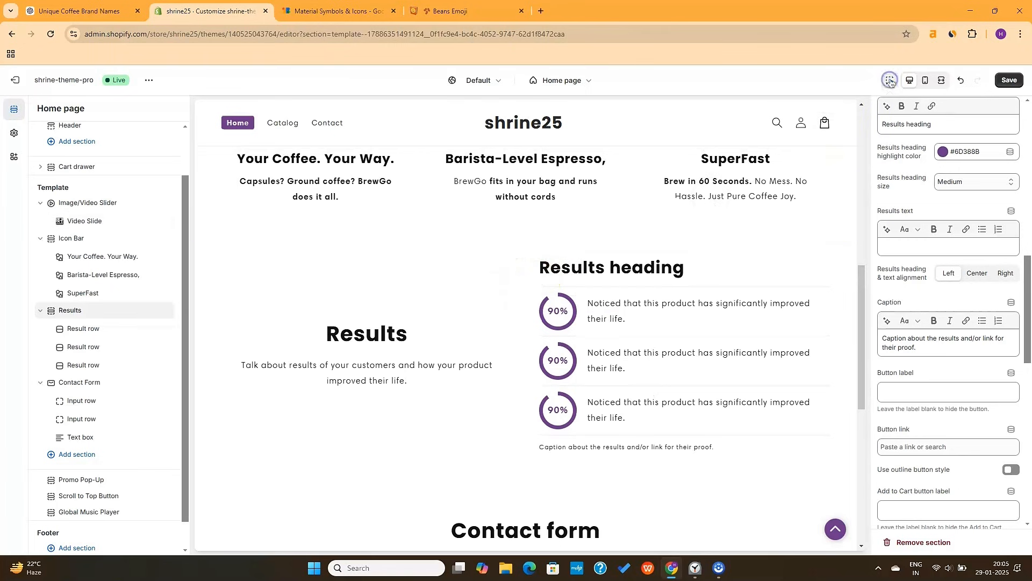
# Remove the Results section with its result rows from the home page template.
pyautogui.click(84, 335)
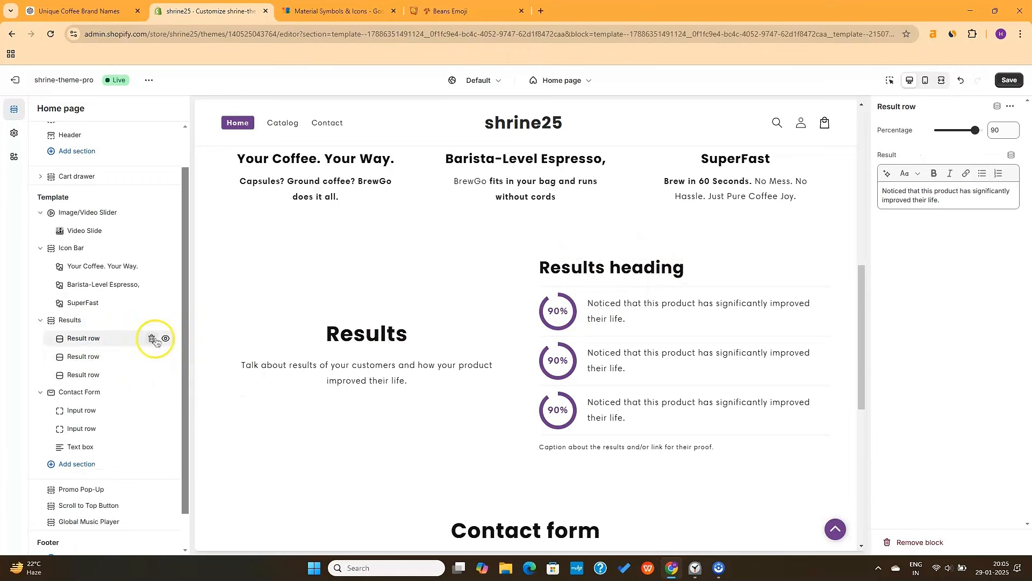
pyautogui.click(89, 359)
pyautogui.scroll(-1, 94, 366)
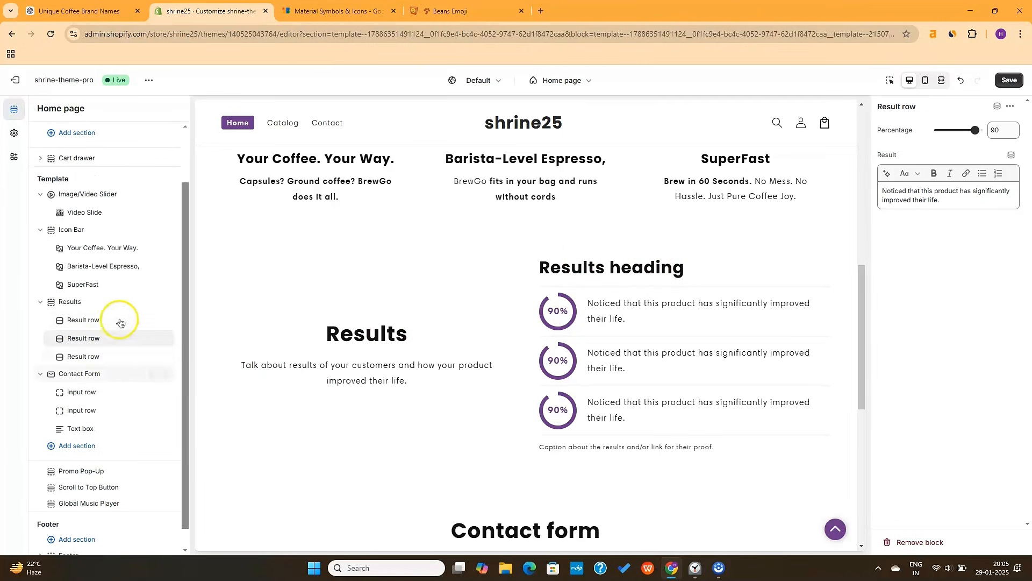
pyautogui.click(151, 303)
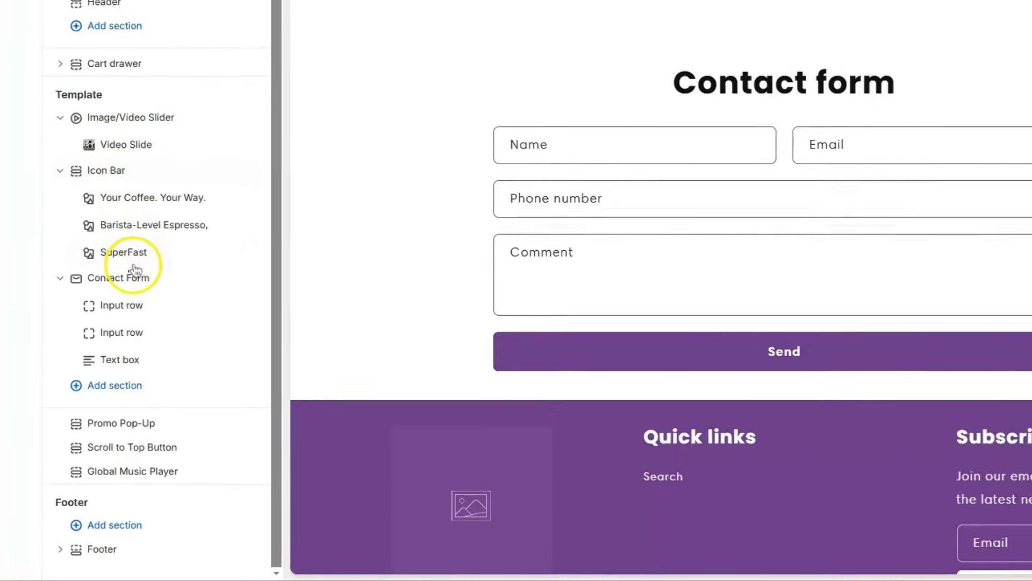
# Add a Featured product section and move it to the beginning of the template, above the Image/Video Slider.
pyautogui.click(88, 427)
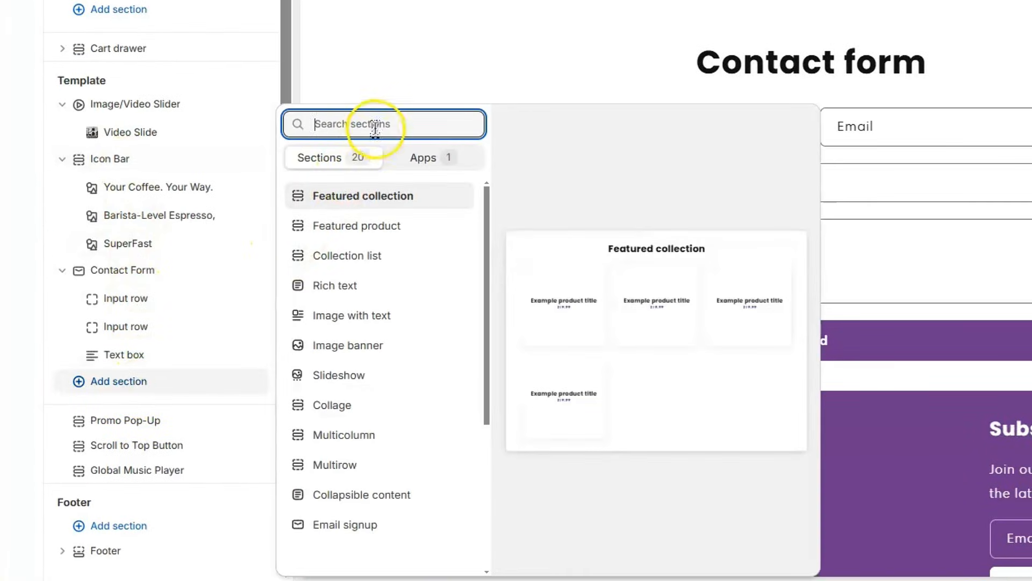
pyautogui.click(376, 226)
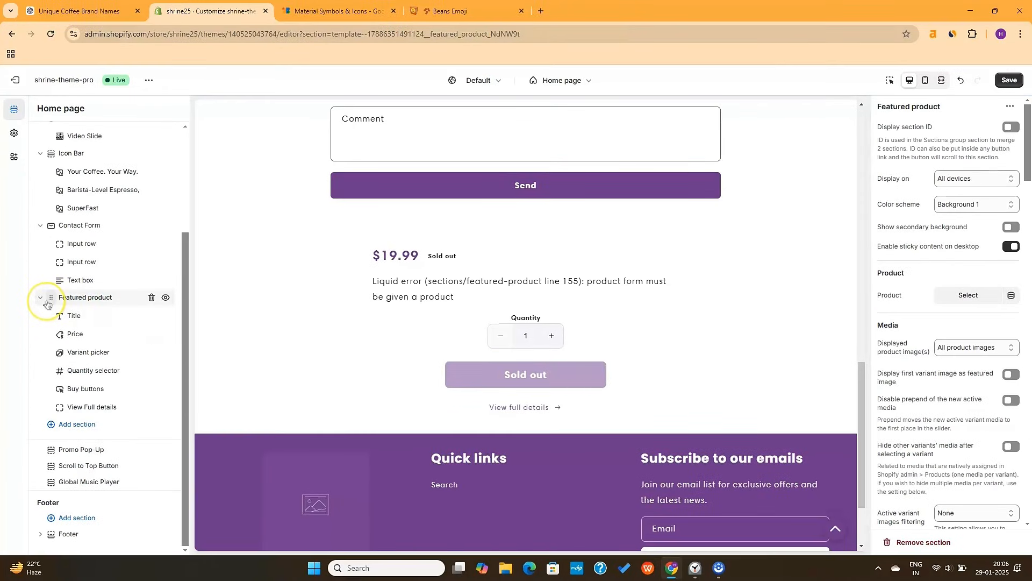
pyautogui.moveTo(47, 304); pyautogui.dragTo(46, 222)
pyautogui.moveTo(46, 270); pyautogui.dragTo(44, 230)
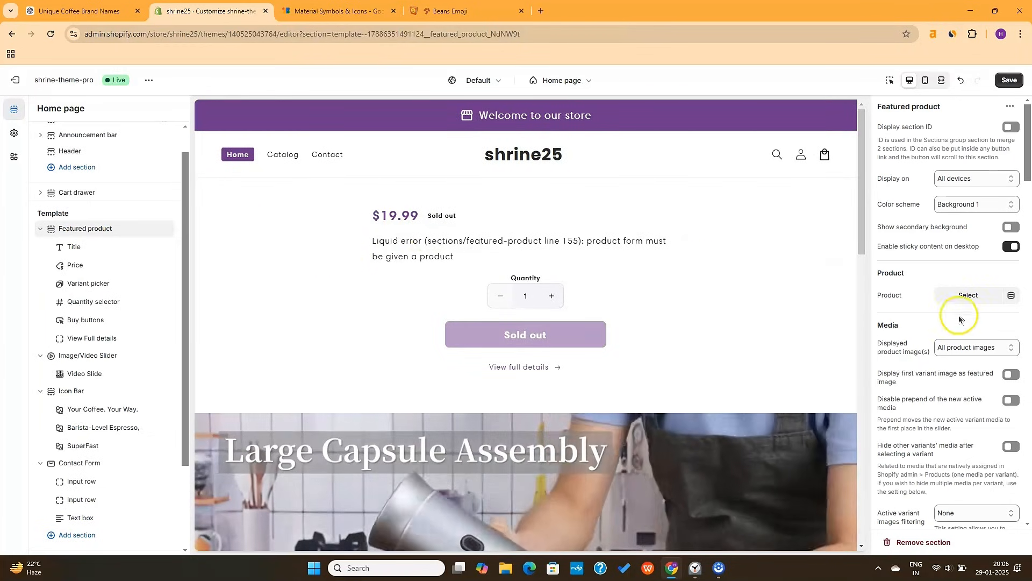
# Assign the BrewGo portable espresso machine product to the Featured product section.
pyautogui.click(968, 295)
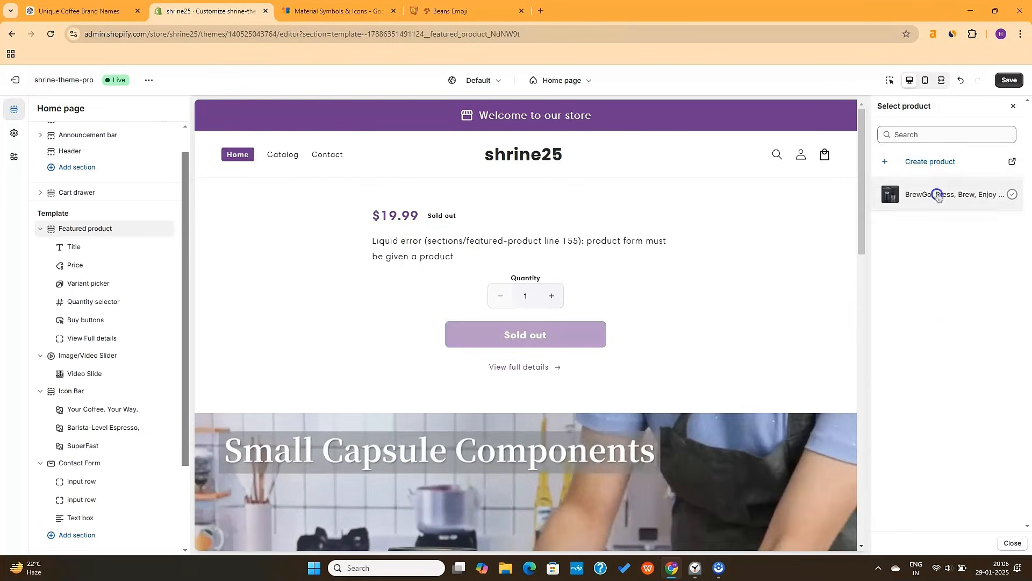
pyautogui.click(937, 194)
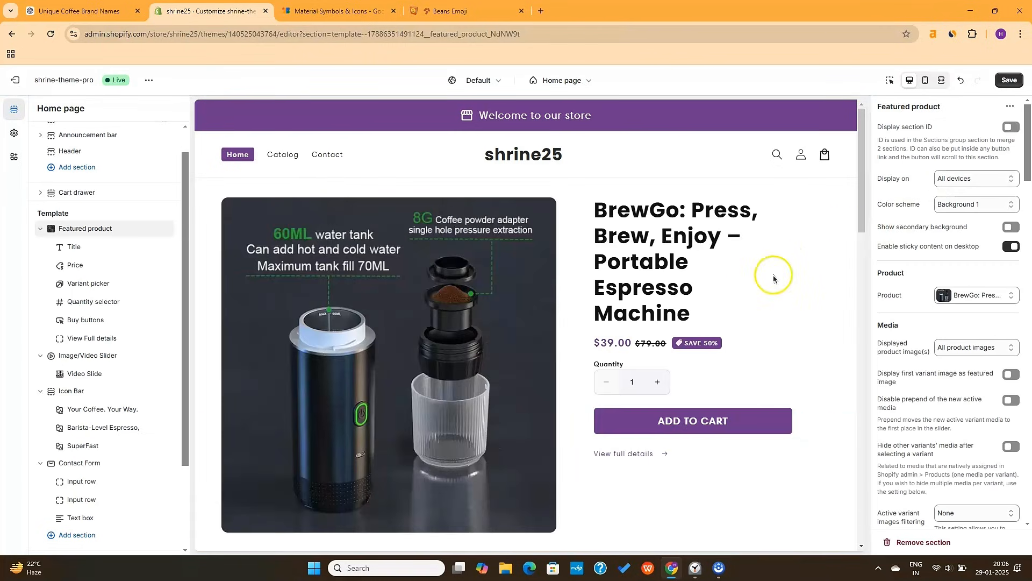
pyautogui.scroll(-3, 772, 277)
pyautogui.scroll(3, 562, 330)
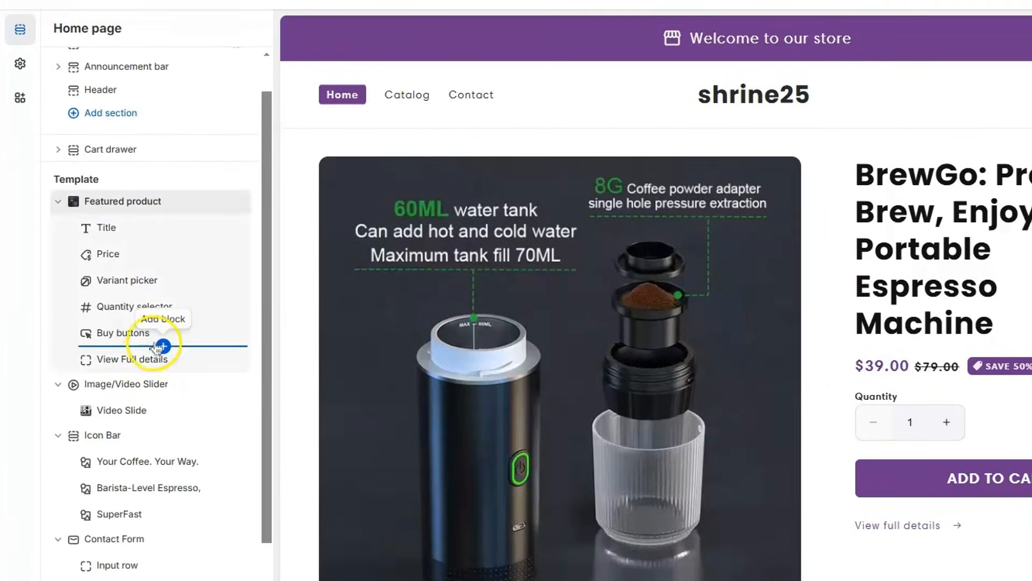
# Try an Emoji benefits block between Buy buttons and View Full details in the Featured product section.
pyautogui.click(164, 346)
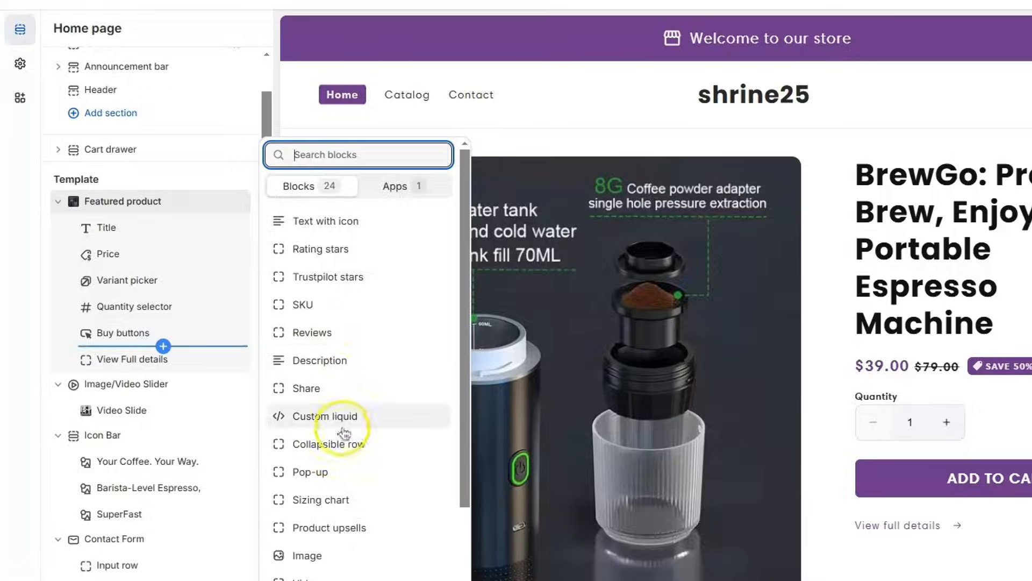
pyautogui.scroll(-3, 361, 473)
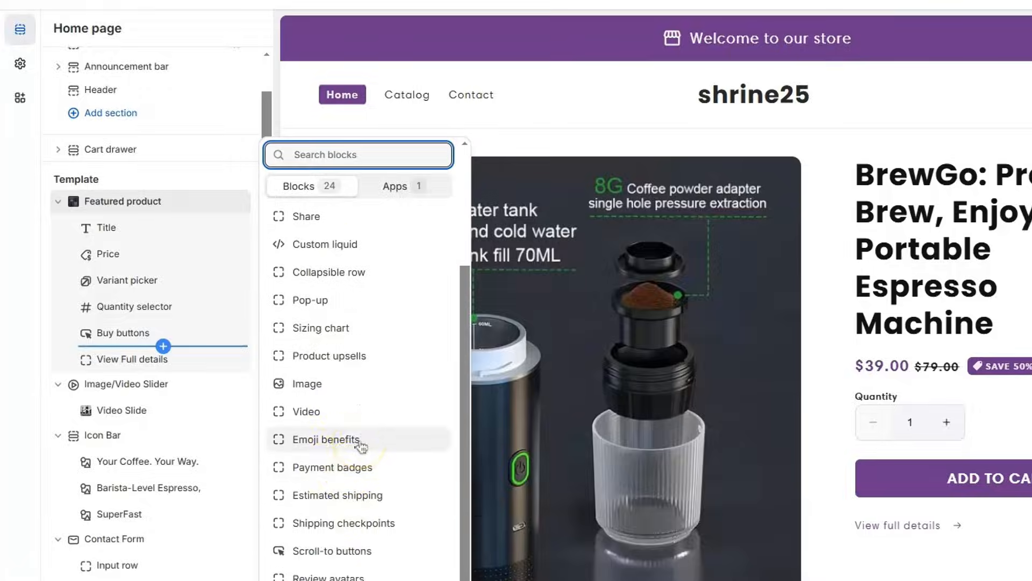
pyautogui.click(361, 446)
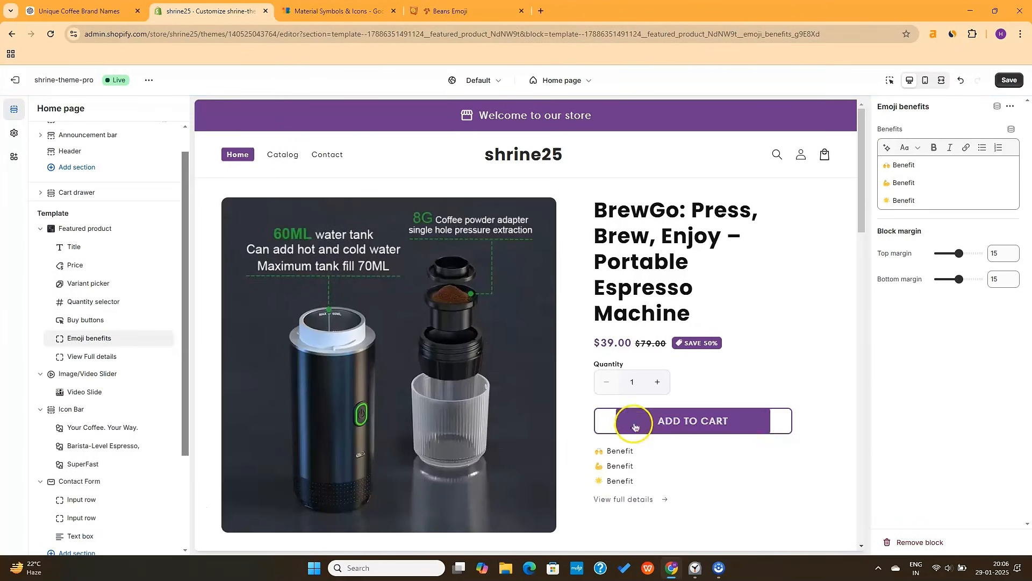
pyautogui.scroll(-1, 635, 426)
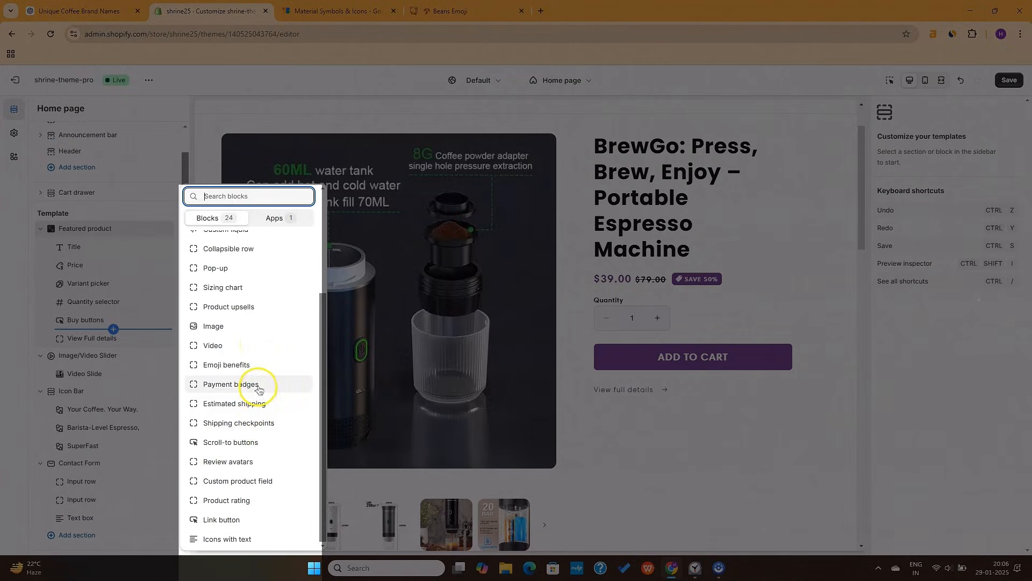
# Add a Review avatars block between Buy buttons and View Full details, with its alignment set to Center.
pyautogui.click(258, 463)
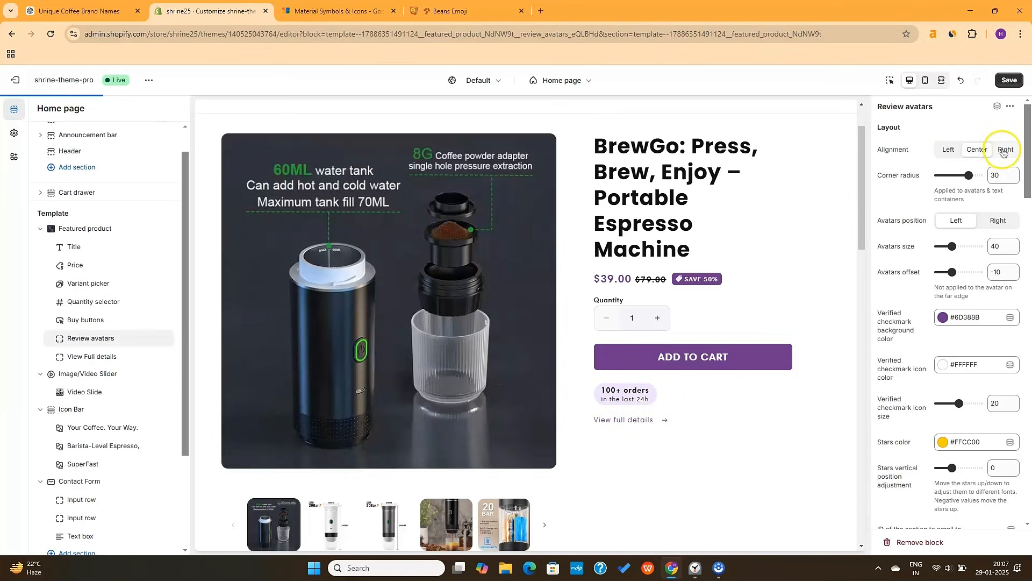
pyautogui.click(998, 221)
pyautogui.scroll(-2, 662, 402)
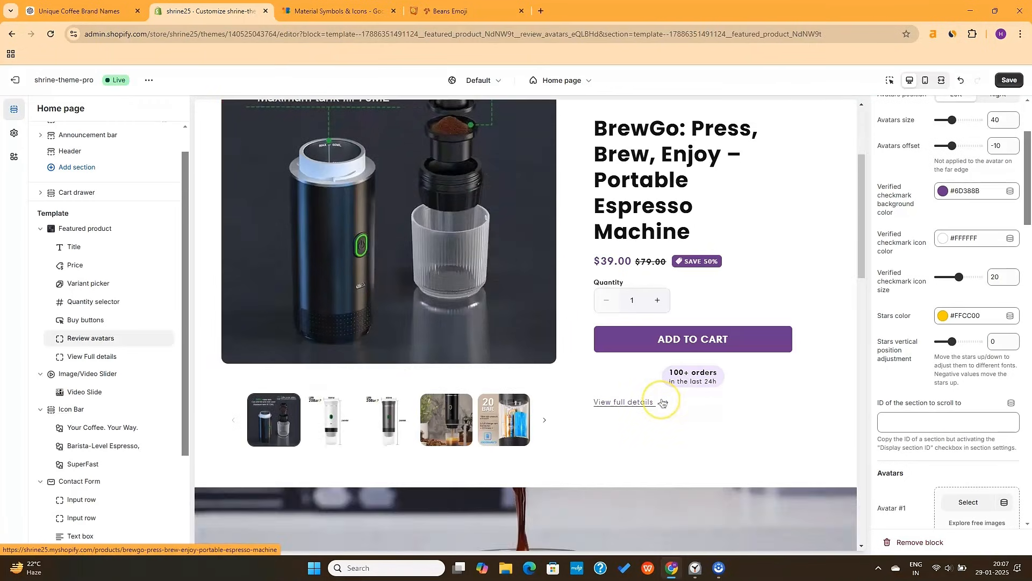
# Save the home page changes.
pyautogui.scroll(3, 663, 402)
pyautogui.scroll(-6, 663, 403)
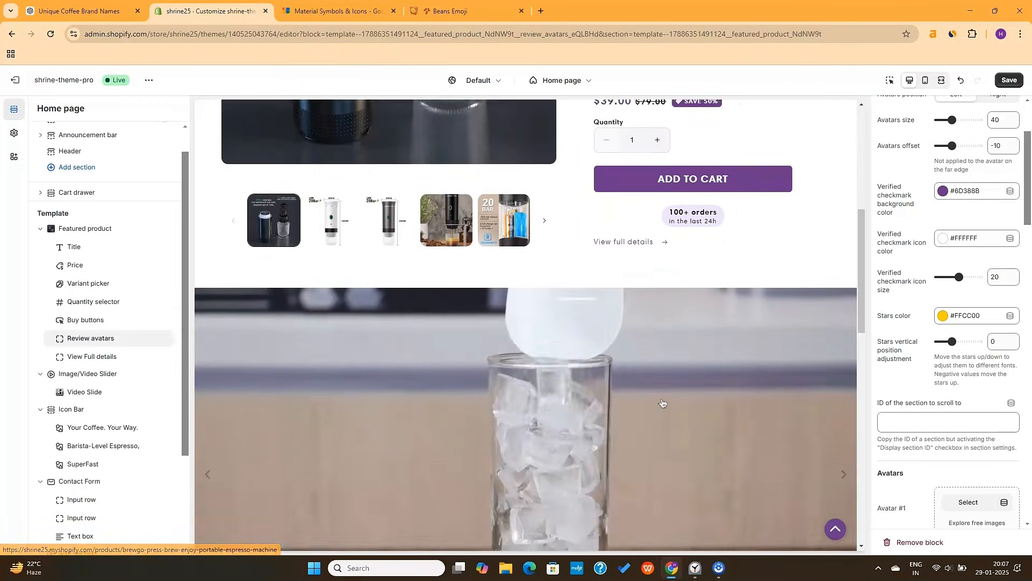
pyautogui.scroll(-10, 662, 402)
pyautogui.scroll(10, 662, 403)
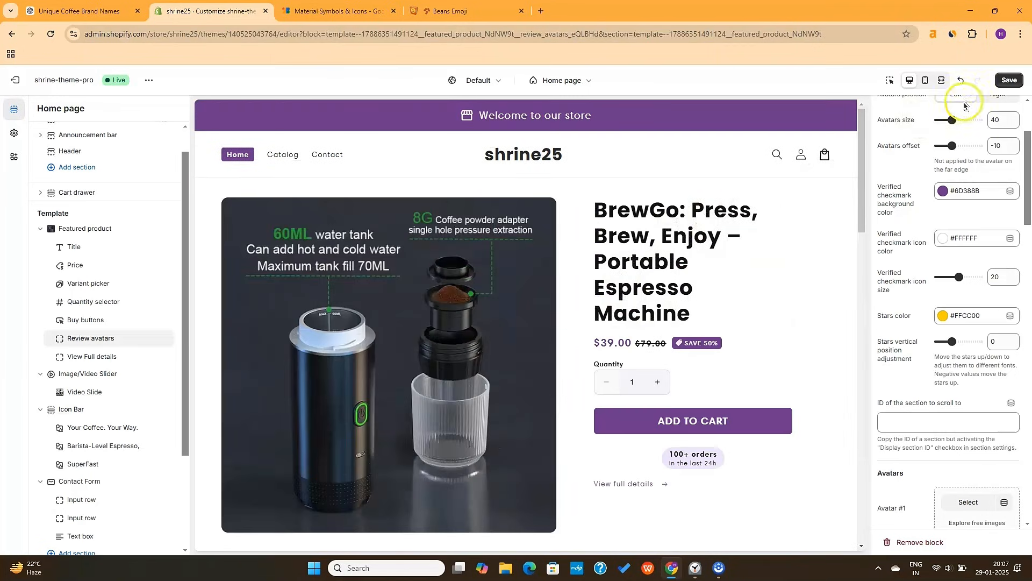
pyautogui.click(1008, 81)
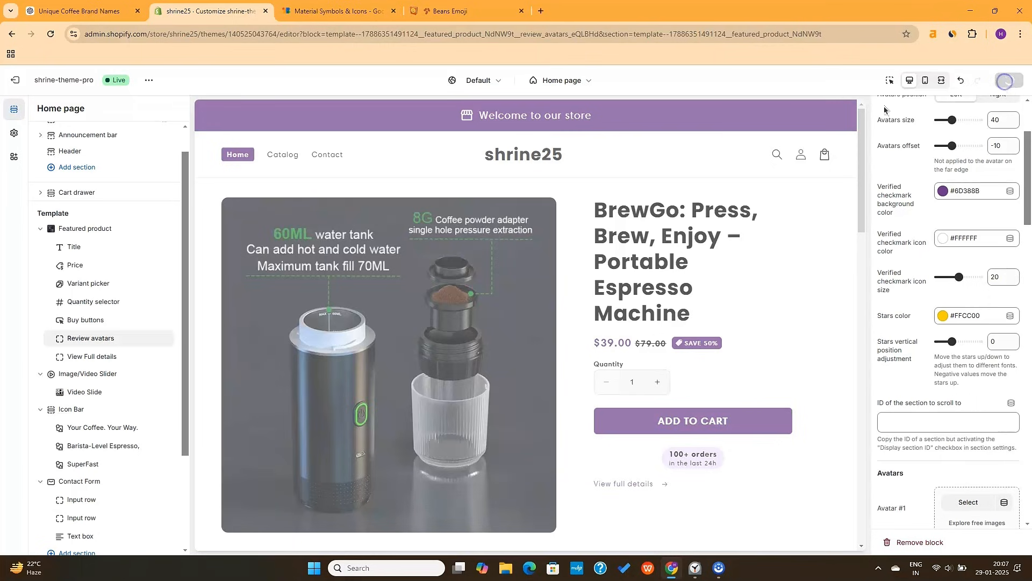
# Review the whole saved home page from the featured product to the footer, also in the full-width preview.
pyautogui.scroll(-9, 515, 323)
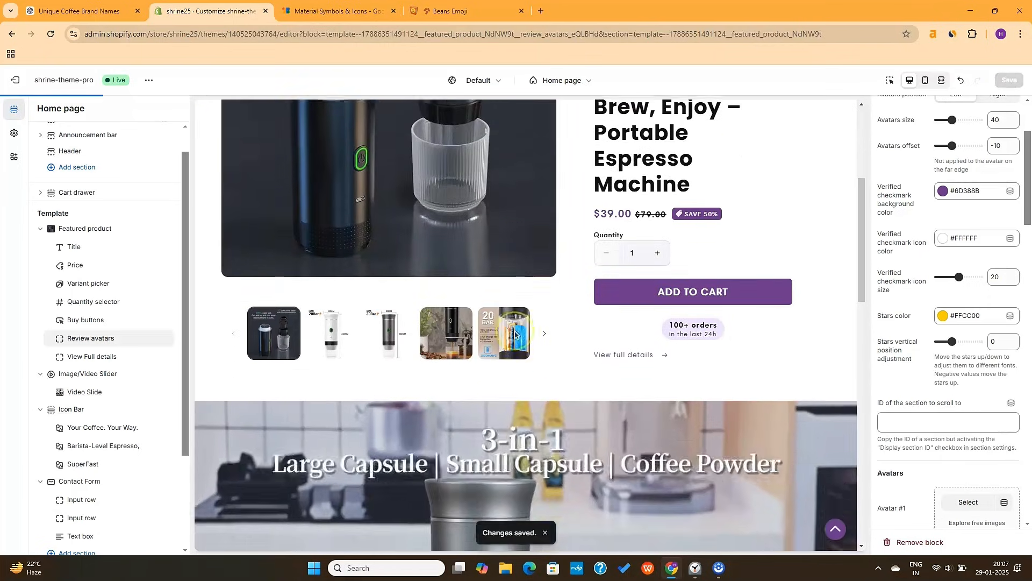
pyautogui.scroll(-5, 515, 335)
pyautogui.scroll(8, 515, 334)
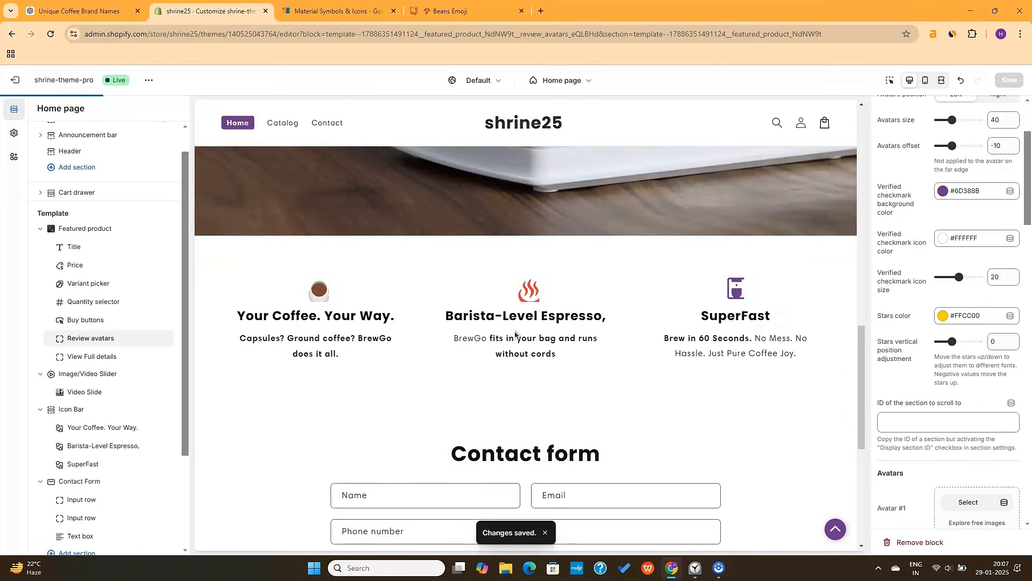
pyautogui.scroll(4, 516, 335)
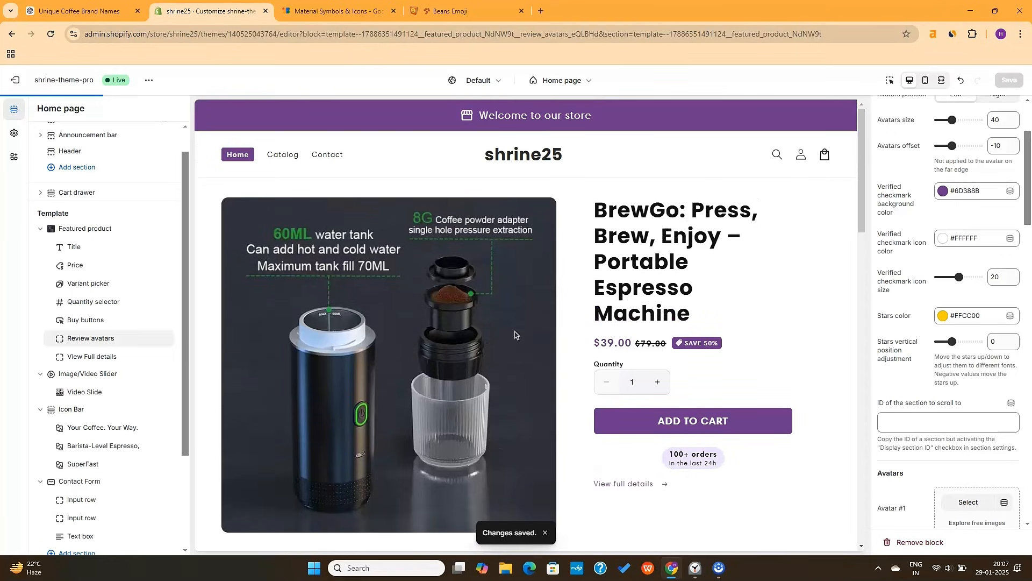
pyautogui.click(942, 80)
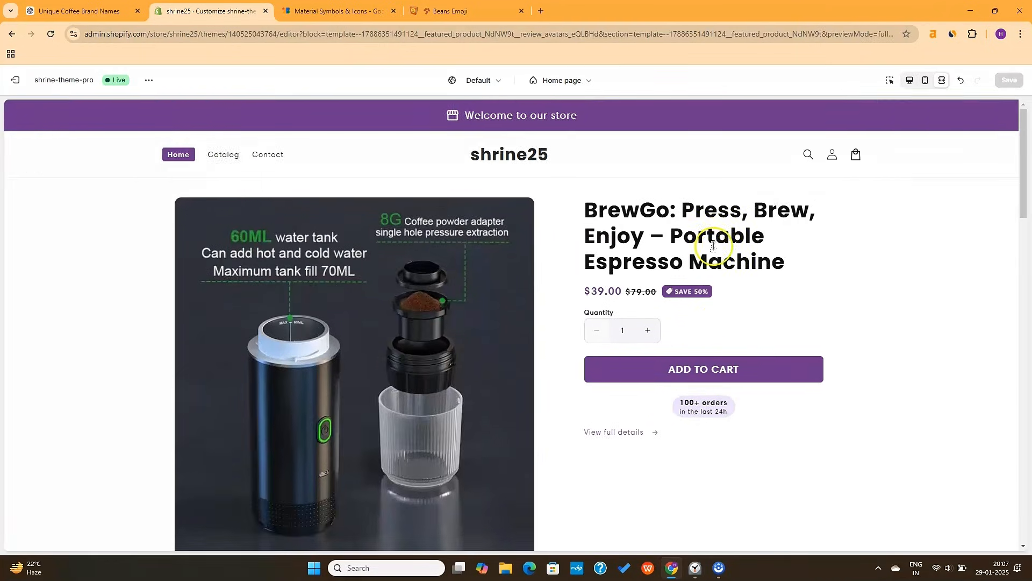
pyautogui.scroll(-14, 715, 250)
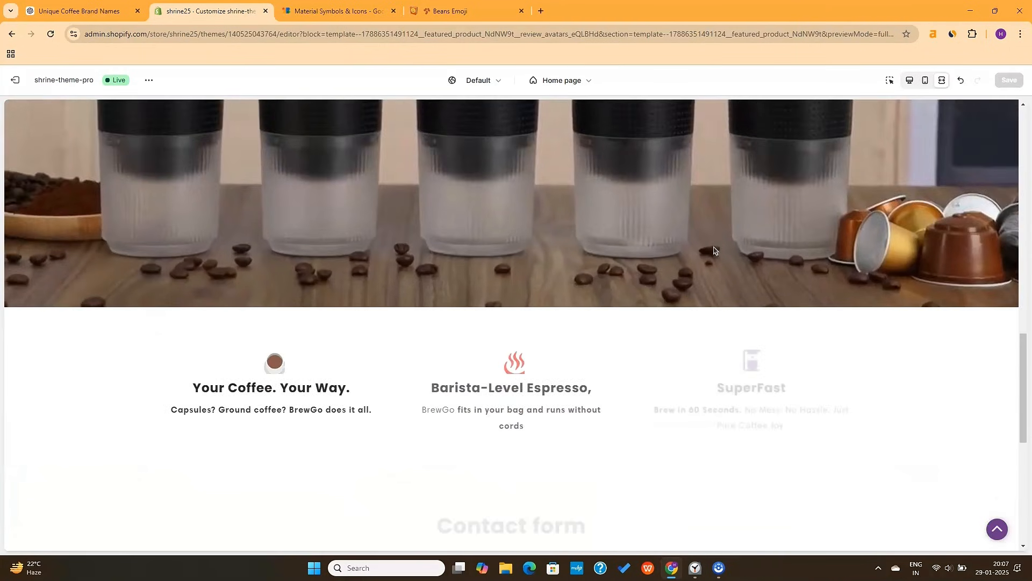
pyautogui.scroll(-6, 714, 250)
pyautogui.scroll(15, 714, 250)
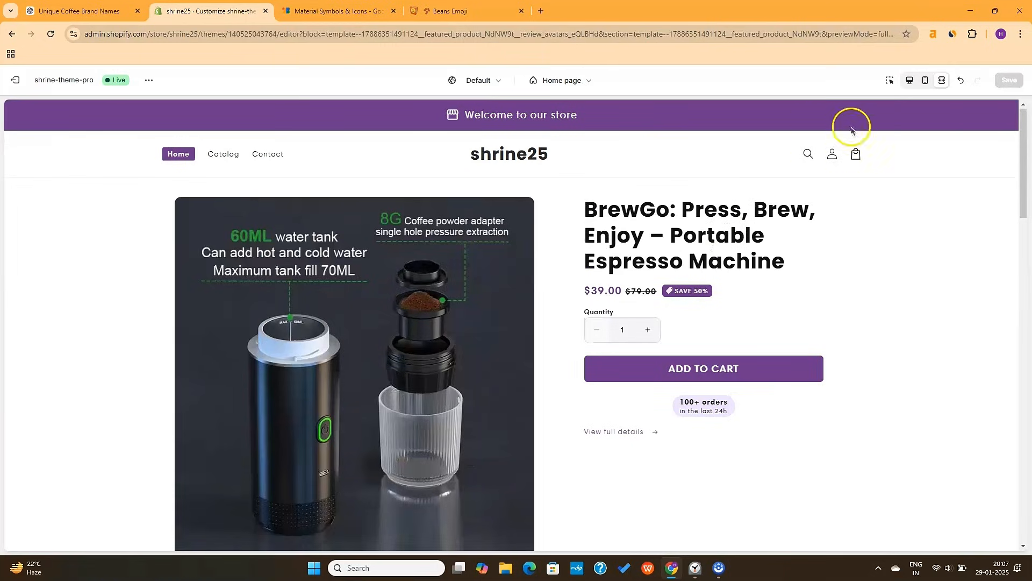
# Review the home page and the BrewGo product page in the mobile preview, plus the product page in the desktop preview.
pyautogui.click(926, 80)
pyautogui.scroll(-15, 574, 374)
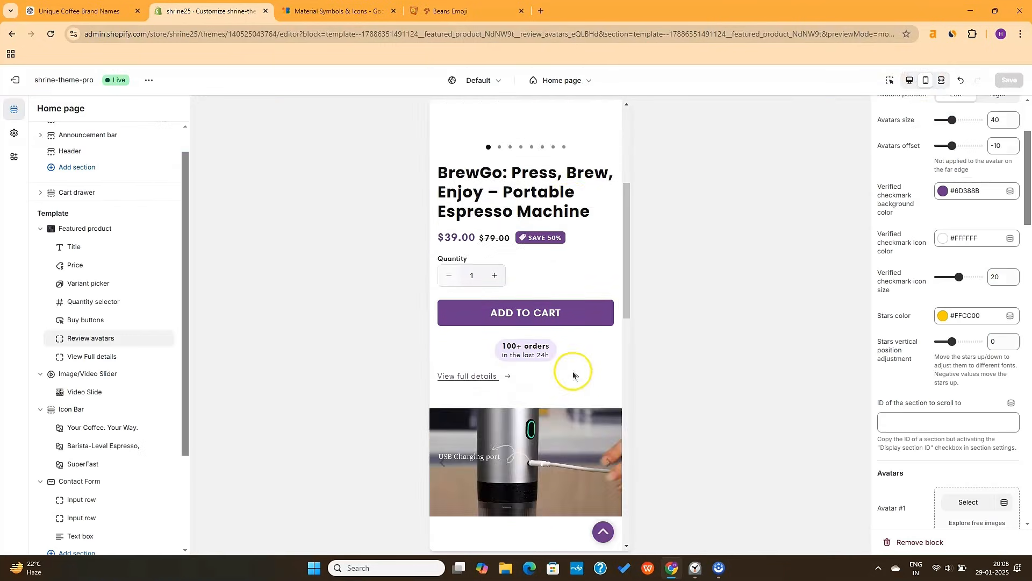
pyautogui.scroll(8, 575, 375)
pyautogui.scroll(10, 574, 374)
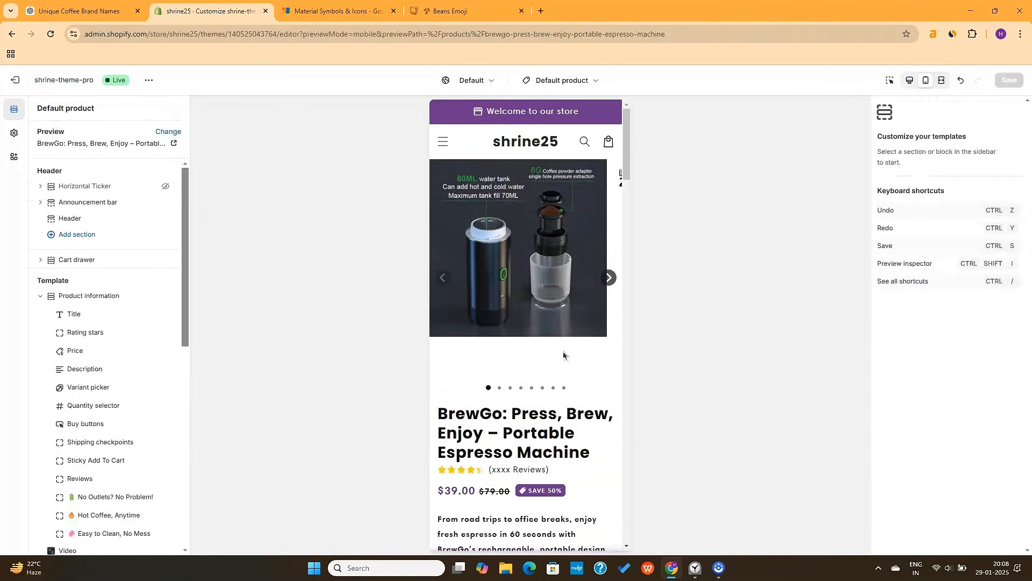
pyautogui.scroll(-20, 565, 355)
pyautogui.scroll(3, 563, 355)
pyautogui.scroll(-12, 564, 356)
pyautogui.scroll(-10, 562, 351)
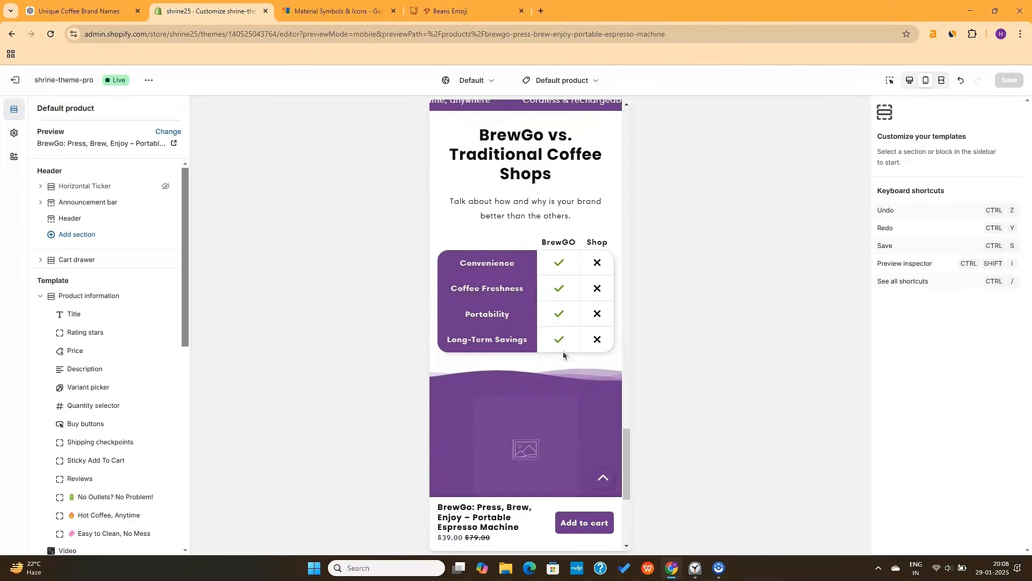
pyautogui.scroll(15, 491, 429)
pyautogui.scroll(4, 536, 308)
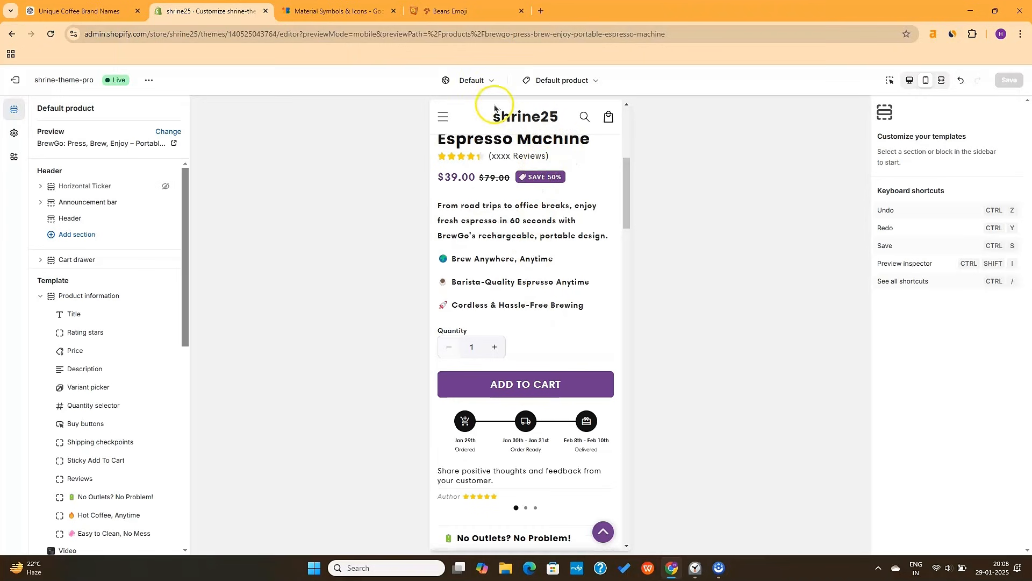
pyautogui.click(441, 119)
pyautogui.click(590, 116)
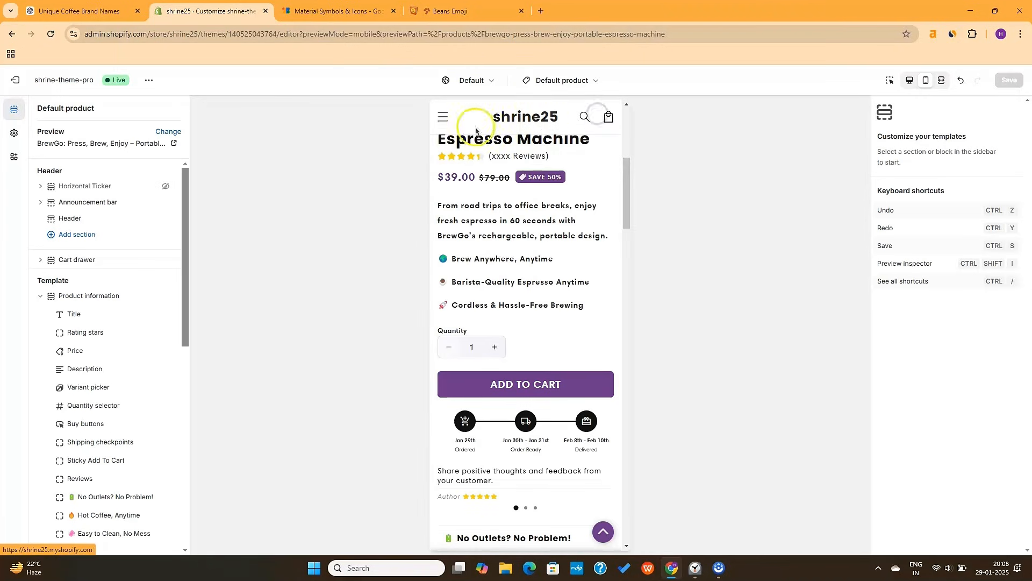
pyautogui.click(910, 83)
pyautogui.scroll(-15, 565, 289)
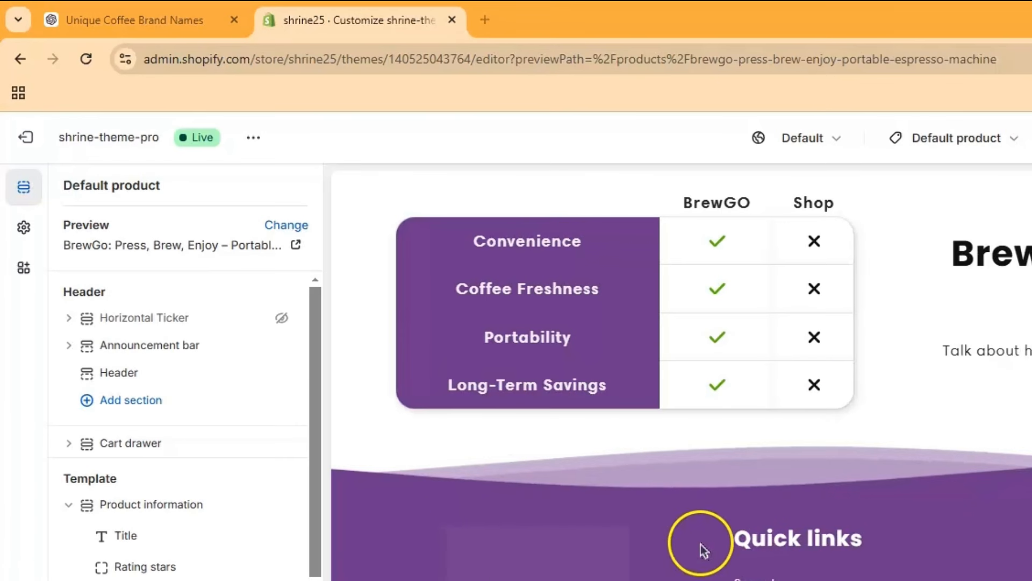
# Leave the theme editor and check the Contact page's template options in the store's Pages list, keeping the contact template.
pyautogui.click(24, 144)
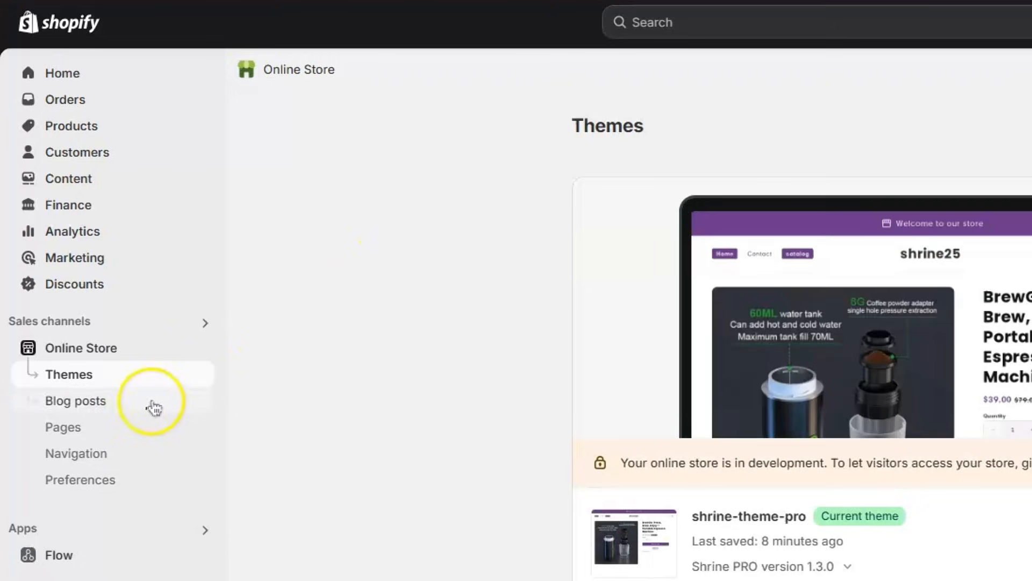
pyautogui.click(81, 427)
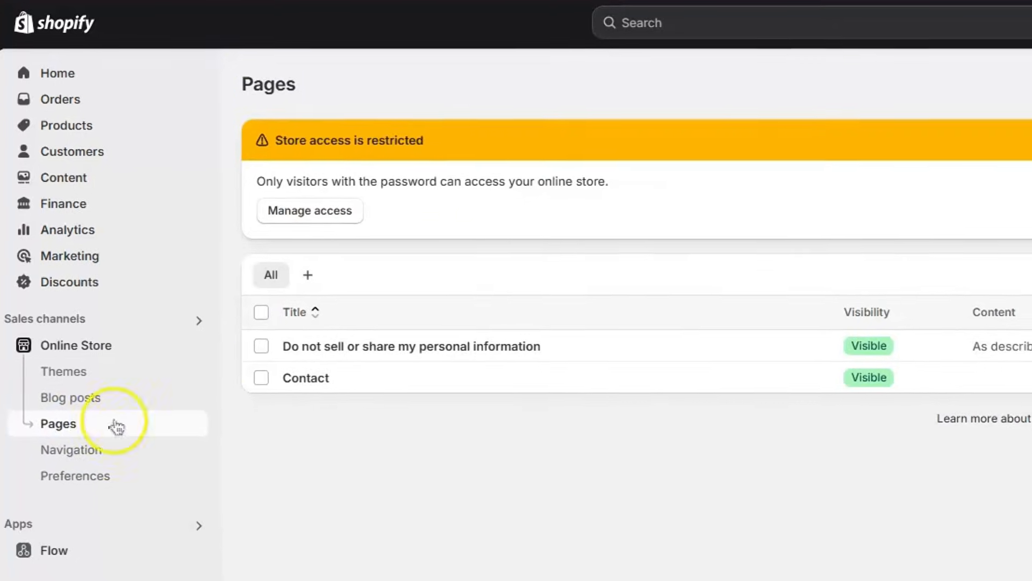
pyautogui.click(58, 279)
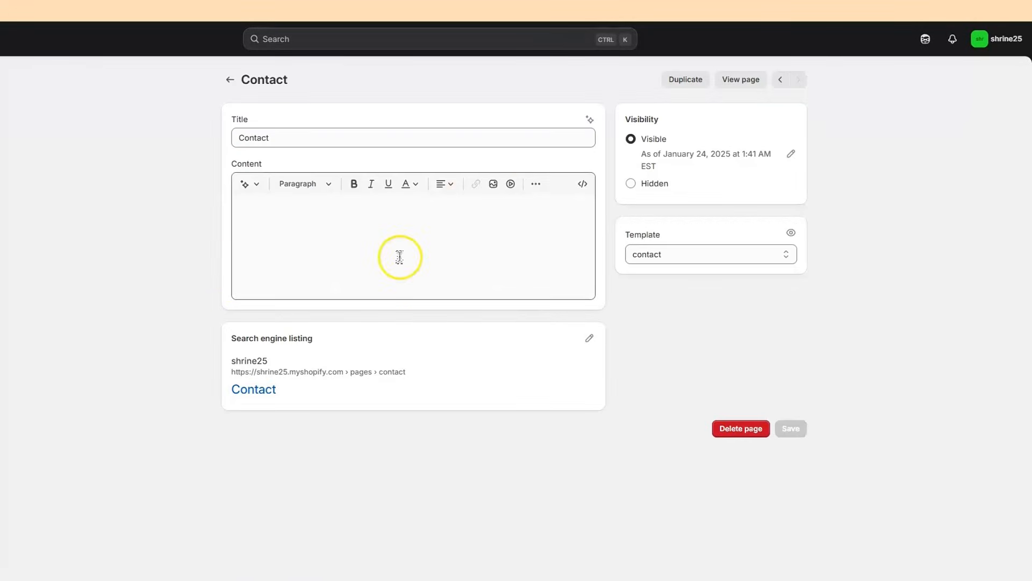
pyautogui.click(684, 252)
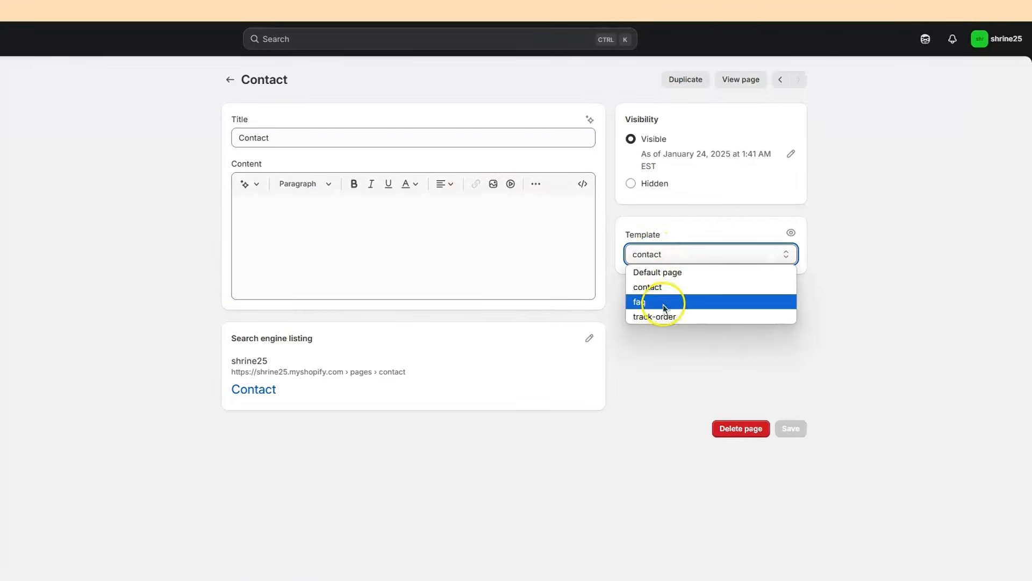
pyautogui.click(666, 288)
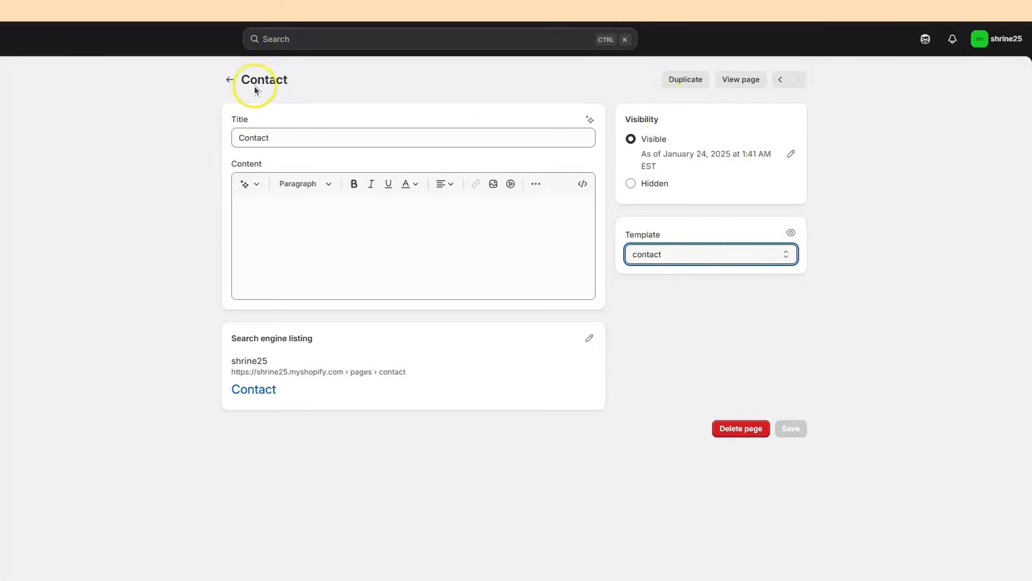
pyautogui.click(230, 81)
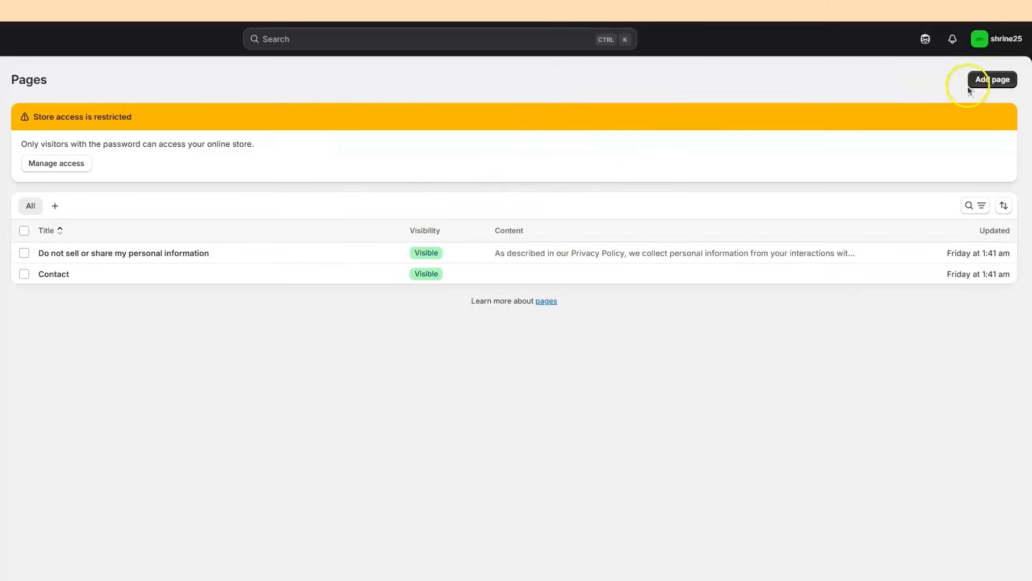
# Create and save a page titled FAQs with the faq template and its visibility set to Visible.
pyautogui.click(986, 81)
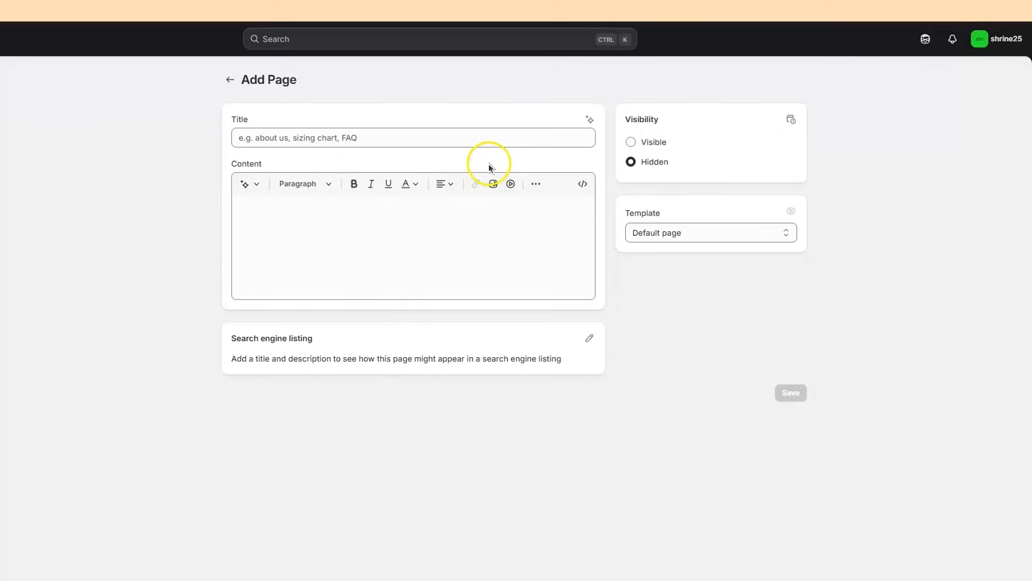
pyautogui.click(379, 137)
pyautogui.write('FAQs')
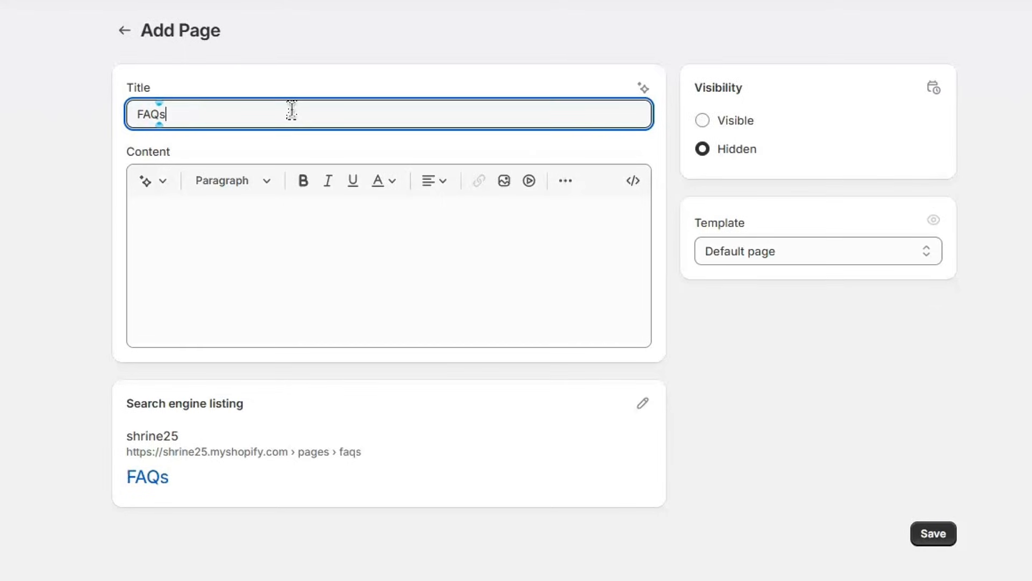
pyautogui.click(711, 325)
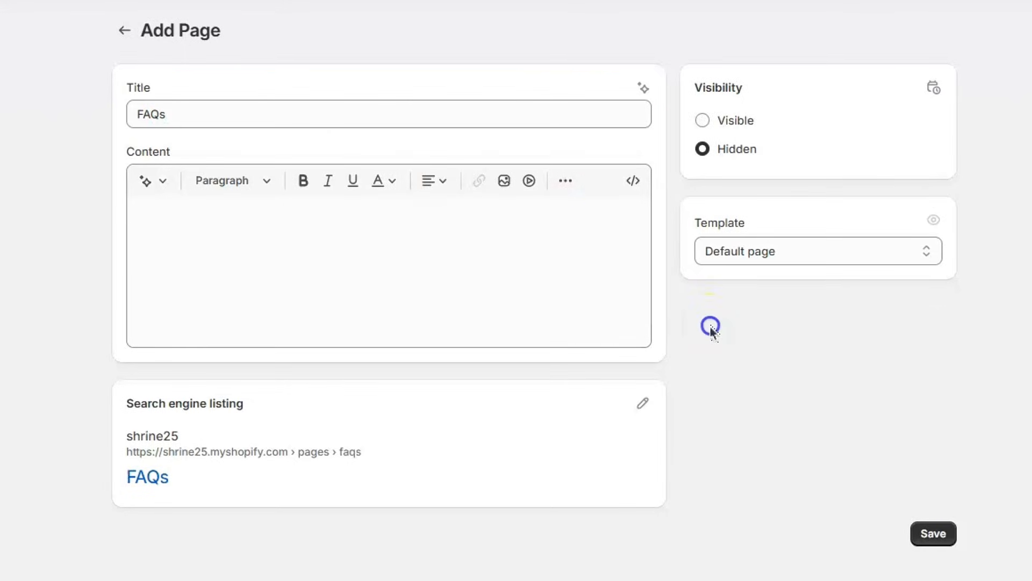
pyautogui.click(730, 245)
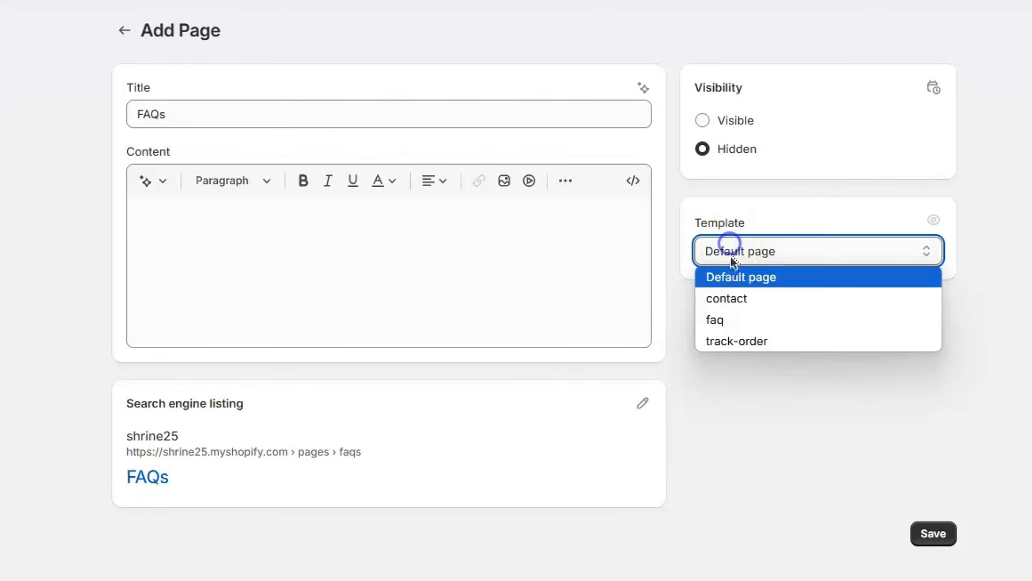
pyautogui.click(734, 320)
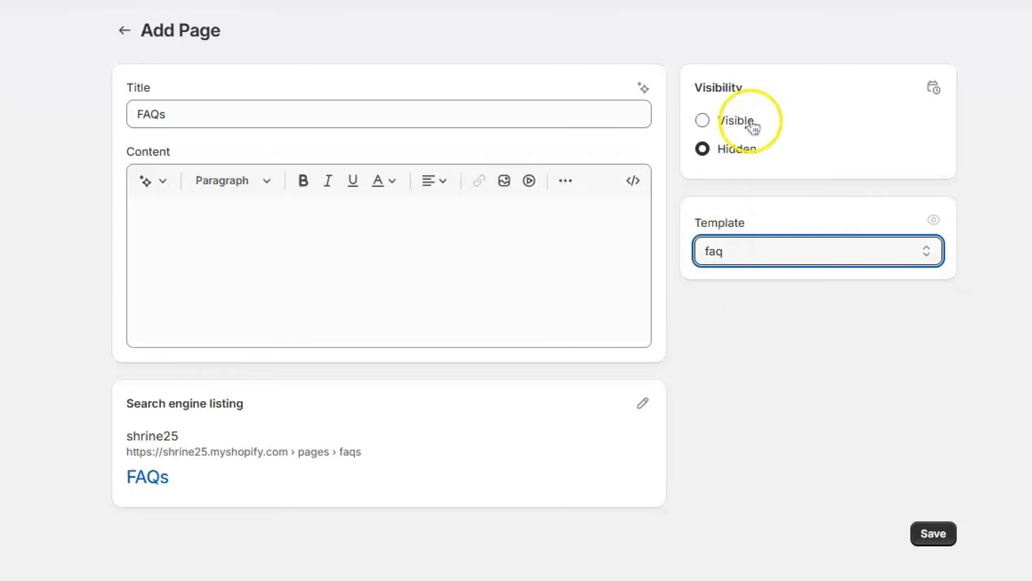
pyautogui.click(703, 121)
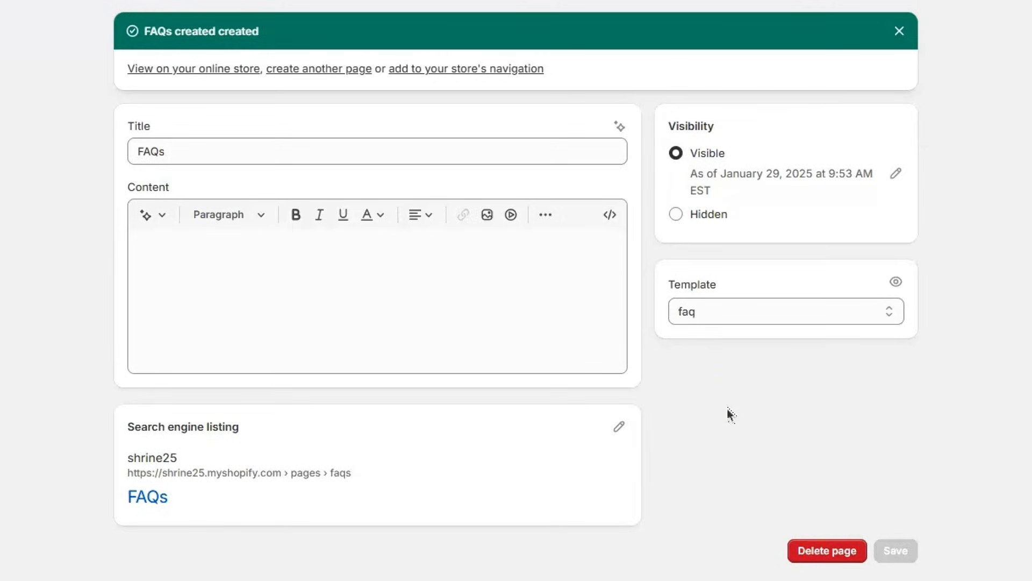
# Open the FAQs page in the theme editor and fill its collapsible rows with the BrewGo FAQ text from the ChatGPT conversation.
pyautogui.click(899, 281)
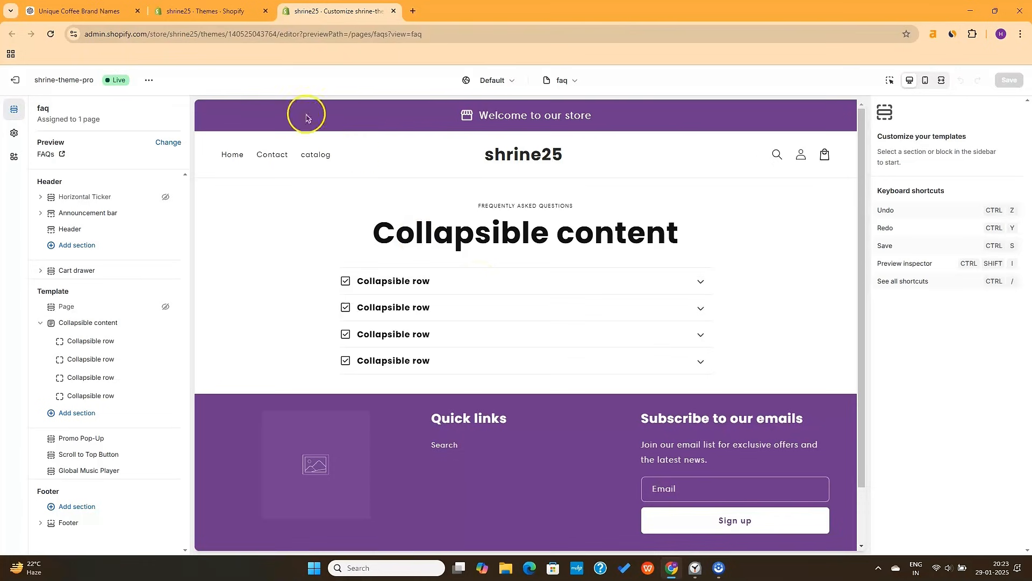
pyautogui.click(88, 8)
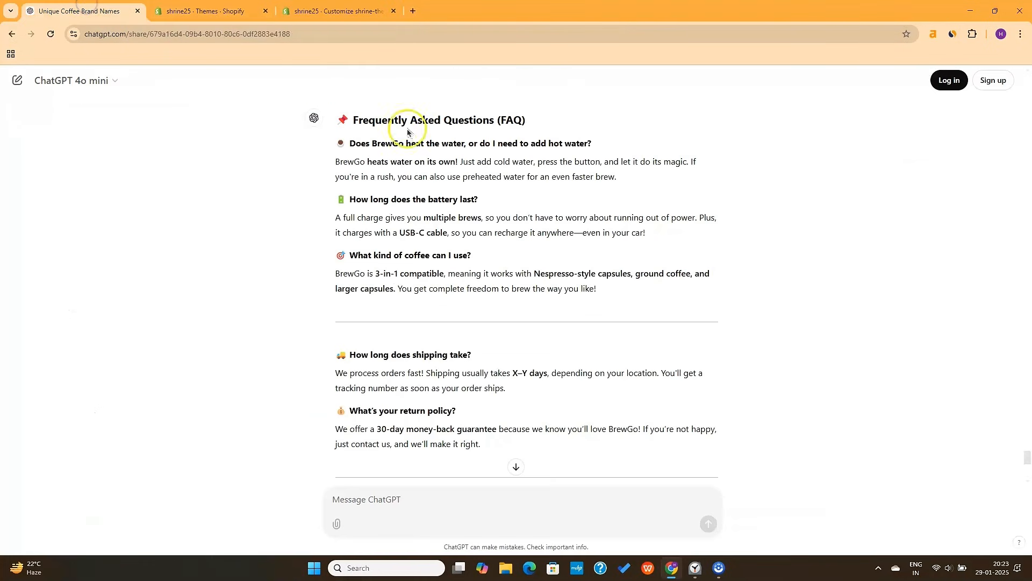
pyautogui.tripleClick(445, 143)
pyautogui.hotkey('ctrl', 'c')
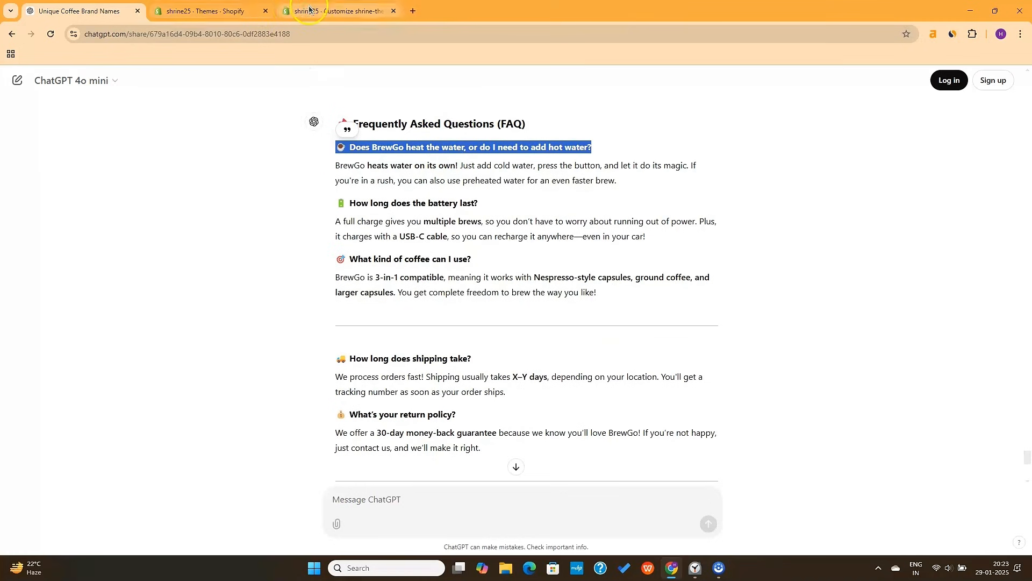
pyautogui.click(333, 10)
pyautogui.hotkey('ctrl', 'v')
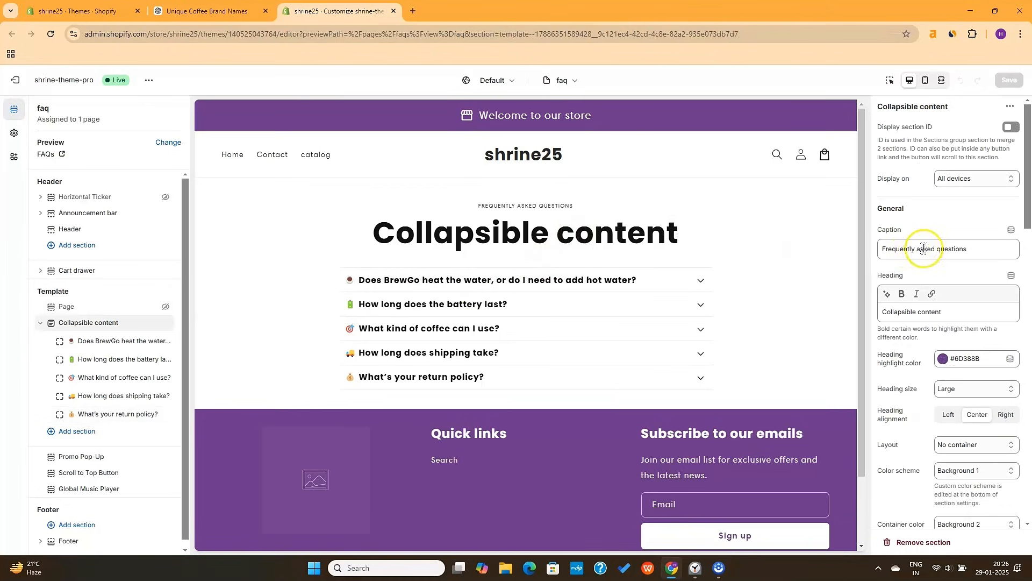
# Move the text "Frequently asked questions" from the Collapsible content section's caption to its heading and save the faq template.
pyautogui.hotkey('ctrl', 'x')
pyautogui.tripleClick(928, 312)
pyautogui.hotkey('ctrl', 'v')
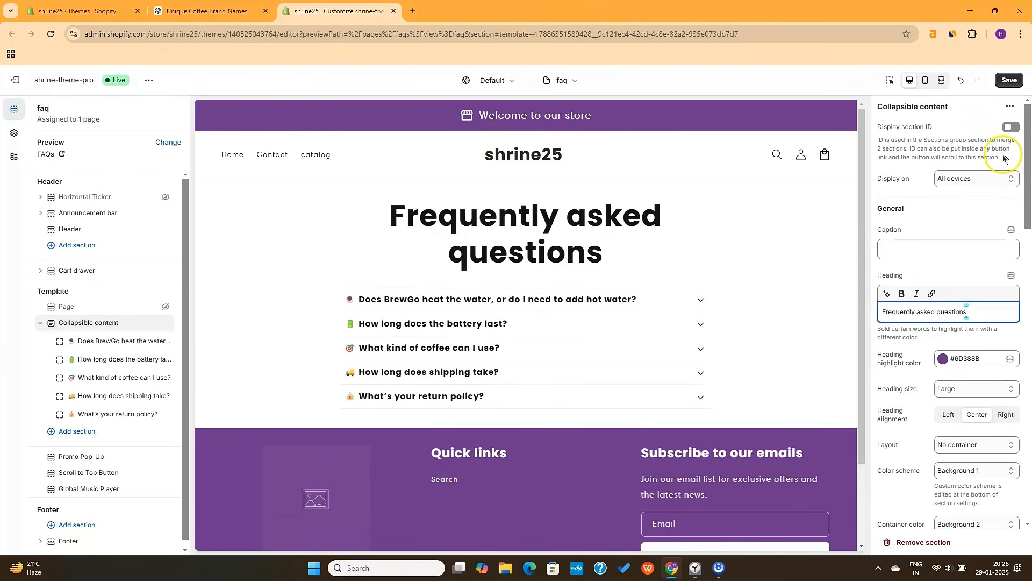
pyautogui.click(1010, 80)
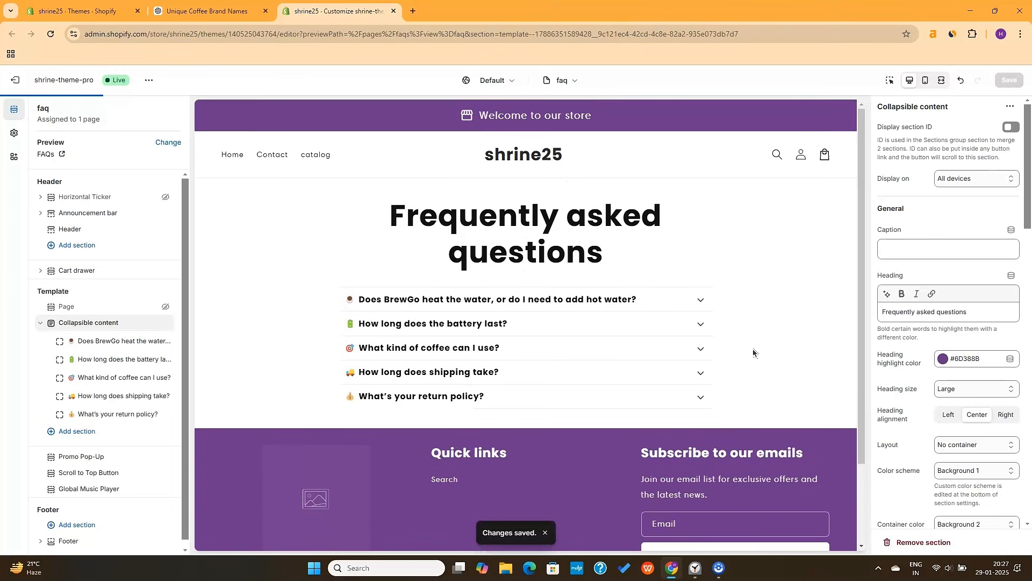
# Close the theme editor, open the store's Main menu under Navigation and remove its catalog item.
pyautogui.hotkey('ctrl', 'w')
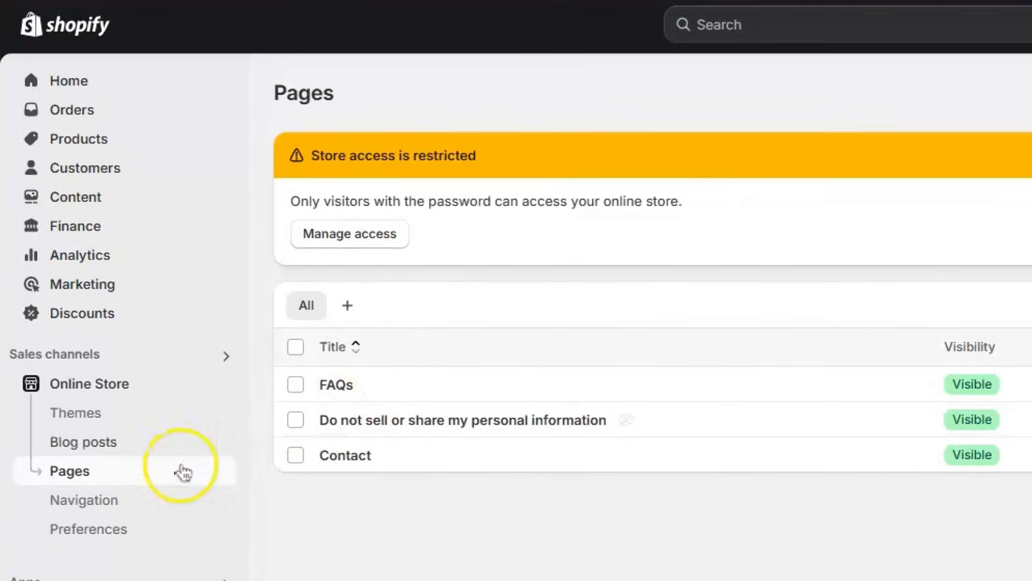
pyautogui.click(103, 503)
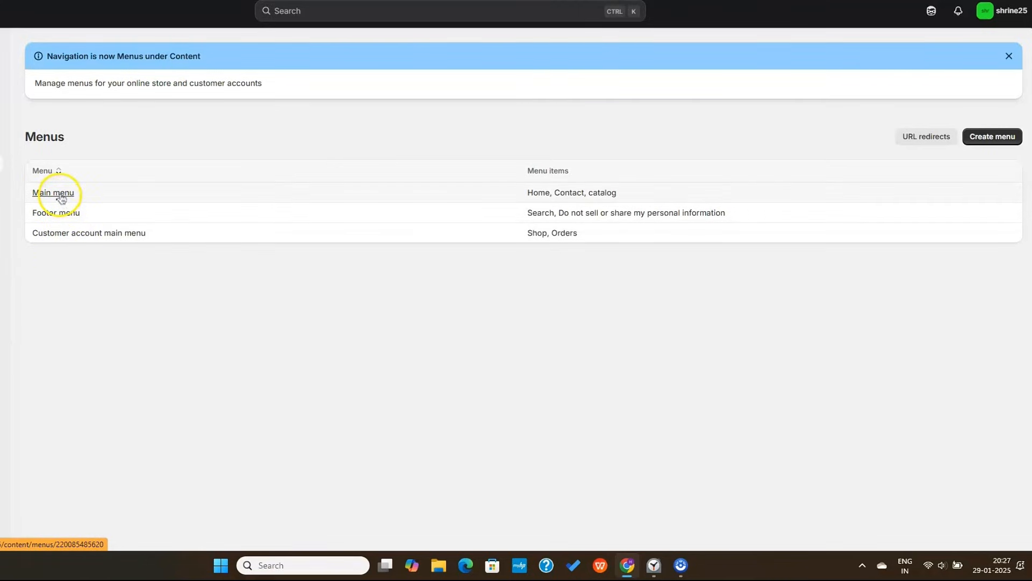
pyautogui.click(60, 194)
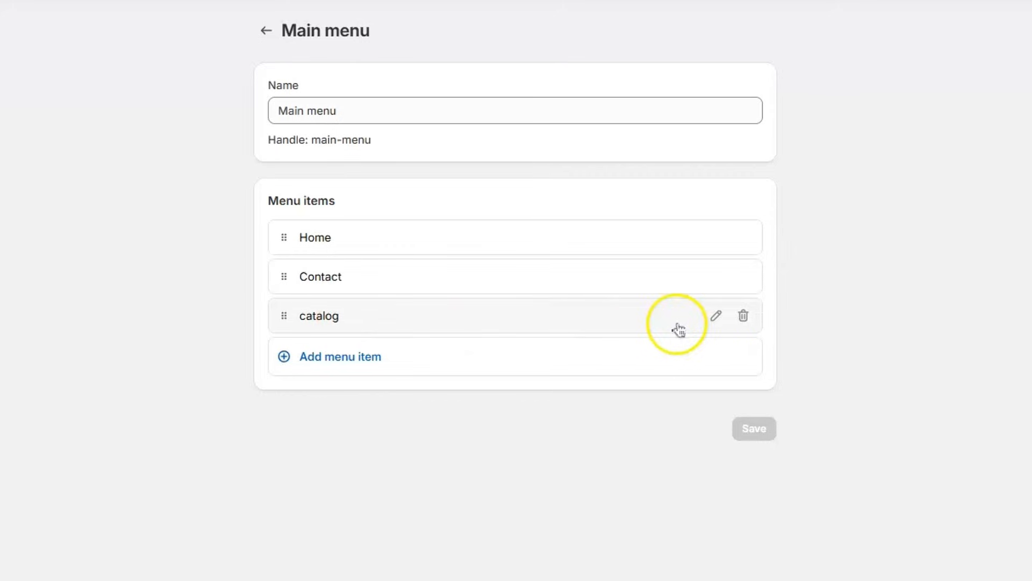
pyautogui.click(745, 319)
pyautogui.click(644, 388)
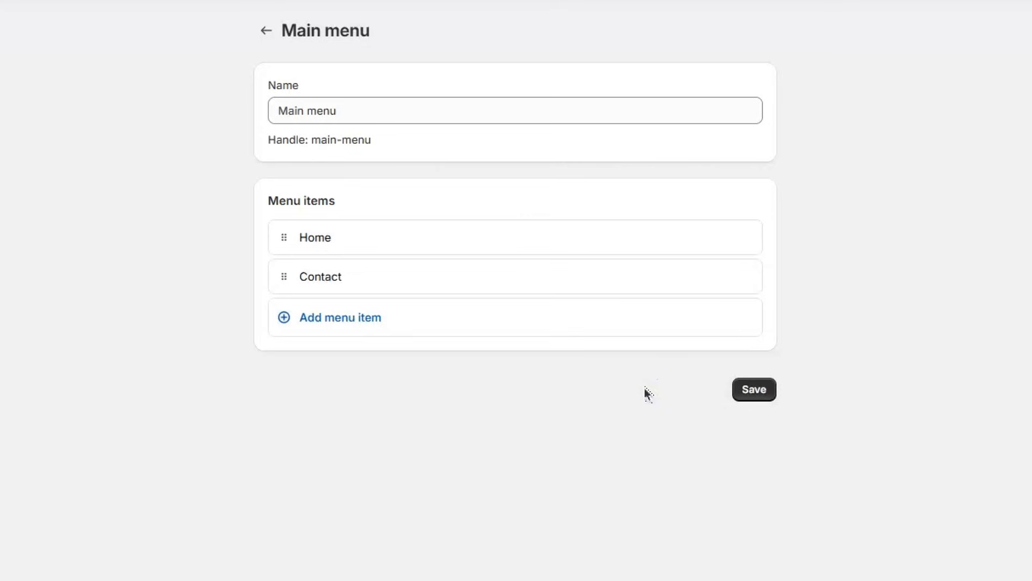
# Add a Main menu item labelled FAQs that links to the FAQs page, and save the menu.
pyautogui.click(350, 318)
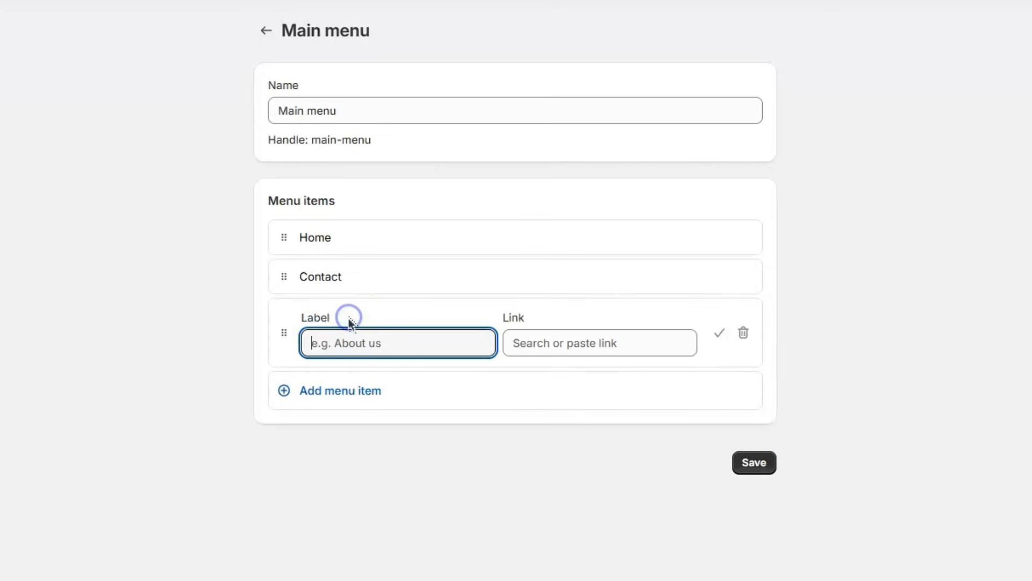
pyautogui.click(529, 350)
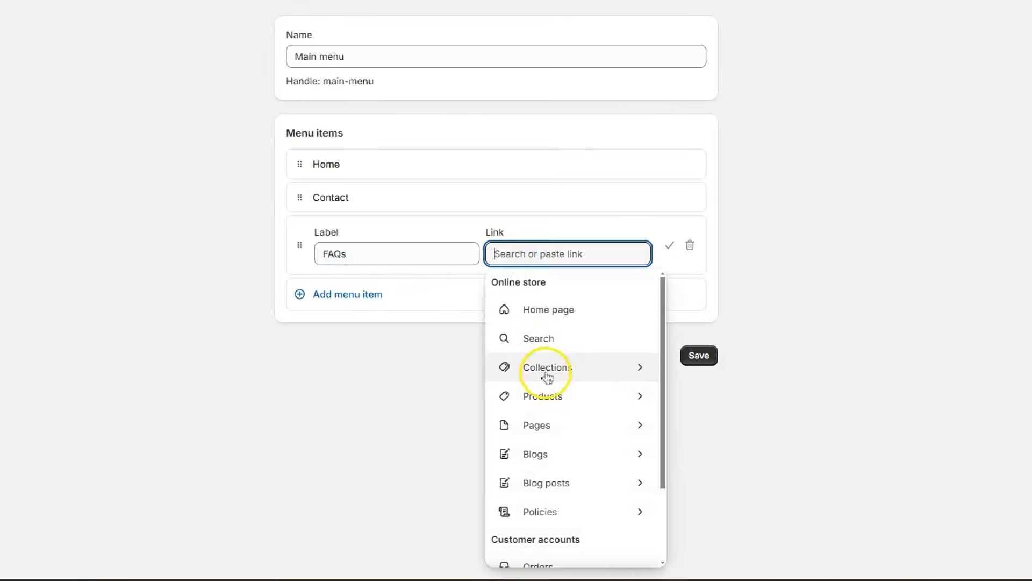
pyautogui.click(582, 424)
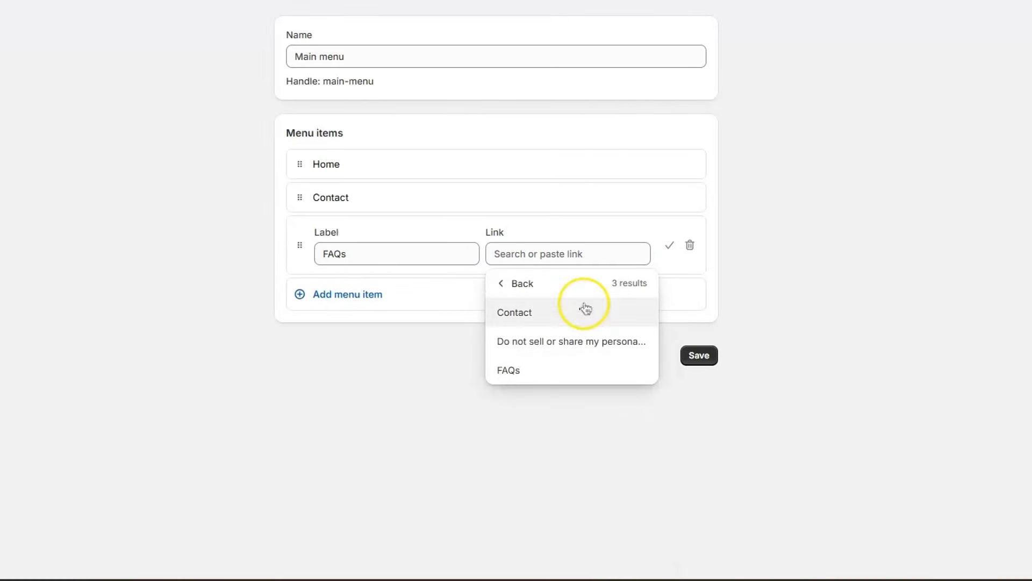
pyautogui.click(526, 371)
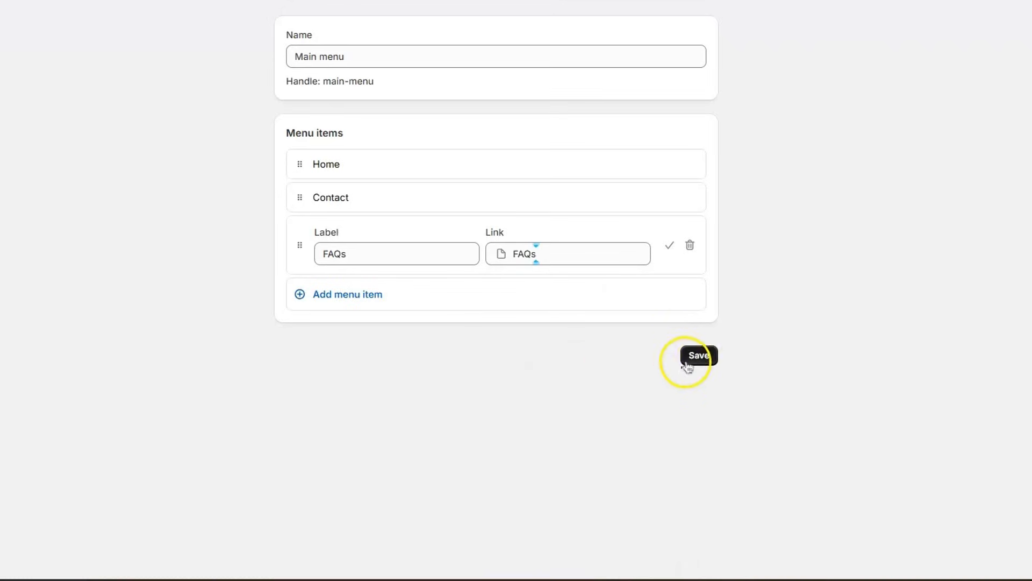
pyautogui.click(703, 360)
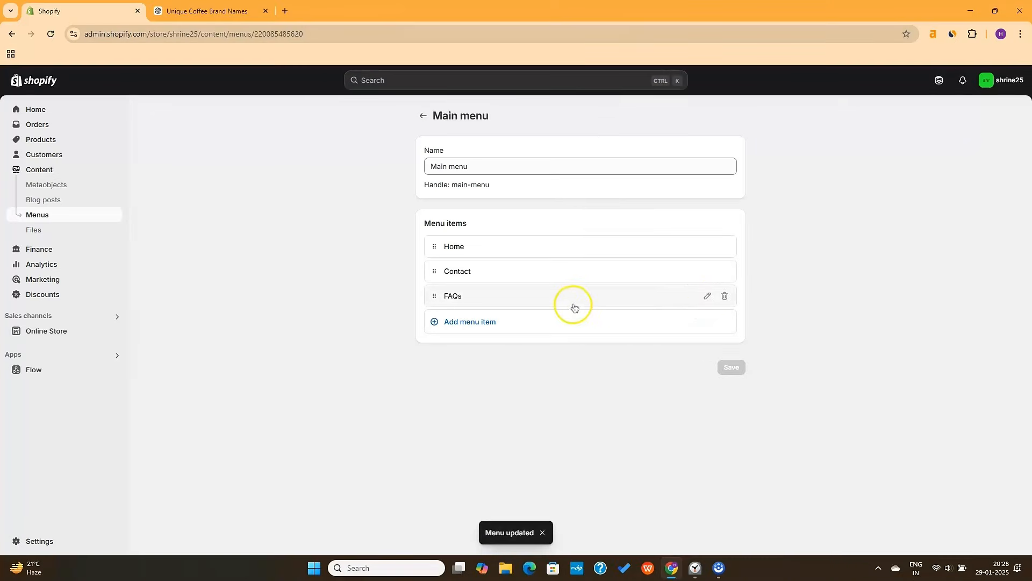
# Look over the Footer menu's existing items and open the Policies page in the store settings.
pyautogui.click(422, 116)
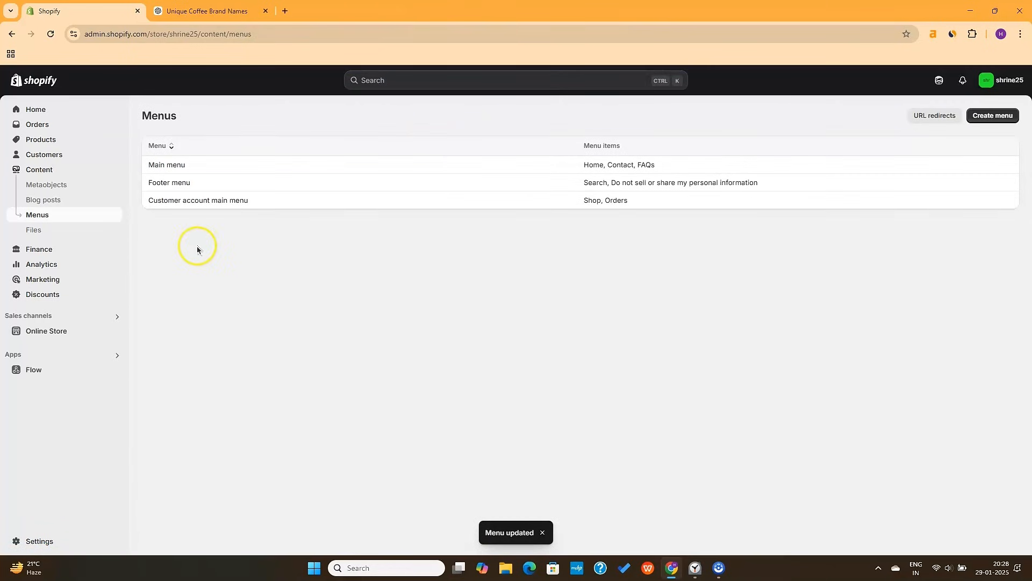
pyautogui.click(167, 184)
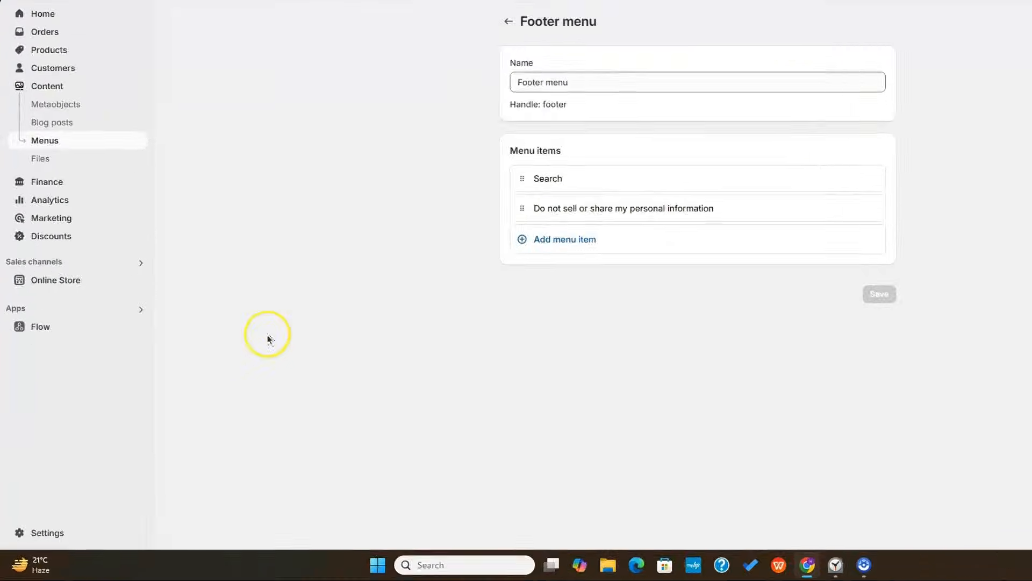
pyautogui.click(81, 519)
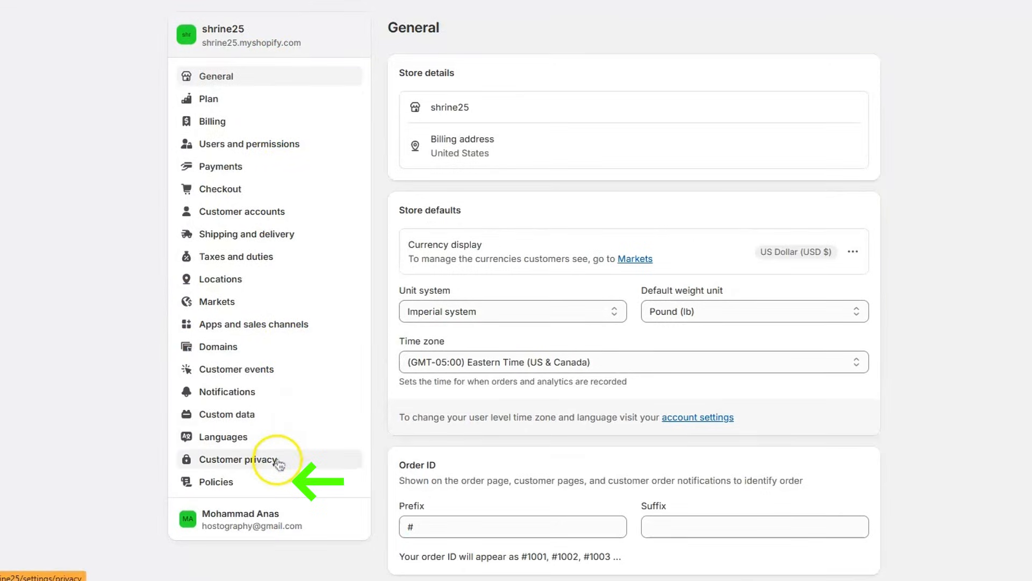
pyautogui.click(273, 480)
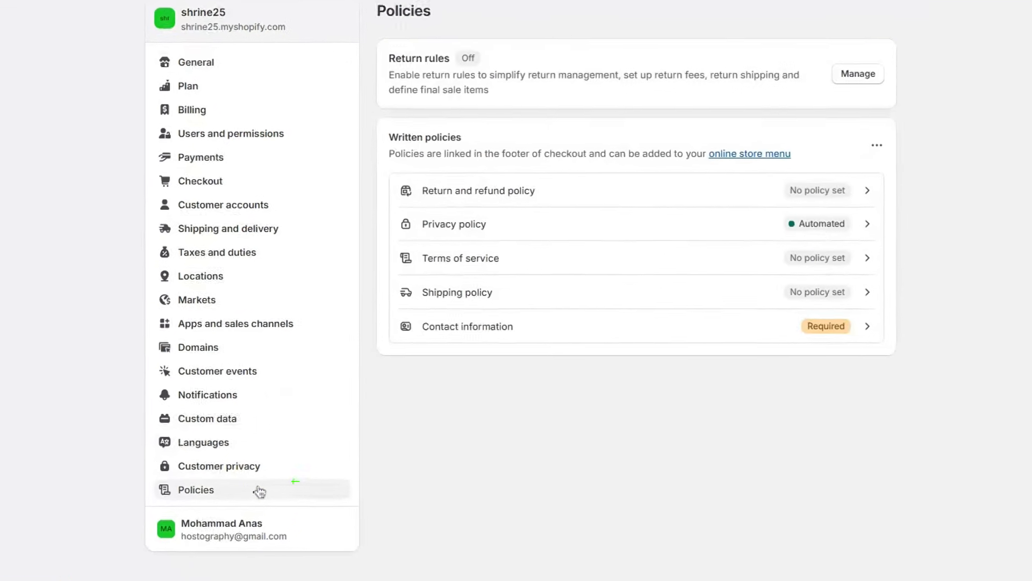
pyautogui.click(216, 489)
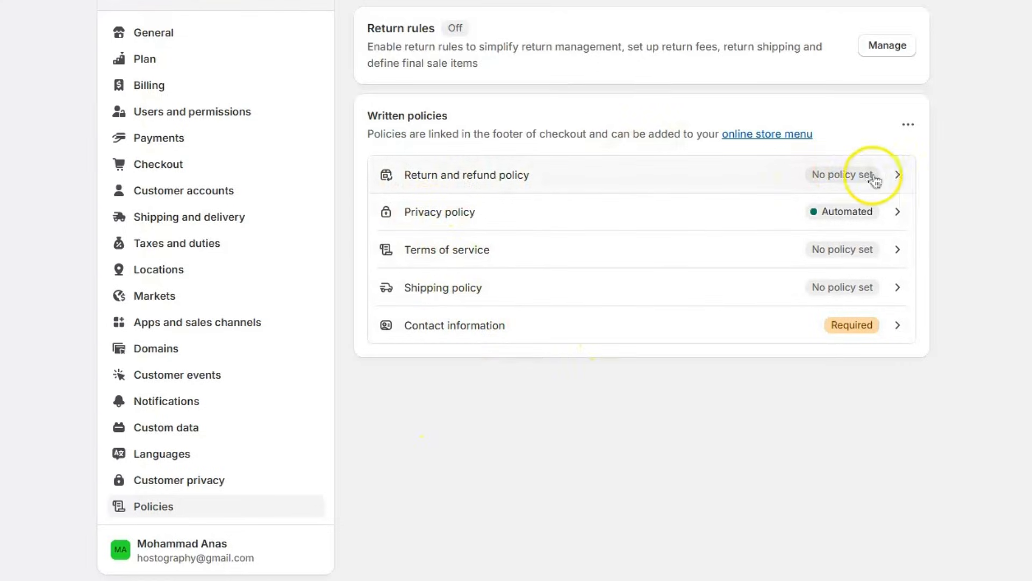
# Fill the Return and refund policy with the ready-made template, review its text and publish it.
pyautogui.click(897, 178)
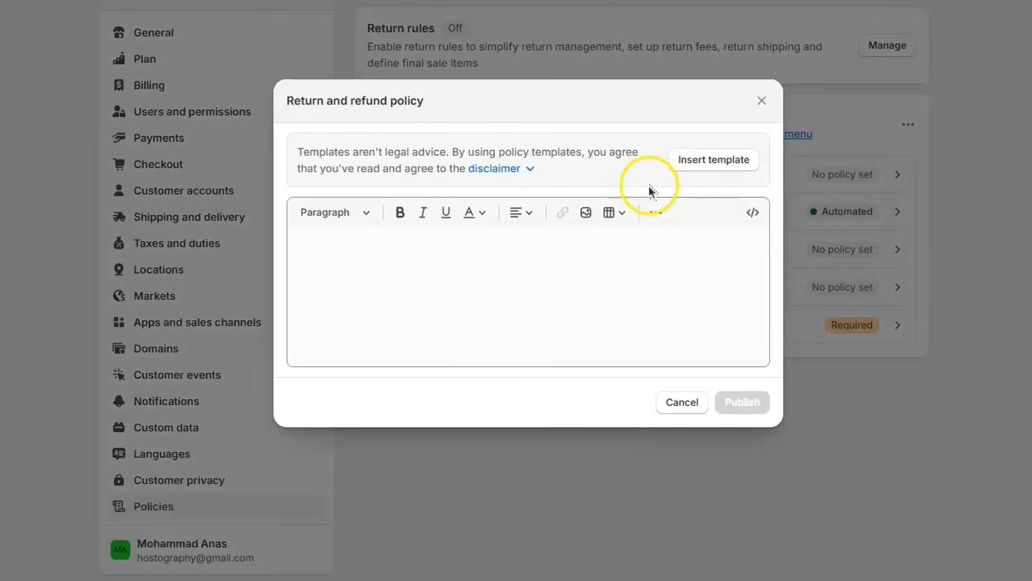
pyautogui.click(686, 162)
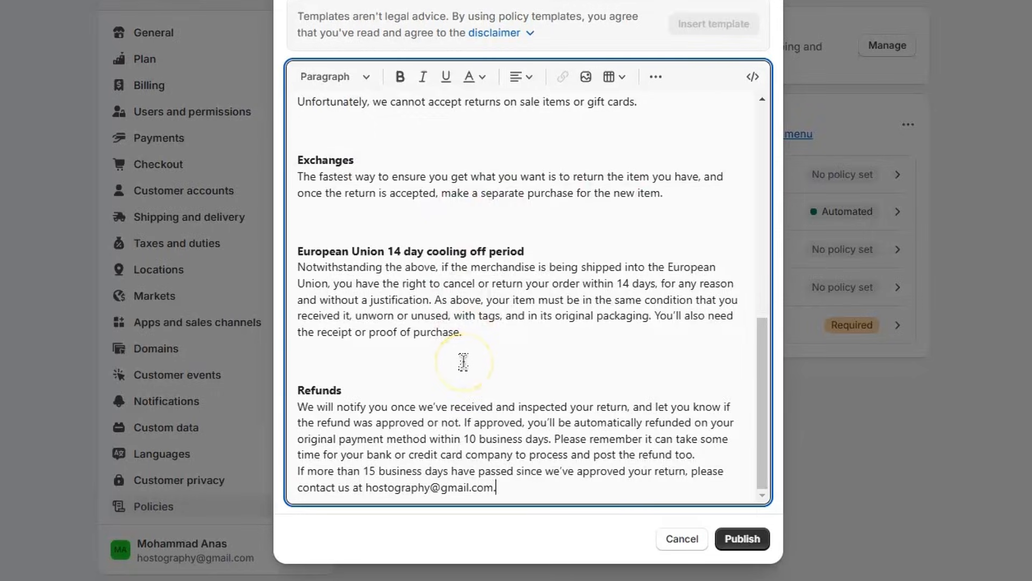
pyautogui.scroll(8, 463, 361)
pyautogui.scroll(-8, 449, 214)
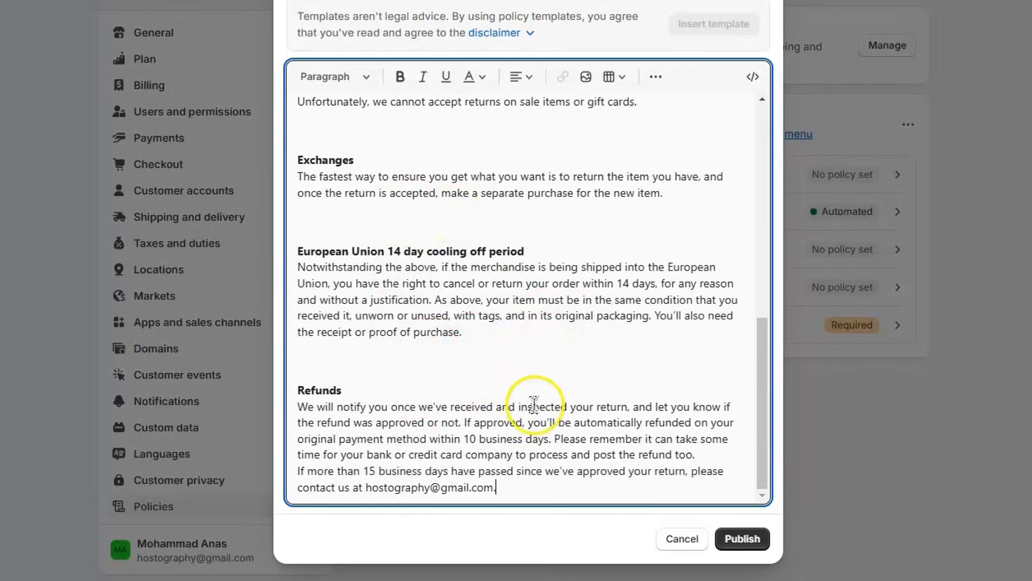
pyautogui.click(721, 538)
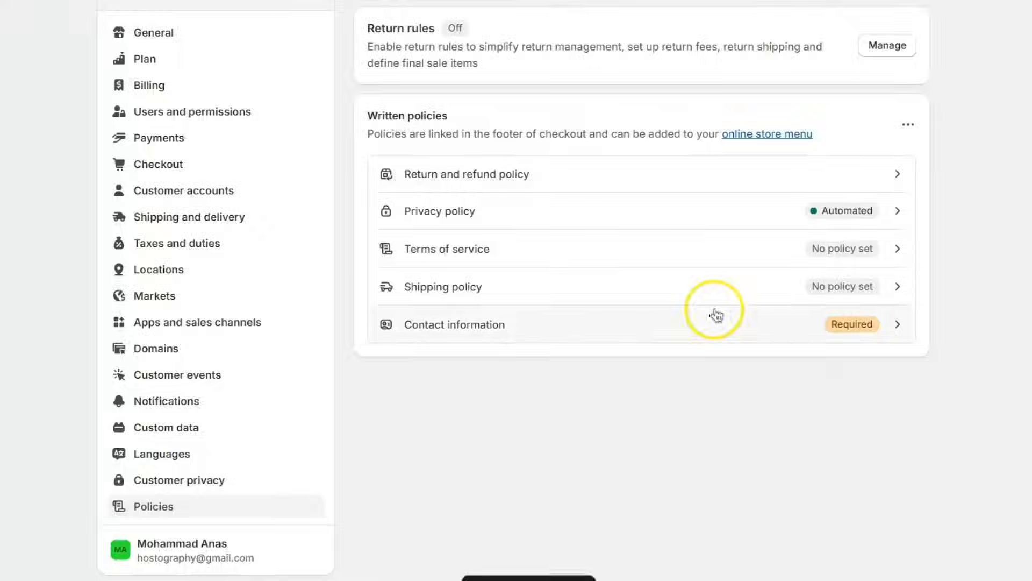
# Insert the ready-made template into the Terms of service policy and publish it.
pyautogui.click(872, 260)
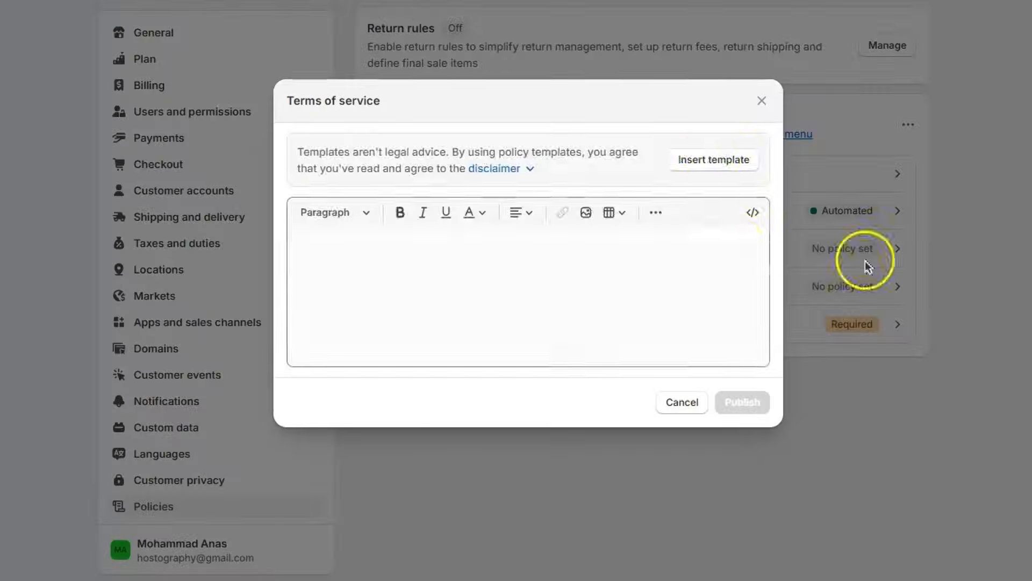
pyautogui.click(712, 157)
pyautogui.scroll(10, 705, 446)
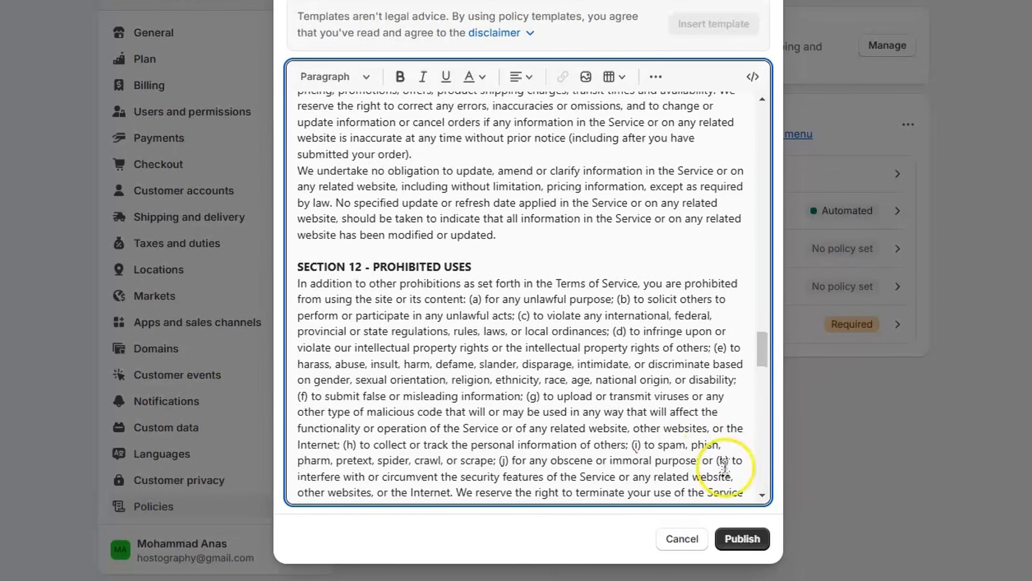
pyautogui.click(742, 538)
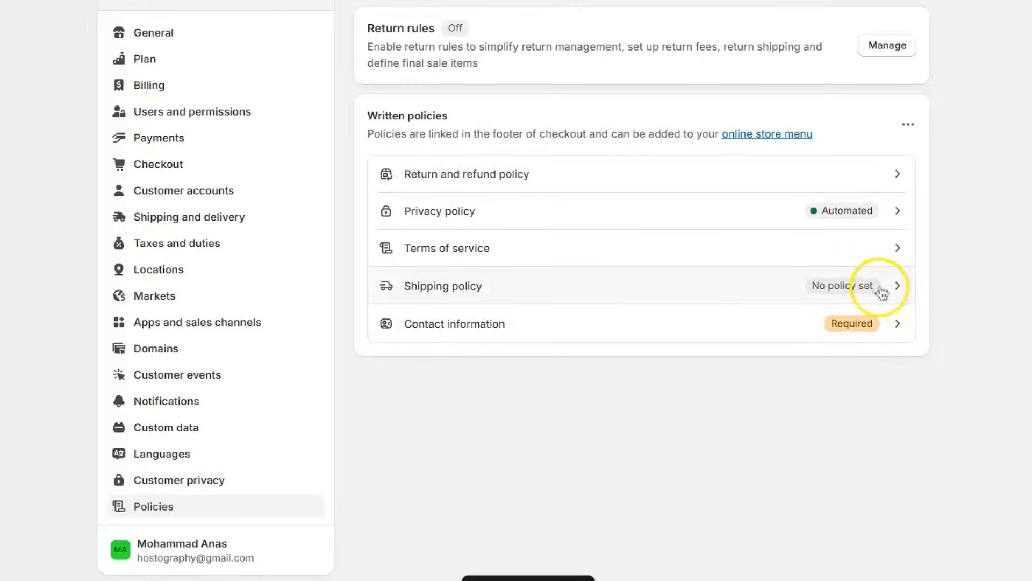
# Write a shipping policy statement announcing a 14 Day shipping policy and publish it.
pyautogui.click(879, 287)
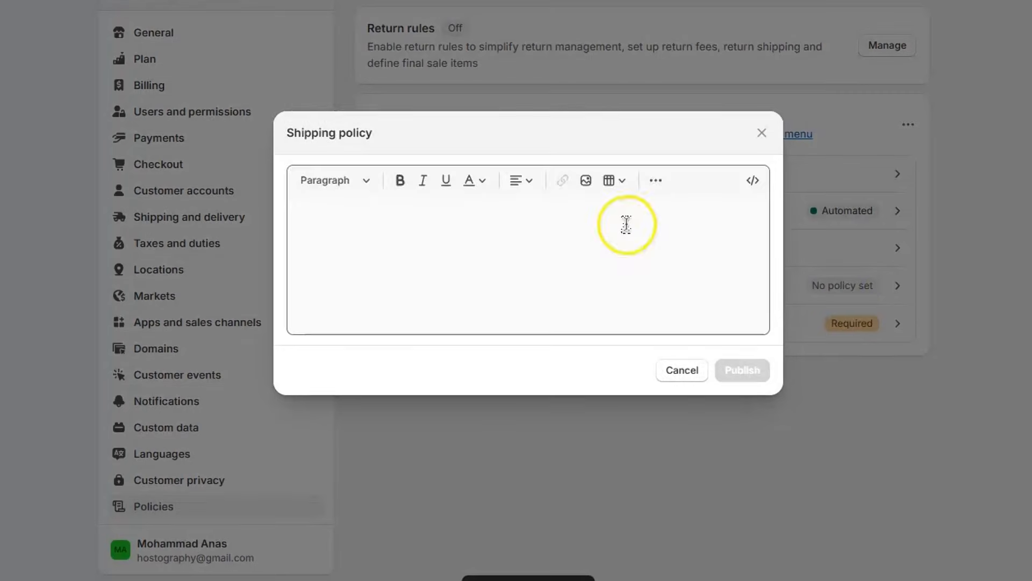
pyautogui.click(629, 256)
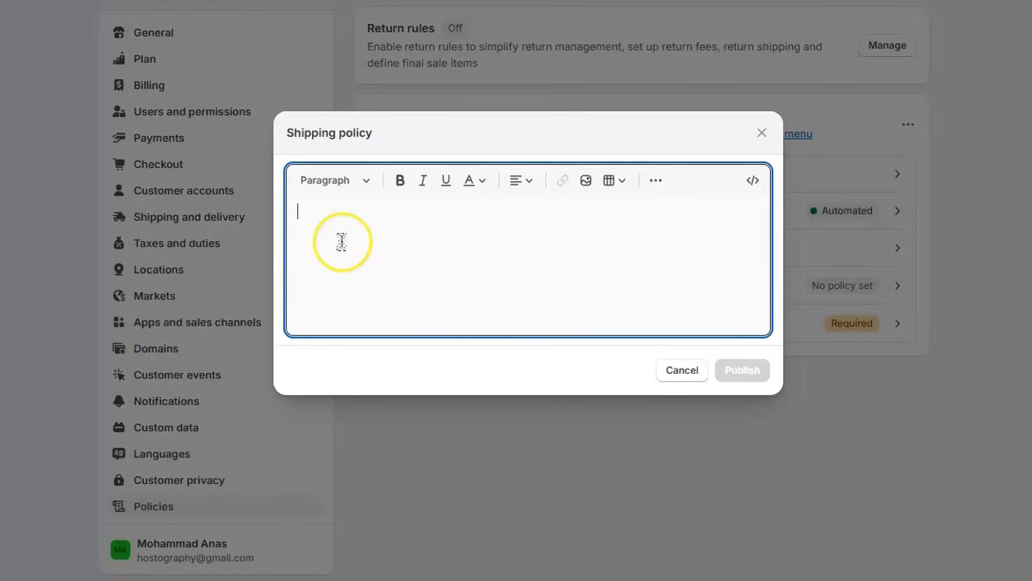
pyautogui.write('We have a 14 Day Shipping Po')
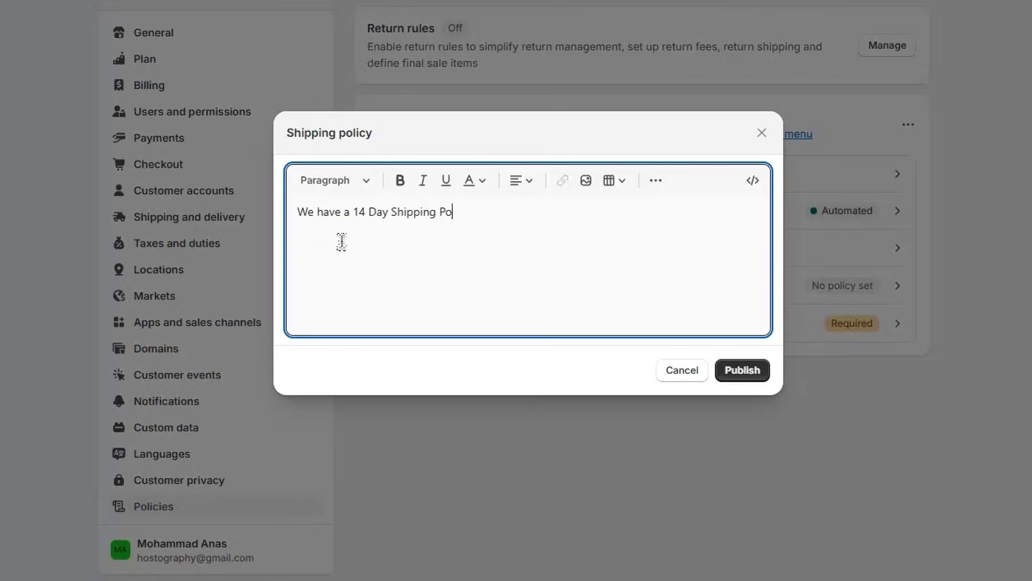
pyautogui.click(729, 370)
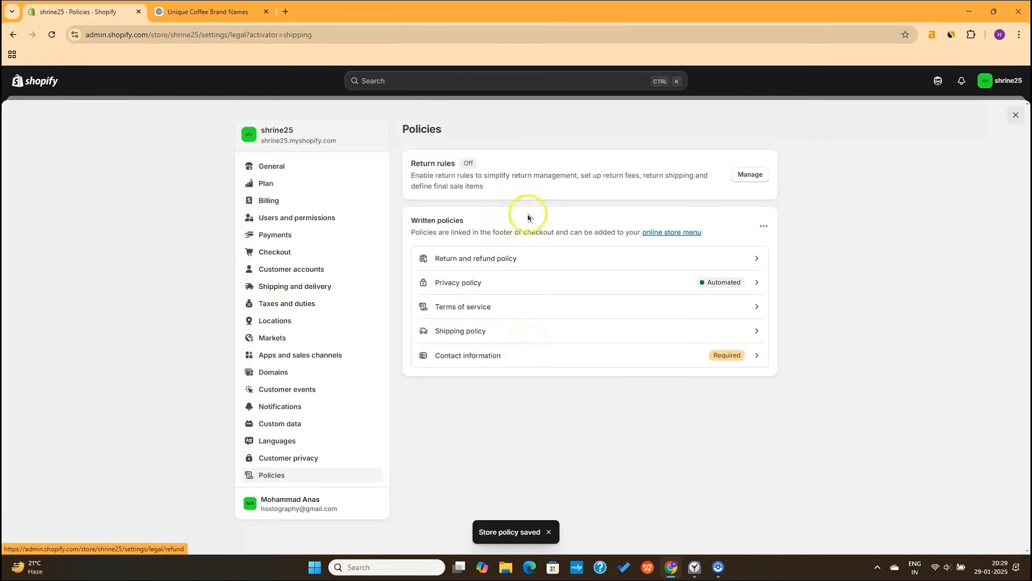
# Return to the store's Footer menu and add an item linking to the Privacy Policy.
pyautogui.click(672, 232)
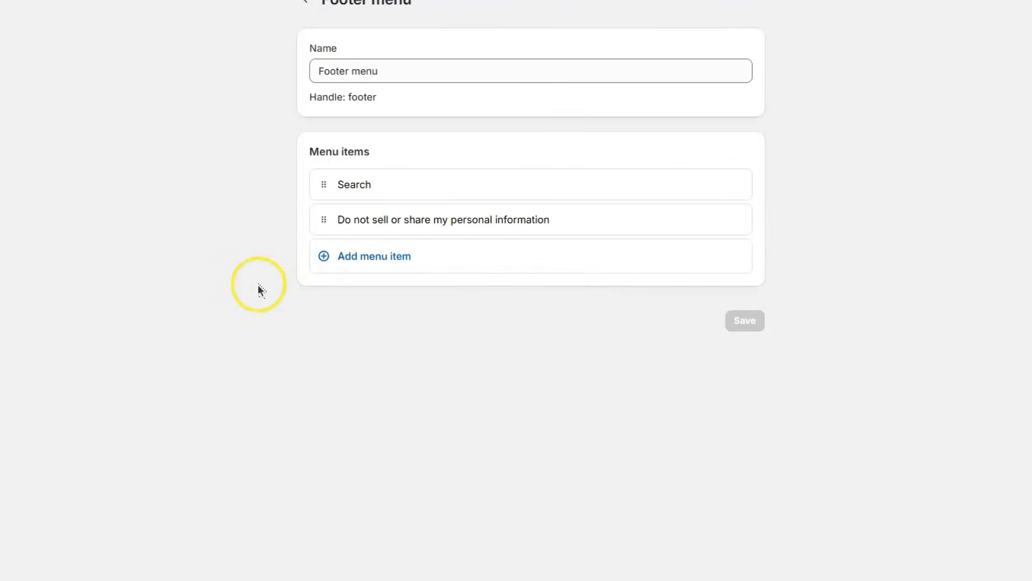
pyautogui.click(373, 256)
pyautogui.click(581, 277)
pyautogui.click(578, 550)
pyautogui.click(597, 340)
pyautogui.click(712, 267)
# Add a Footer menu item that links to the Refund Policy.
pyautogui.click(407, 293)
pyautogui.click(595, 238)
pyautogui.click(594, 410)
pyautogui.click(714, 305)
# Add a Footer menu item that links to the Terms of Service.
pyautogui.click(381, 326)
pyautogui.click(597, 349)
pyautogui.click(619, 242)
pyautogui.click(560, 506)
pyautogui.click(714, 340)
# Add a Footer menu item that links to the Shipping Policy, and save the menu.
pyautogui.click(373, 426)
pyautogui.click(596, 384)
pyautogui.click(576, 240)
pyautogui.click(583, 512)
pyautogui.click(713, 378)
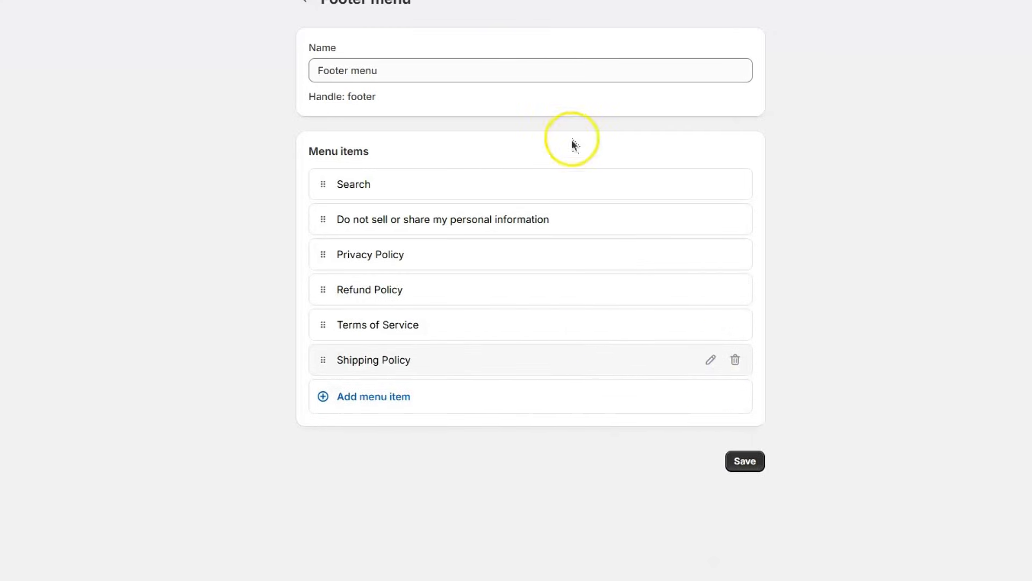
pyautogui.click(743, 463)
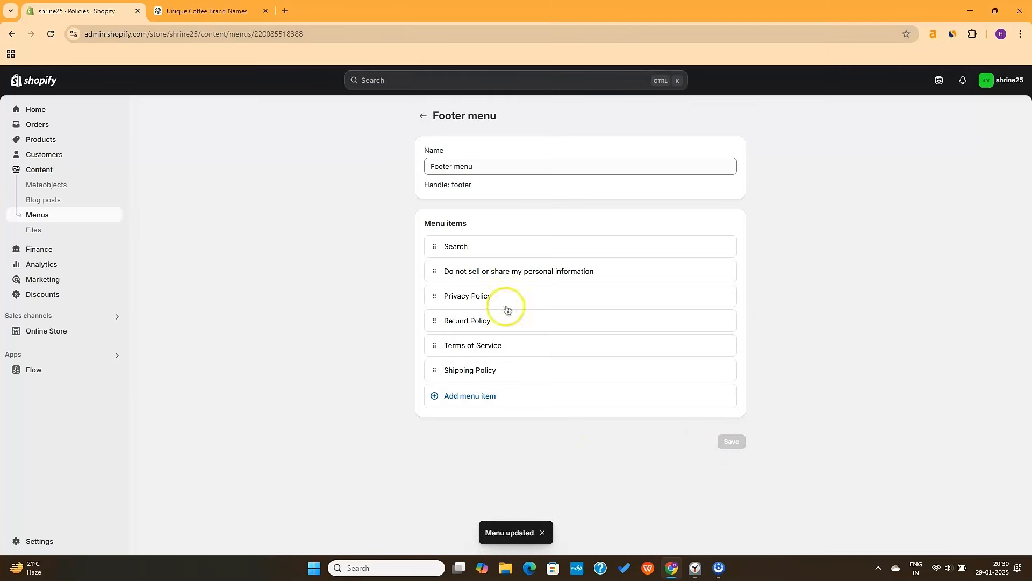
# Leave the menus, open shrine-theme-pro in the theme editor and check the policy links in the home page footer.
pyautogui.click(423, 115)
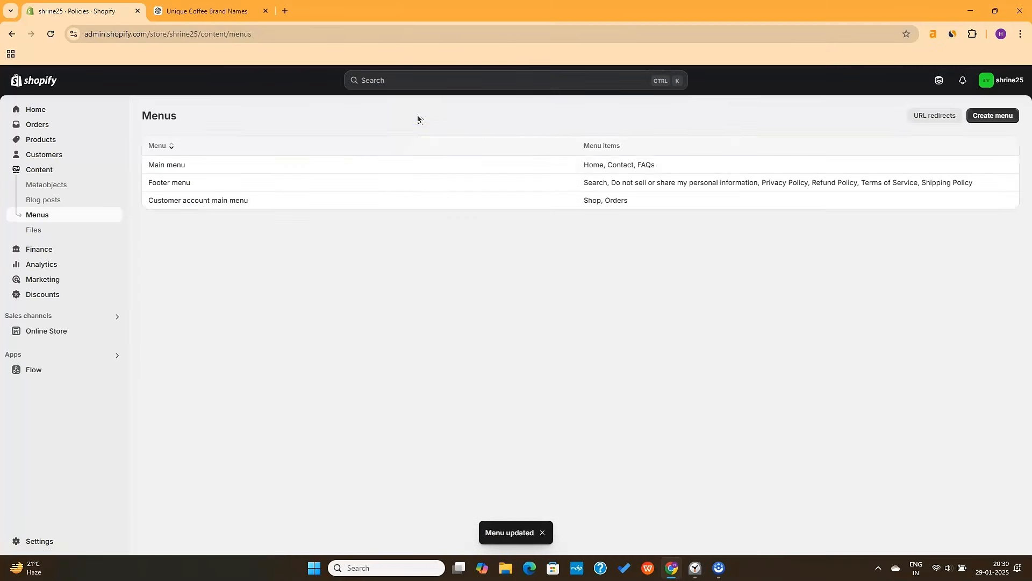
pyautogui.click(97, 446)
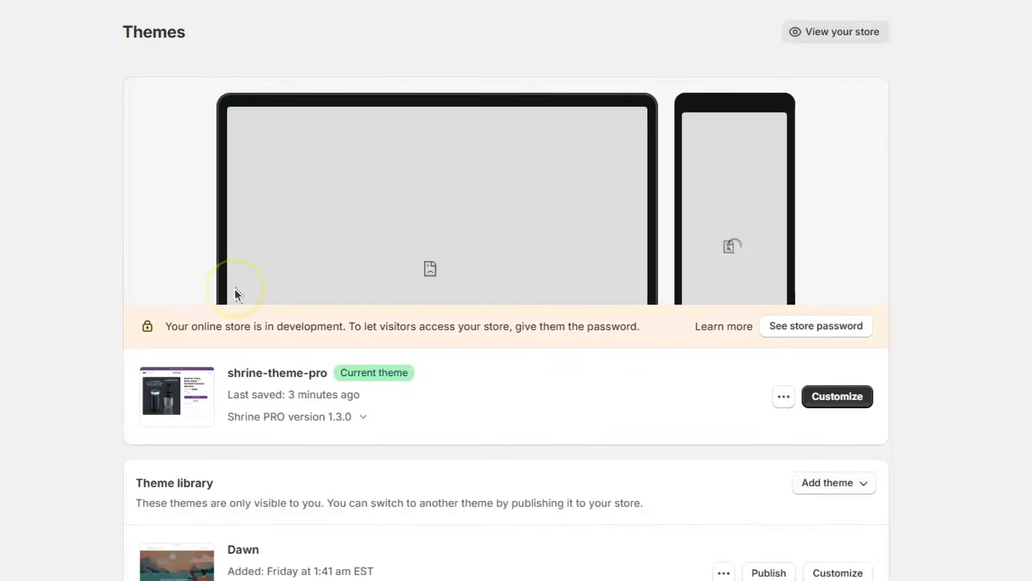
pyautogui.click(837, 397)
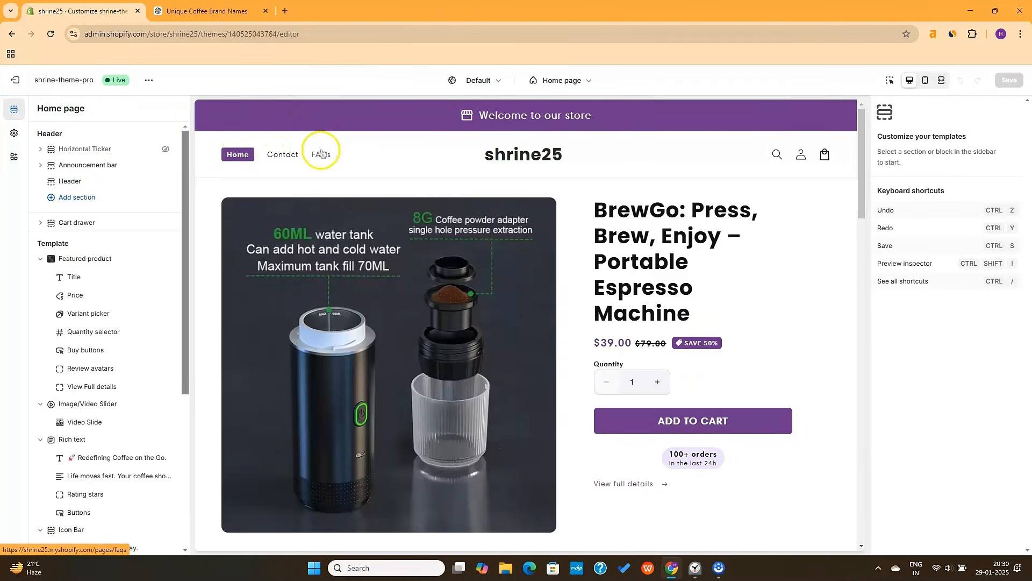
pyautogui.scroll(-15, 398, 208)
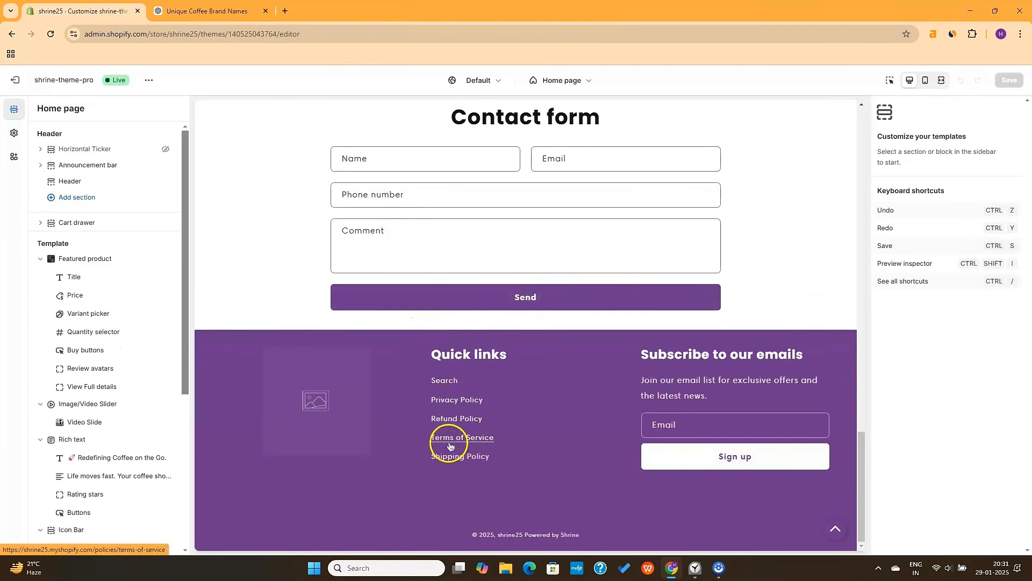
pyautogui.scroll(-5, 91, 417)
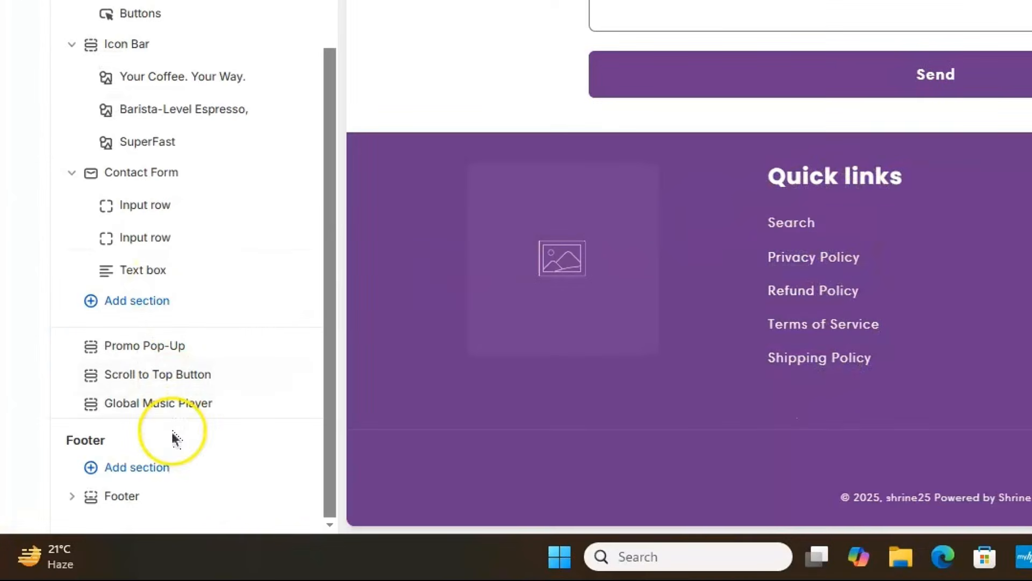
# Expand the Footer section and delete its empty Image block.
pyautogui.click(134, 497)
pyautogui.scroll(-2, 198, 452)
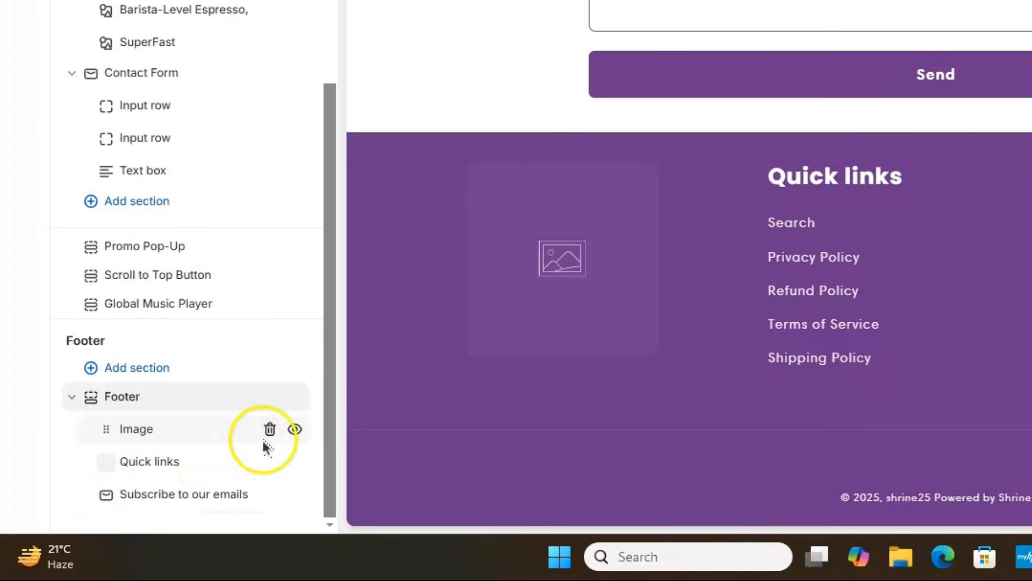
pyautogui.click(270, 429)
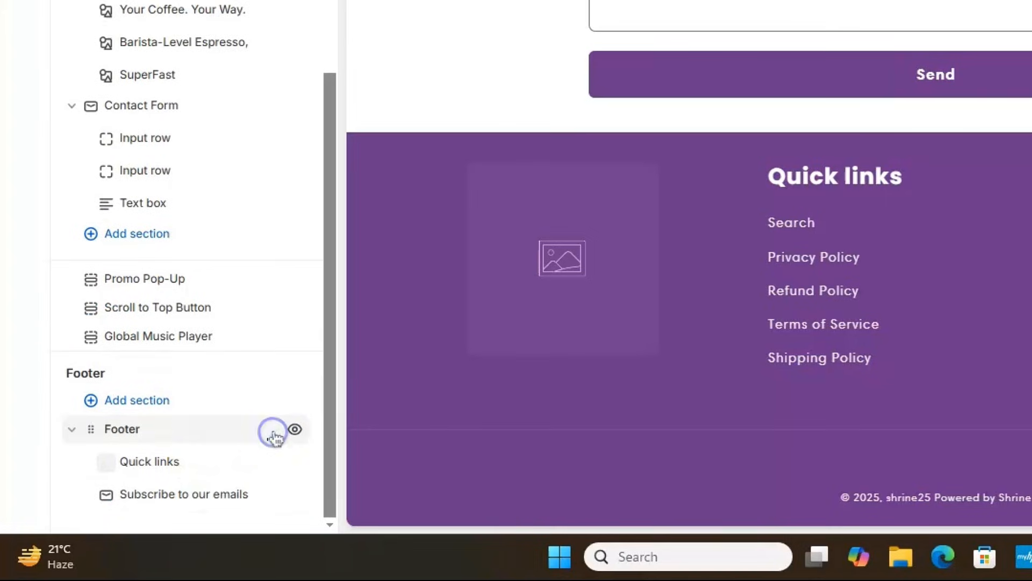
# Change the heading of the footer's Quick links menu block to "Our Policies".
pyautogui.click(204, 470)
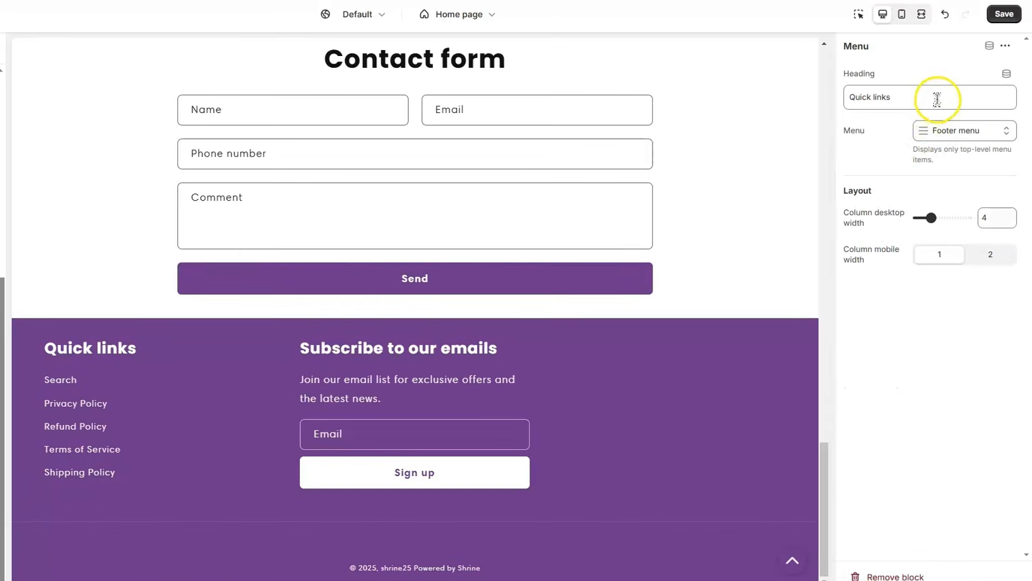
pyautogui.click(937, 98)
pyautogui.hotkey('ctrl', 'a')
pyautogui.press('BackSpace')
pyautogui.write('Our Polic')
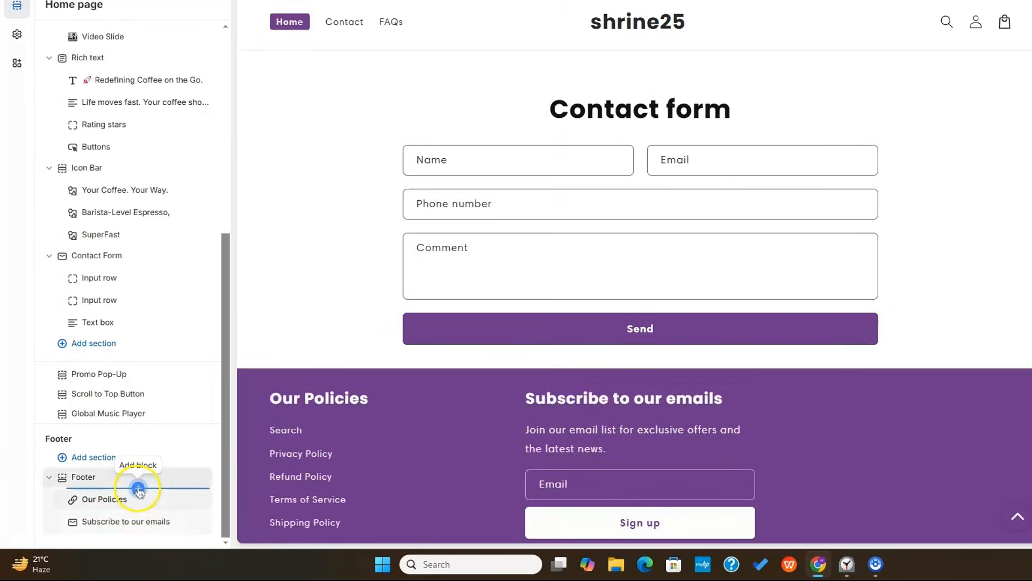
# Add an Image block above Our Policies in the footer, upload the BrewGo logo PNG to it and set the image width to 295.
pyautogui.click(138, 488)
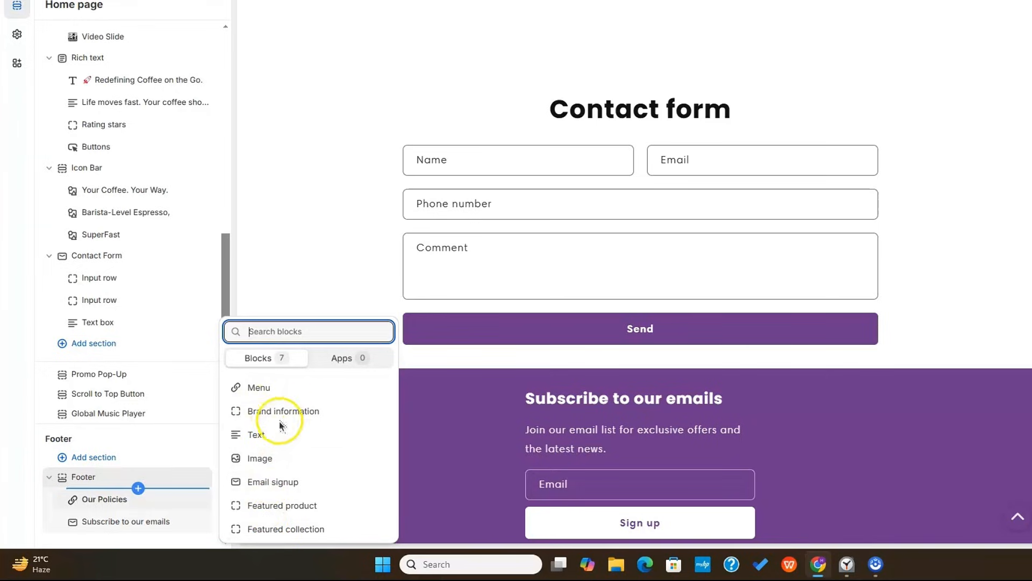
pyautogui.click(279, 459)
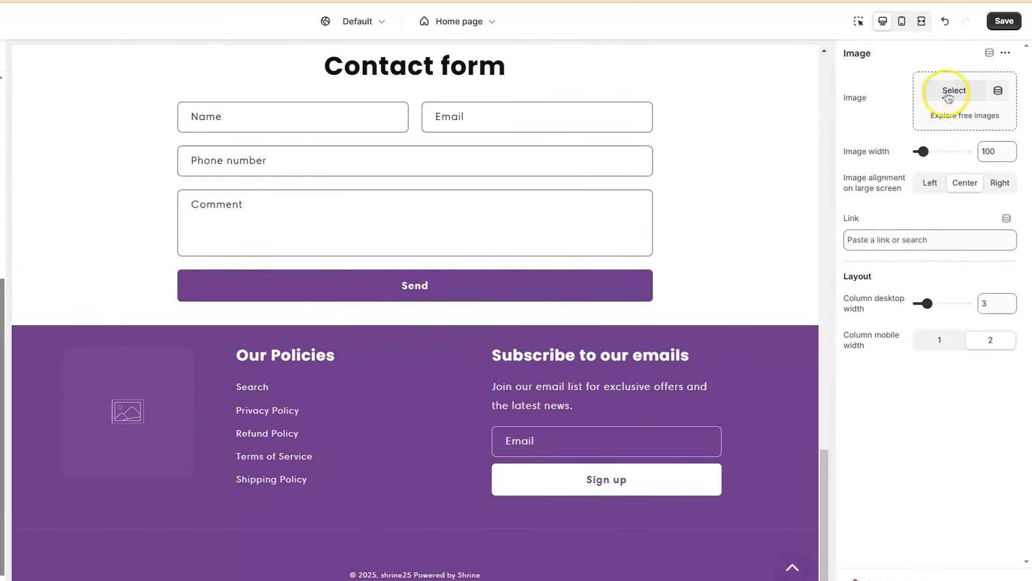
pyautogui.click(953, 92)
pyautogui.click(405, 202)
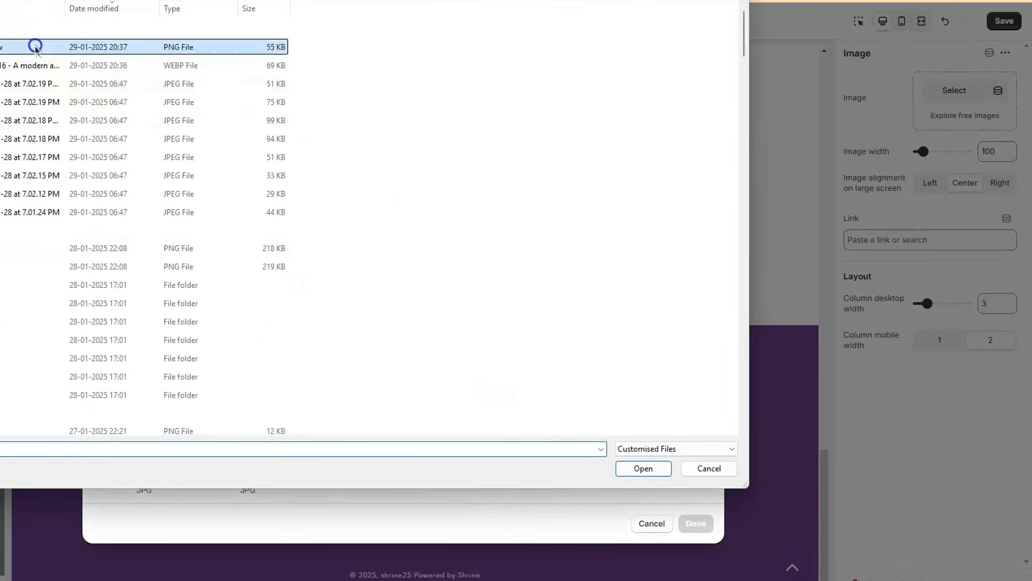
pyautogui.doubleClick(34, 46)
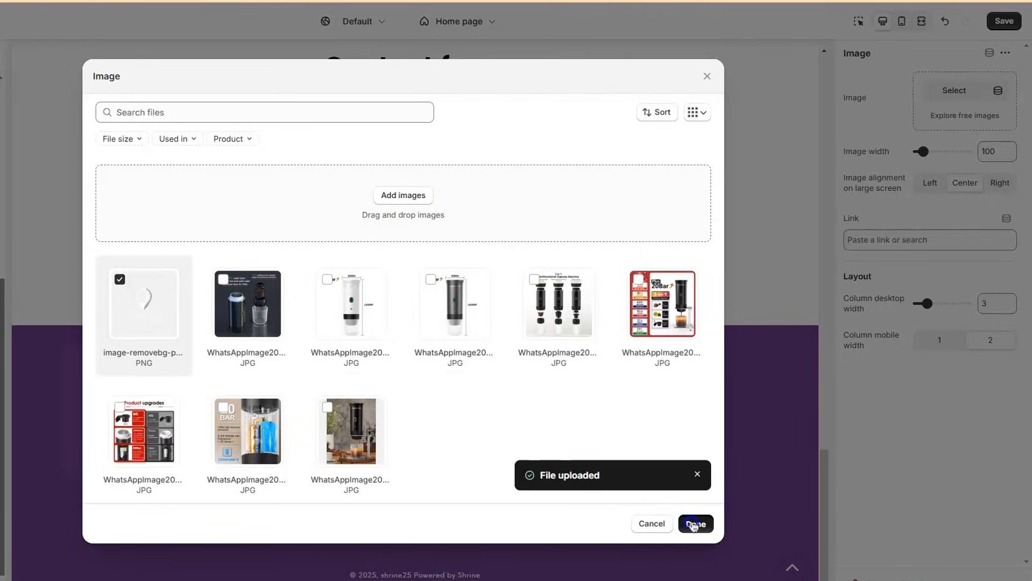
pyautogui.click(695, 523)
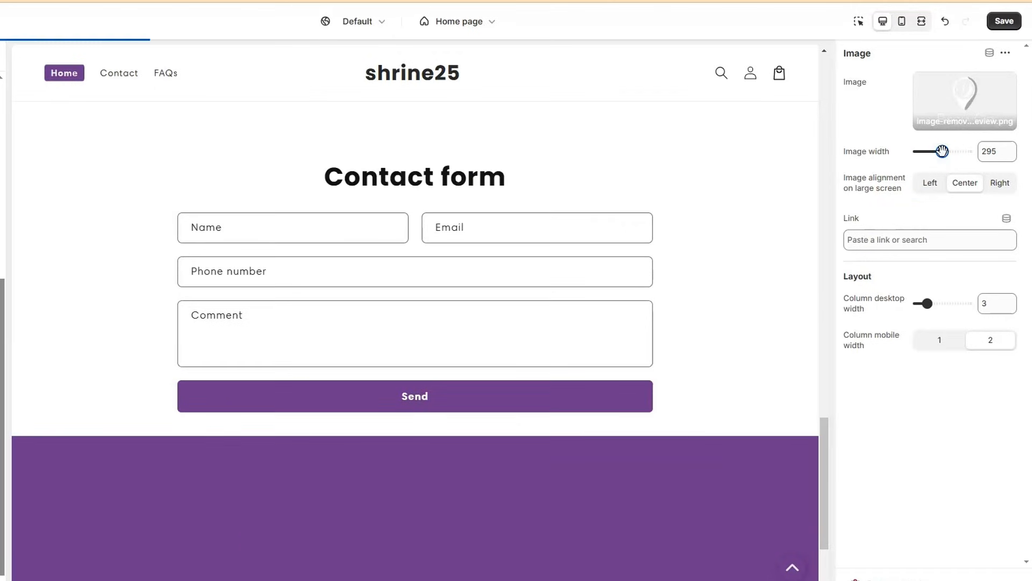
pyautogui.scroll(-1, 441, 449)
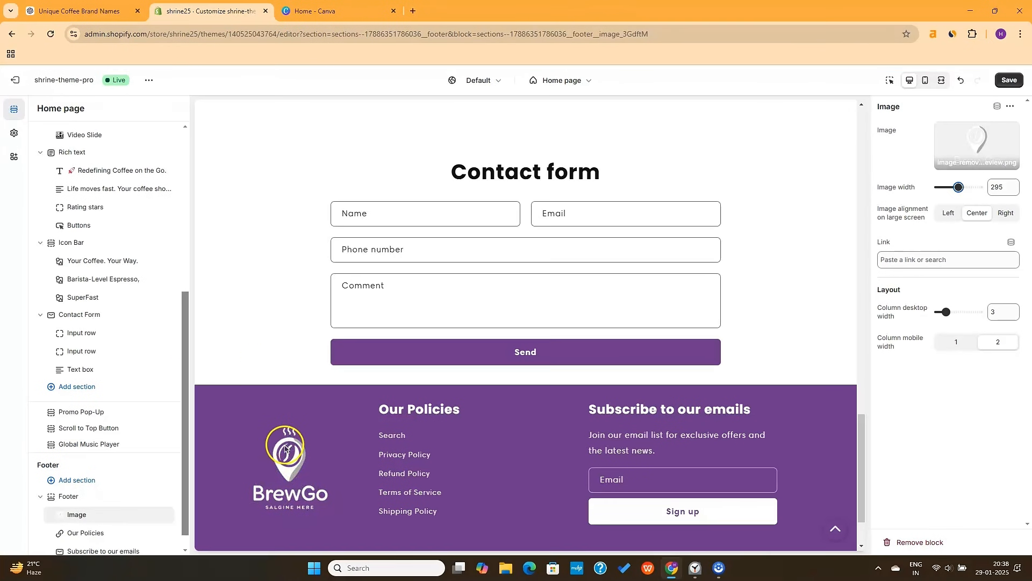
# Switch to ChatGPT to review the Minimalist Coffee Bean & Travel Icon logo idea, and view the Canva home page.
pyautogui.click(115, 12)
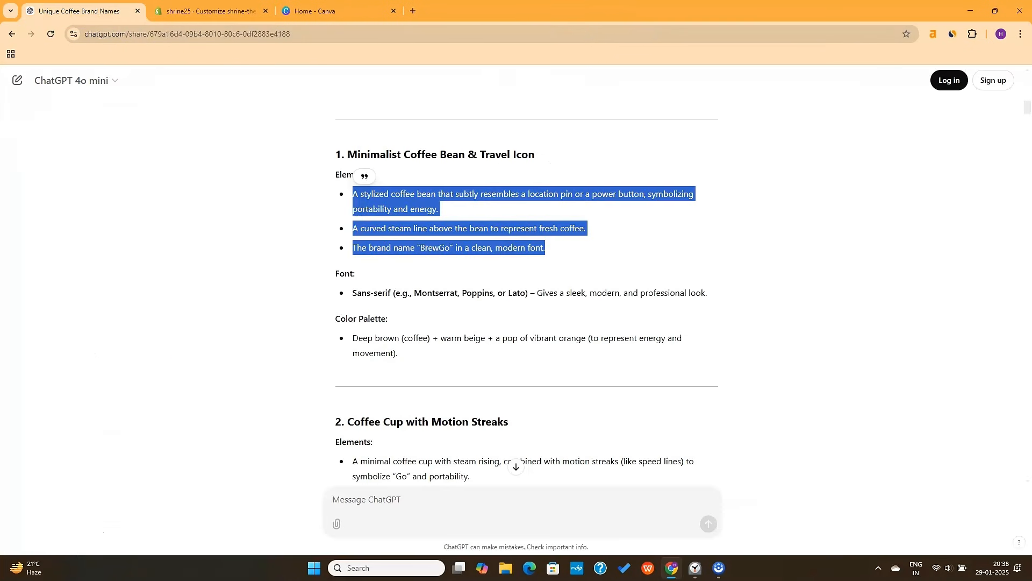
pyautogui.click(430, 231)
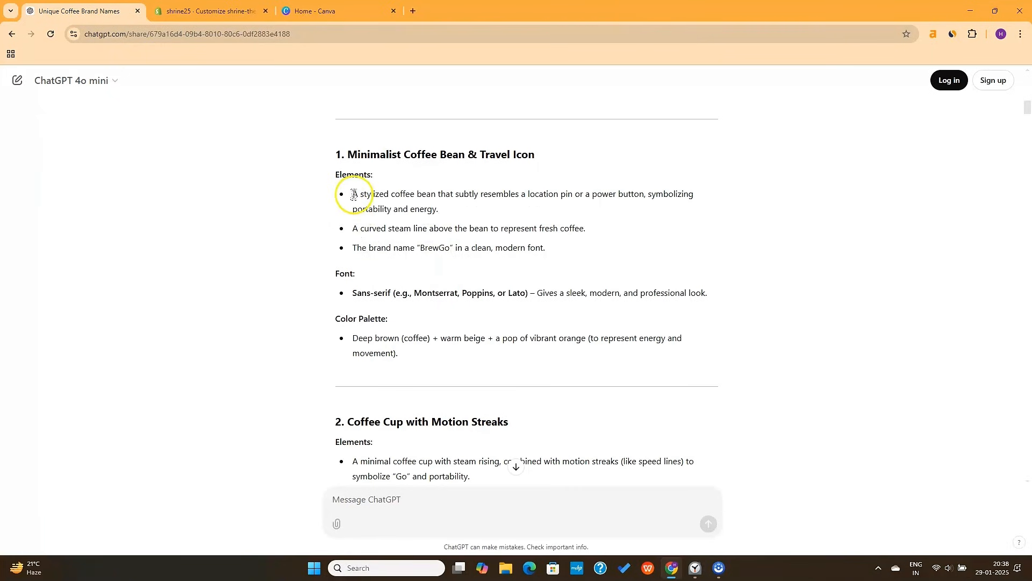
pyautogui.moveTo(331, 156); pyautogui.dragTo(518, 243)
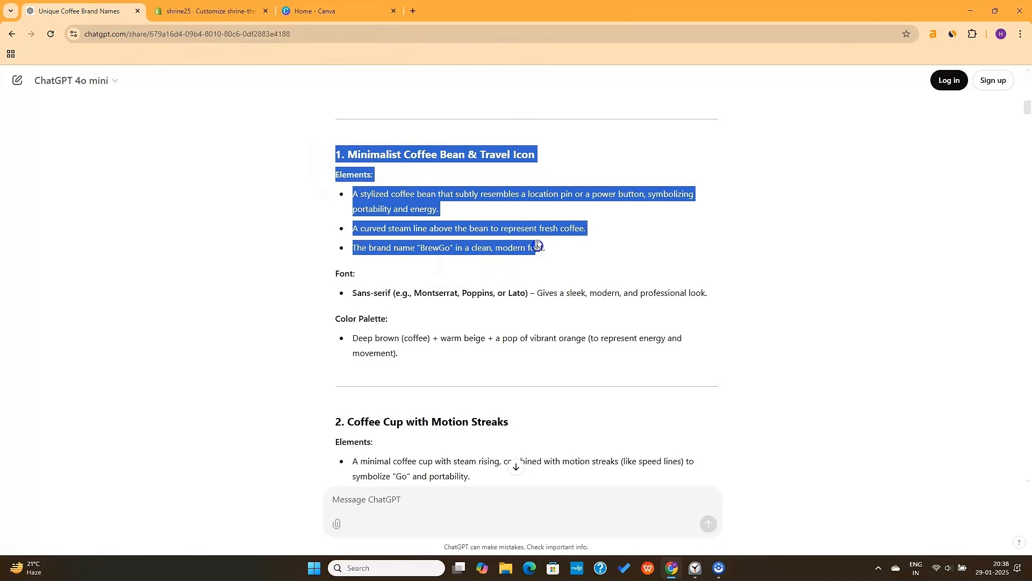
pyautogui.click(572, 247)
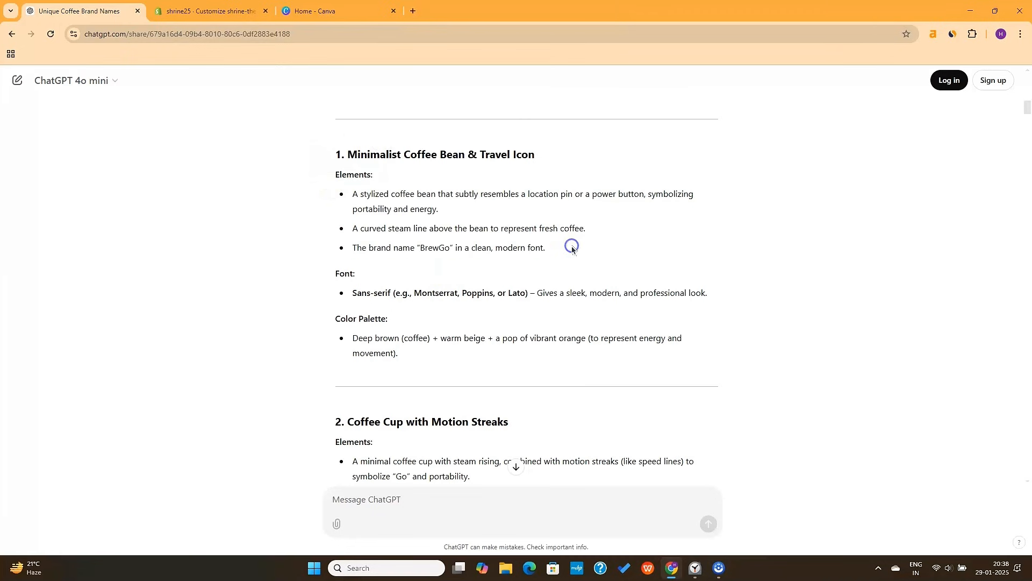
pyautogui.hotkey('ctrl', 'Tab')
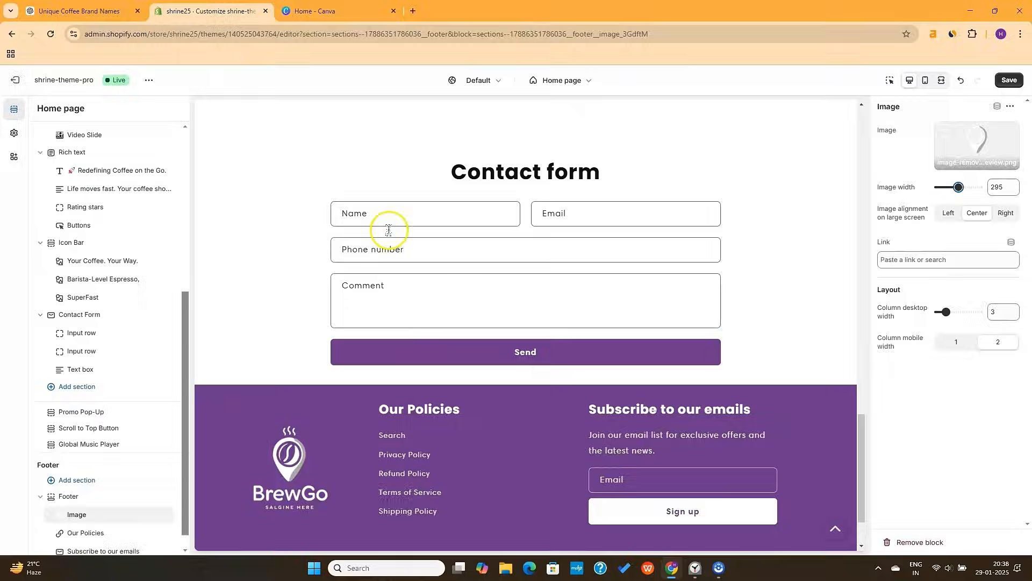
pyautogui.hotkey('ctrl', 'Tab')
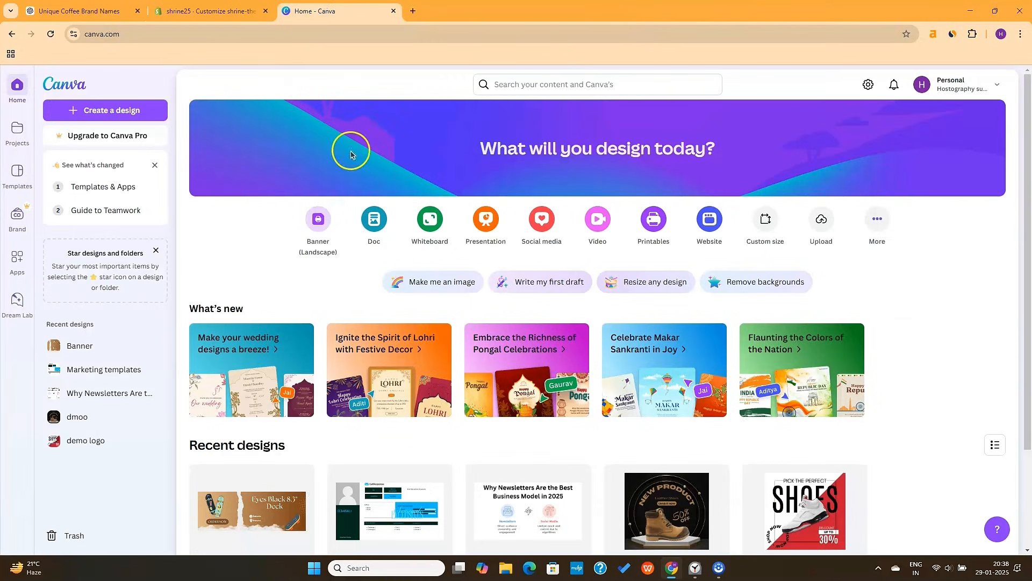
# Set the color scheme of the home page's Header section to Accent 1 in the Shopify theme editor.
pyautogui.scroll(-2, 354, 221)
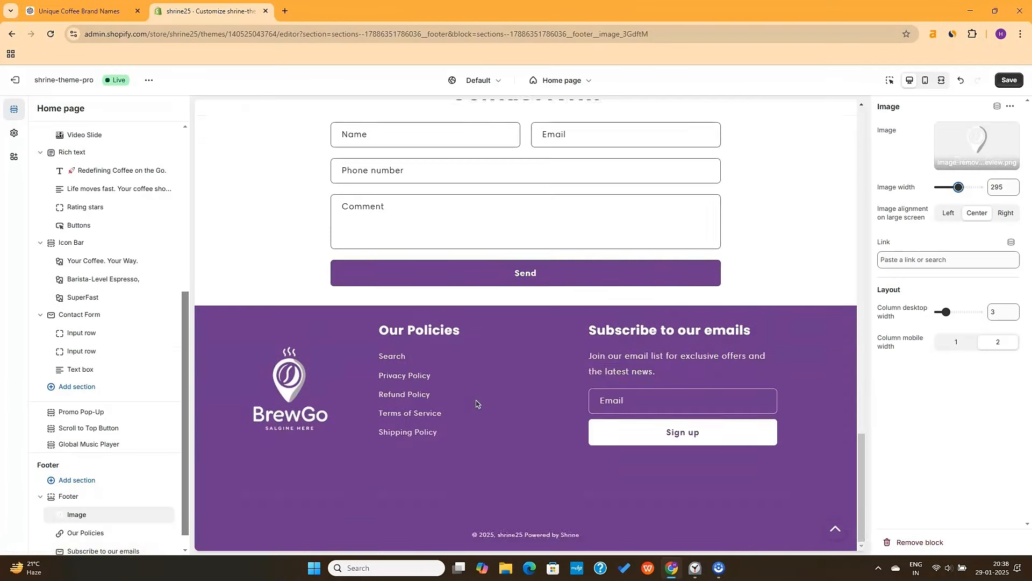
pyautogui.scroll(20, 478, 403)
pyautogui.scroll(2, 477, 404)
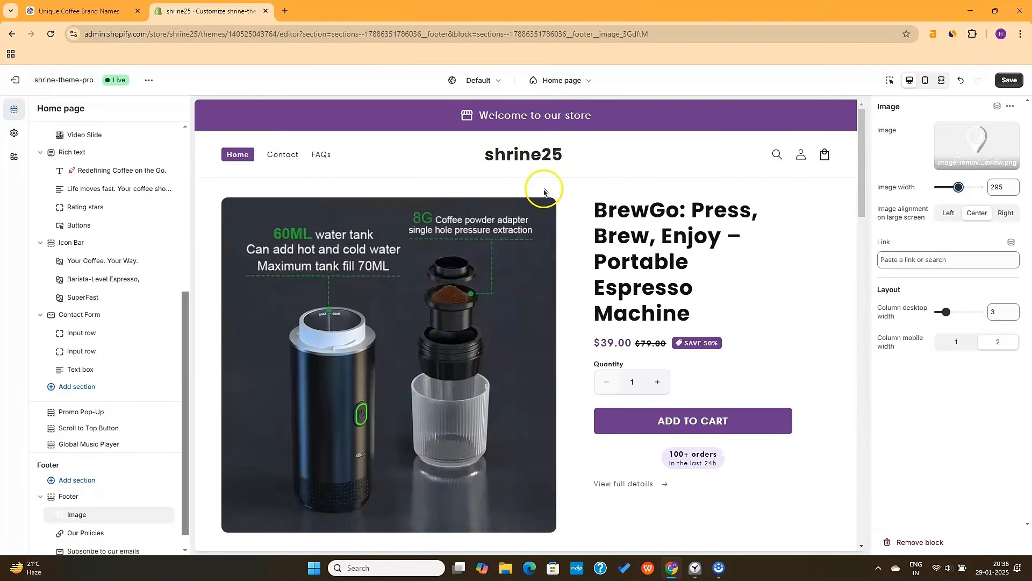
pyautogui.click(547, 158)
pyautogui.click(75, 181)
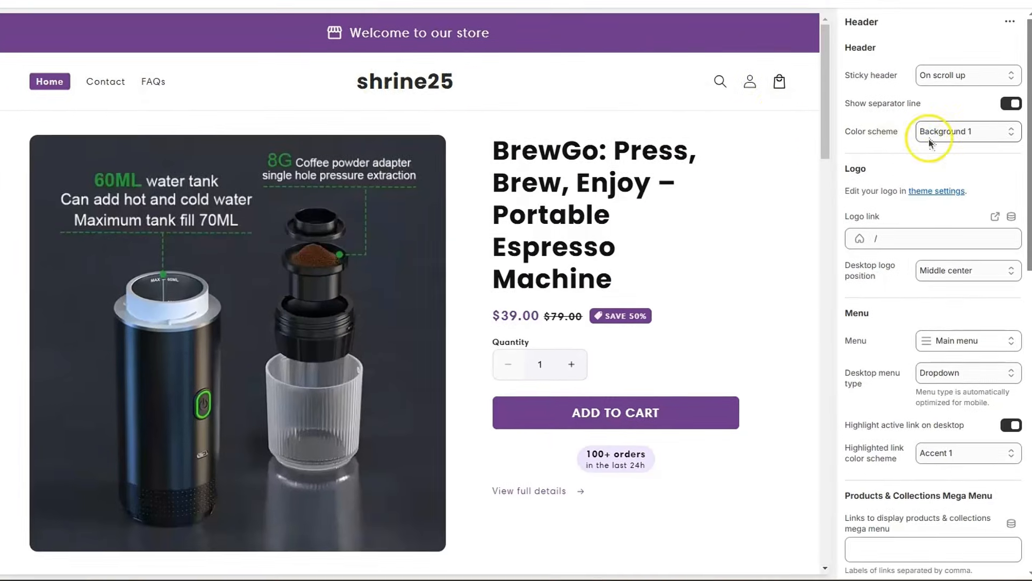
pyautogui.click(962, 131)
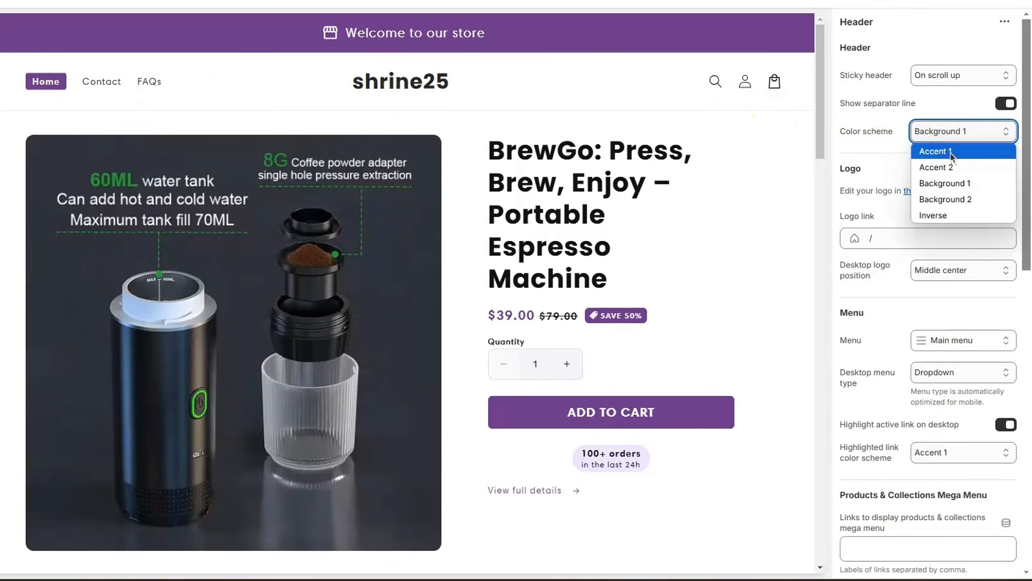
pyautogui.click(950, 152)
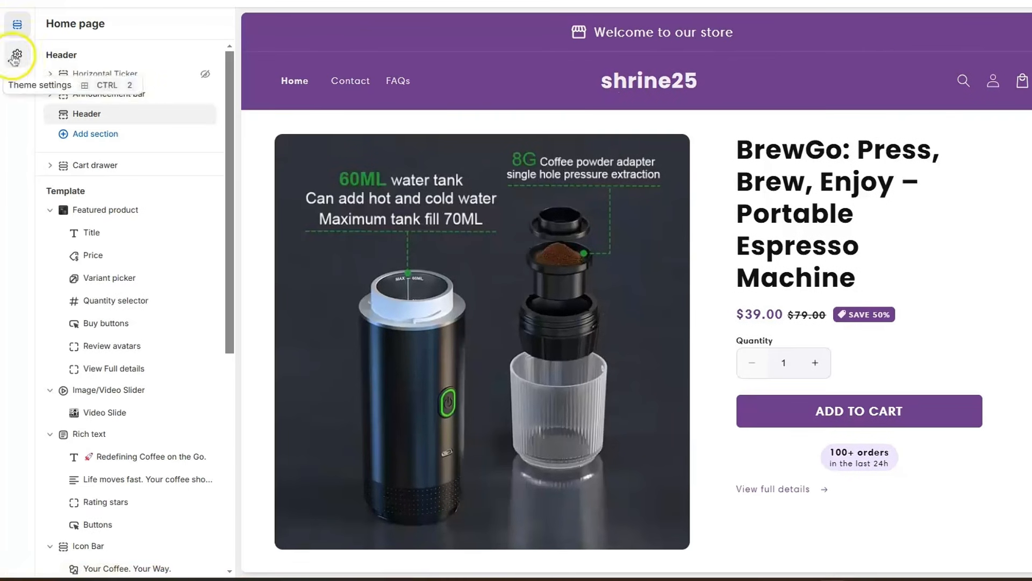
# Set the theme logo to the uploaded BrewGo PNG image and the desktop logo width to 100 px.
pyautogui.click(14, 56)
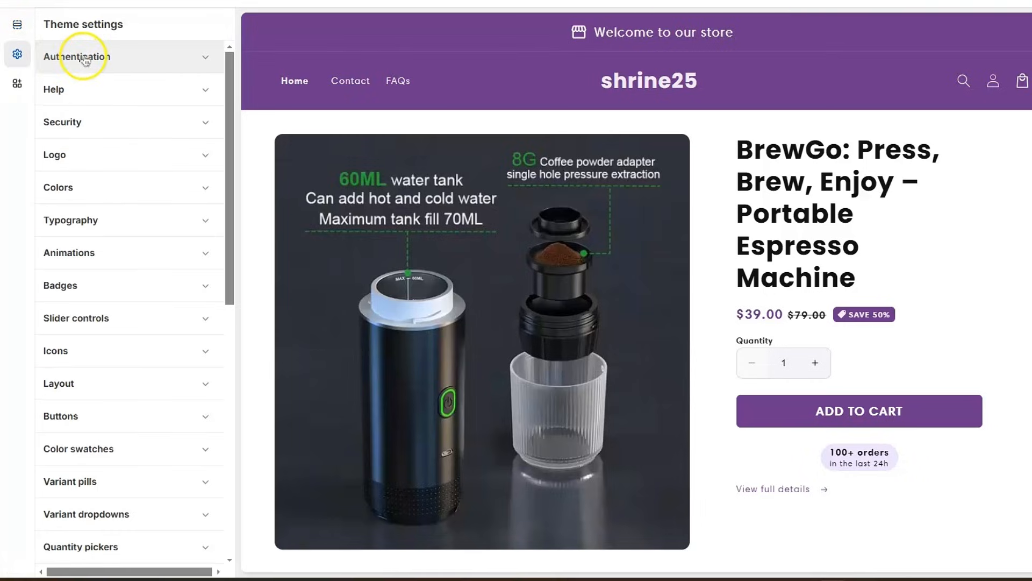
pyautogui.click(94, 160)
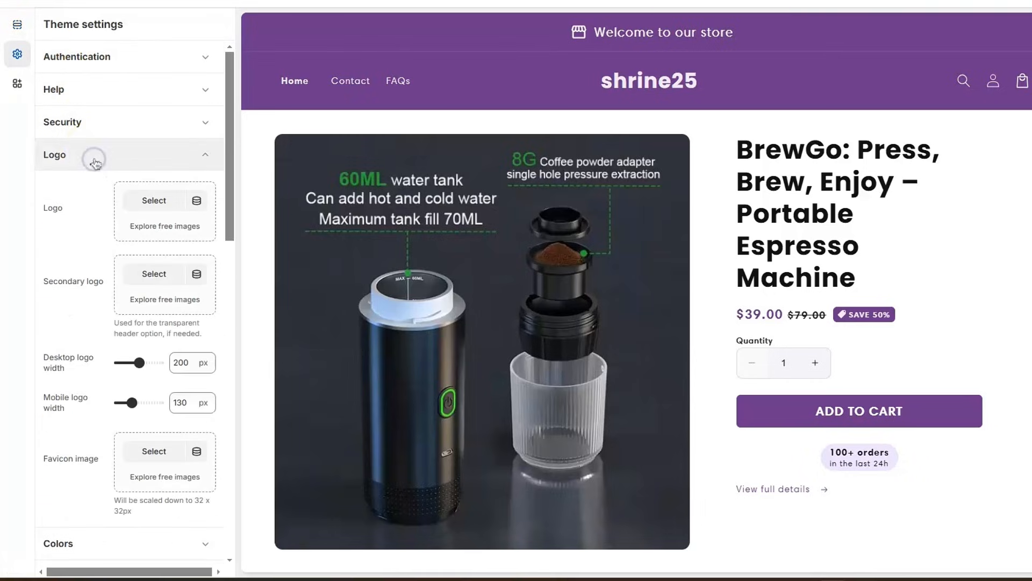
pyautogui.click(142, 201)
pyautogui.click(376, 260)
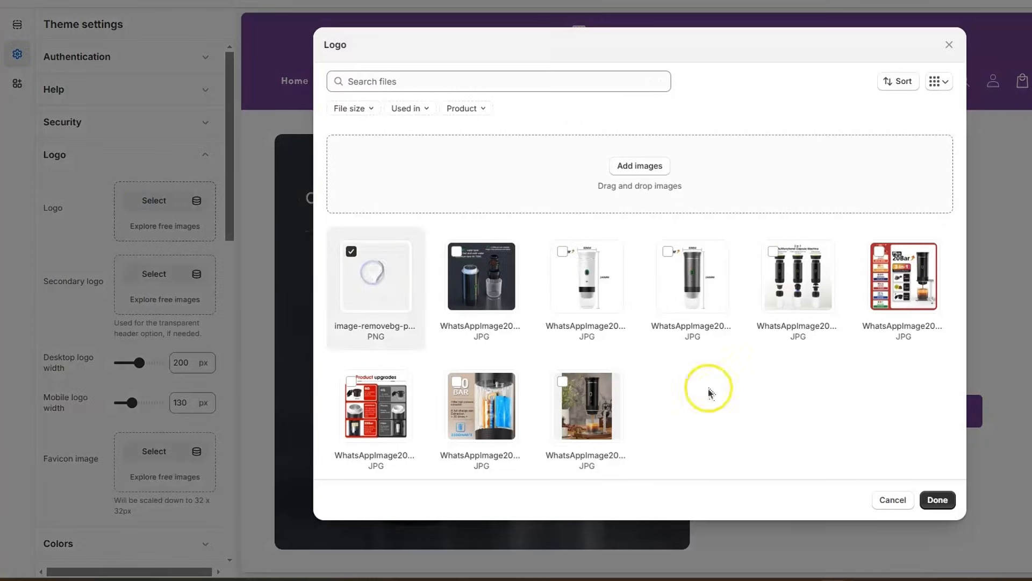
pyautogui.click(937, 500)
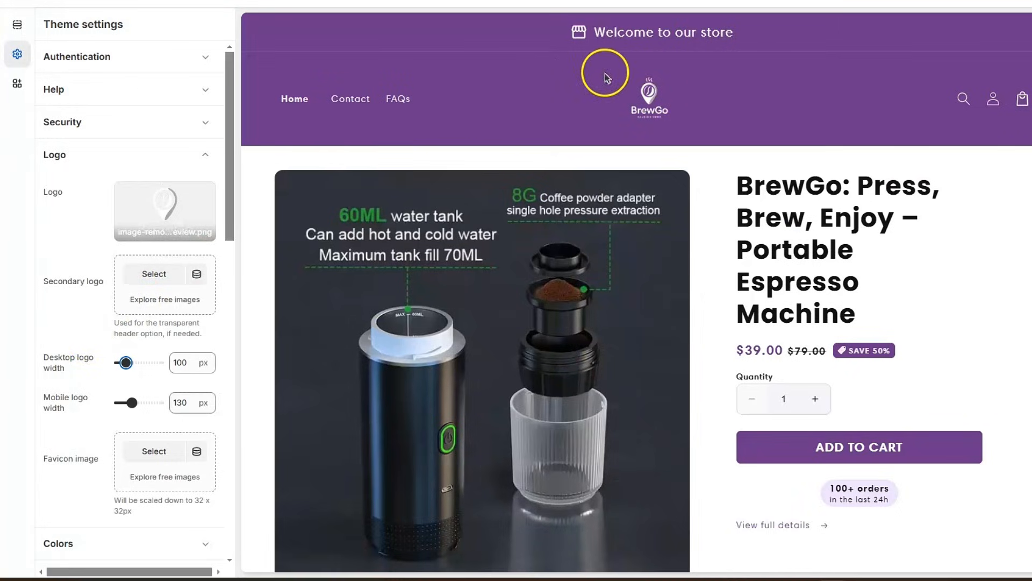
# Leave the theme's logo settings and delete the Announcement bar section from the home page header.
pyautogui.click(210, 148)
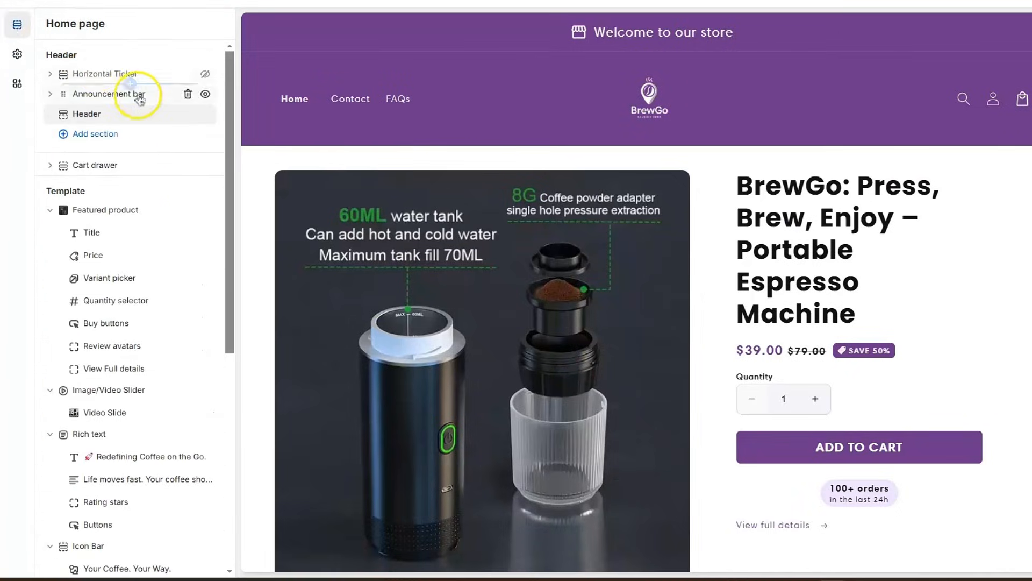
pyautogui.click(187, 96)
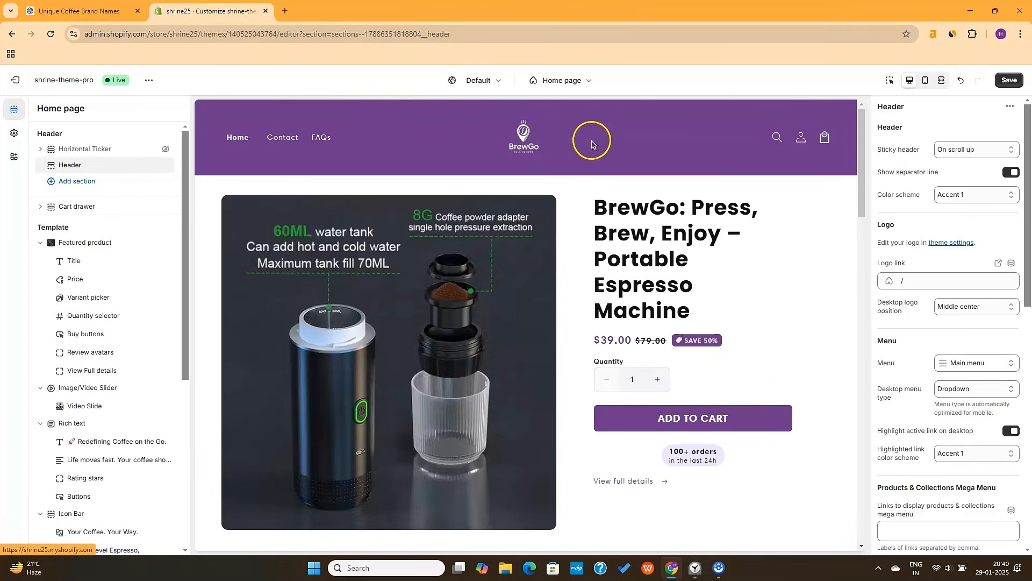
pyautogui.scroll(-3, 591, 143)
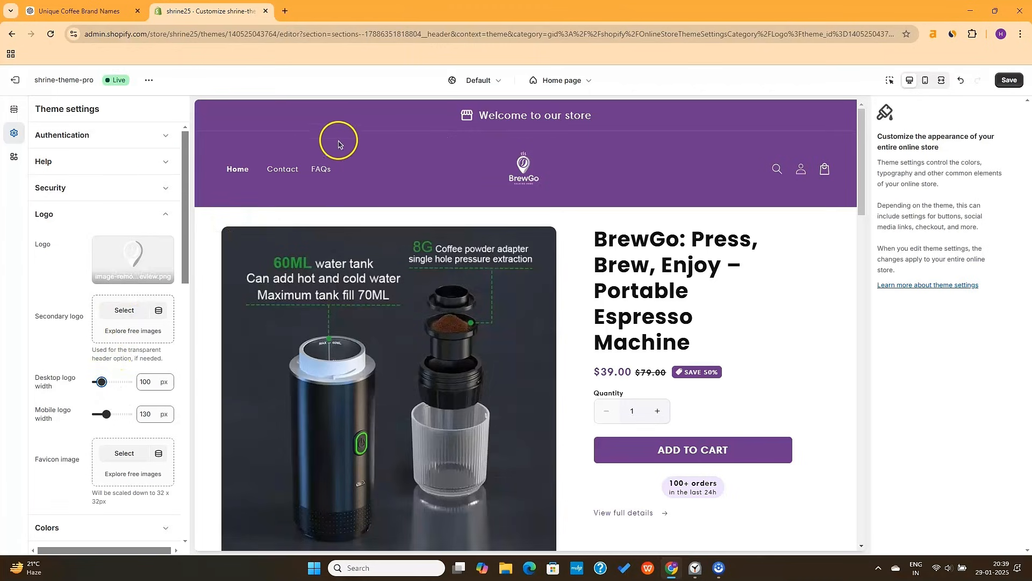
pyautogui.click(169, 209)
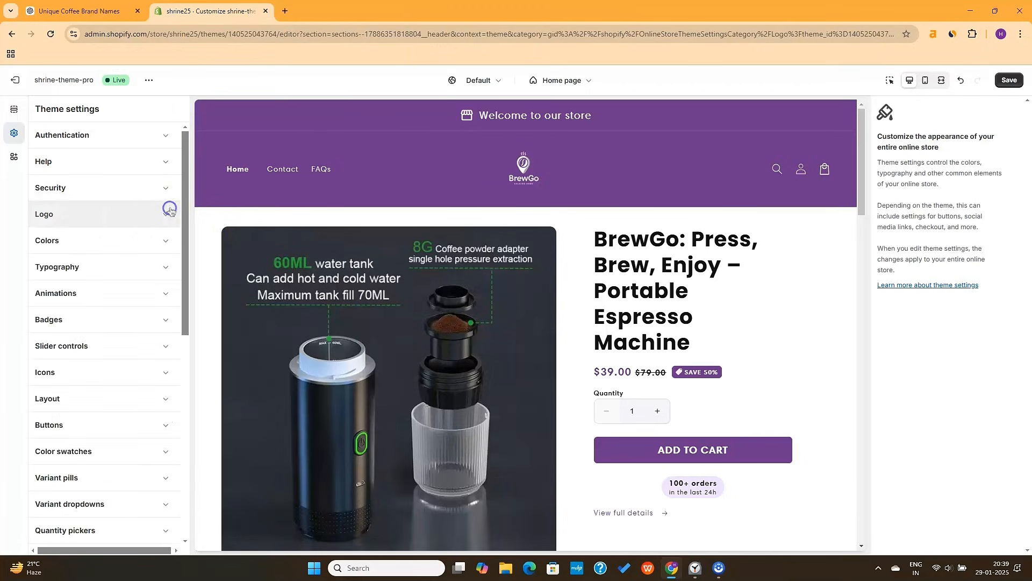
pyautogui.click(12, 109)
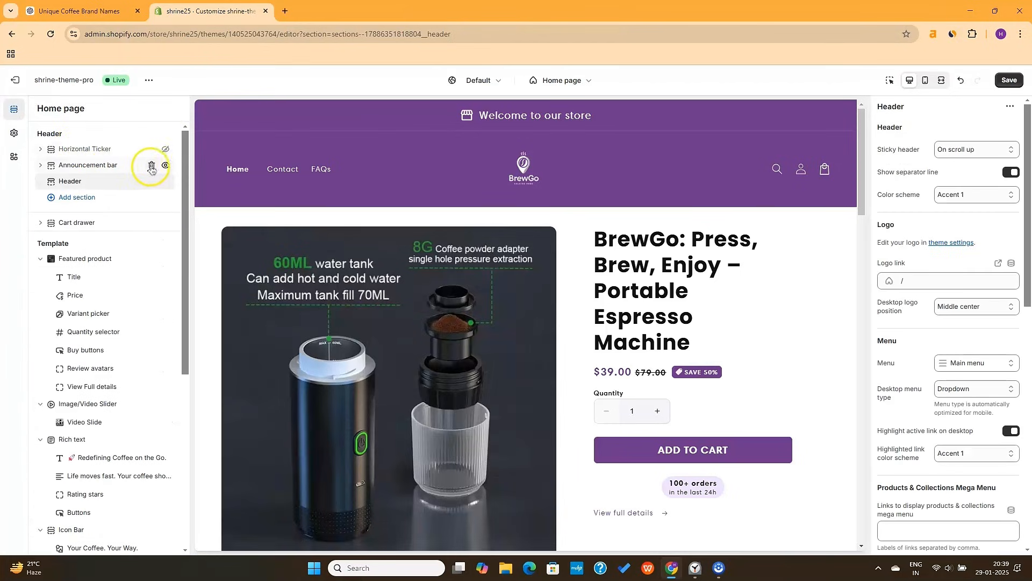
pyautogui.click(151, 167)
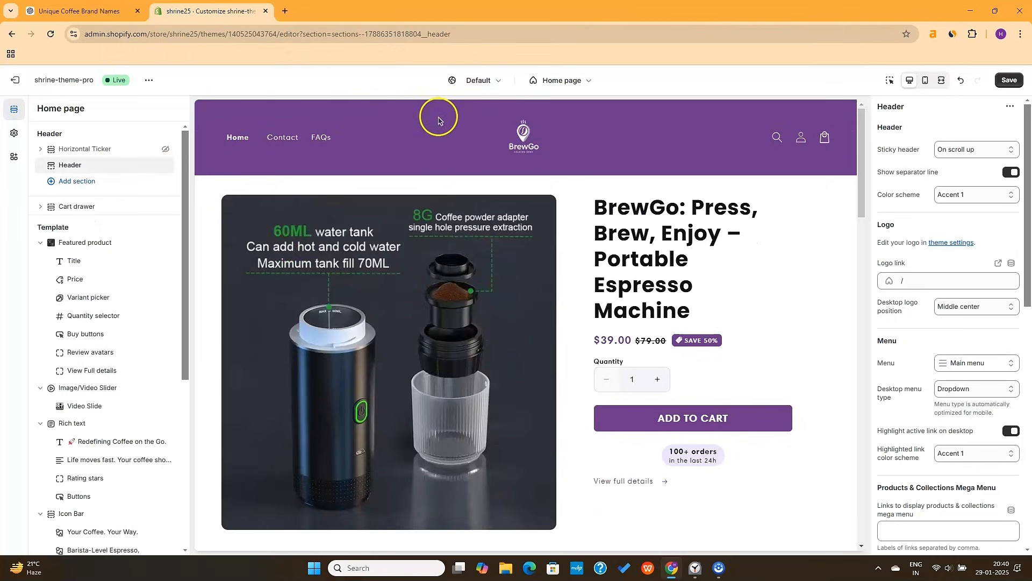
pyautogui.click(529, 163)
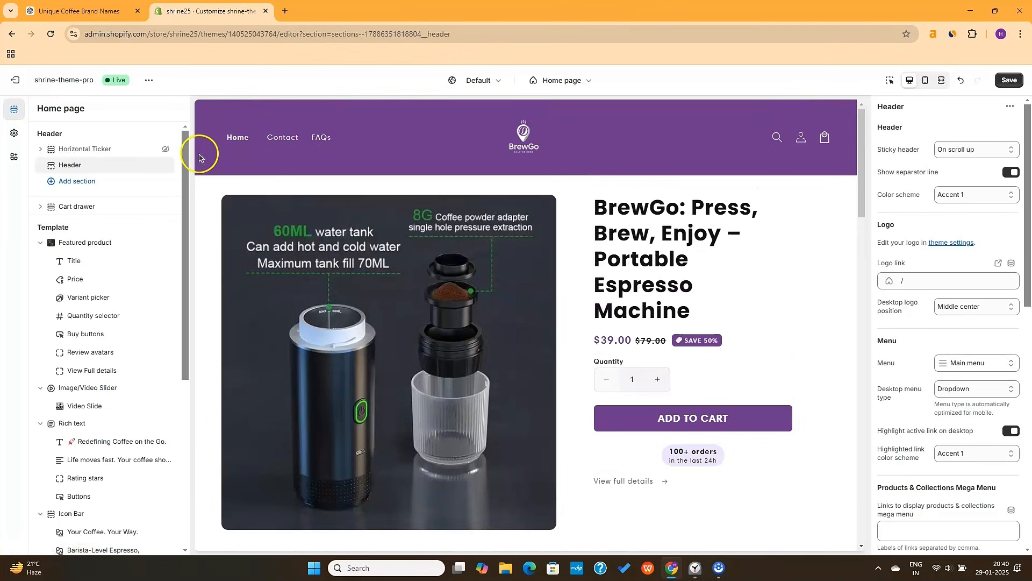
# Read the Classic Coffeehouse Elegance and Modern & Techy Espresso color palettes in the ChatGPT conversation.
pyautogui.click(19, 136)
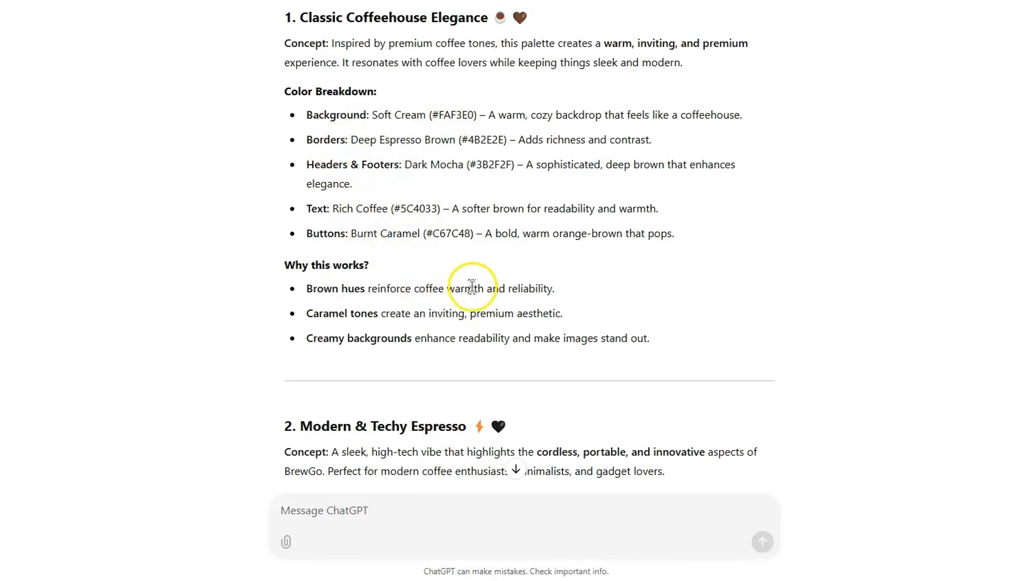
pyautogui.scroll(-5, 510, 268)
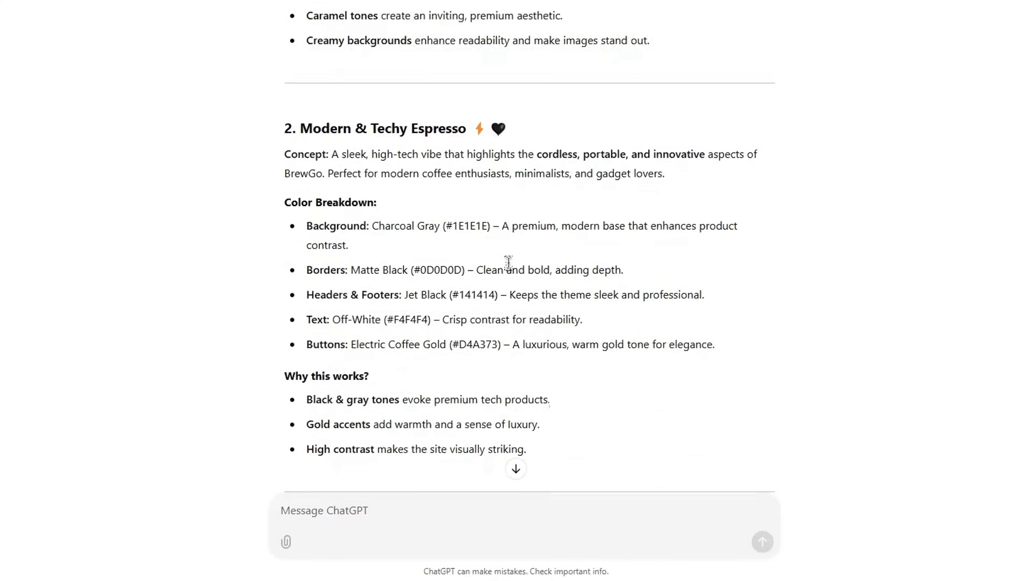
pyautogui.scroll(5, 508, 262)
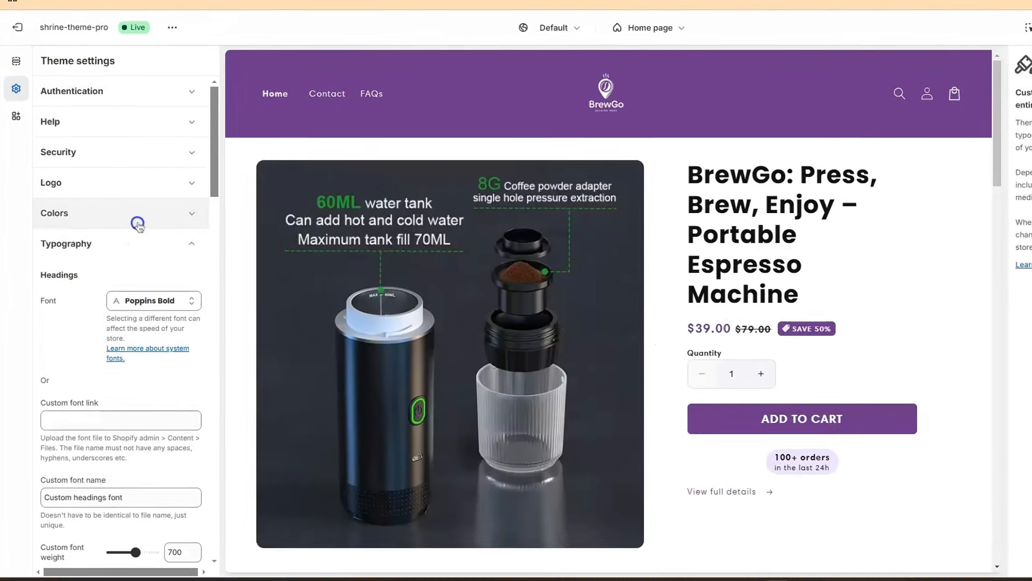
# Set the theme's Background 1 color to #FAF3E0 and check the home page preview down to the footer.
pyautogui.click(141, 211)
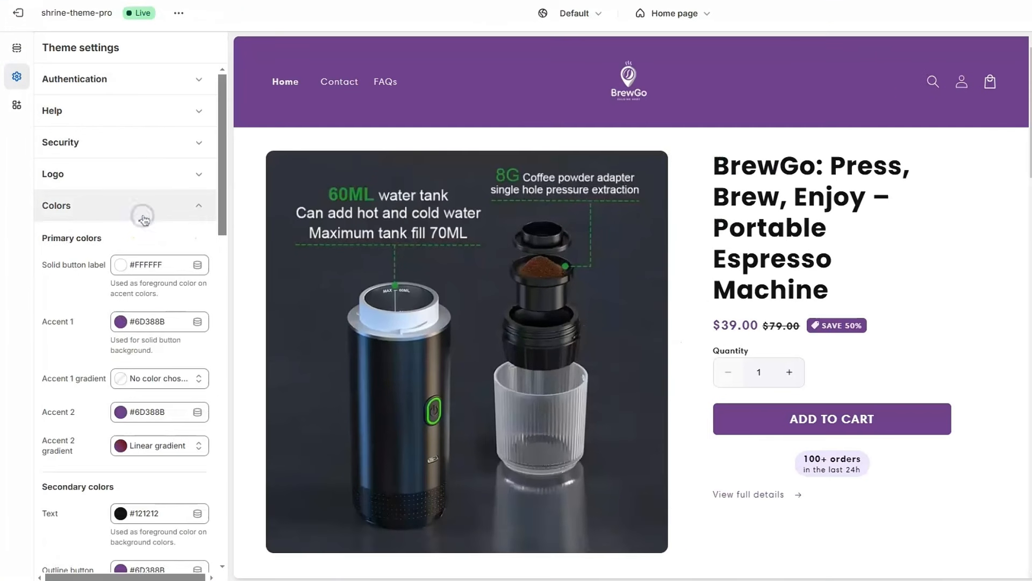
pyautogui.scroll(-4, 151, 263)
pyautogui.scroll(2, 152, 161)
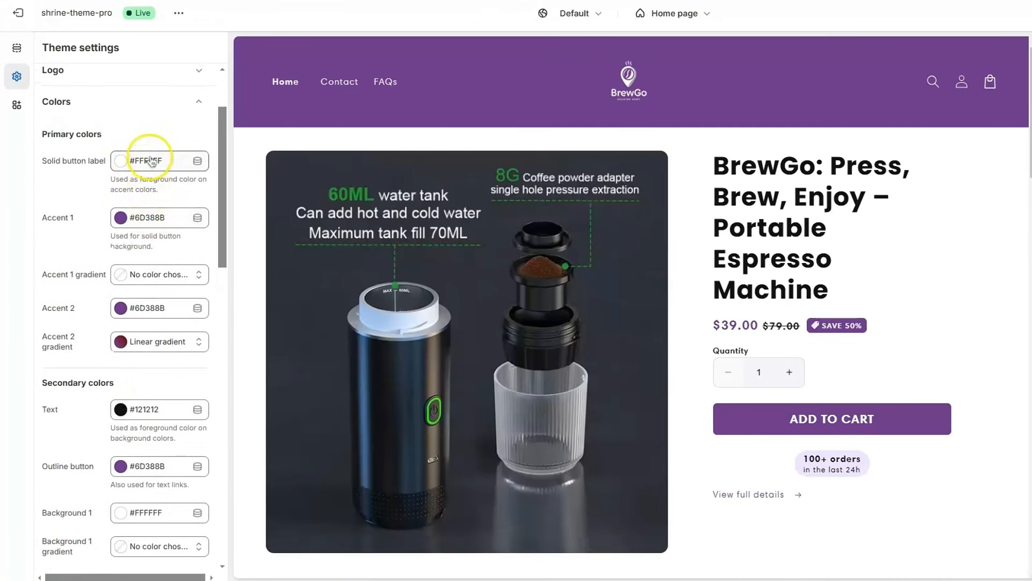
pyautogui.scroll(-2, 151, 231)
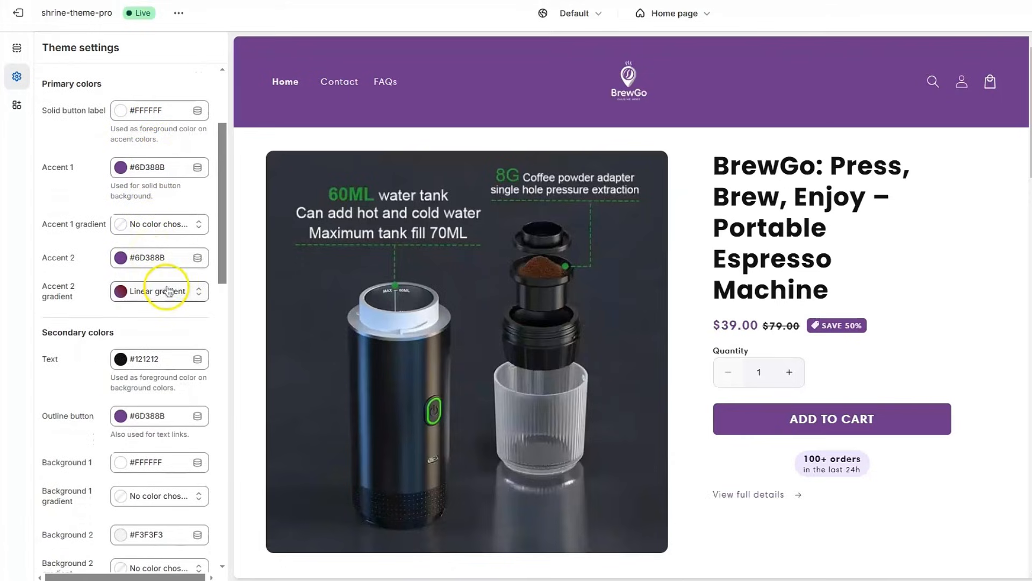
pyautogui.scroll(-5, 164, 322)
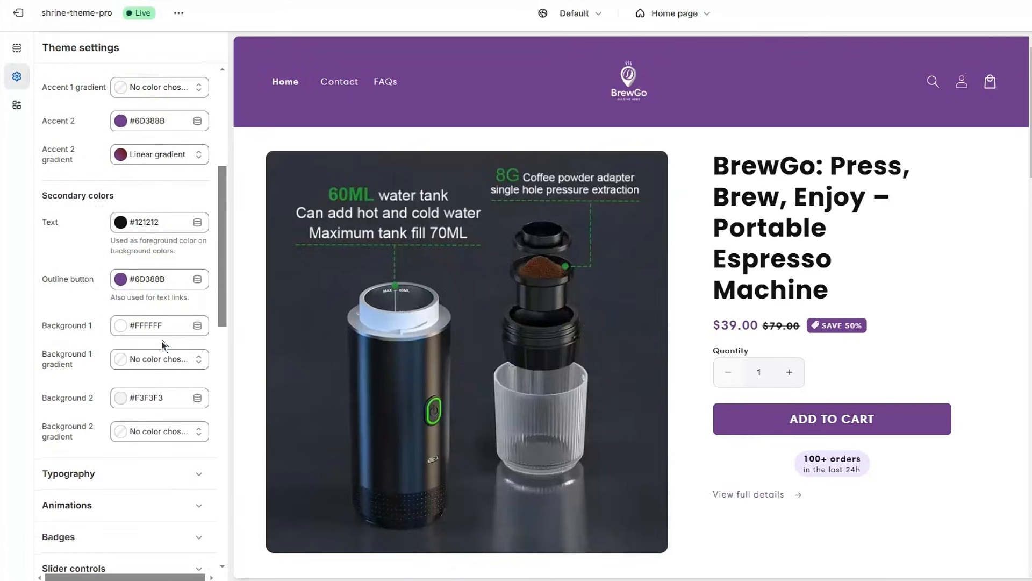
pyautogui.scroll(-5, 161, 345)
pyautogui.click(147, 219)
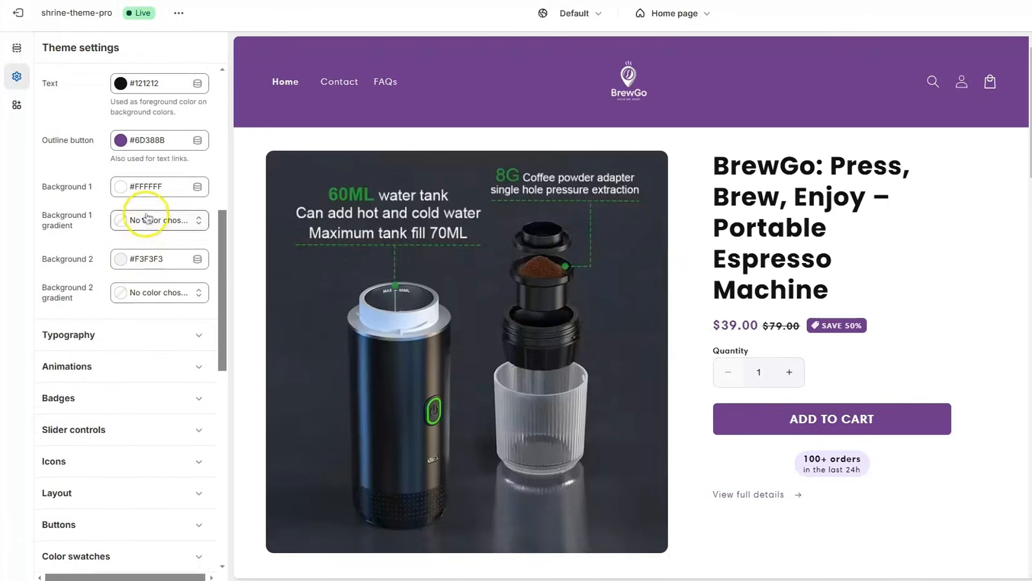
pyautogui.click(148, 188)
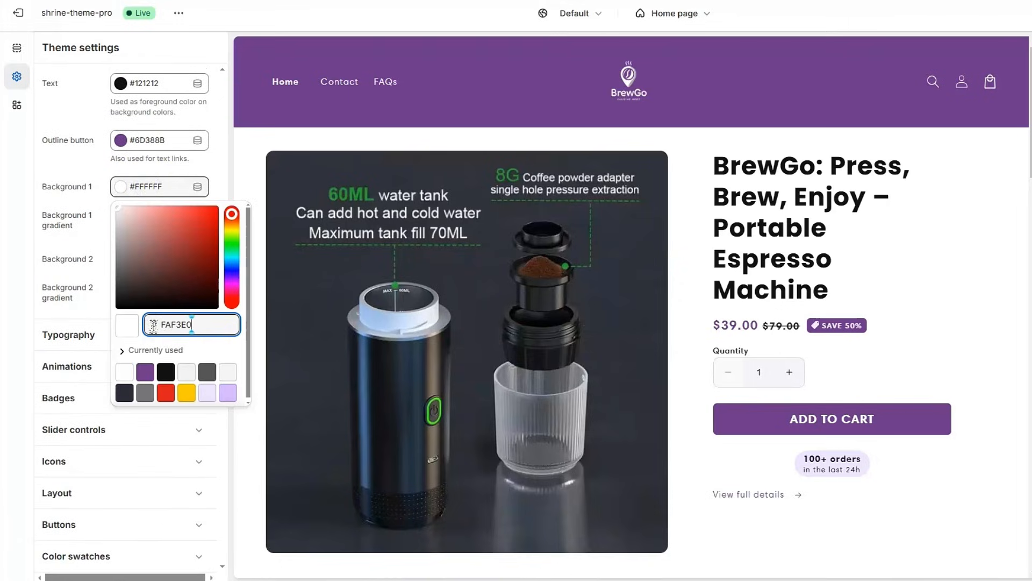
pyautogui.click(200, 348)
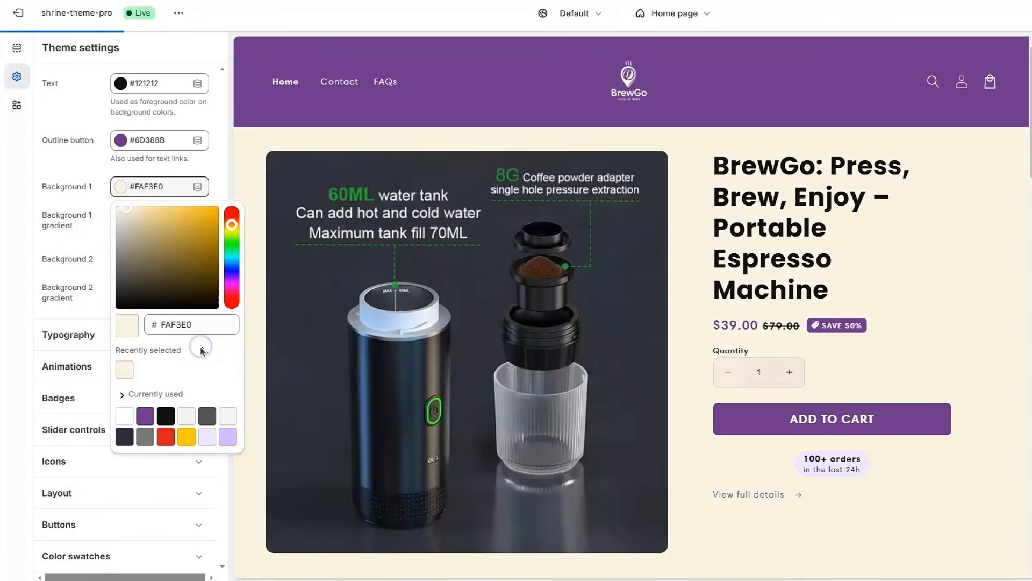
pyautogui.click(60, 235)
pyautogui.scroll(-3, 484, 291)
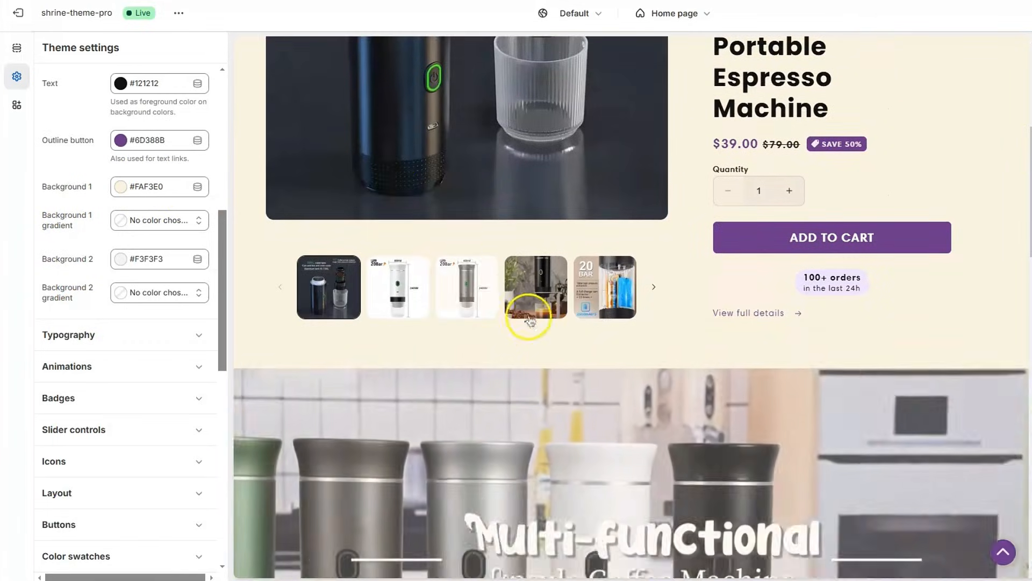
pyautogui.scroll(-20, 530, 321)
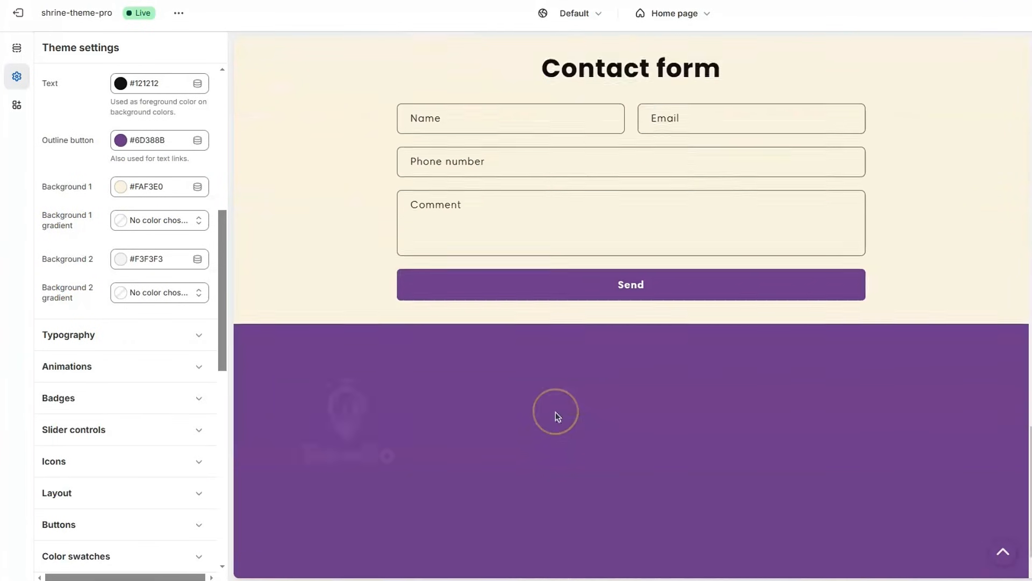
pyautogui.scroll(20, 556, 412)
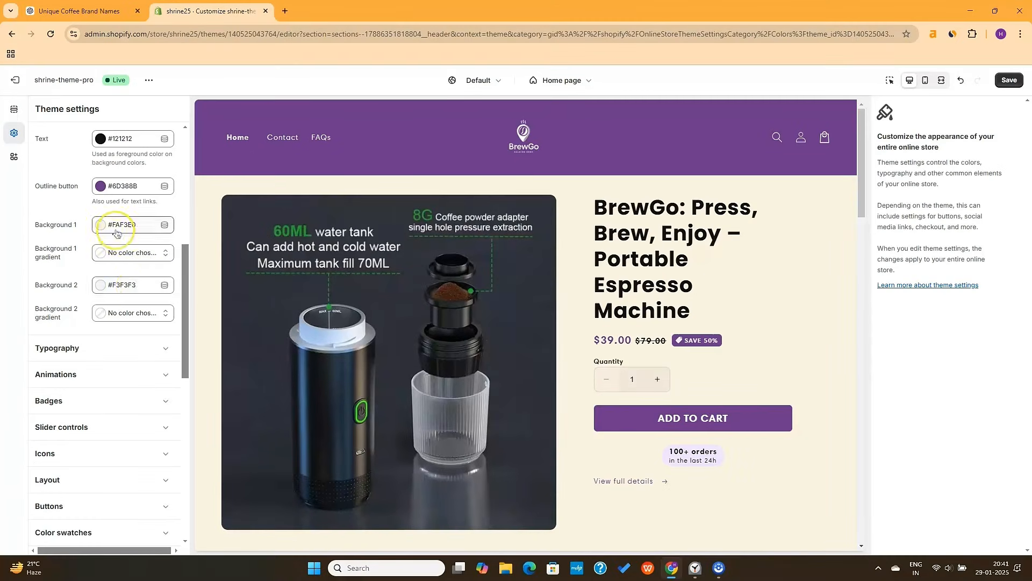
# Set the theme's Accent 1 color to #3B2F2F and check it in the home page preview.
pyautogui.scroll(5, 138, 225)
pyautogui.click(134, 211)
pyautogui.click(73, 282)
pyautogui.scroll(-20, 424, 297)
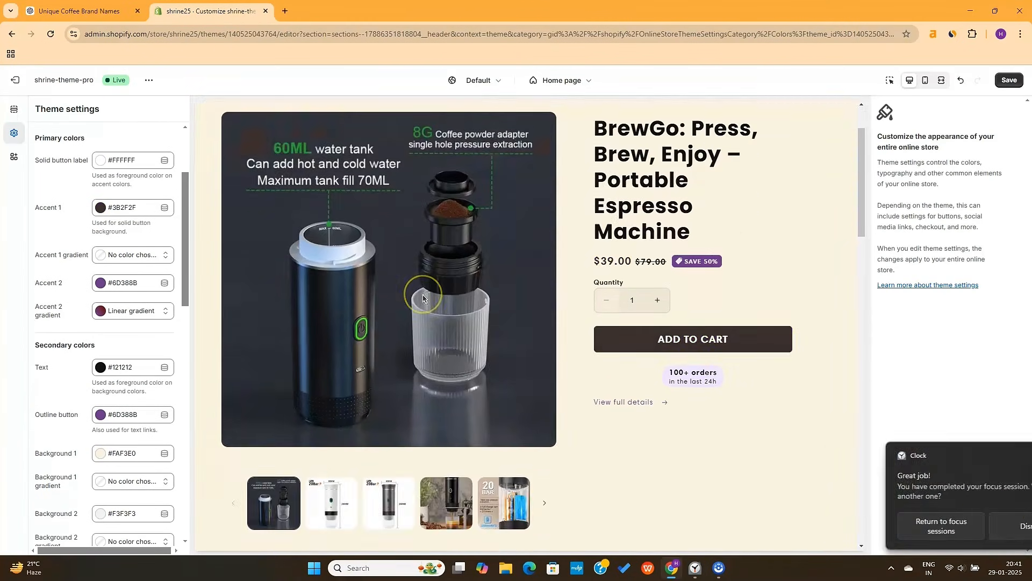
# Copy the next accent color code from the ChatGPT palette and set the theme's Accent 1 color to #C67C48.
pyautogui.click(81, 11)
pyautogui.click(389, 251)
pyautogui.doubleClick(465, 268)
pyautogui.hotkey('ctrl', 'c')
pyautogui.hotkey('ctrl', 'Tab')
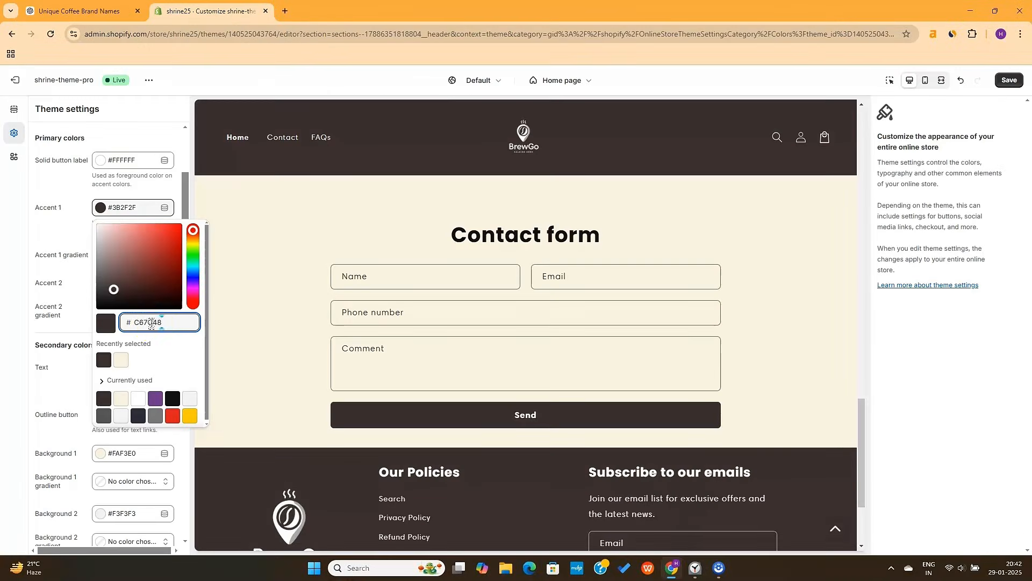
pyautogui.hotkey('ctrl', 'v')
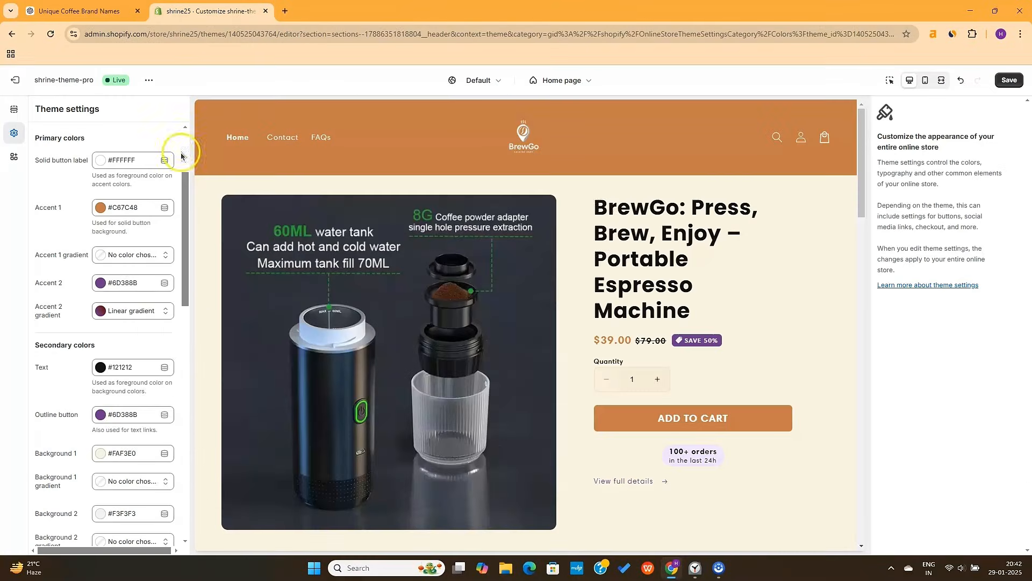
# Adjust the theme's Accent 1 and Accent 2 colors with the recently selected coffee palette colors.
pyautogui.click(101, 283)
pyautogui.click(127, 207)
pyautogui.click(103, 359)
pyautogui.click(100, 282)
pyautogui.click(127, 325)
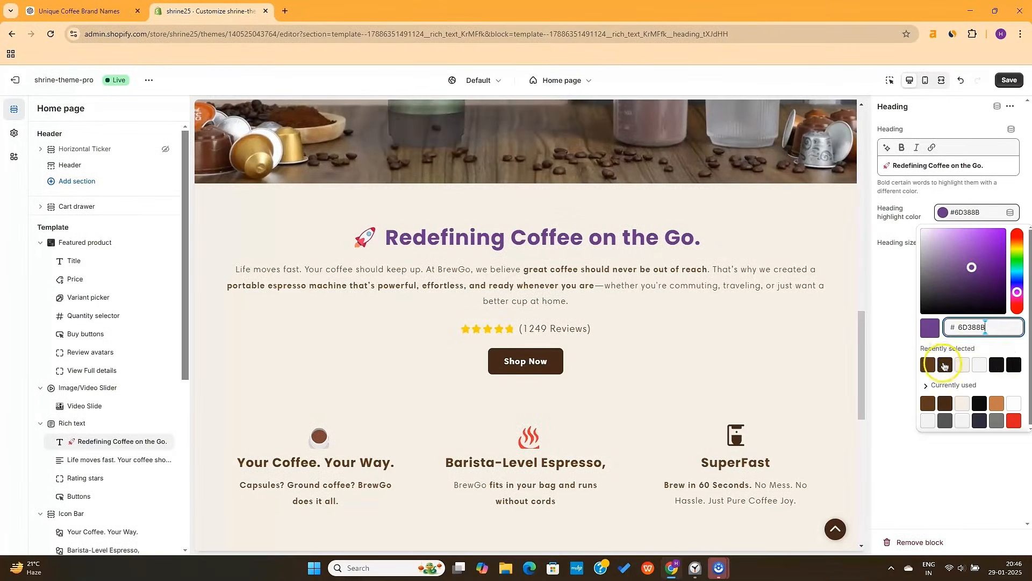
# Set the "Redefining Coffee on the Go." heading's highlight color to #432818 and save the theme.
pyautogui.click(949, 364)
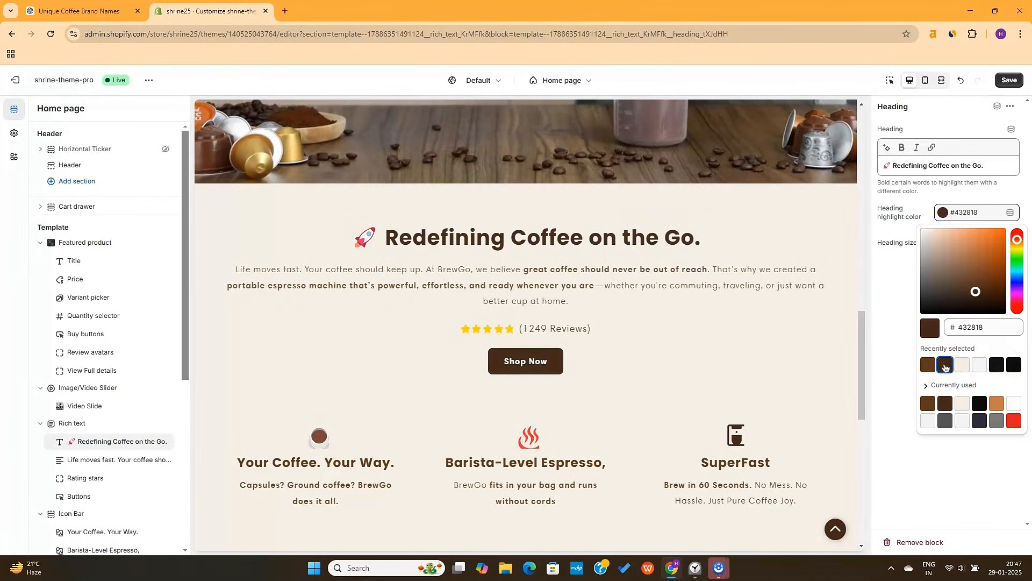
pyautogui.click(1009, 82)
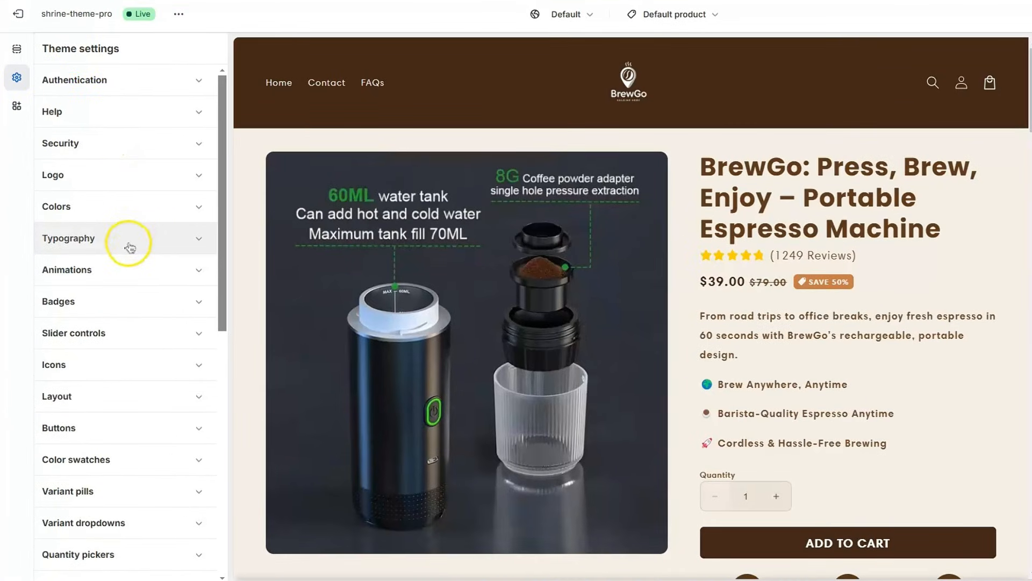
# Try Abril Fatface and Alegreya as the theme's headings font and check them in the product page preview.
pyautogui.click(129, 248)
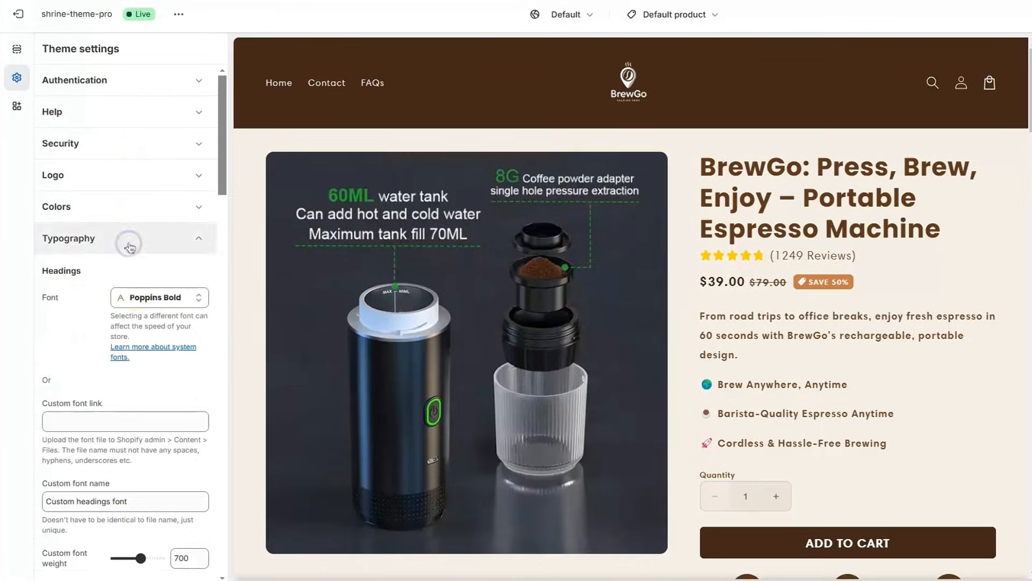
pyautogui.click(215, 295)
pyautogui.click(106, 110)
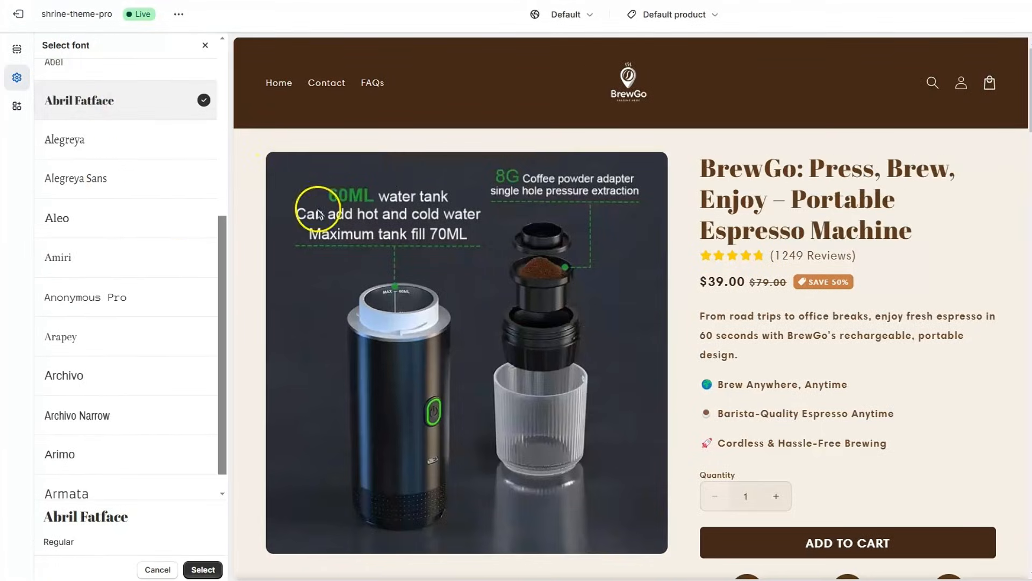
pyautogui.scroll(-10, 788, 205)
pyautogui.scroll(-10, 792, 212)
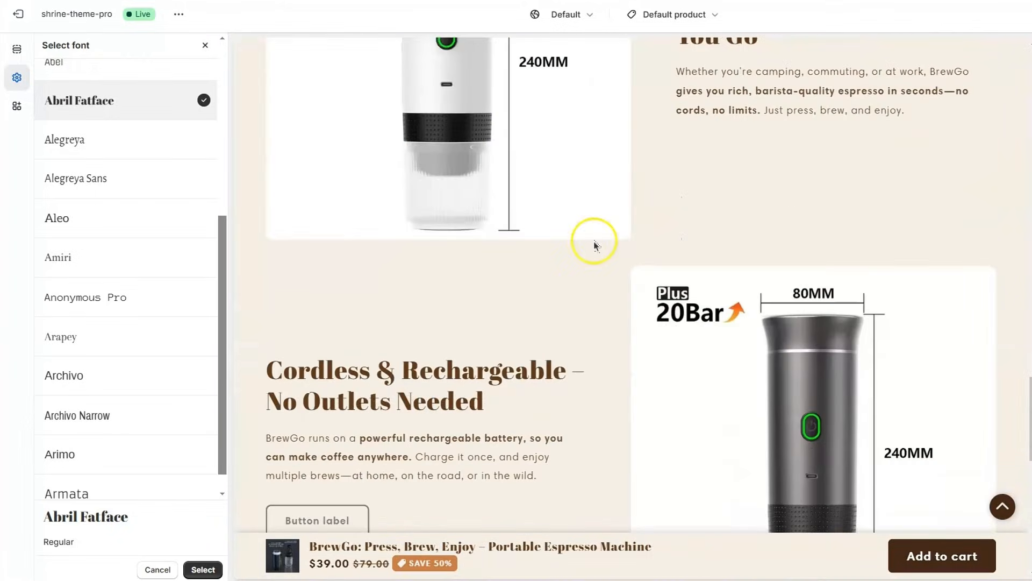
pyautogui.click(126, 141)
pyautogui.scroll(-2, 124, 258)
pyautogui.scroll(7, 121, 236)
# Search the headings font list for Roboto and try Roboto Slab on the product page headings.
pyautogui.click(115, 79)
pyautogui.write('maga')
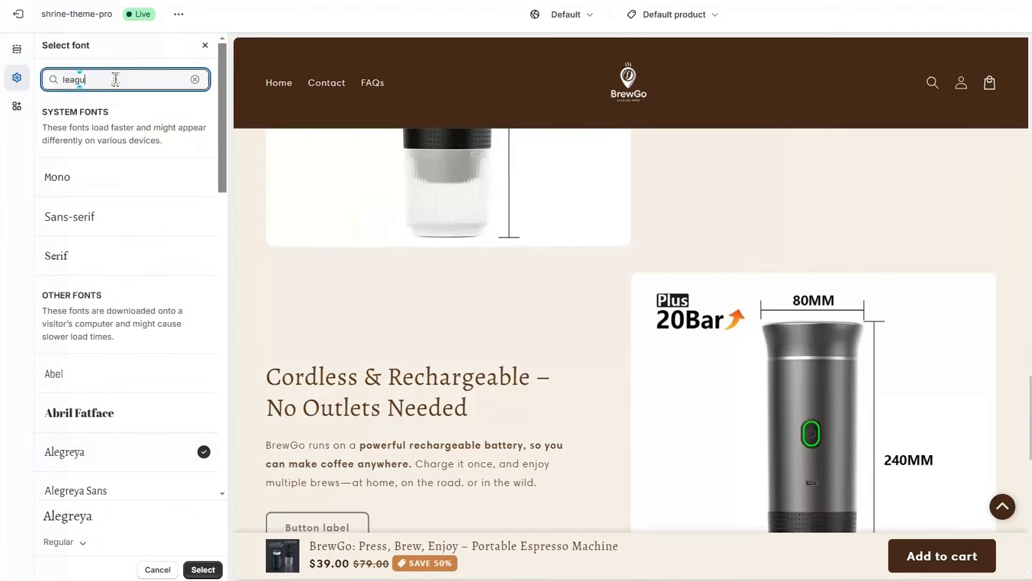
pyautogui.press('BackSpace')
pyautogui.press('BackSpace')
pyautogui.press('BackSpace')
pyautogui.press('BackSpace')
pyautogui.write('pla')
pyautogui.press('BackSpace')
pyautogui.press('BackSpace')
pyautogui.press('BackSpace')
pyautogui.write('roboto')
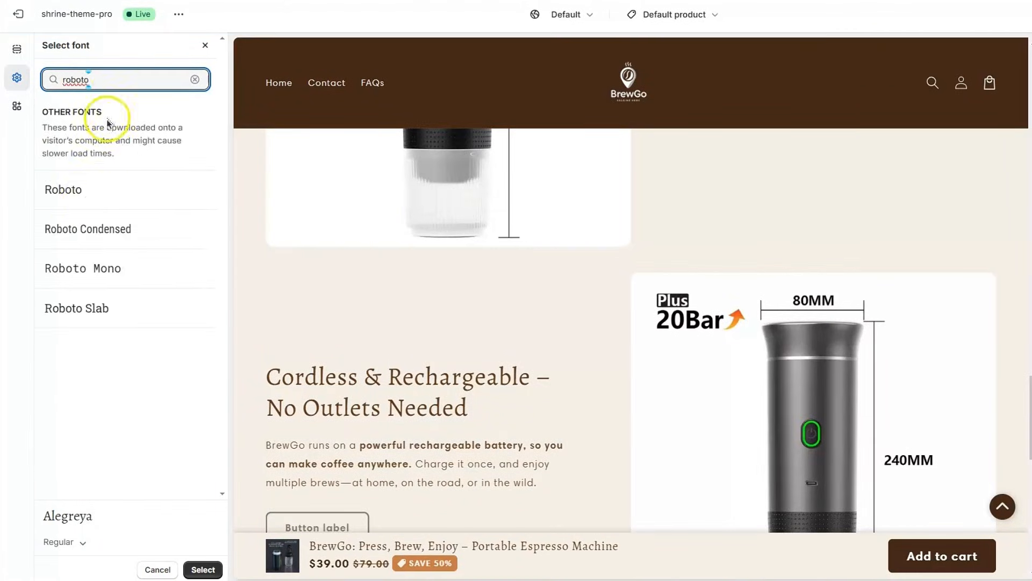
pyautogui.click(81, 308)
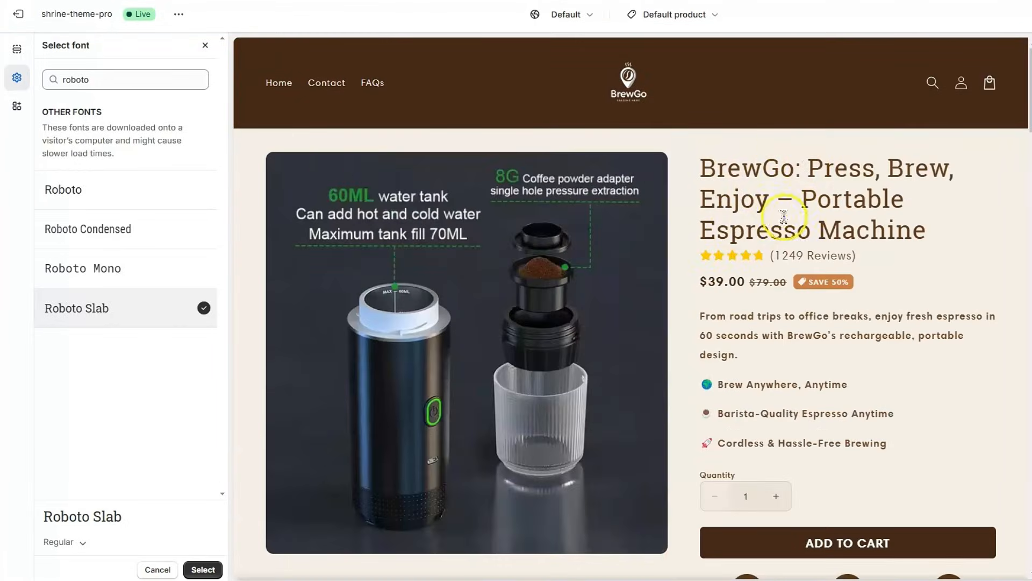
# Search for Poppins and apply it as the theme's headings font.
pyautogui.doubleClick(81, 79)
pyautogui.write('poppins')
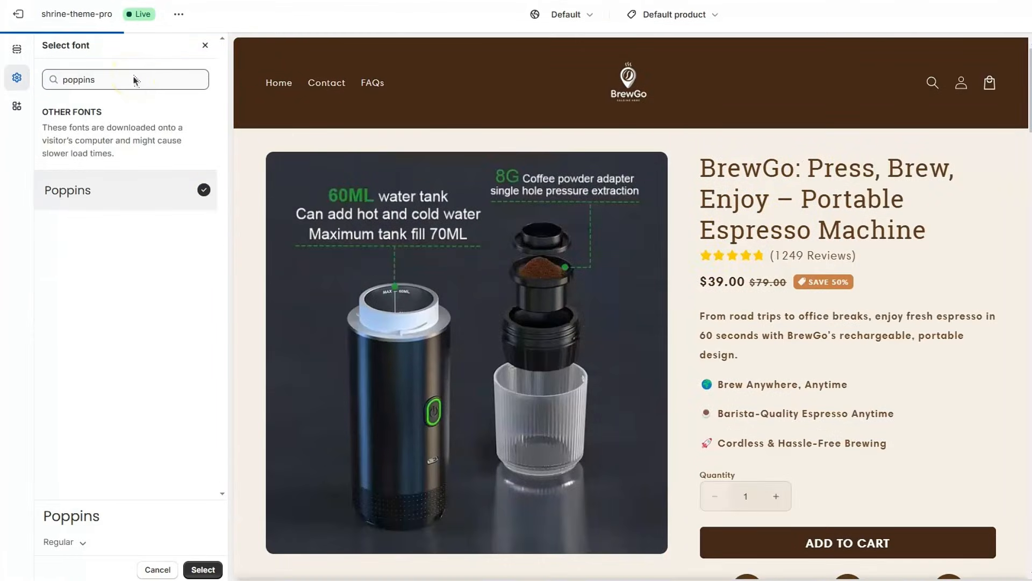
pyautogui.click(203, 569)
pyautogui.scroll(-3, 180, 216)
pyautogui.click(180, 190)
pyautogui.scroll(-2, 124, 409)
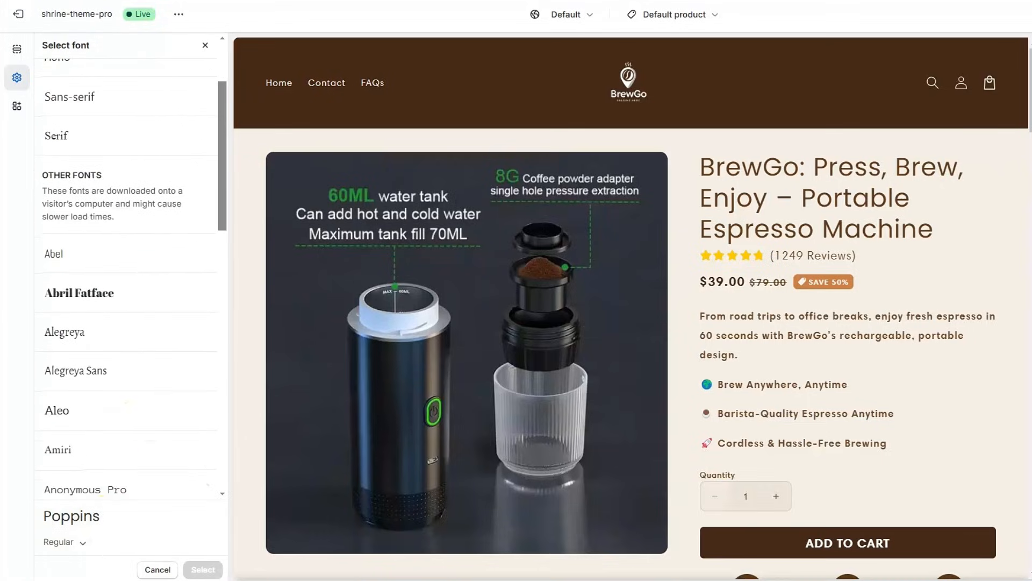
pyautogui.click(85, 546)
pyautogui.click(53, 455)
pyautogui.scroll(-10, 431, 354)
pyautogui.scroll(-6, 197, 352)
pyautogui.click(205, 45)
# Apply a heavier Poppins weight to the theme's headings.
pyautogui.click(177, 185)
pyautogui.click(65, 540)
pyautogui.click(53, 455)
pyautogui.click(201, 566)
# Examine the remaining typography options and the Product cards settings of the theme.
pyautogui.scroll(-6, 141, 342)
pyautogui.click(172, 299)
pyautogui.click(205, 45)
pyautogui.scroll(-7, 162, 272)
pyautogui.scroll(-12, 189, 349)
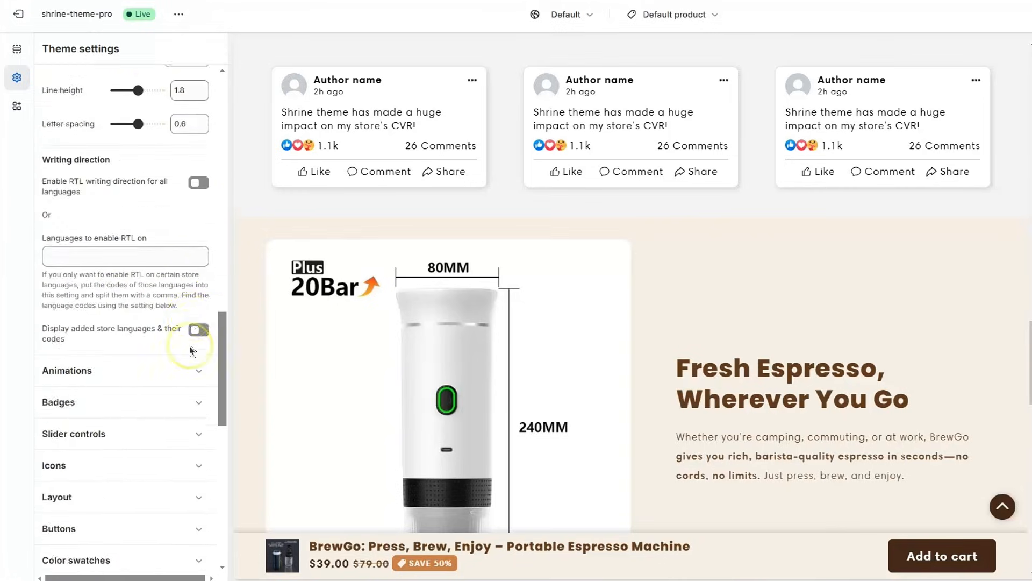
pyautogui.scroll(2, 180, 186)
pyautogui.click(181, 184)
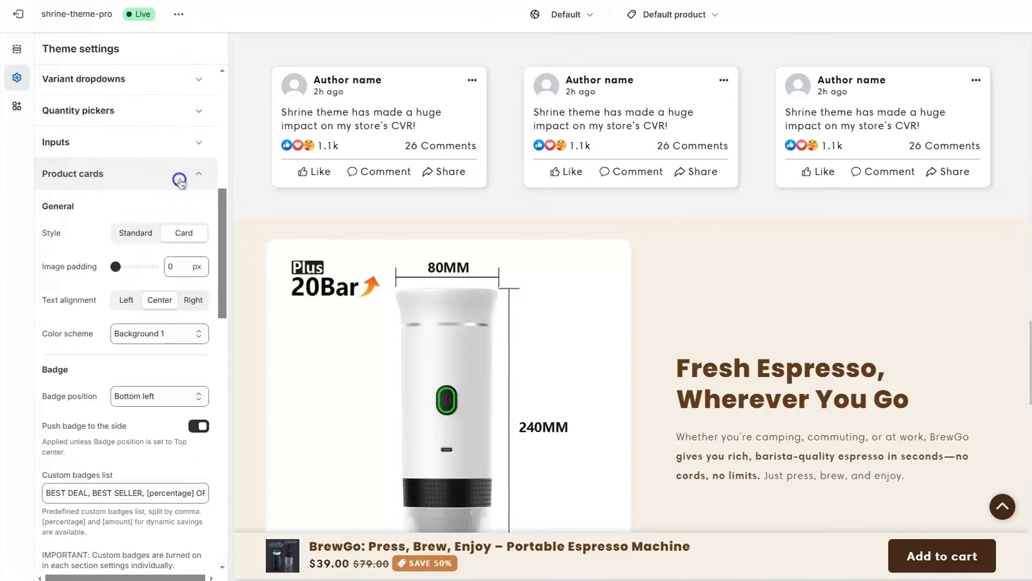
pyautogui.click(181, 174)
pyautogui.scroll(3, 176, 135)
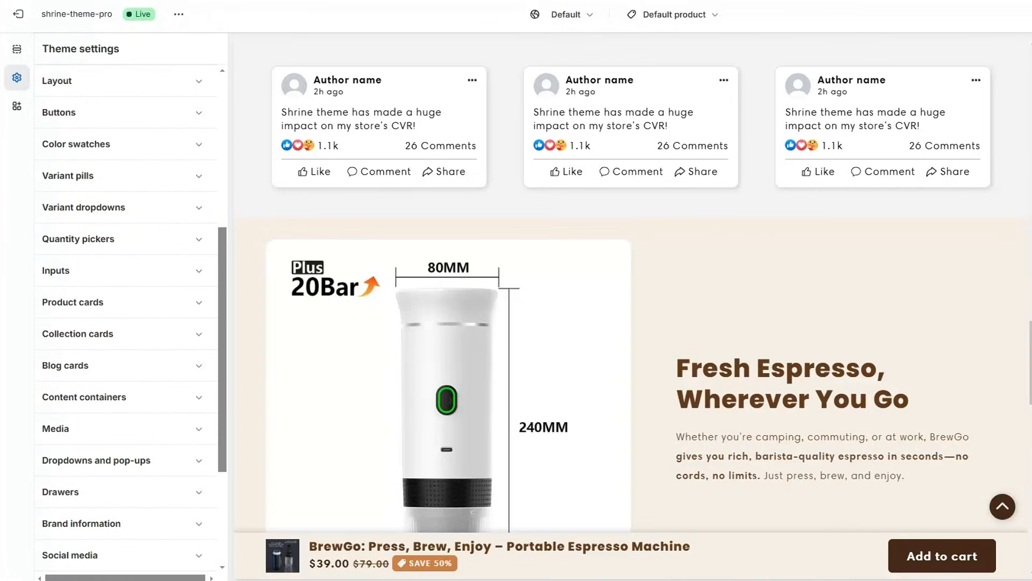
pyautogui.scroll(15, 793, 274)
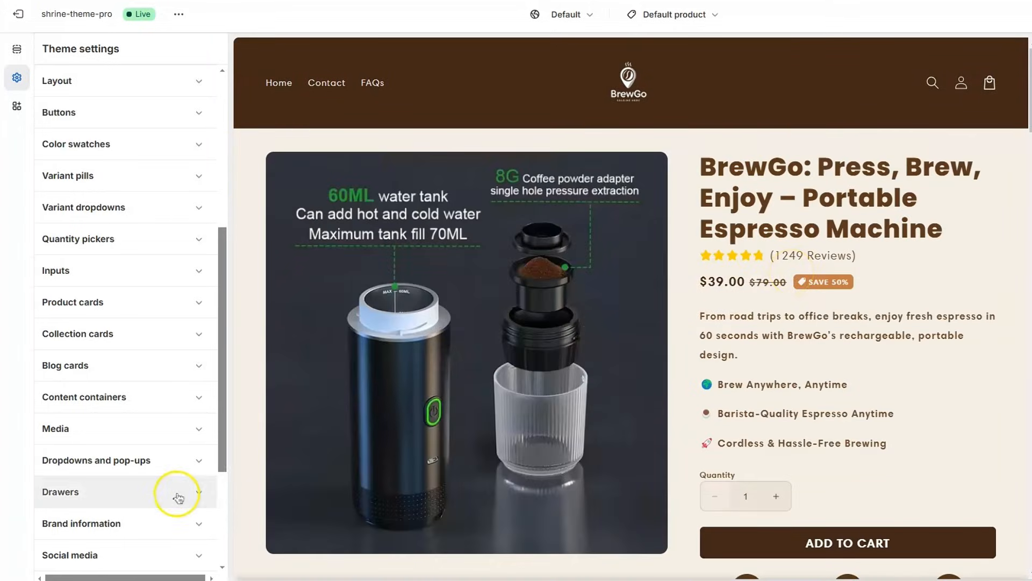
# Look through the last groups of theme settings, including the Search behavior options.
pyautogui.scroll(-4, 176, 491)
pyautogui.click(197, 309)
pyautogui.click(196, 309)
pyautogui.click(195, 396)
pyautogui.scroll(-3, 160, 479)
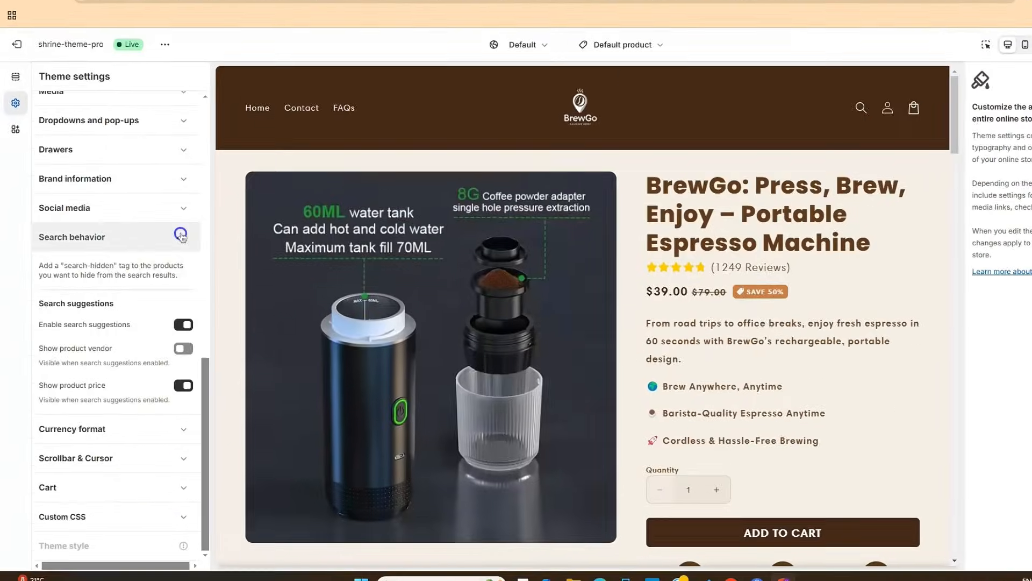
pyautogui.click(199, 223)
# Save the theme changes and exit the theme editor.
pyautogui.click(1003, 83)
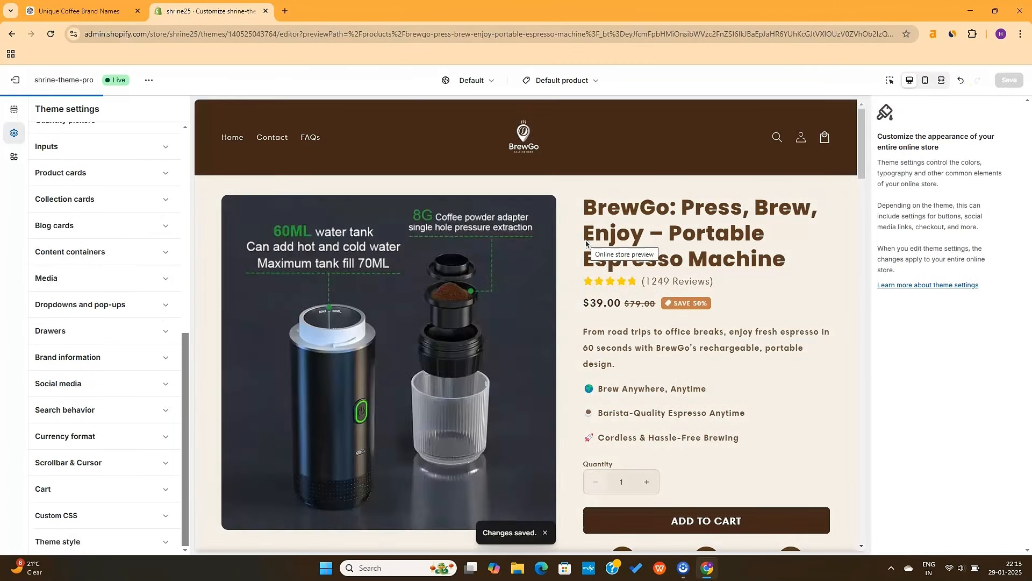
pyautogui.scroll(-10, 392, 284)
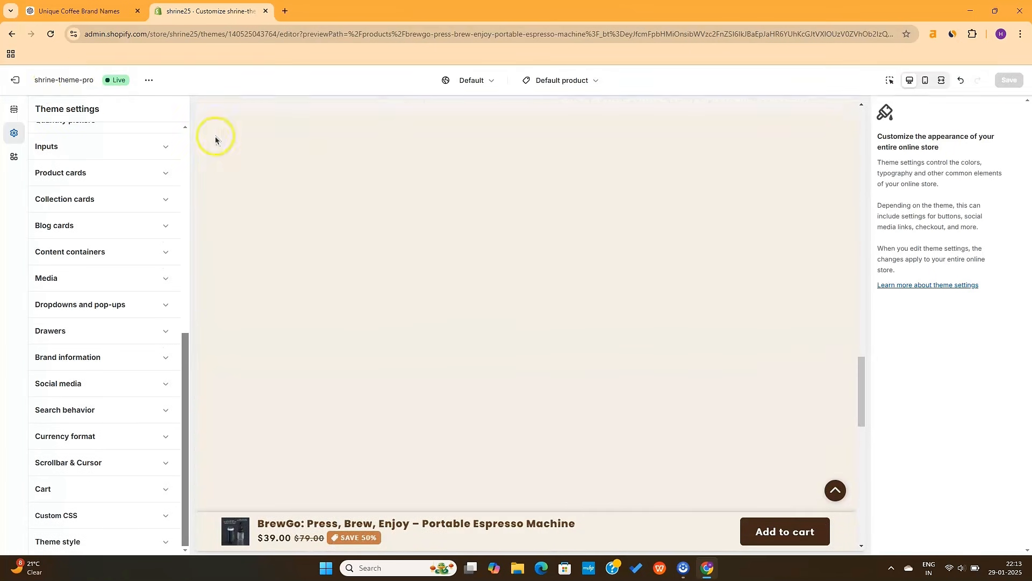
pyautogui.click(17, 81)
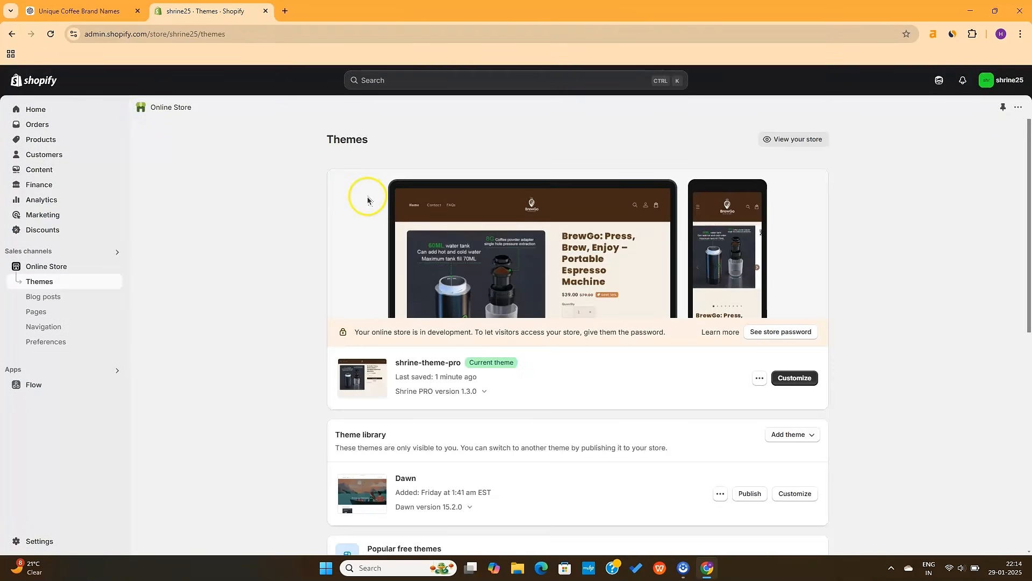
# View the live store and examine the BrewGo espresso machine's product page and its content sections.
pyautogui.click(792, 141)
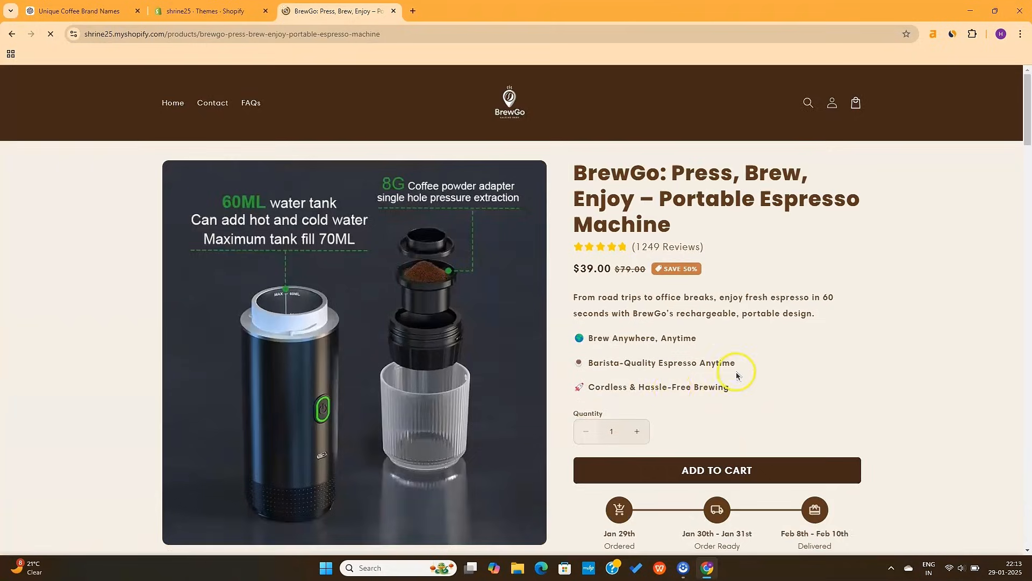
pyautogui.scroll(-5, 741, 374)
pyautogui.scroll(-15, 737, 375)
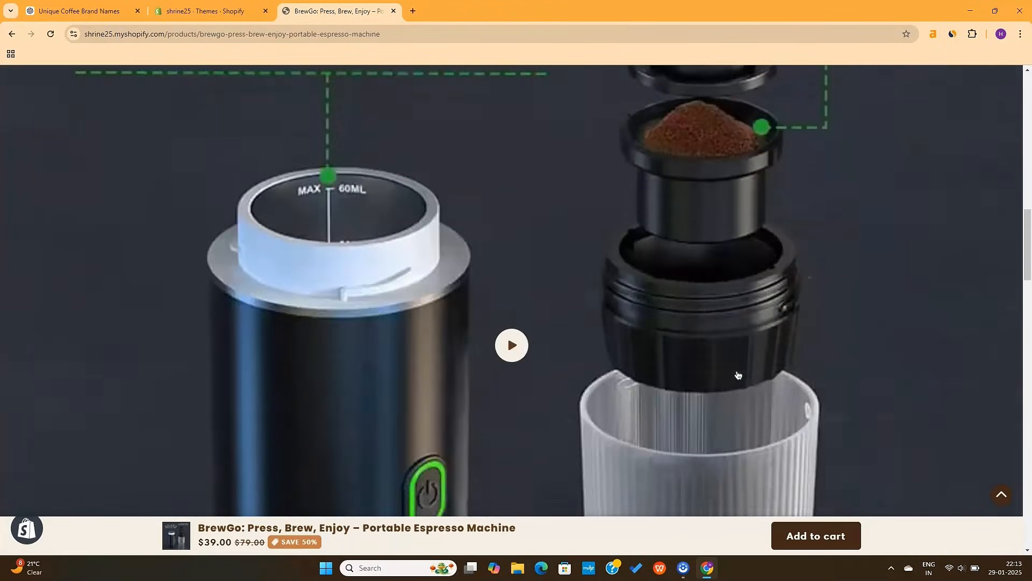
pyautogui.scroll(3, 737, 375)
pyautogui.scroll(-12, 737, 375)
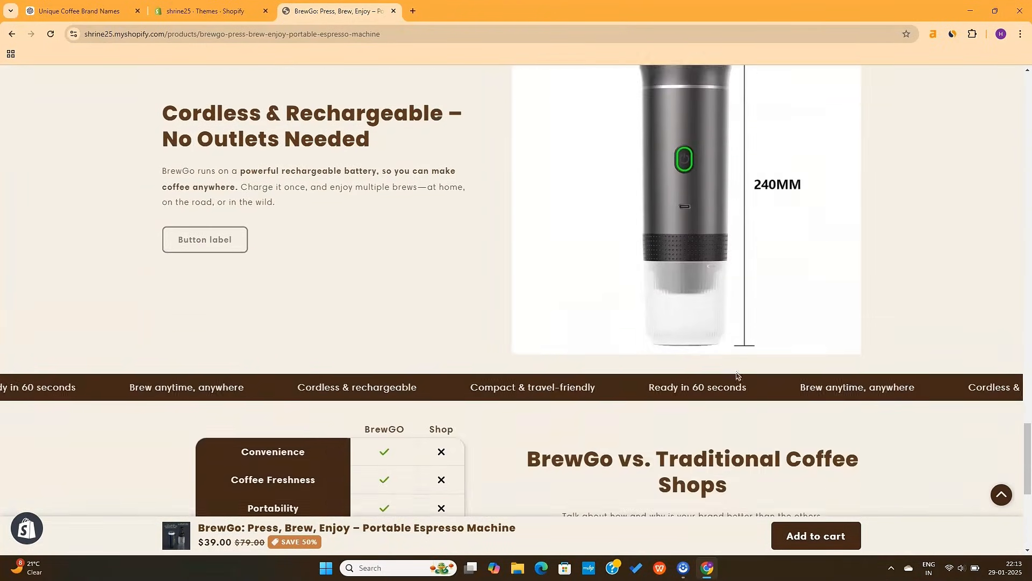
pyautogui.scroll(3, 736, 322)
pyautogui.click(733, 259)
pyautogui.scroll(4, 733, 258)
pyautogui.scroll(-7, 380, 461)
pyautogui.scroll(8, 545, 338)
pyautogui.scroll(20, 545, 338)
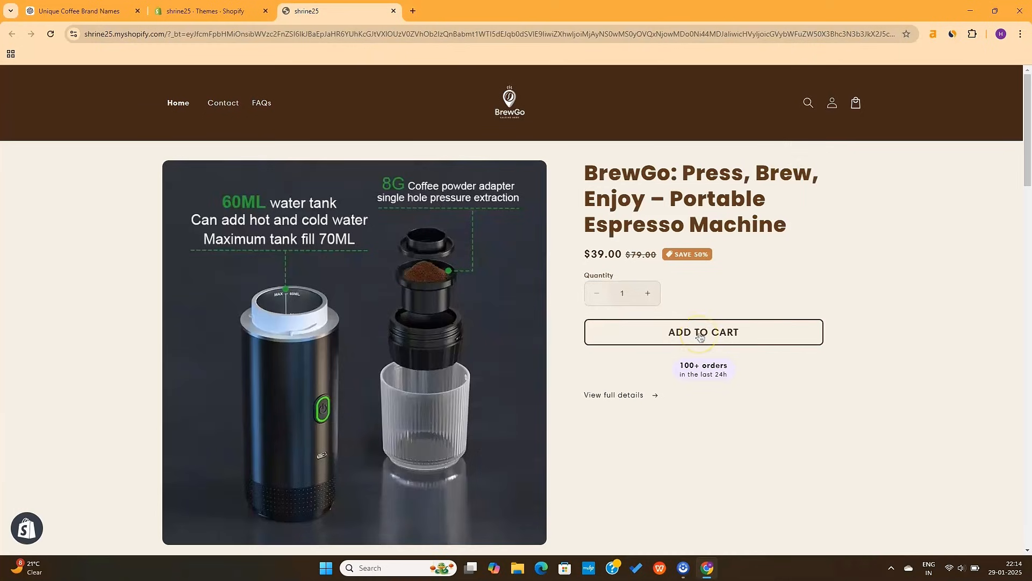
# Test the purchase flow by adding the BrewGo espresso machine to the cart and reviewing the checkout page.
pyautogui.click(700, 336)
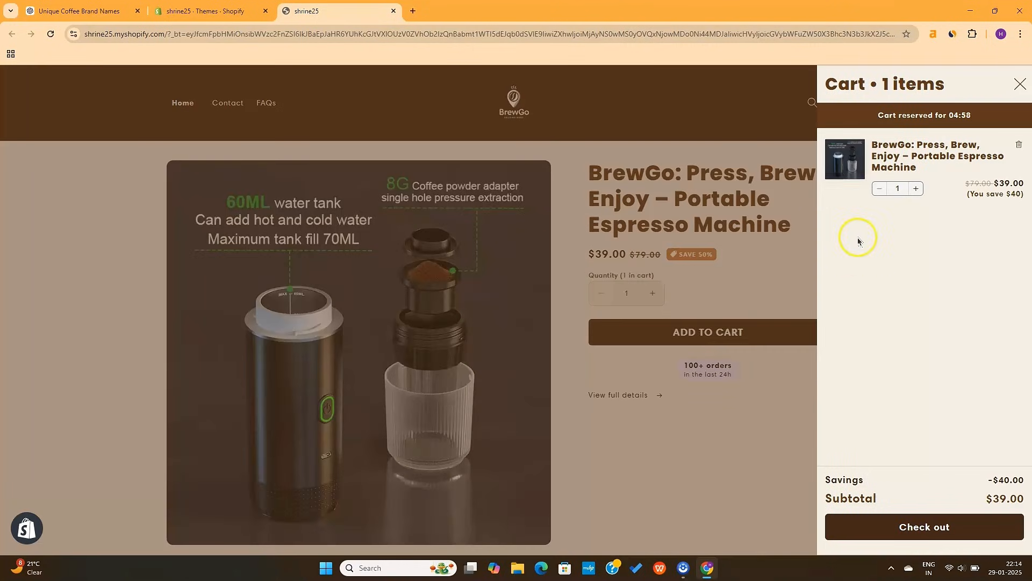
pyautogui.click(954, 534)
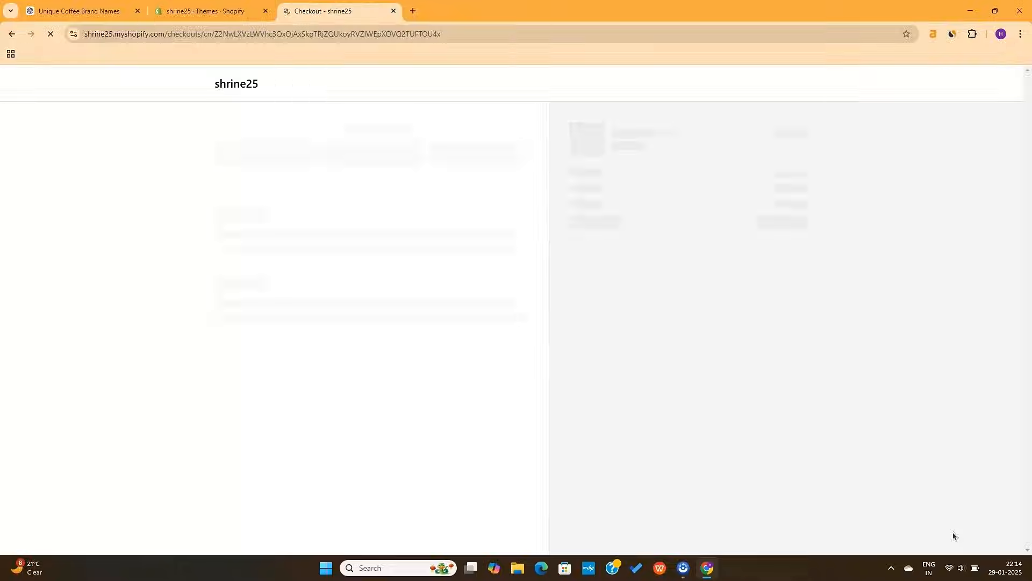
pyautogui.scroll(-3, 517, 371)
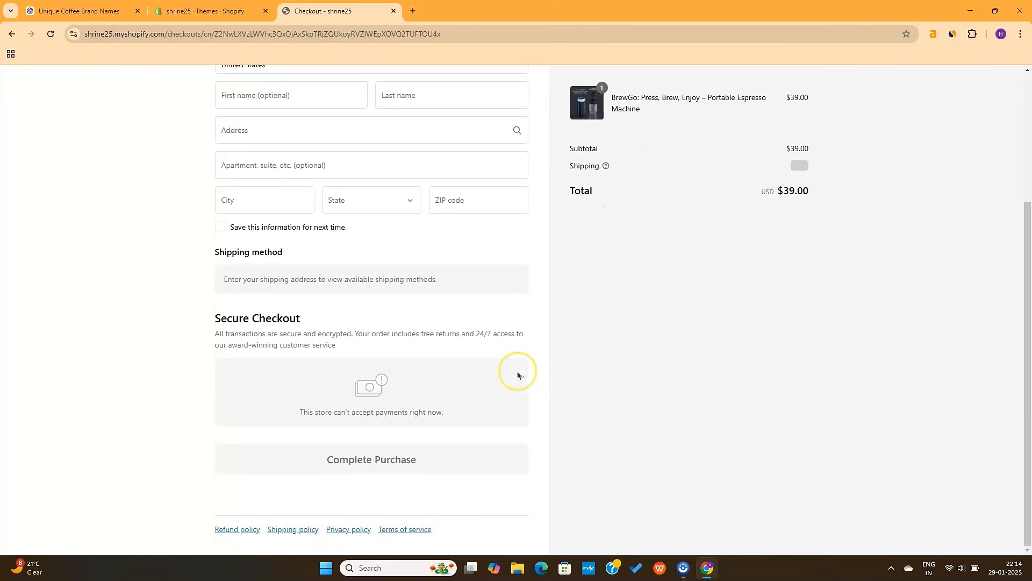
pyautogui.scroll(3, 503, 344)
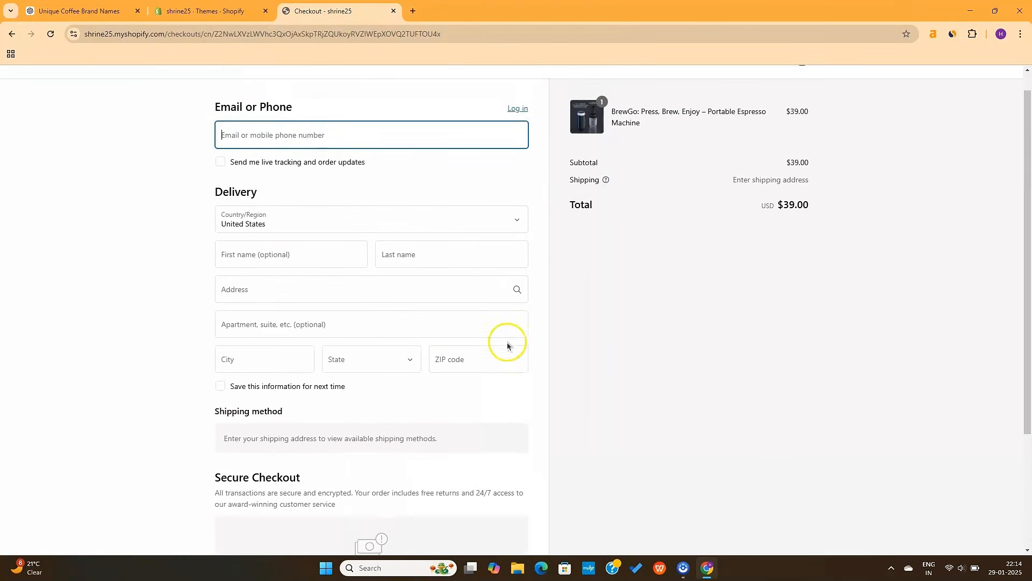
pyautogui.click(393, 12)
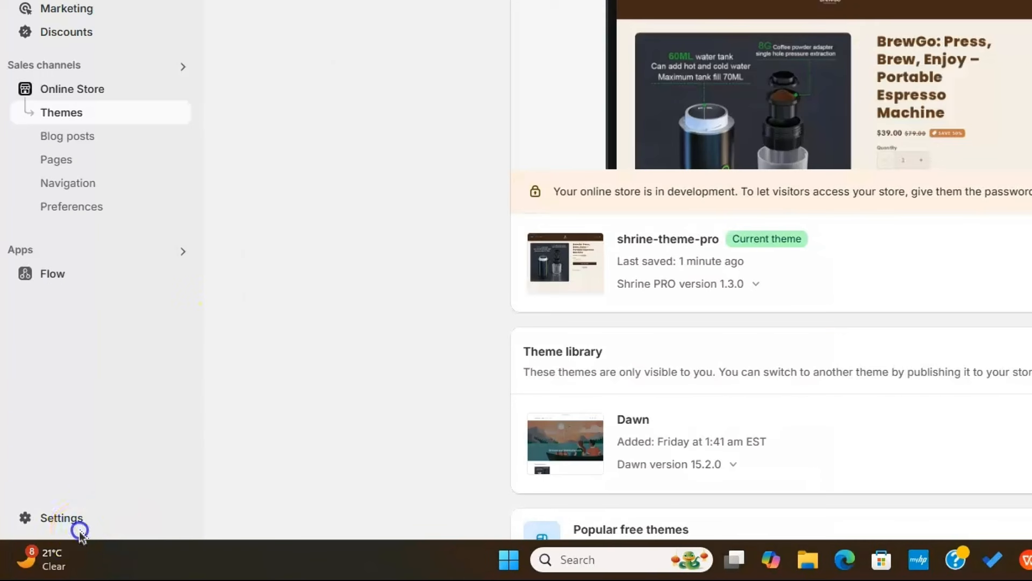
# Rename the store to BrewGo in the general store details and save it.
pyautogui.click(85, 516)
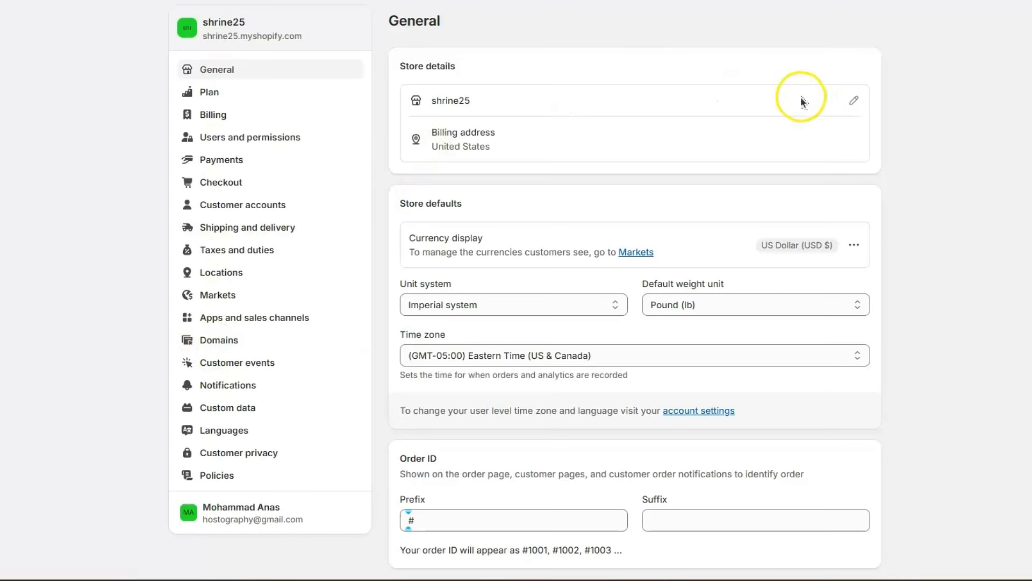
pyautogui.click(852, 100)
pyautogui.doubleClick(436, 234)
pyautogui.click(725, 361)
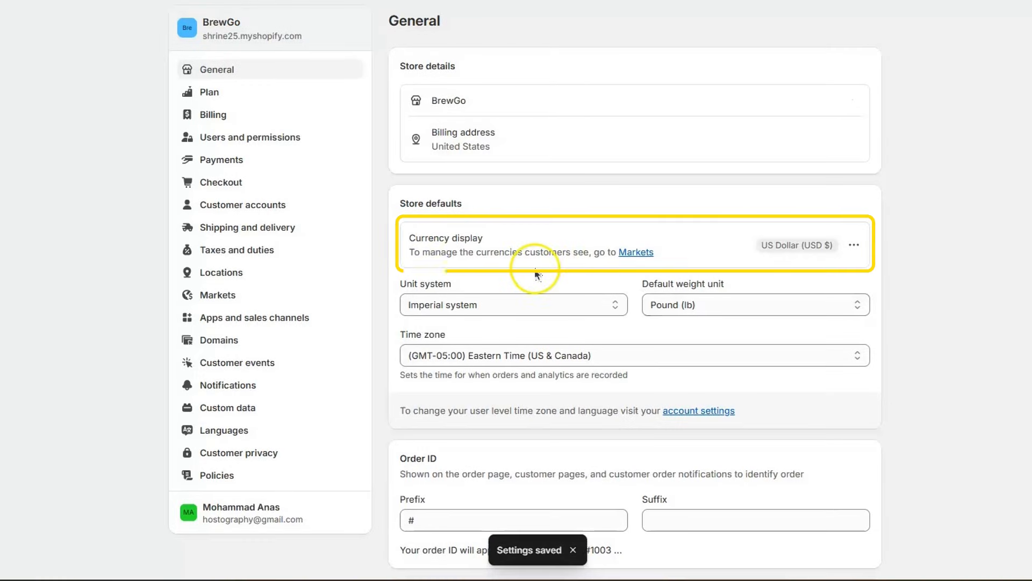
# Look over the general store settings and open the store's Domains settings.
pyautogui.scroll(-10, 536, 275)
pyautogui.scroll(8, 536, 274)
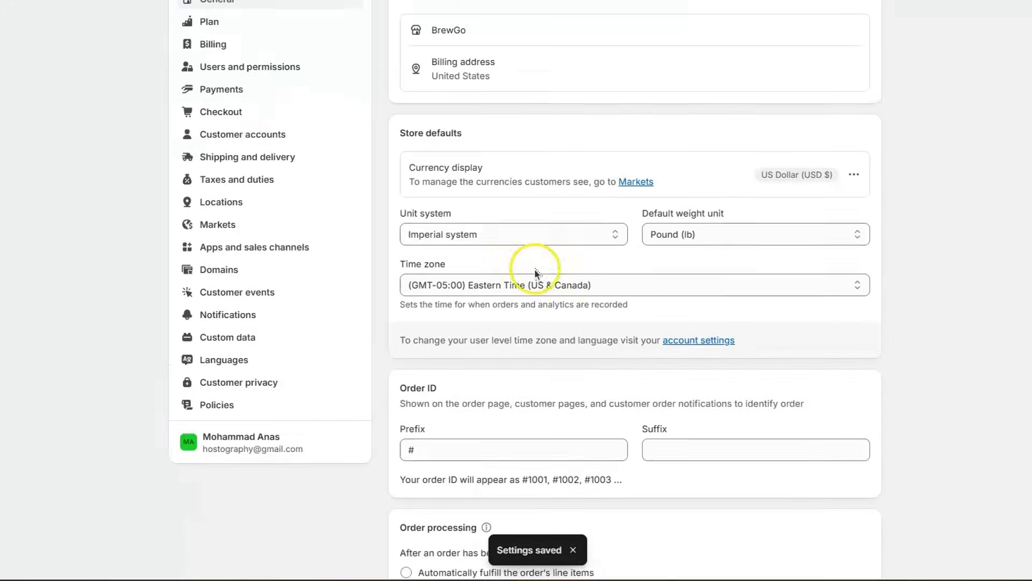
pyautogui.scroll(2, 534, 268)
pyautogui.click(234, 343)
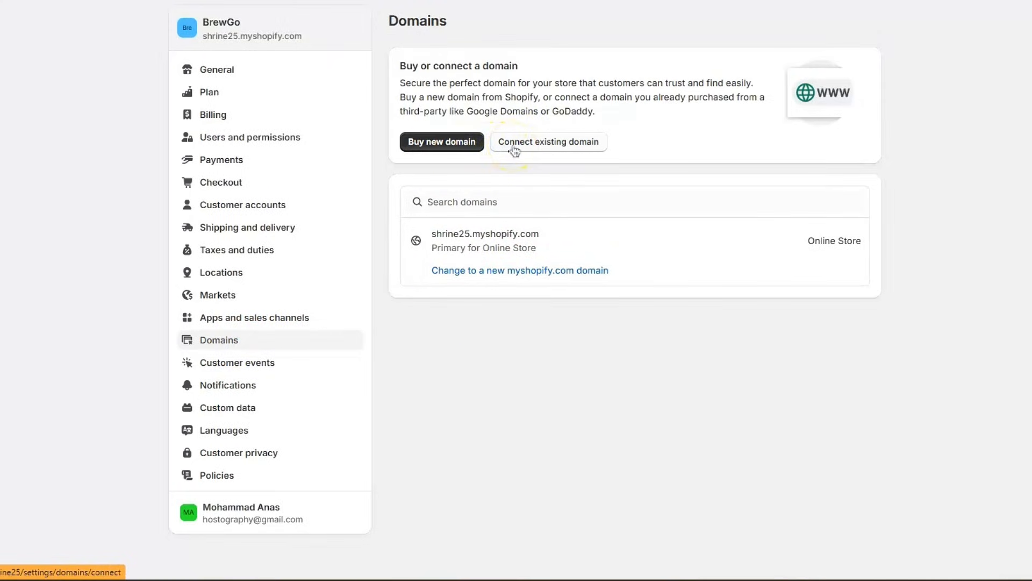
# Look over the store's Payments and Checkout settings from start to end, and open its Plan settings.
pyautogui.click(241, 161)
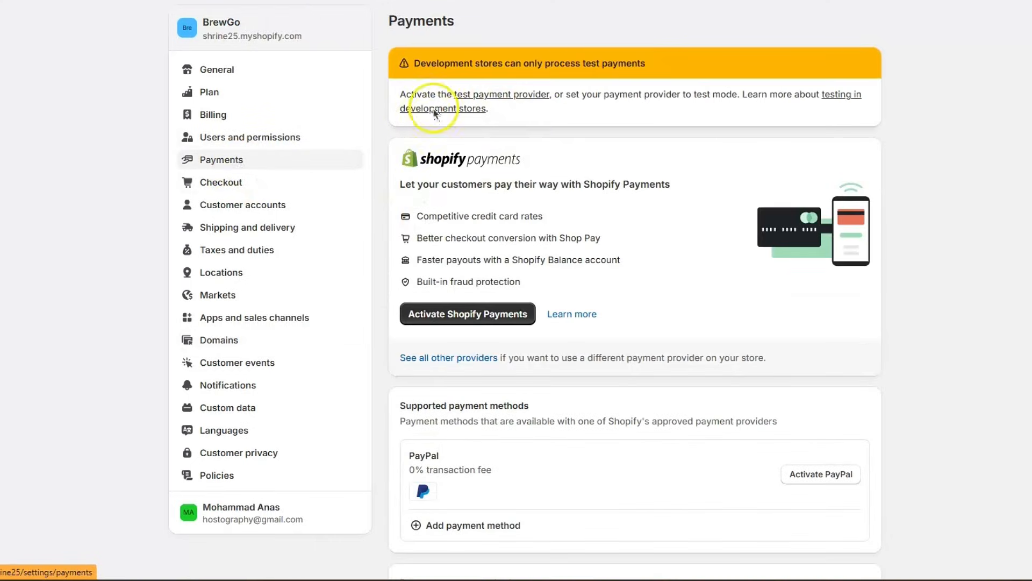
pyautogui.scroll(-1, 457, 226)
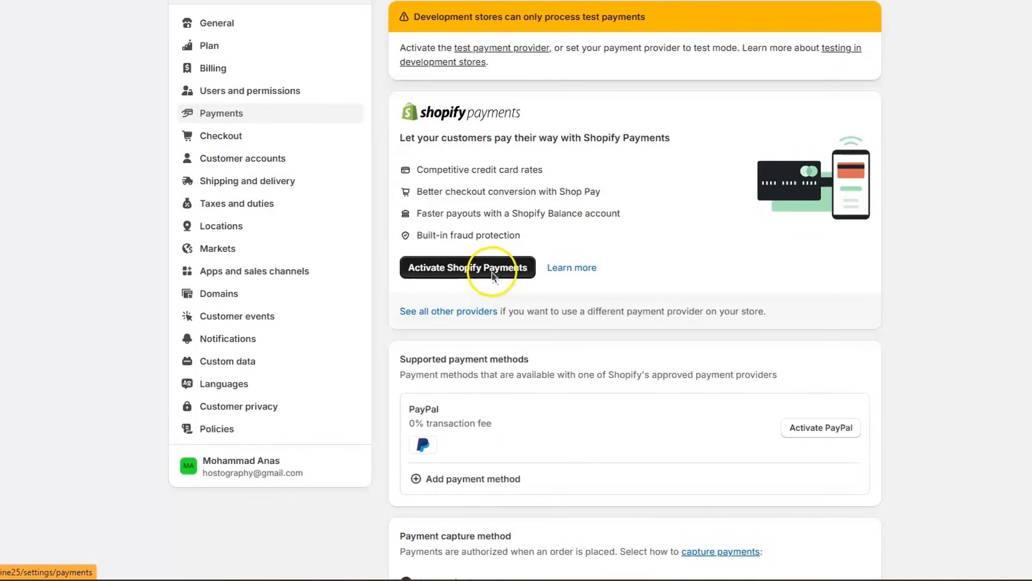
pyautogui.scroll(-5, 544, 446)
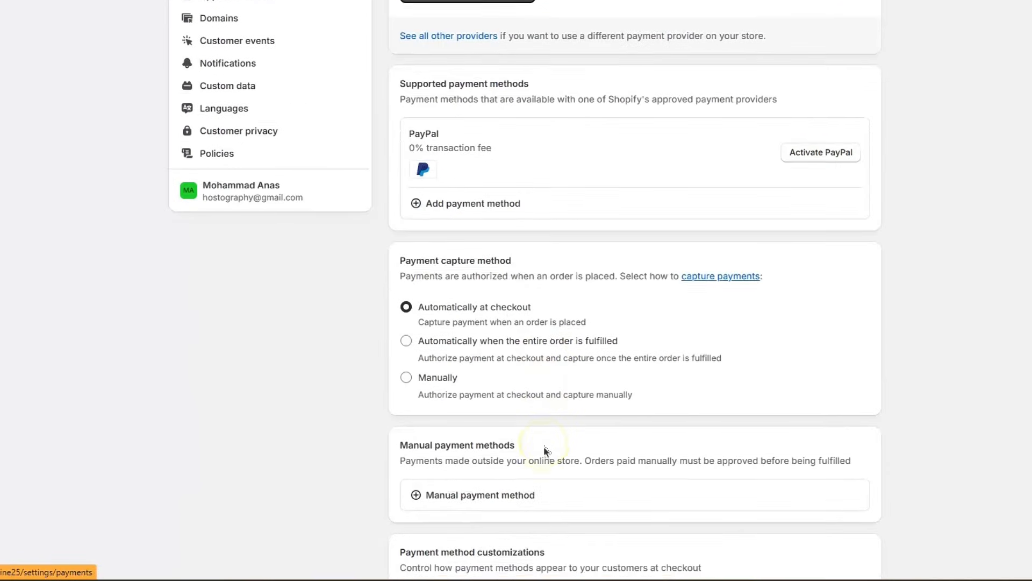
pyautogui.scroll(6, 544, 446)
pyautogui.click(218, 184)
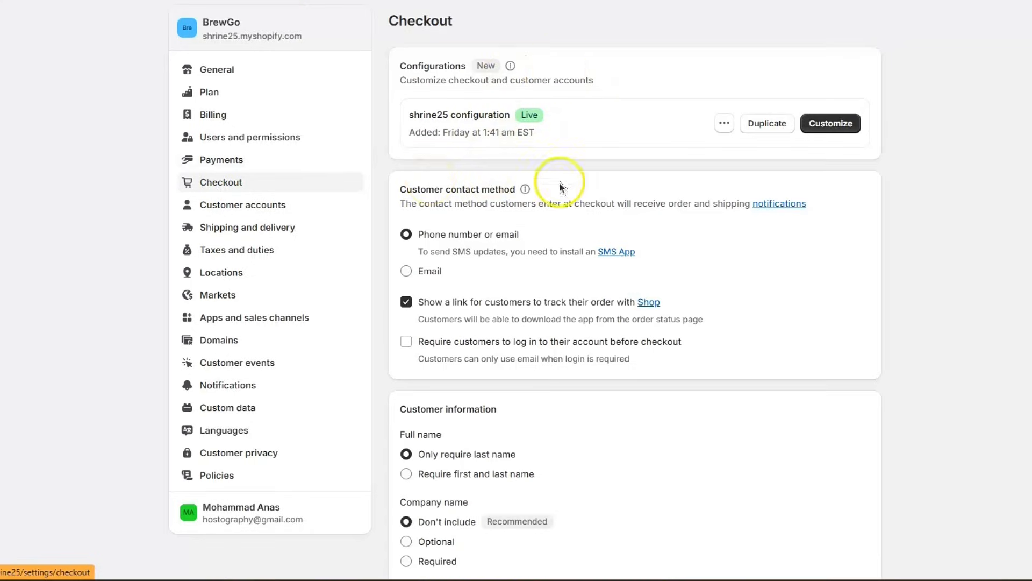
pyautogui.scroll(-20, 608, 260)
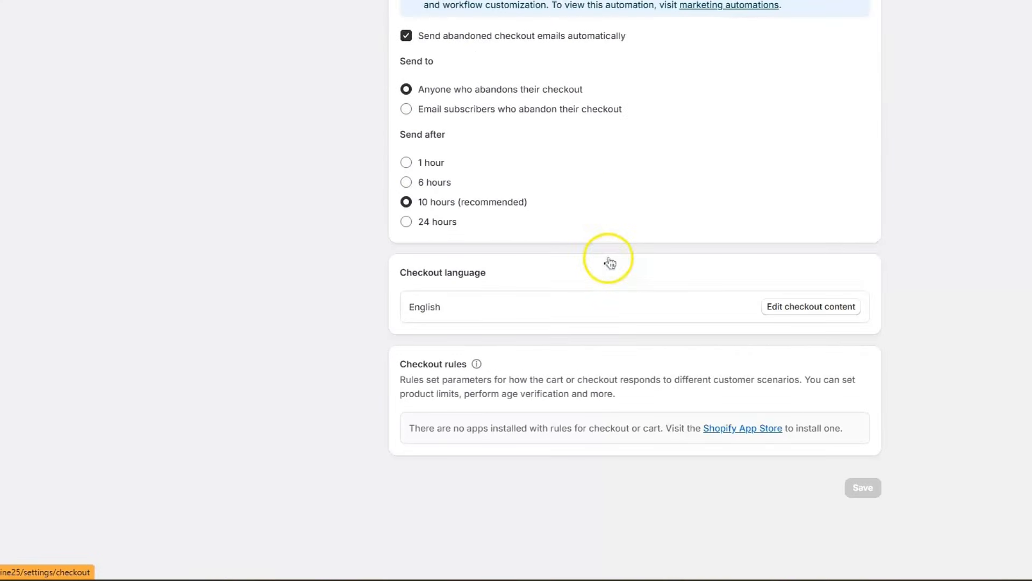
pyautogui.scroll(20, 610, 262)
pyautogui.click(220, 100)
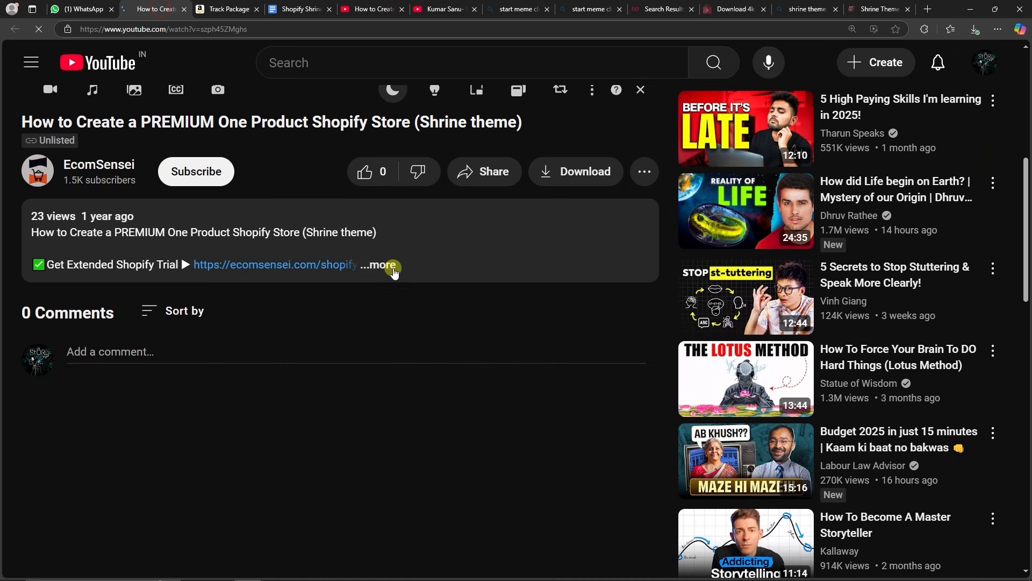
# On the YouTube page of the Shrine theme tutorial, expand the video description and examine the "Watch these Next" links.
pyautogui.click(391, 269)
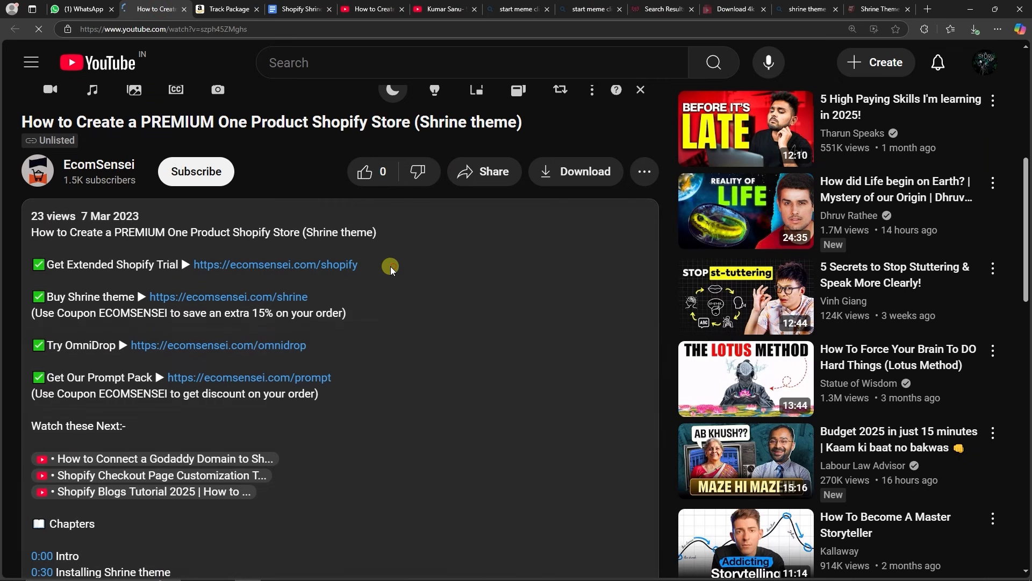
pyautogui.scroll(-3, 224, 359)
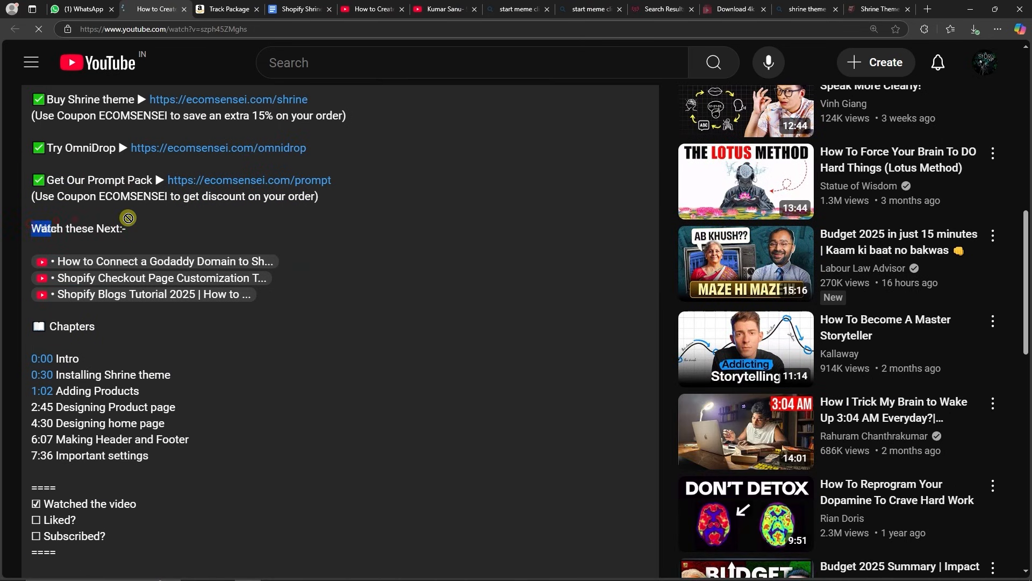
pyautogui.moveTo(86, 231); pyautogui.dragTo(22, 232)
pyautogui.moveTo(163, 233); pyautogui.dragTo(169, 245)
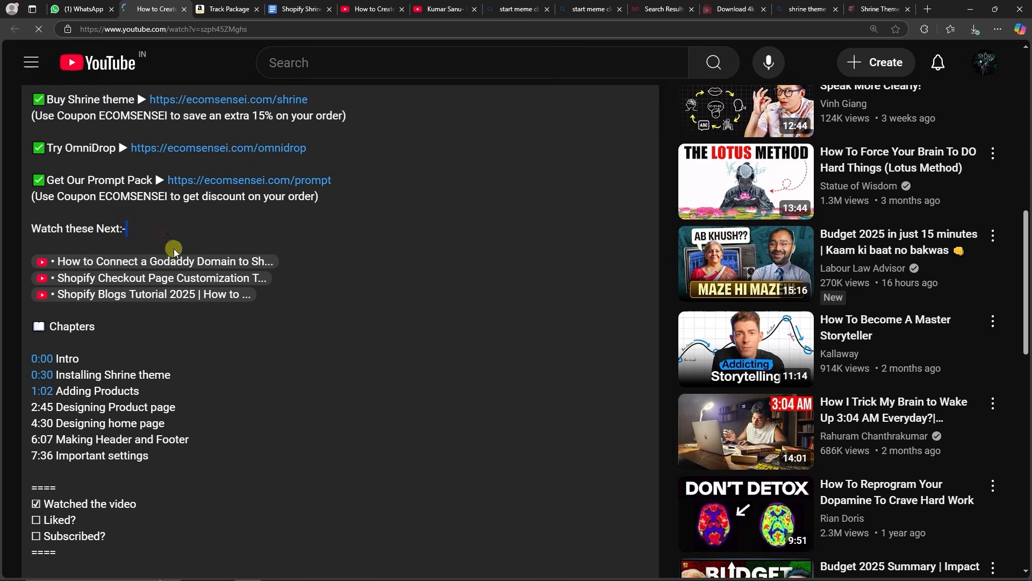